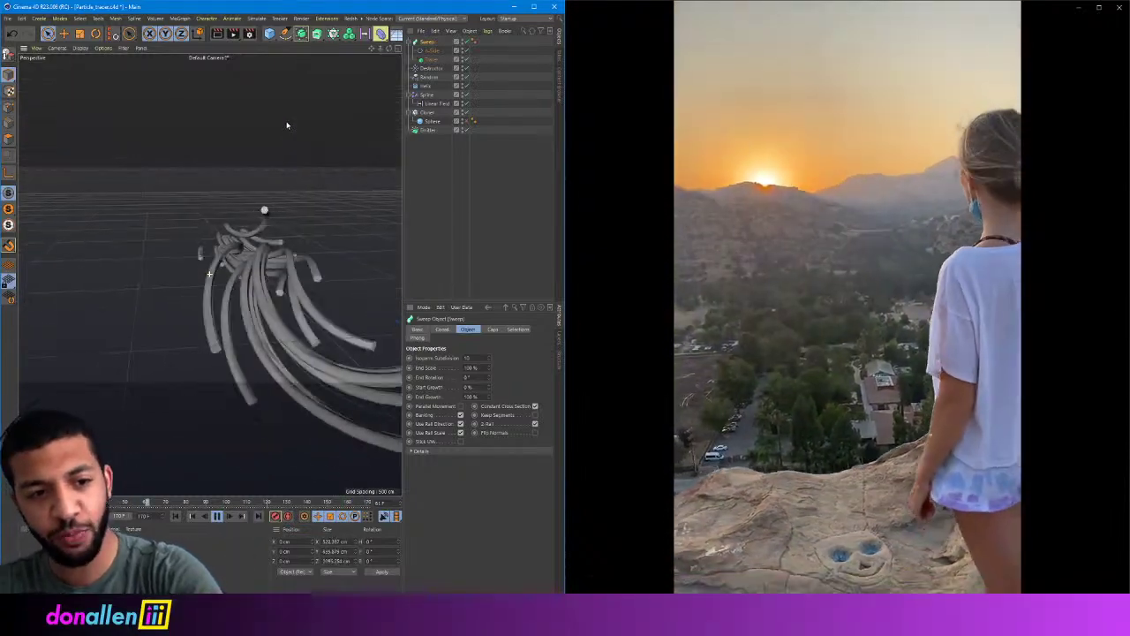
- Switch to YouTube Studio in Chrome and pop the live chat out into its own window
{"action": "mouse_move", "coordinate": [722, 240]}
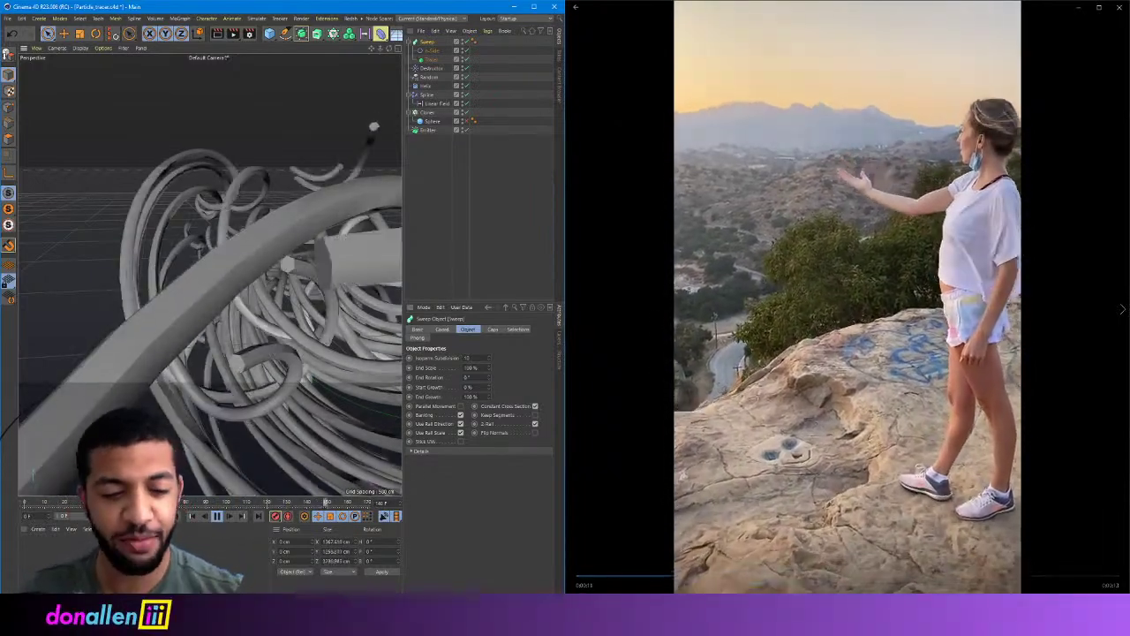
{"action": "key", "text": "alt+Tab"}
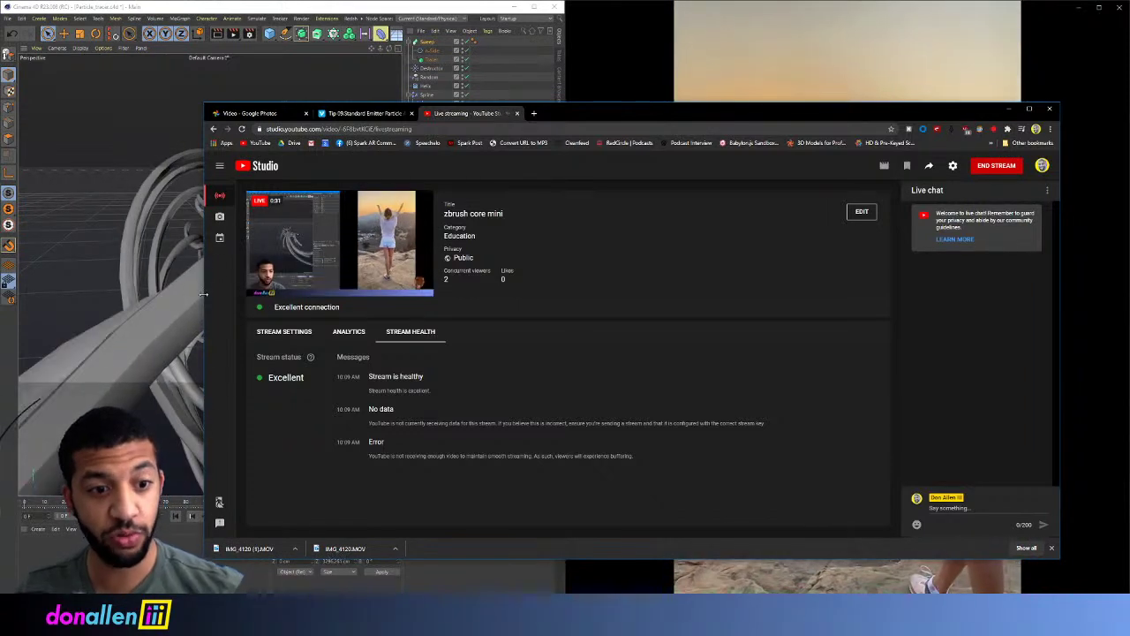
{"action": "left_click", "coordinate": [147, 241]}
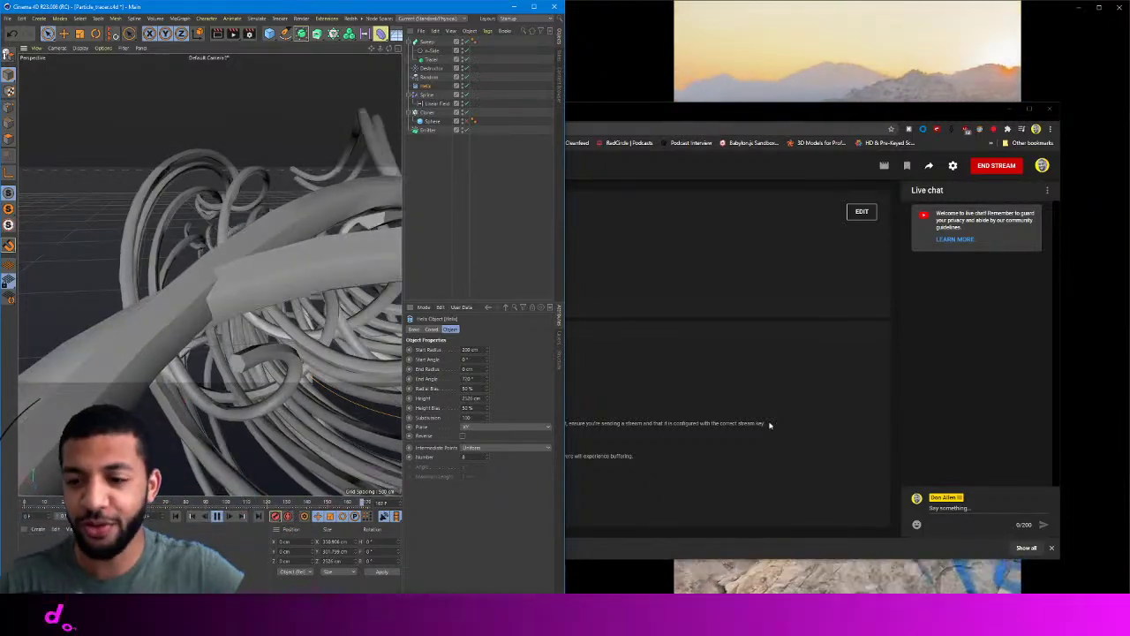
{"action": "left_click", "coordinate": [1046, 218]}
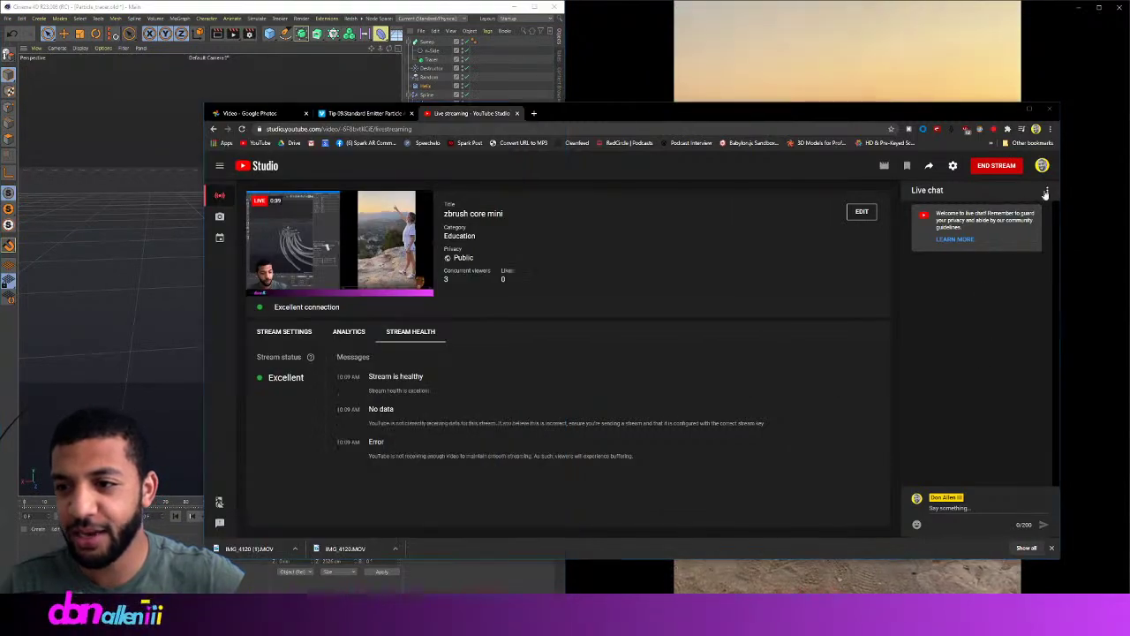
{"action": "left_click", "coordinate": [1047, 190]}
{"action": "left_click", "coordinate": [1017, 229]}
- Place the live chat window side by side with Cinema 4D, giving Cinema 4D the wider share of the screen
{"action": "left_click_drag", "start_coordinate": [154, 8], "coordinate": [1129, 188]}
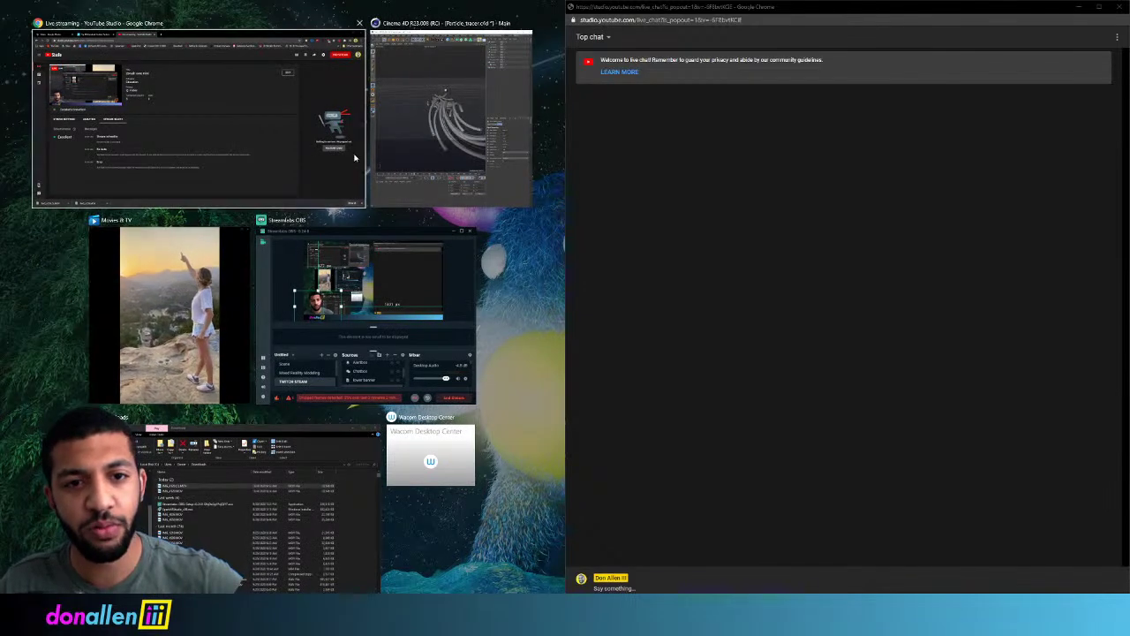
{"action": "left_click", "coordinate": [445, 115]}
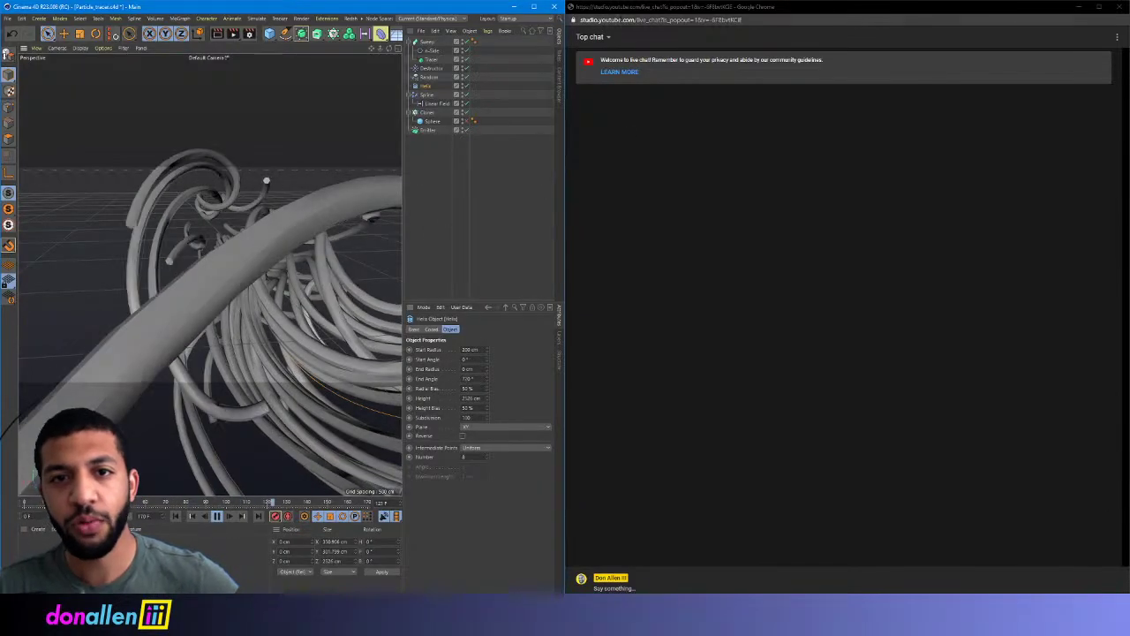
{"action": "left_click_drag", "start_coordinate": [565, 308], "coordinate": [830, 308]}
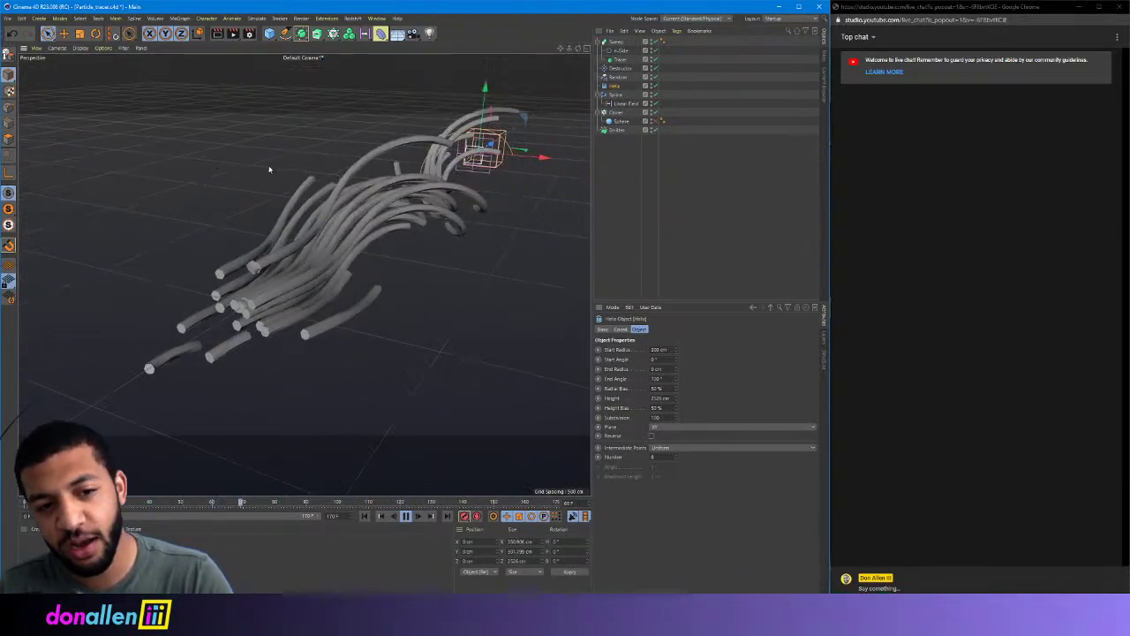
- Examine the animated particle trails from several angles and distances, finishing by pausing the playback
{"action": "left_click_drag", "start_coordinate": [282, 161], "coordinate": [178, 146], "text": "alt"}
{"action": "middle_click_drag", "start_coordinate": [179, 147], "coordinate": [330, 180], "text": "alt"}
{"action": "left_click_drag", "start_coordinate": [330, 179], "coordinate": [225, 141], "text": "alt"}
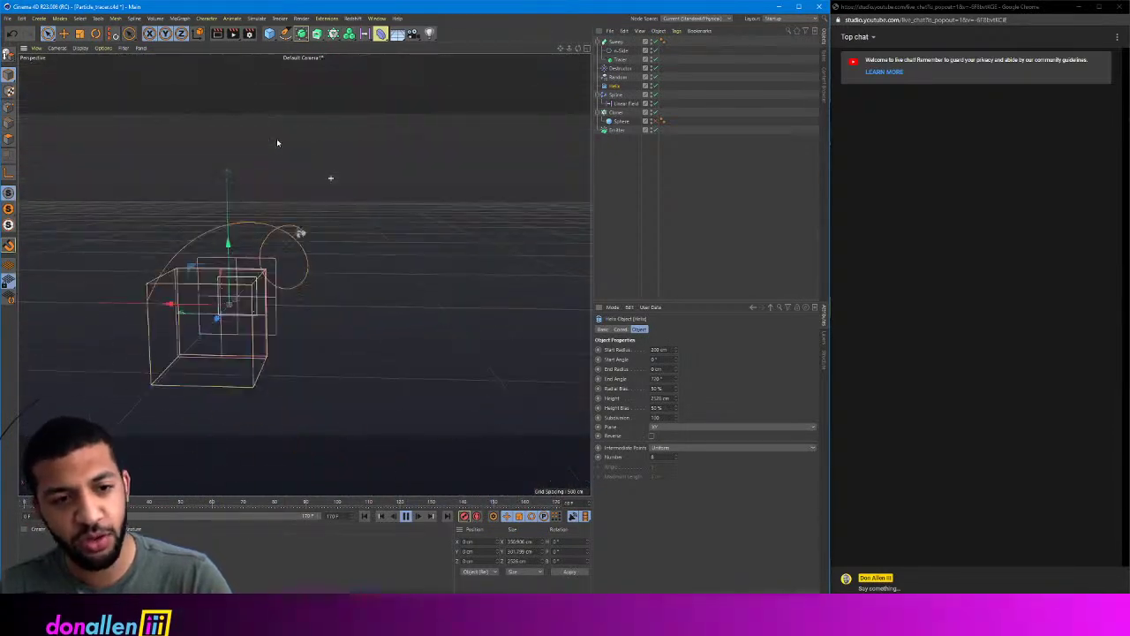
{"action": "right_click_drag", "start_coordinate": [225, 141], "coordinate": [349, 160], "text": "alt"}
{"action": "middle_click_drag", "start_coordinate": [350, 160], "coordinate": [358, 98], "text": "alt"}
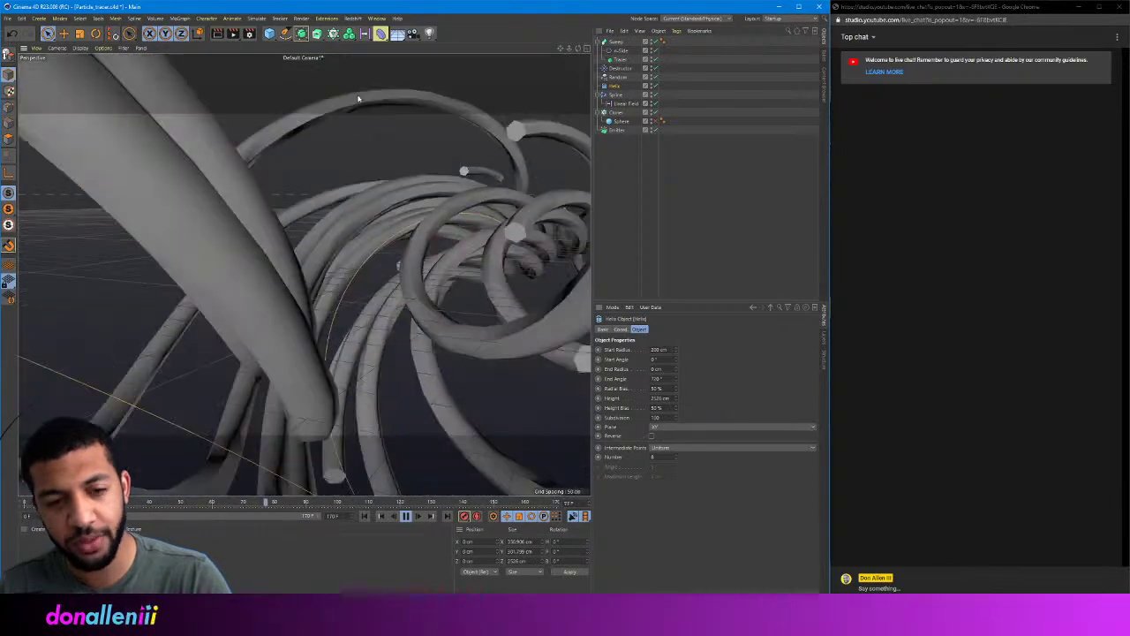
{"action": "right_click_drag", "start_coordinate": [394, 136], "coordinate": [284, 182], "text": "alt"}
{"action": "left_click", "coordinate": [405, 517]}
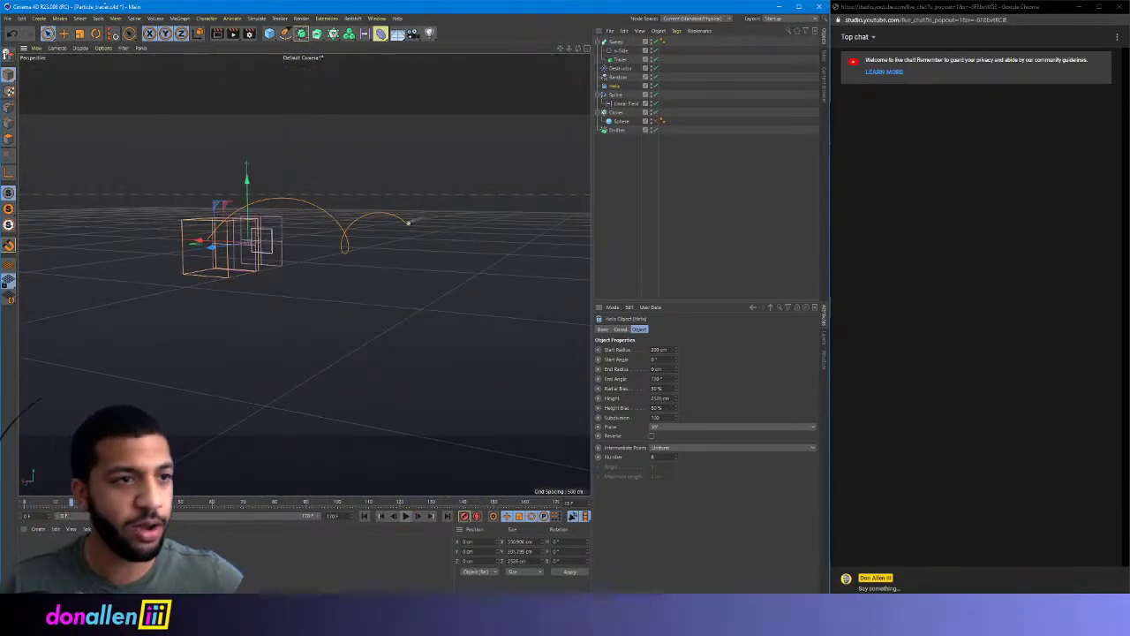
- Start a new project and add a particle emitter to the empty scene
{"action": "left_click", "coordinate": [8, 19]}
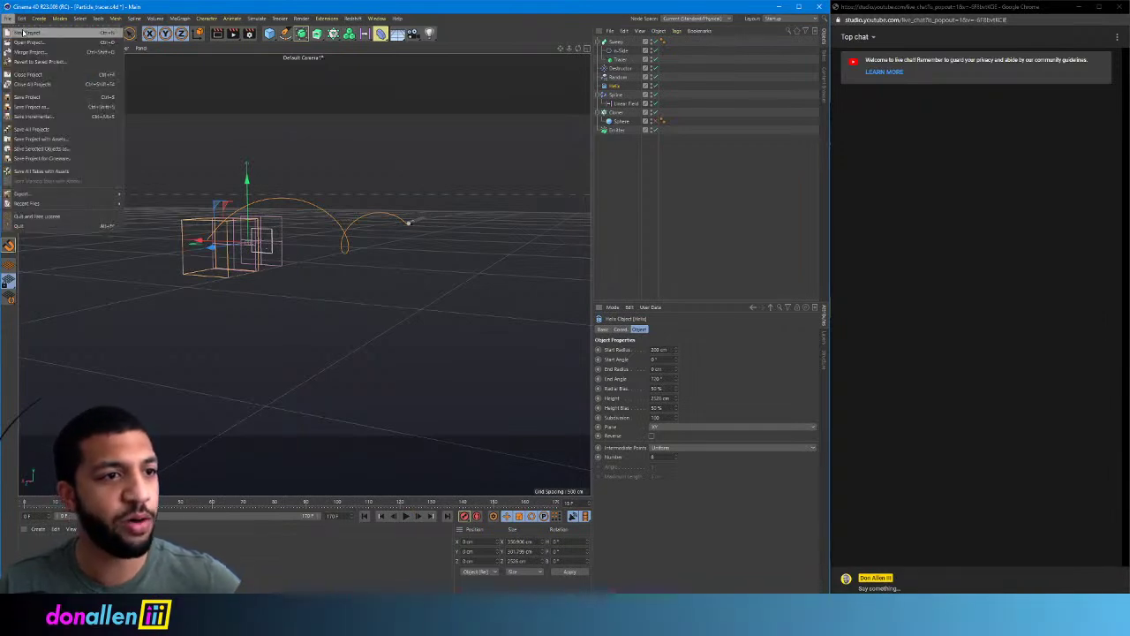
{"action": "left_click", "coordinate": [25, 33]}
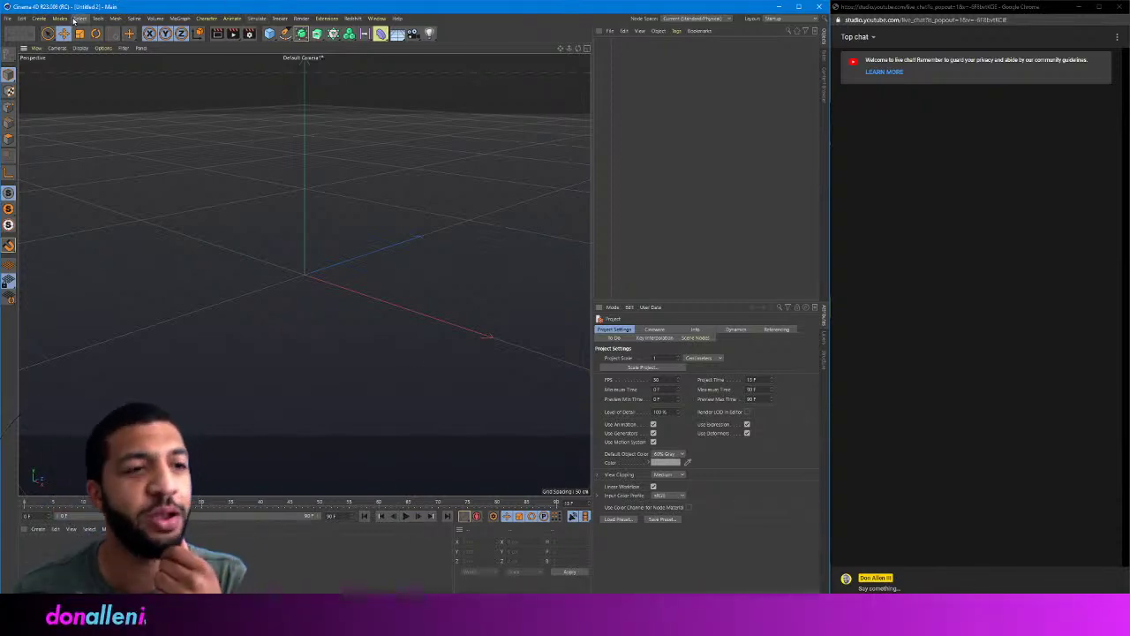
{"action": "left_click", "coordinate": [197, 18]}
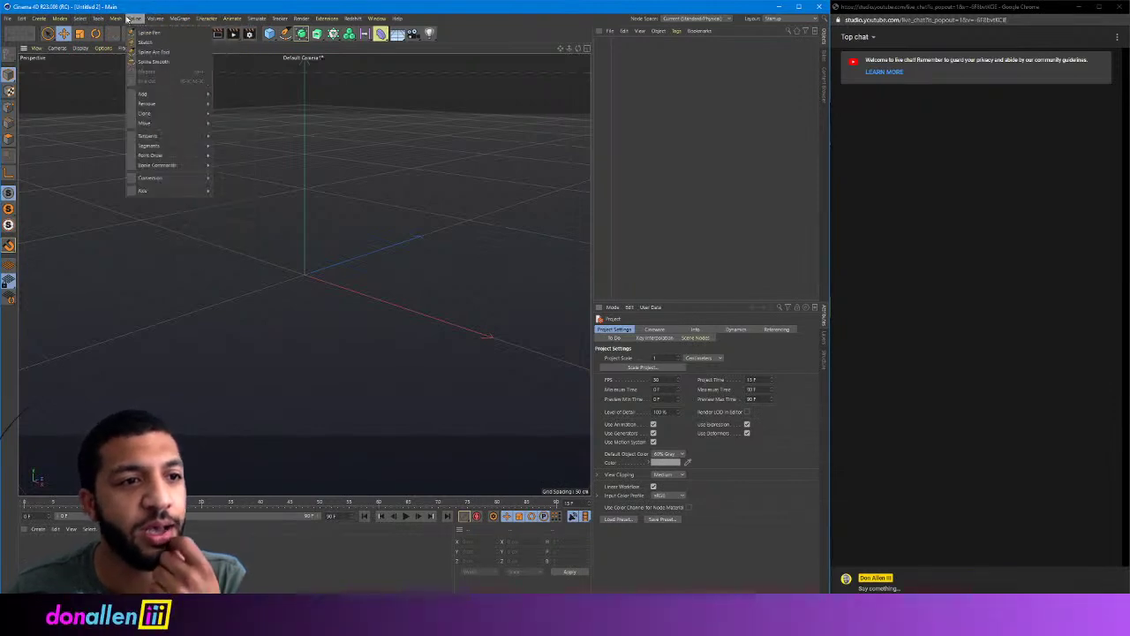
{"action": "mouse_move", "coordinate": [274, 19]}
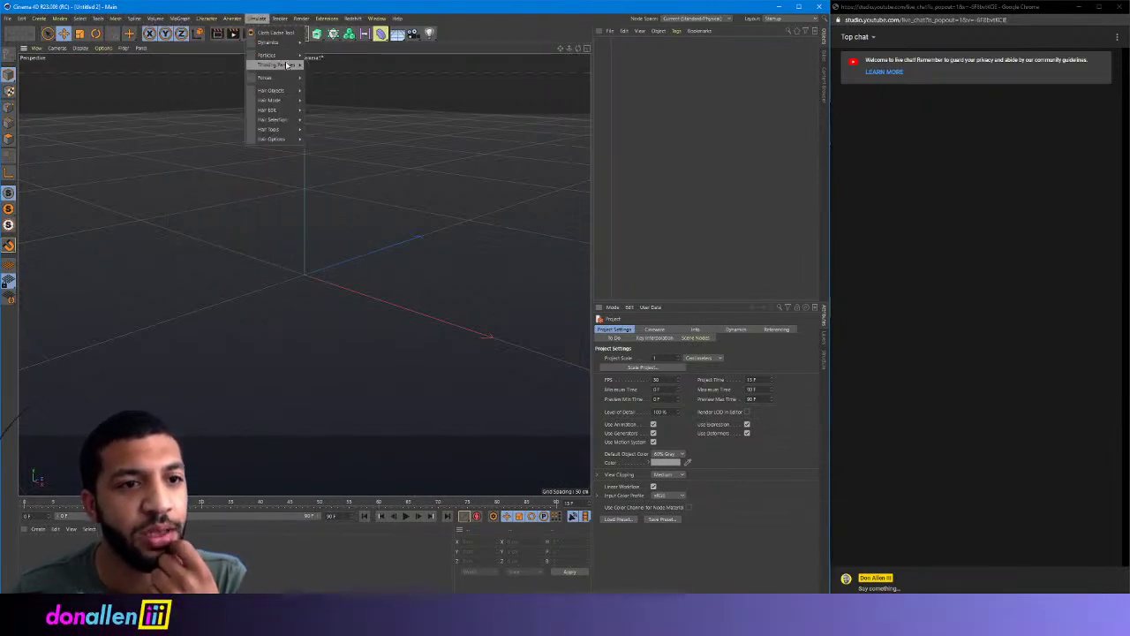
{"action": "left_click", "coordinate": [323, 59]}
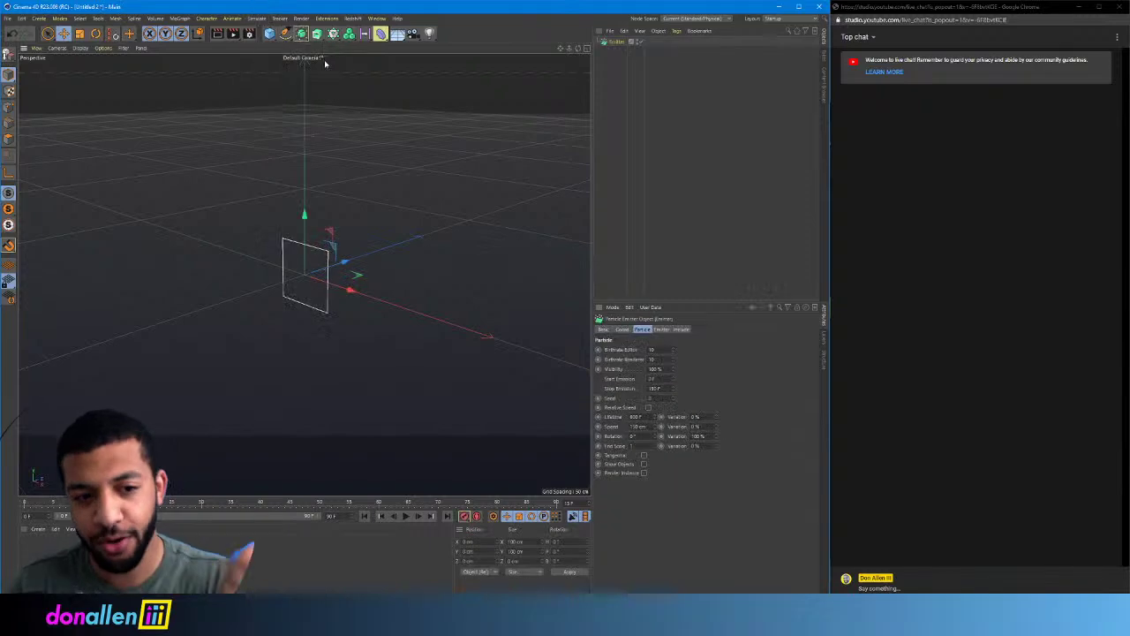
{"action": "mouse_move", "coordinate": [413, 287]}
{"action": "left_mouse_down", "text": "alt"}
{"action": "mouse_move", "coordinate": [442, 300]}
{"action": "mouse_move", "coordinate": [416, 310]}
{"action": "mouse_move", "coordinate": [426, 291]}
{"action": "left_mouse_up", "text": "alt"}
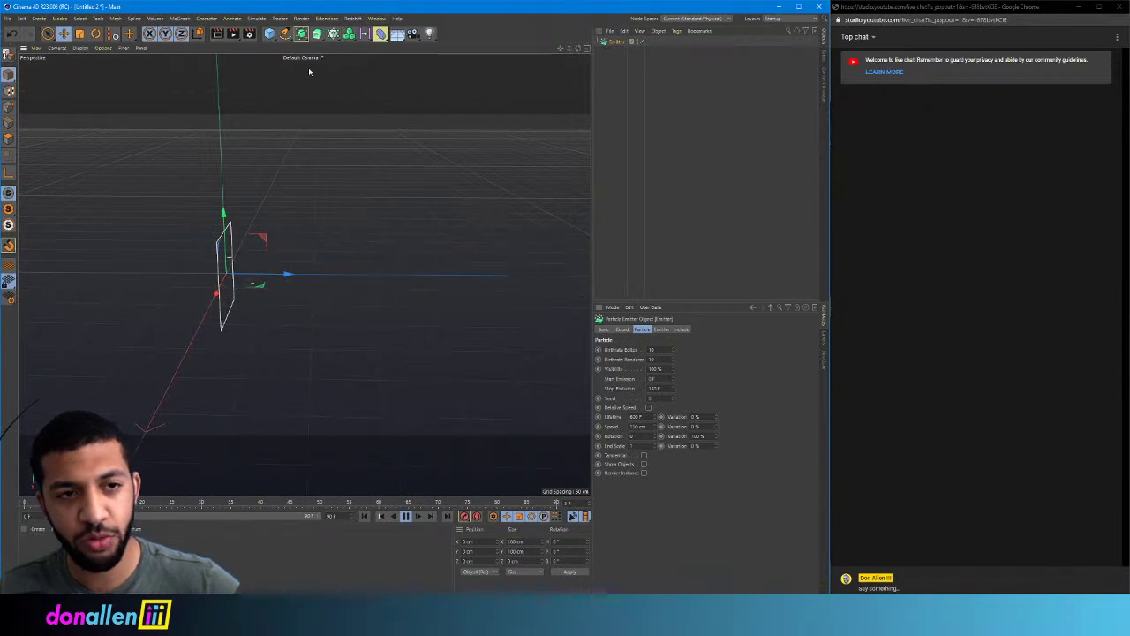
- Add a sphere, reduce its segment count and set its radius to 13 cm
{"action": "left_click", "coordinate": [272, 34]}
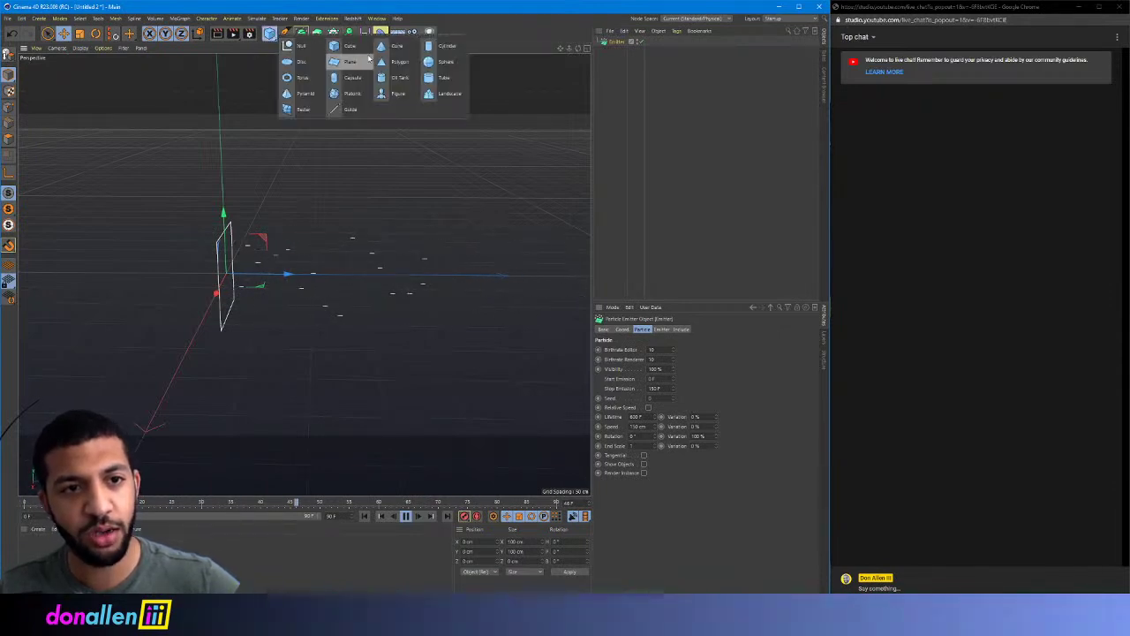
{"action": "left_click", "coordinate": [439, 61]}
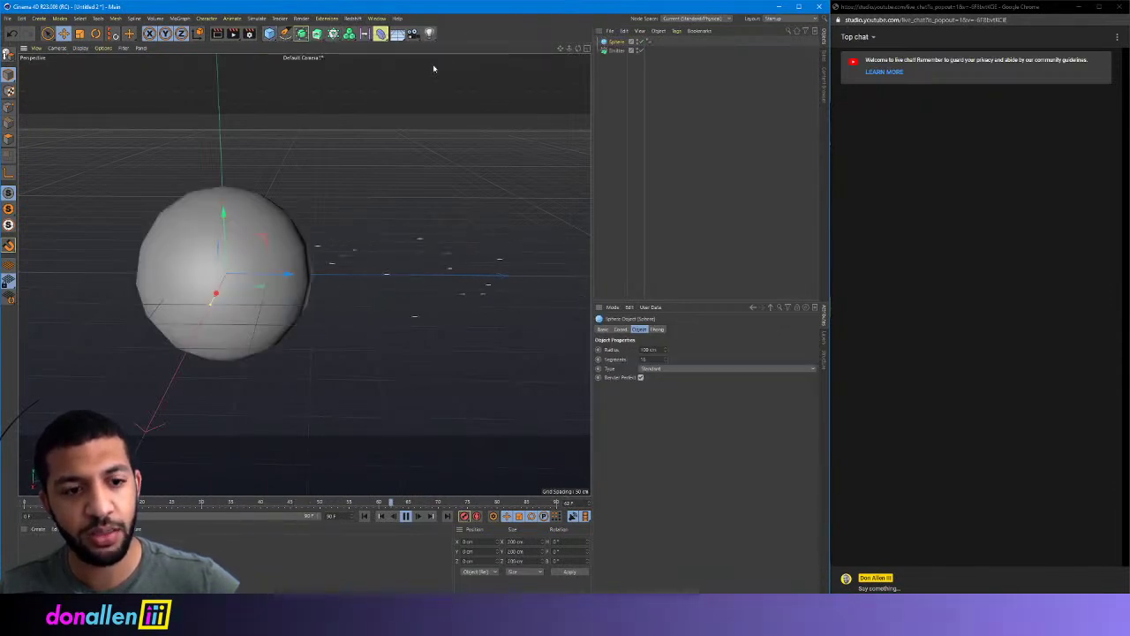
{"action": "left_click", "coordinate": [666, 362]}
{"action": "left_click", "coordinate": [666, 358]}
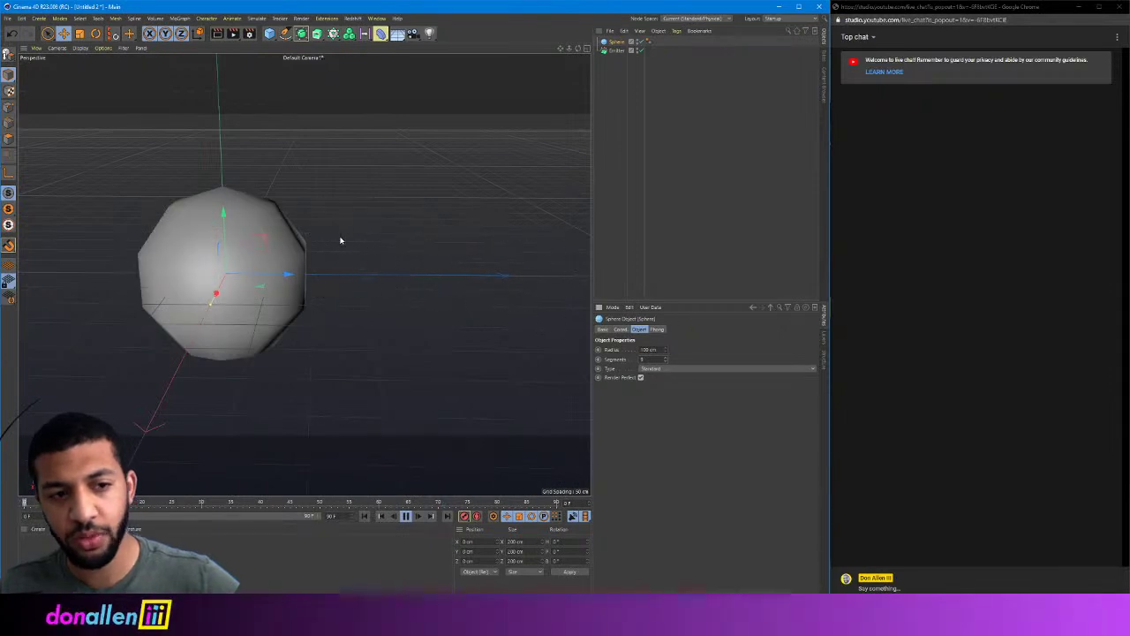
{"action": "left_click_drag", "start_coordinate": [340, 240], "coordinate": [332, 264], "text": "alt"}
{"action": "left_click_drag", "start_coordinate": [666, 350], "coordinate": [666, 393]}
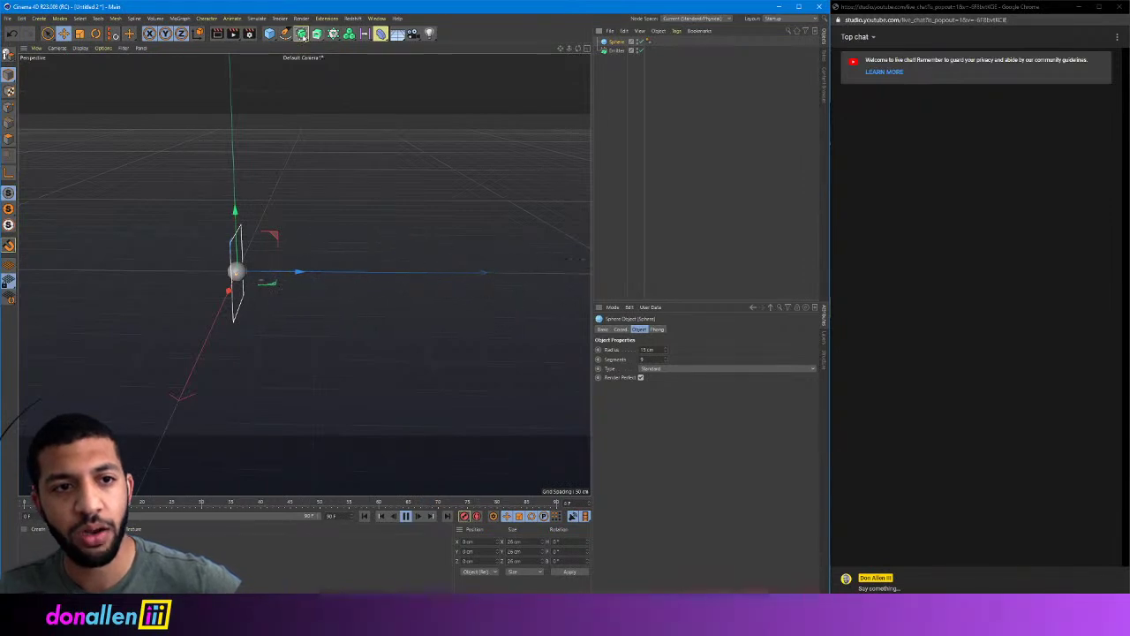
- Add a MoGraph Cloner and make the sphere its child
{"action": "left_click", "coordinate": [332, 34]}
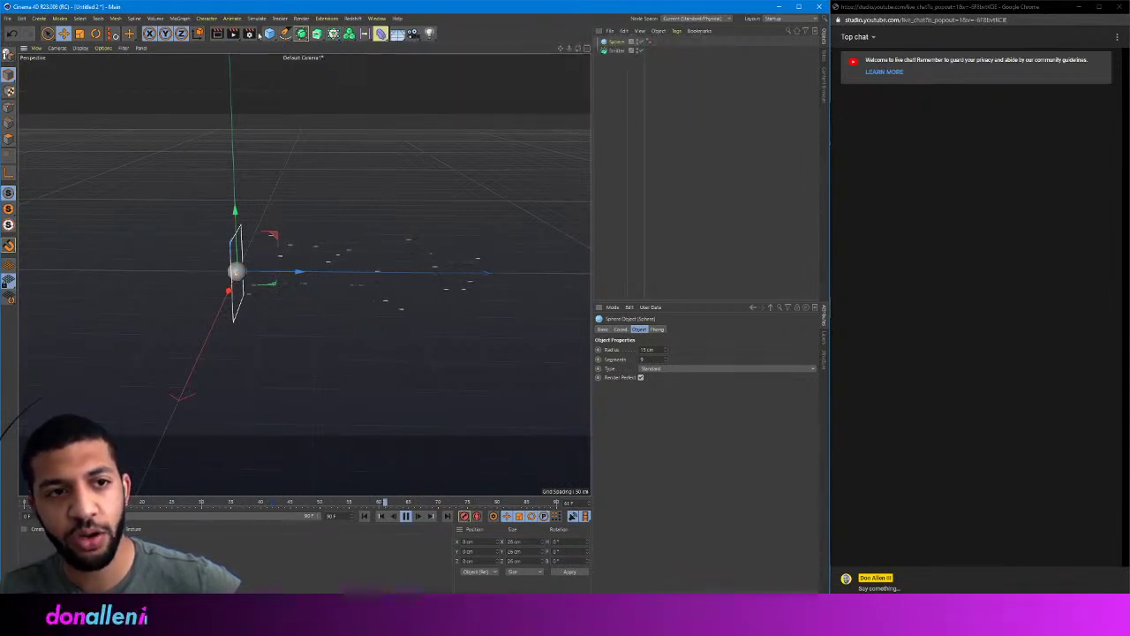
{"action": "left_click", "coordinate": [180, 19]}
{"action": "left_click", "coordinate": [191, 45]}
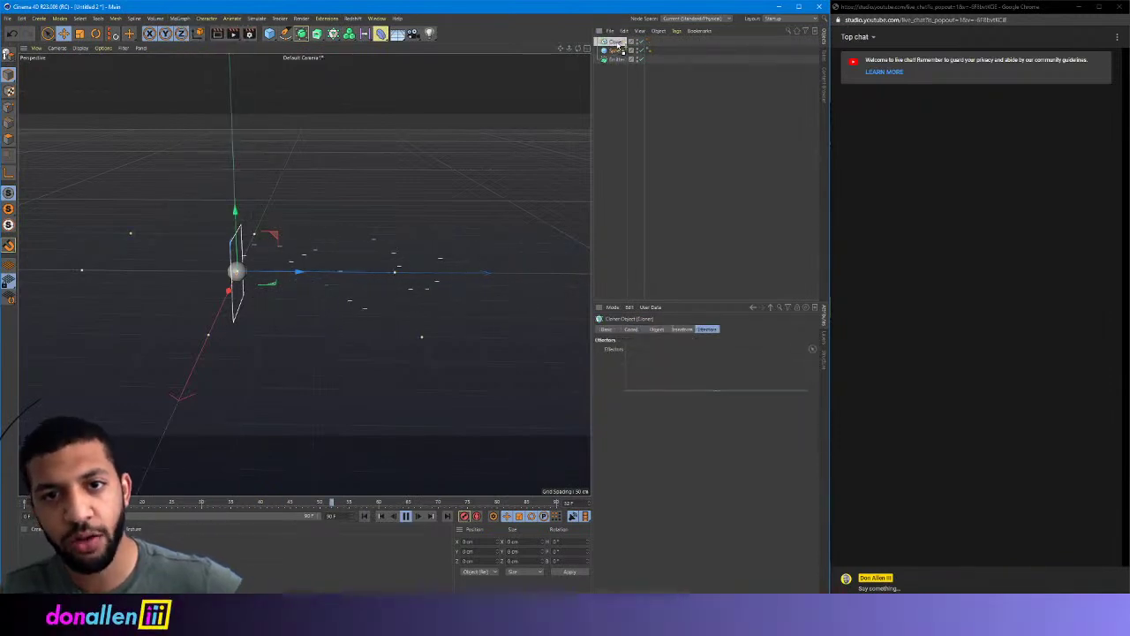
{"action": "left_click_drag", "start_coordinate": [621, 49], "coordinate": [615, 41]}
{"action": "scroll", "coordinate": [313, 236], "scroll_direction": "down", "scroll_amount": 3}
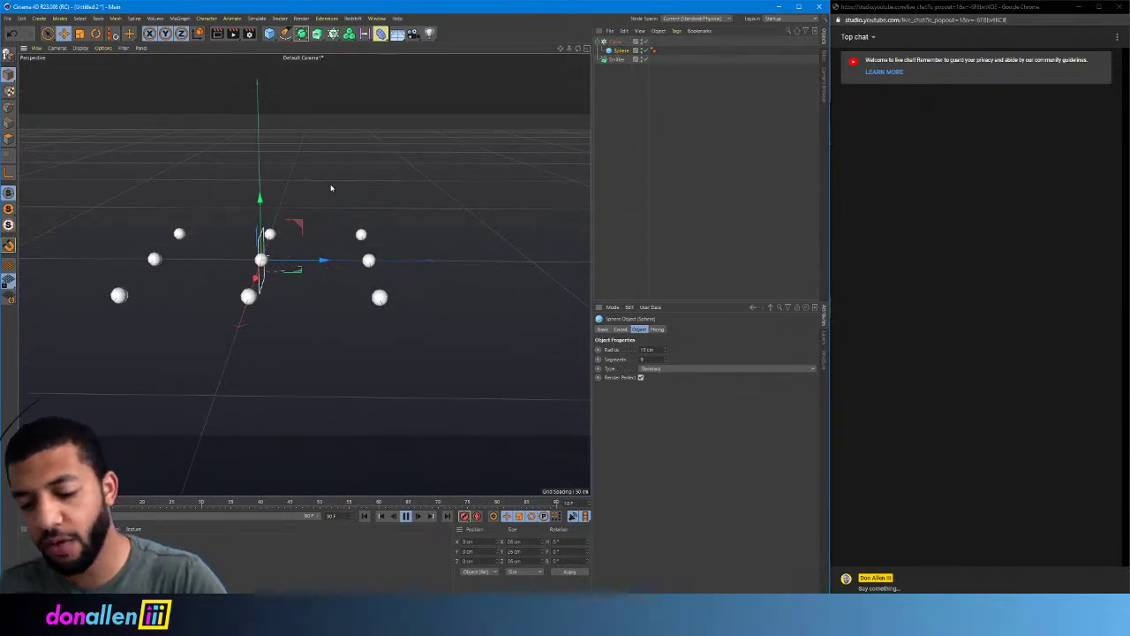
{"action": "middle_click_drag", "start_coordinate": [332, 188], "coordinate": [386, 159], "text": "alt"}
{"action": "left_click_drag", "start_coordinate": [349, 157], "coordinate": [358, 166], "text": "alt"}
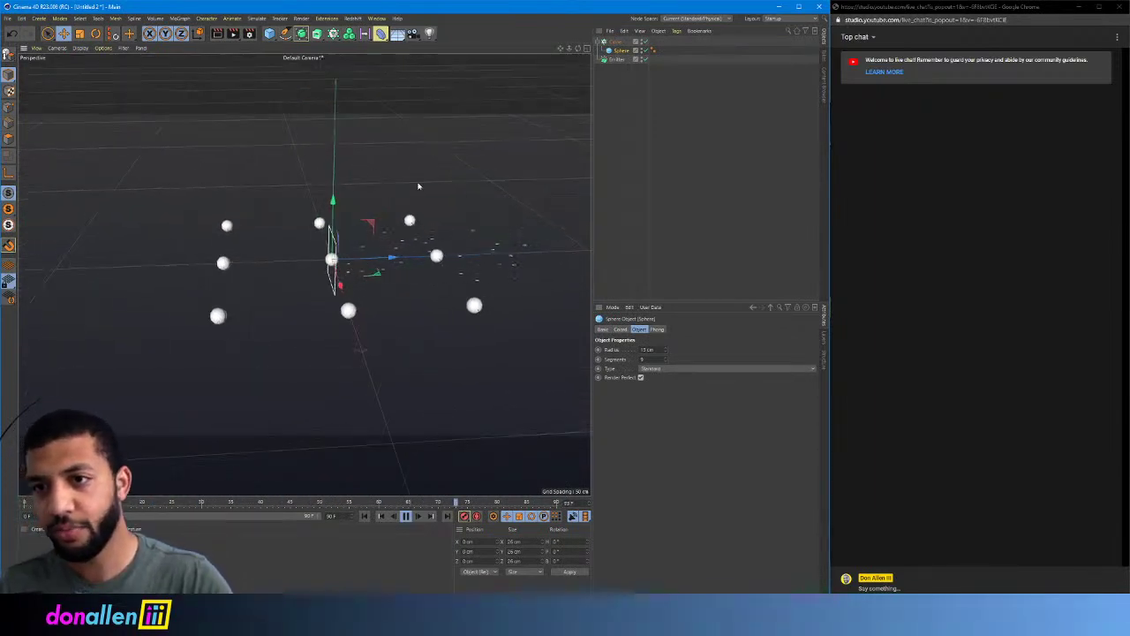
- Set the Cloner's mode to Object and assign the Emitter as its source object
{"action": "left_click", "coordinate": [615, 43]}
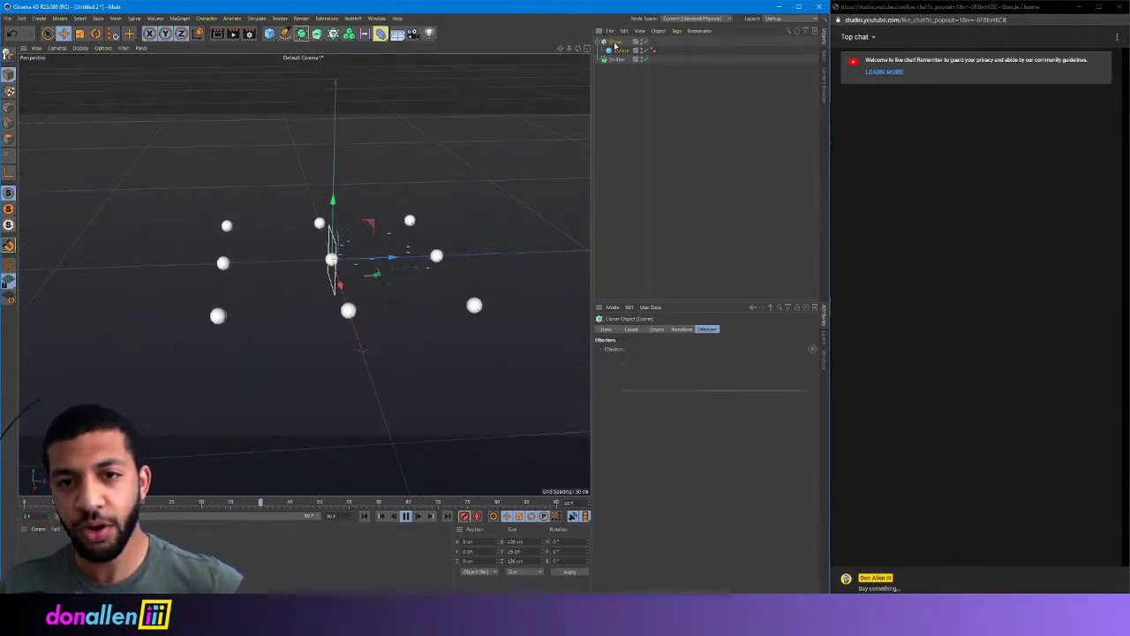
{"action": "left_click", "coordinate": [656, 329]}
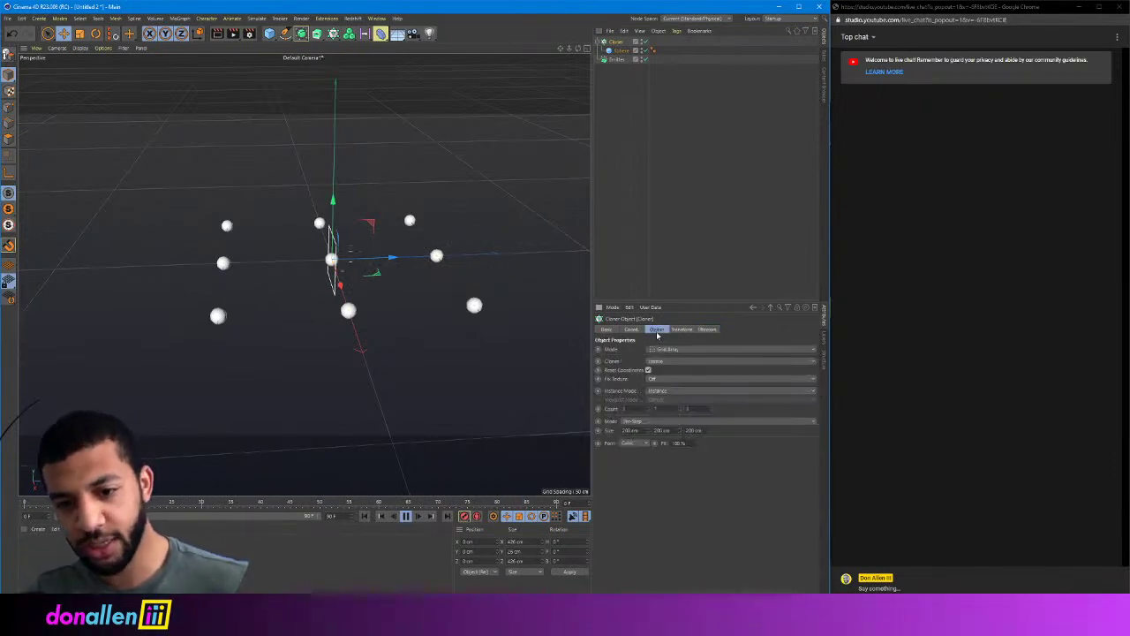
{"action": "left_click", "coordinate": [678, 349]}
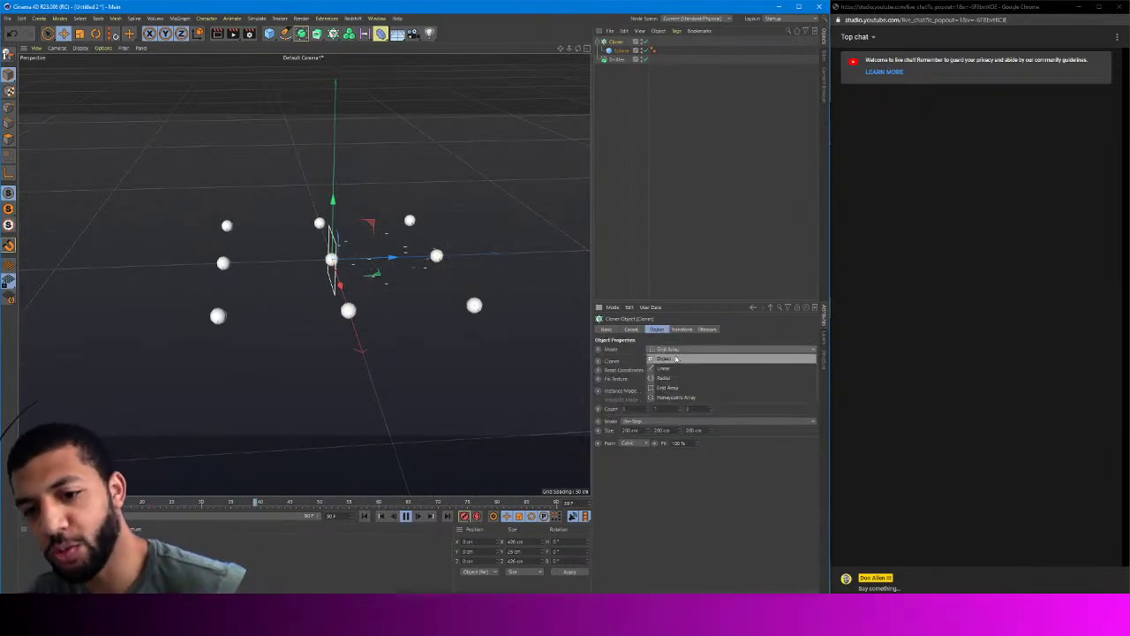
{"action": "left_click", "coordinate": [672, 358]}
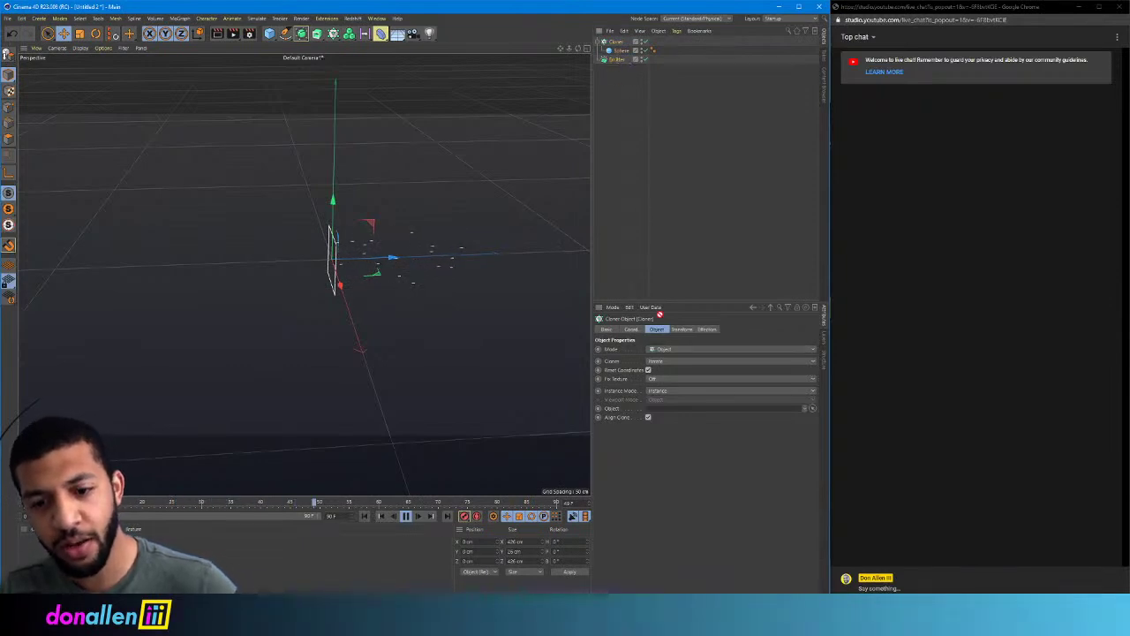
{"action": "left_click_drag", "start_coordinate": [664, 412], "coordinate": [666, 409]}
{"action": "left_click_drag", "start_coordinate": [469, 219], "coordinate": [333, 142], "text": "alt"}
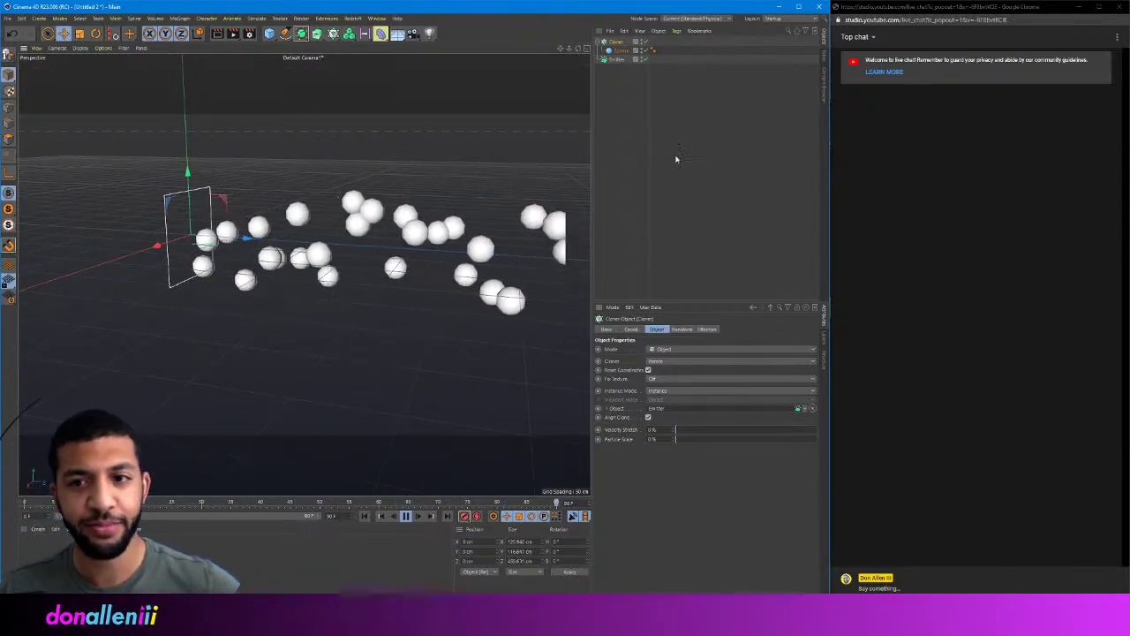
{"action": "left_click_drag", "start_coordinate": [706, 6], "coordinate": [657, 2]}
{"action": "left_click_drag", "start_coordinate": [837, 3], "coordinate": [0, 259]}
{"action": "left_click_drag", "start_coordinate": [282, 247], "coordinate": [316, 244], "text": "alt"}
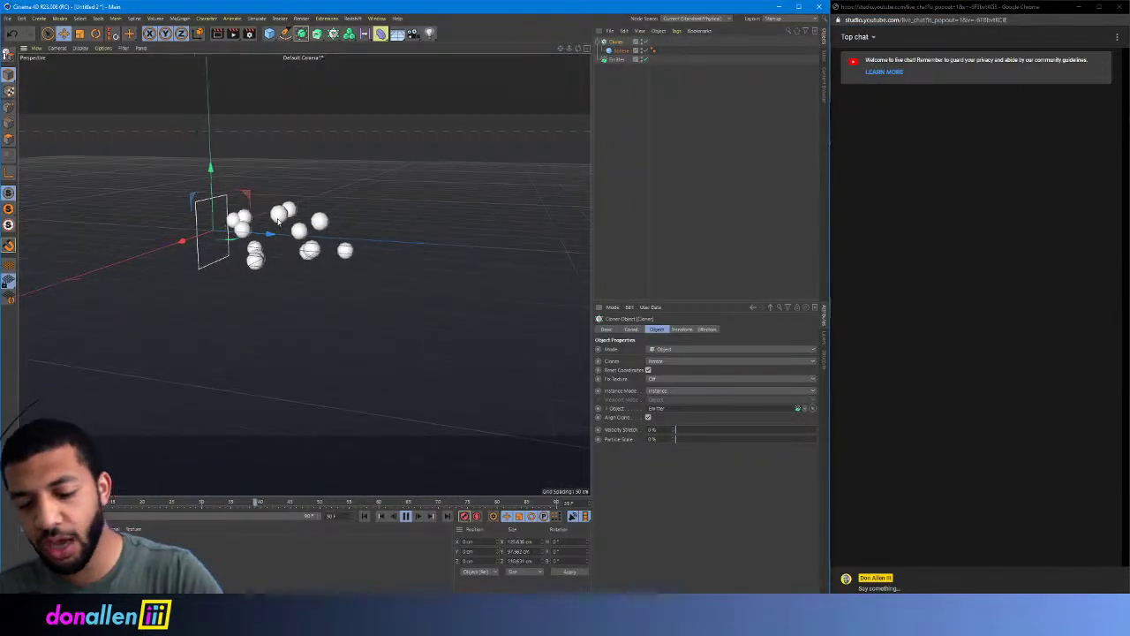
{"action": "left_click_drag", "start_coordinate": [275, 147], "coordinate": [409, 147], "text": "alt"}
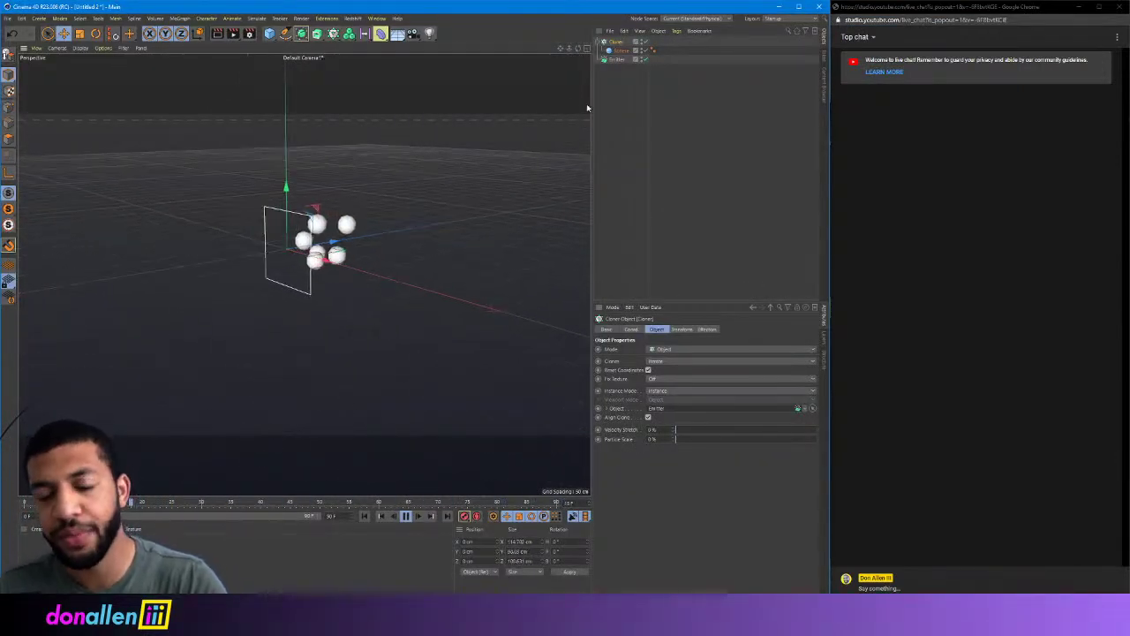
- Raise the Emitter's particle speed to about 236 cm
{"action": "left_click", "coordinate": [616, 59]}
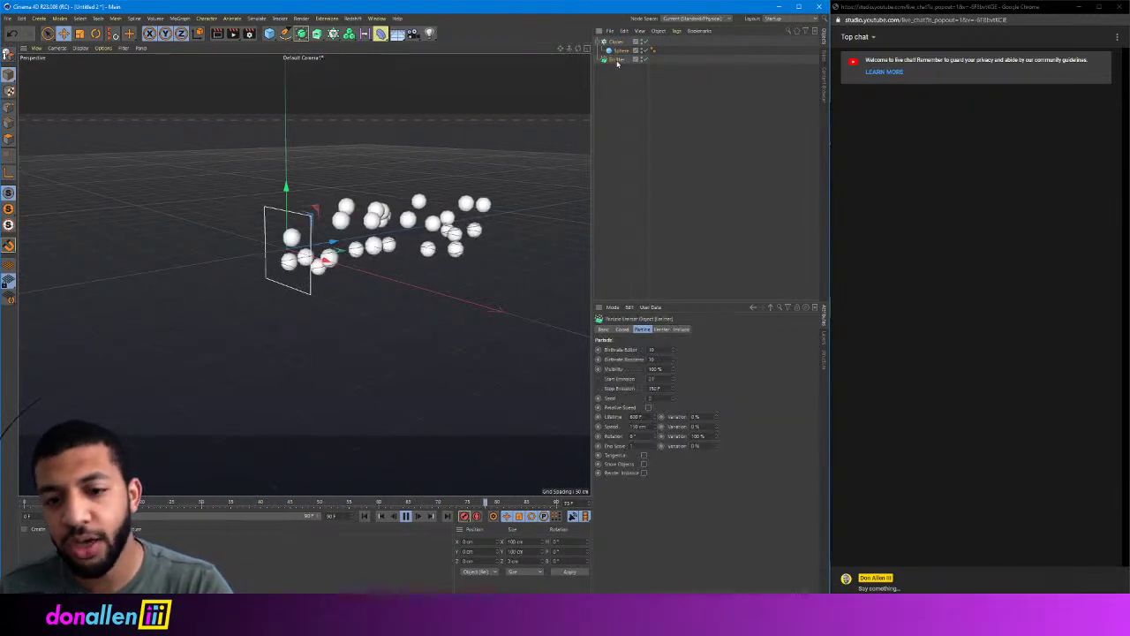
{"action": "left_click_drag", "start_coordinate": [656, 427], "coordinate": [660, 412]}
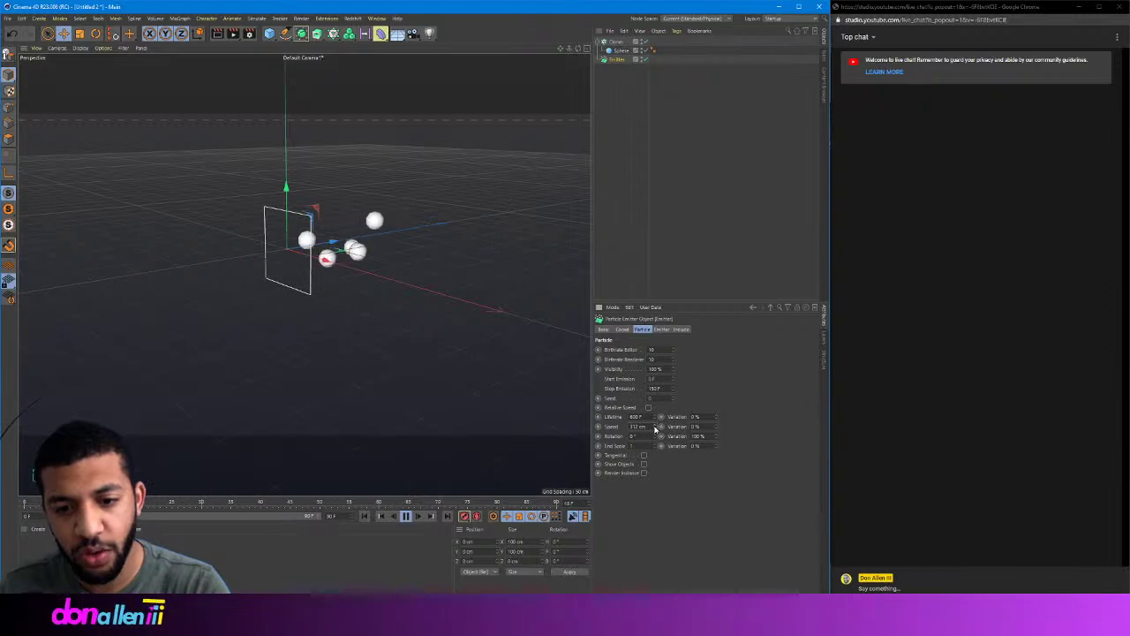
{"action": "left_click_drag", "start_coordinate": [656, 429], "coordinate": [656, 433]}
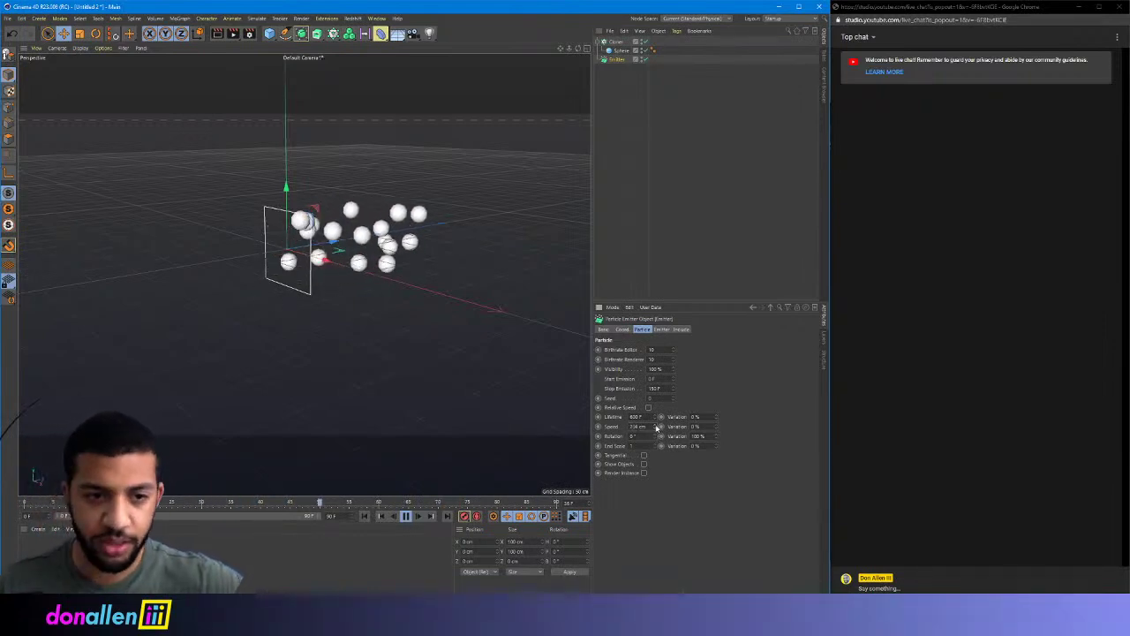
{"action": "left_click_drag", "start_coordinate": [655, 428], "coordinate": [656, 412]}
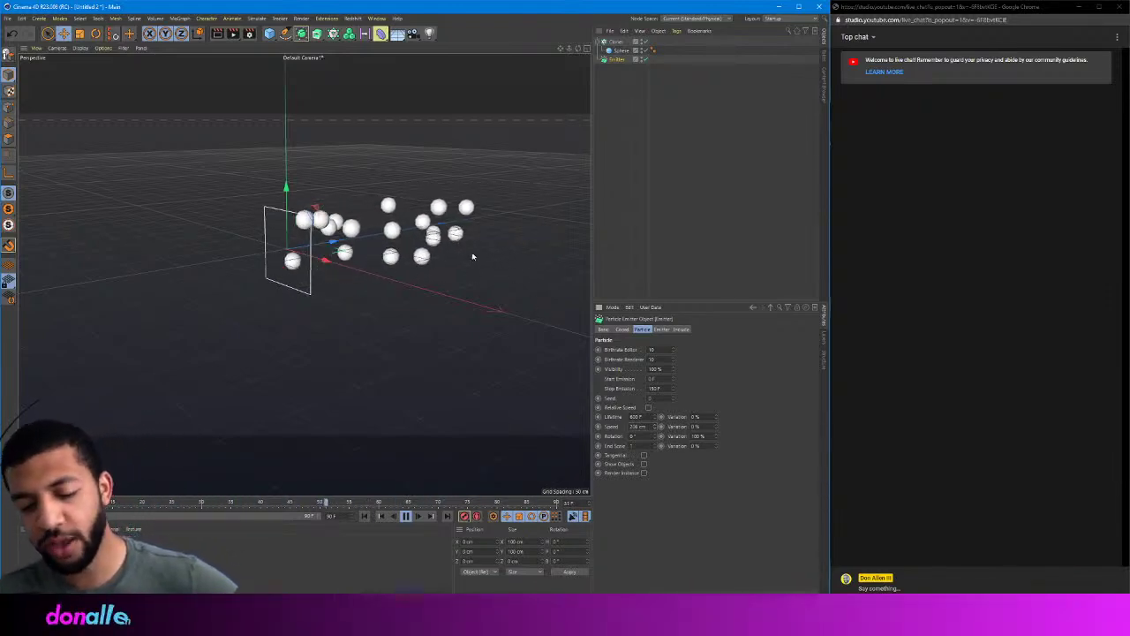
- Switch to the finished Particle_tracer.c4d project and examine its swirling trails during playback from several angles
{"action": "left_click", "coordinate": [406, 517]}
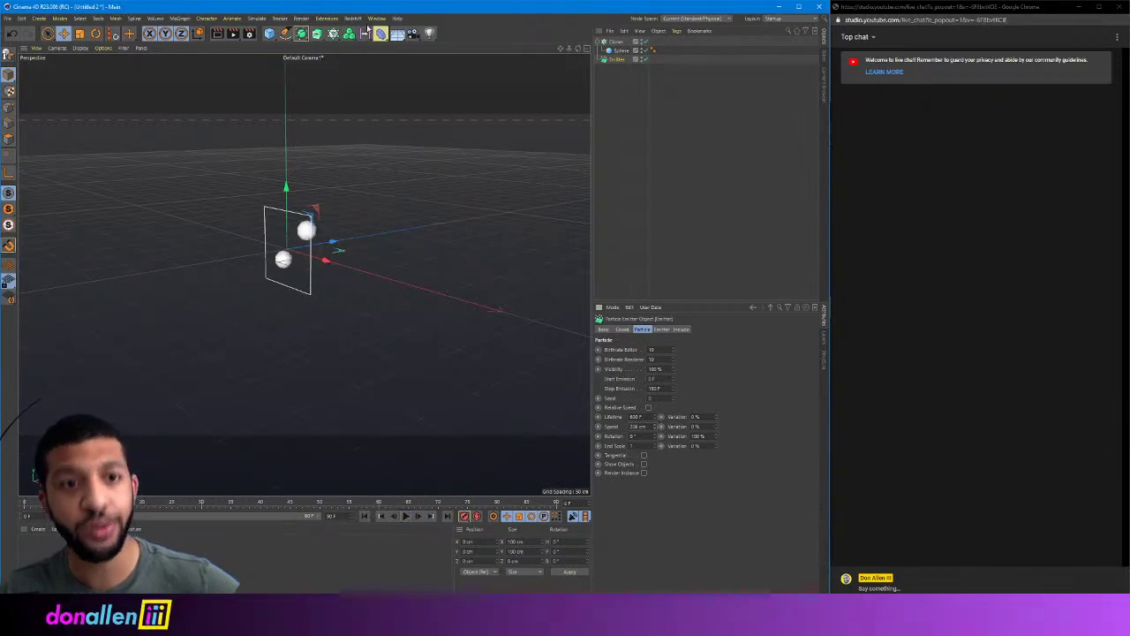
{"action": "left_click", "coordinate": [376, 18]}
{"action": "left_click", "coordinate": [397, 284]}
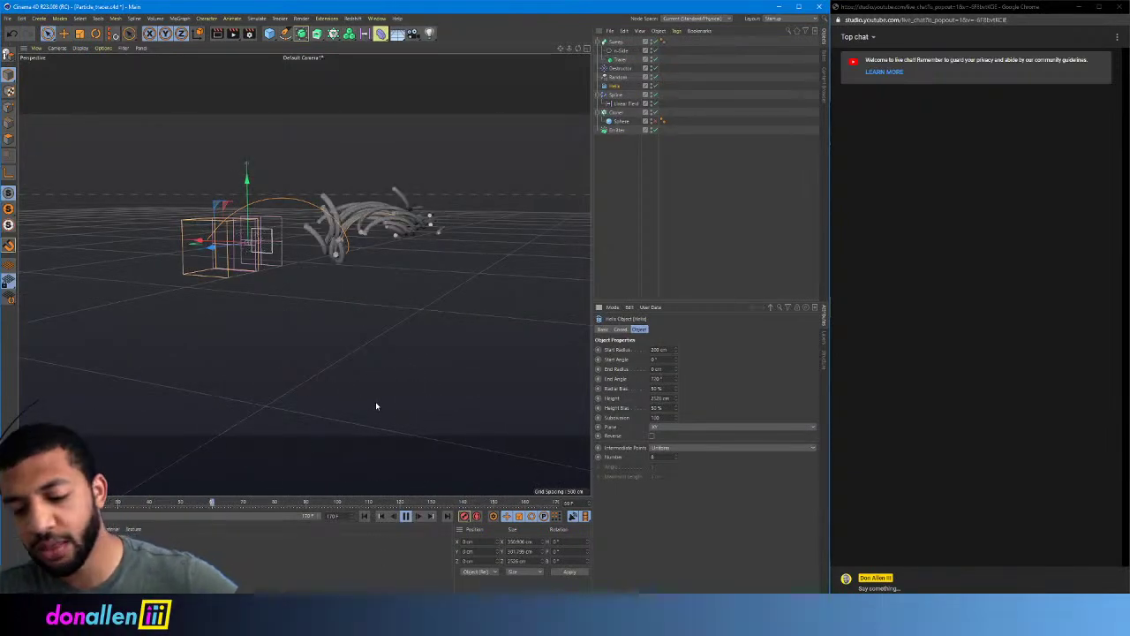
{"action": "left_click_drag", "start_coordinate": [382, 321], "coordinate": [265, 353], "text": "alt"}
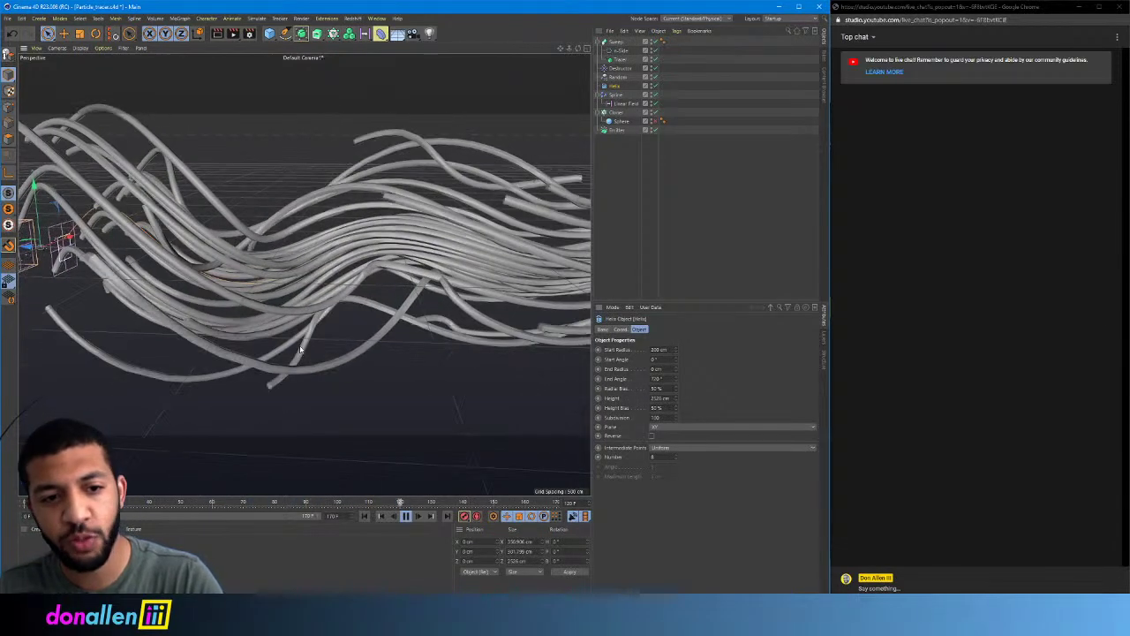
{"action": "left_click_drag", "start_coordinate": [328, 376], "coordinate": [411, 374], "text": "alt"}
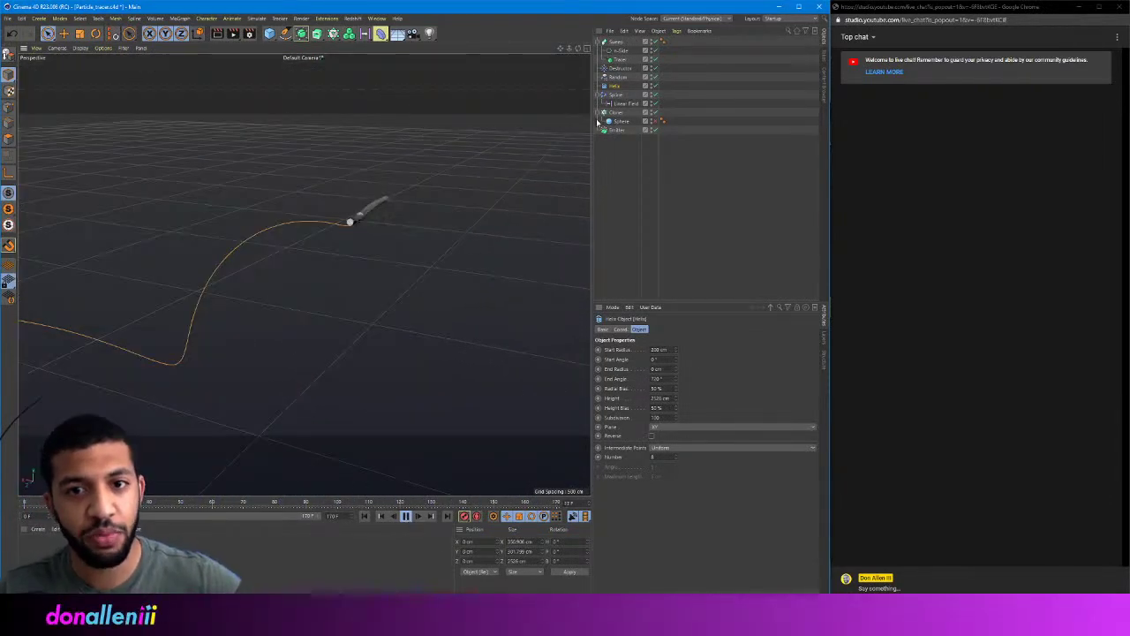
{"action": "left_click", "coordinate": [407, 519]}
- Return to the Untitled 2 project and play back the emitted sphere clones to review their motion
{"action": "left_click", "coordinate": [375, 20]}
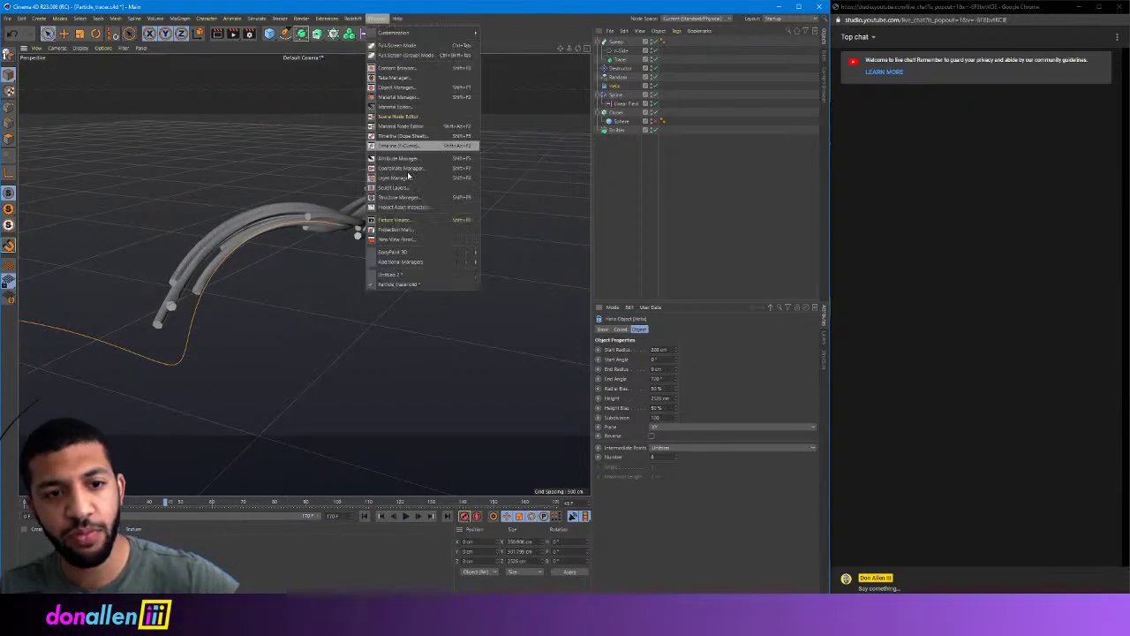
{"action": "left_click", "coordinate": [422, 274]}
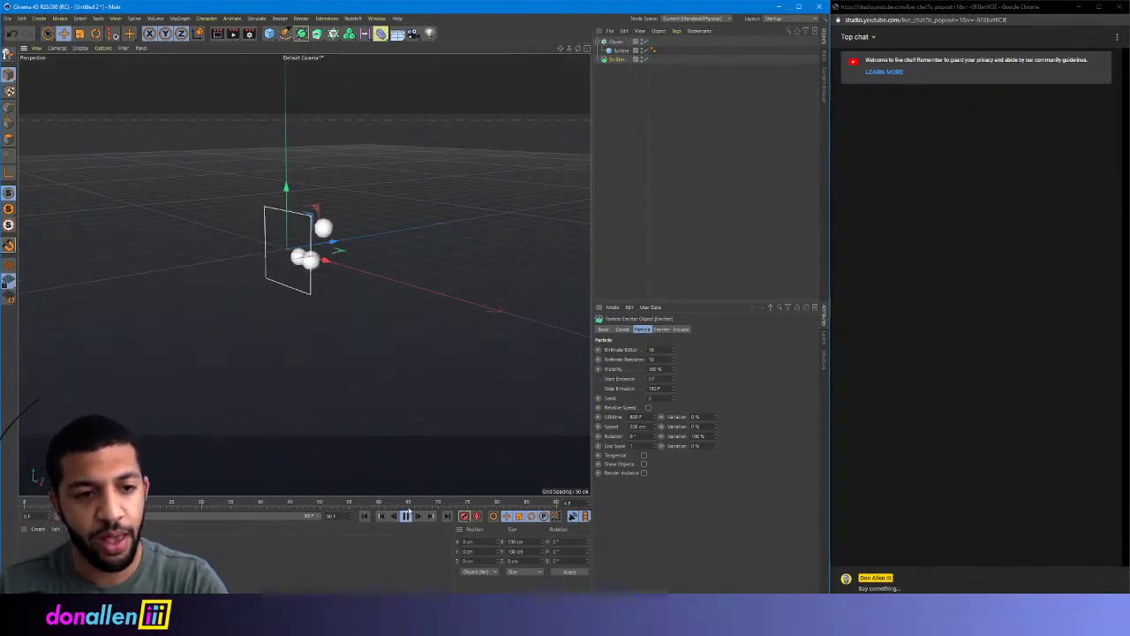
{"action": "left_click_drag", "start_coordinate": [411, 377], "coordinate": [351, 345], "text": "alt"}
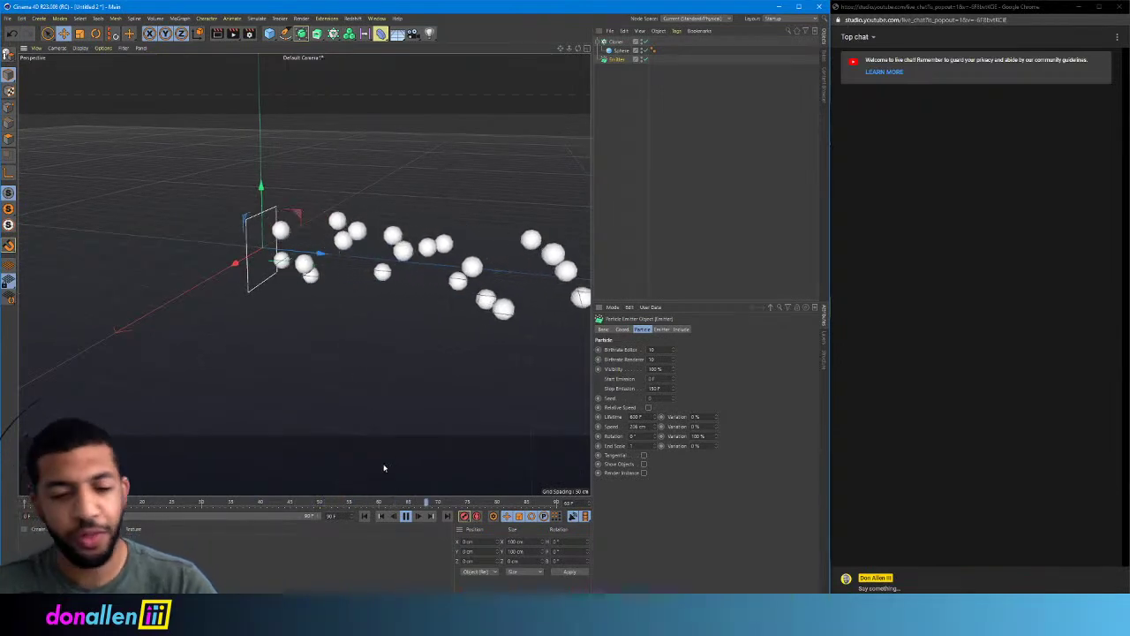
{"action": "left_click", "coordinate": [407, 518]}
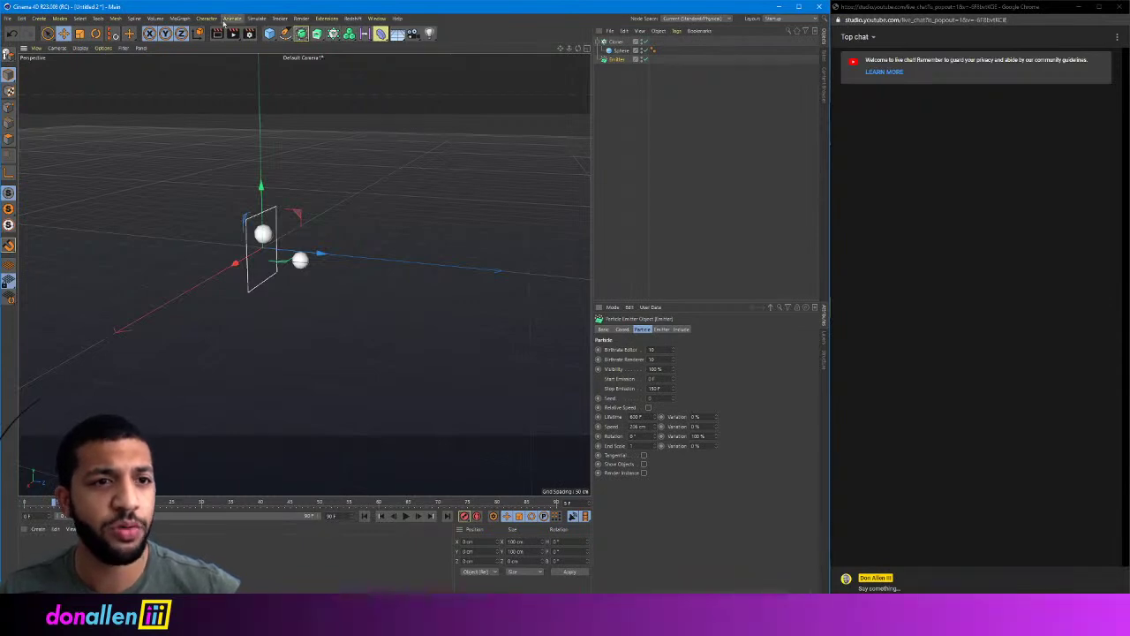
{"action": "left_click", "coordinate": [258, 18]}
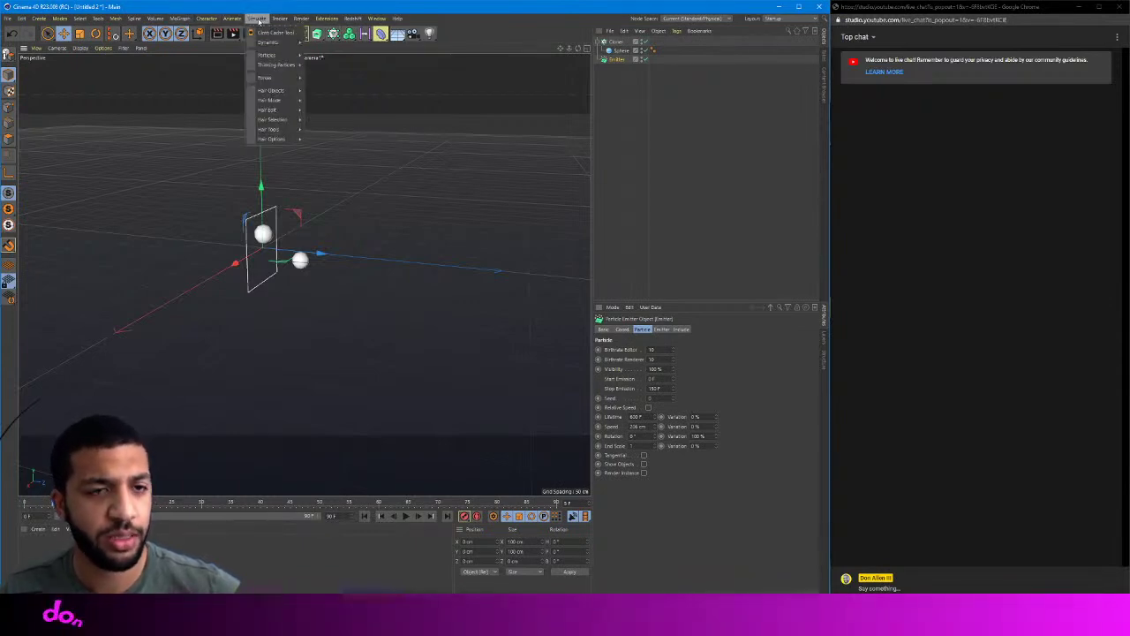
{"action": "mouse_move", "coordinate": [115, 19]}
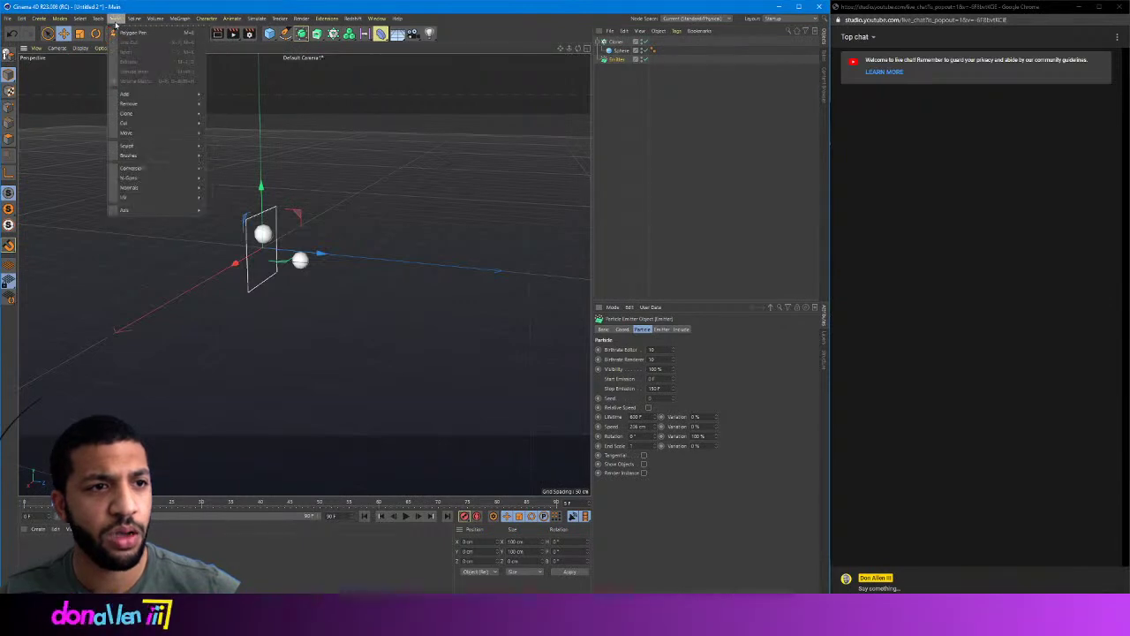
{"action": "mouse_move", "coordinate": [179, 20]}
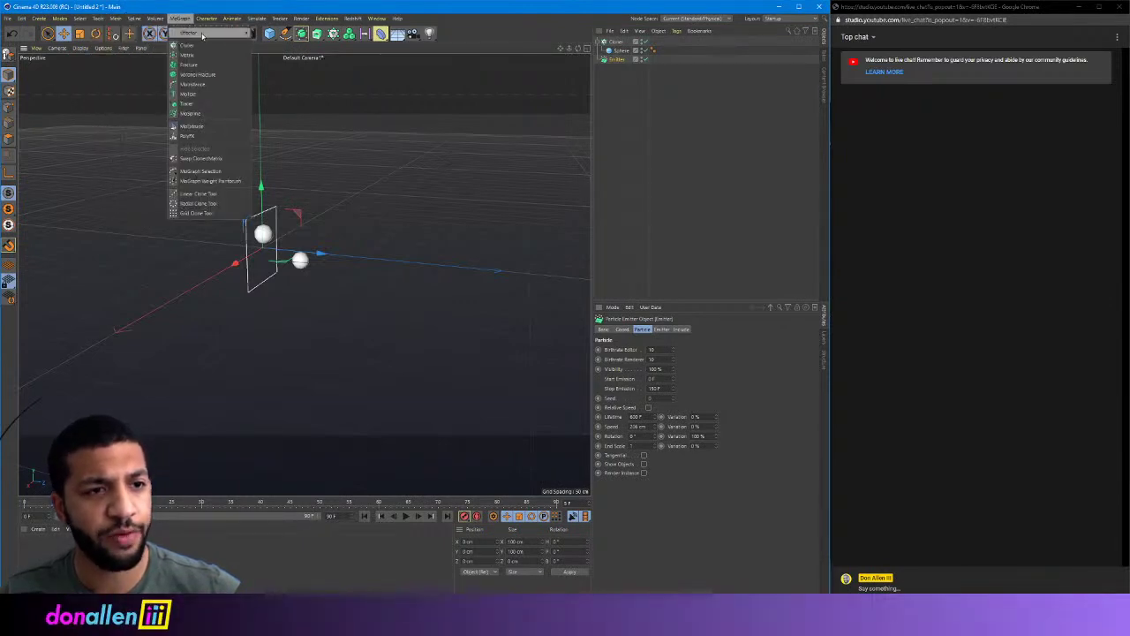
{"action": "mouse_move", "coordinate": [202, 35]}
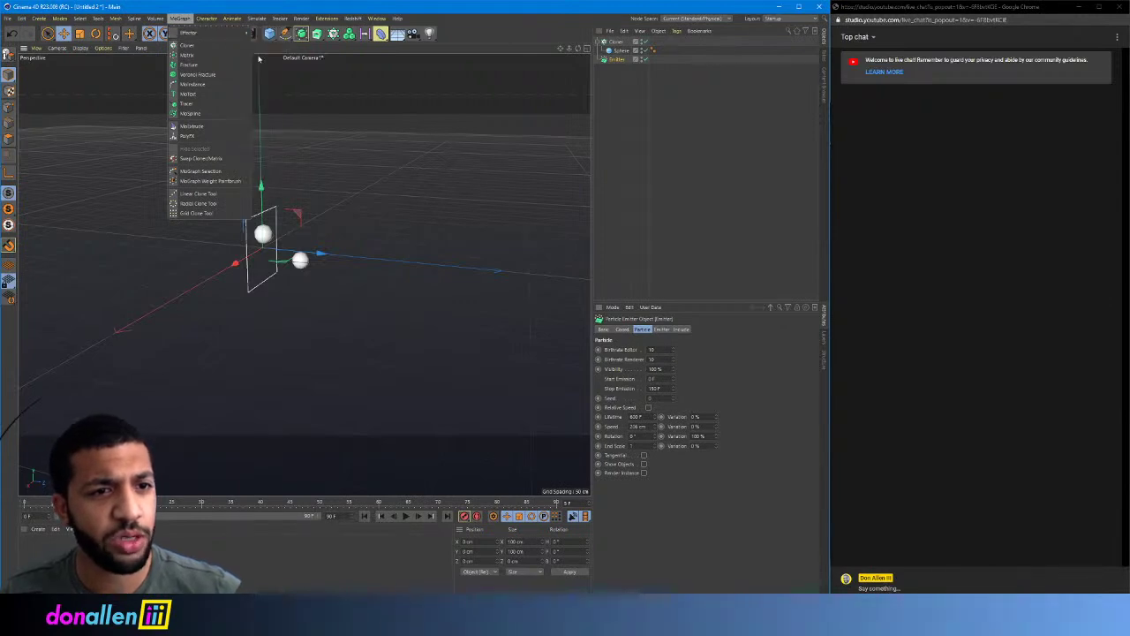
{"action": "mouse_move", "coordinate": [264, 20]}
{"action": "mouse_move", "coordinate": [281, 57]}
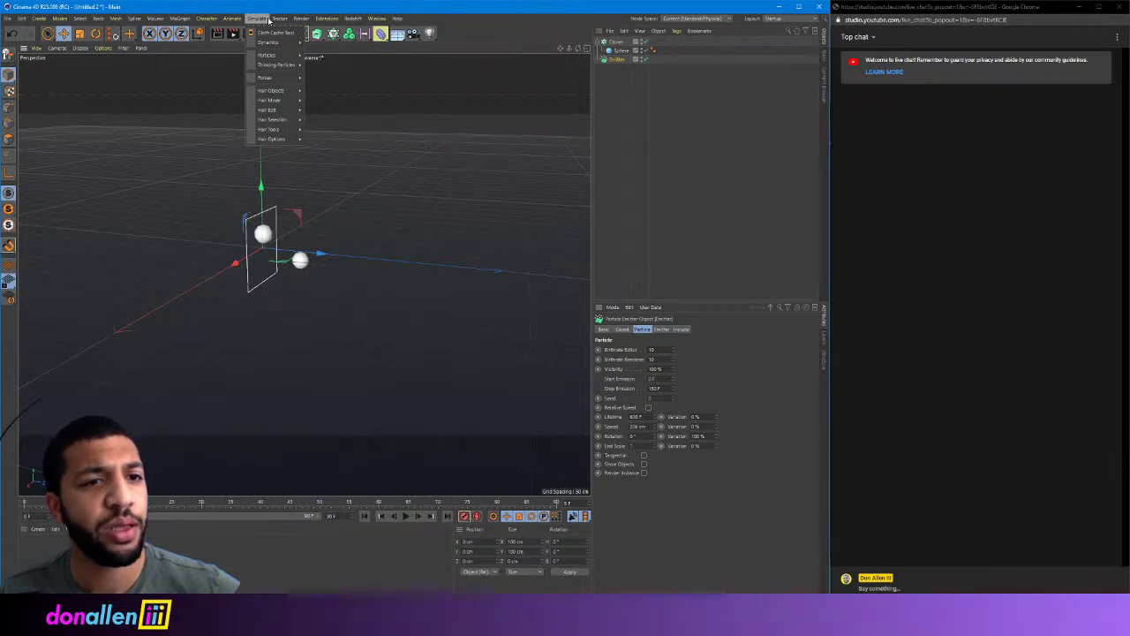
{"action": "left_click", "coordinate": [269, 18]}
{"action": "left_click", "coordinate": [300, 19]}
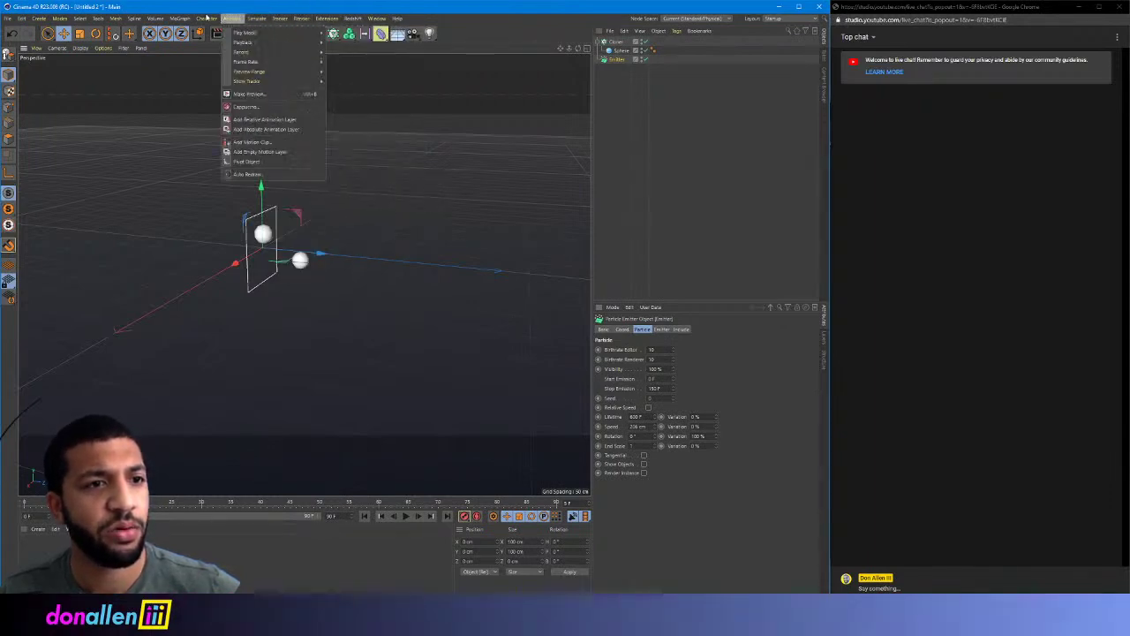
{"action": "mouse_move", "coordinate": [268, 23]}
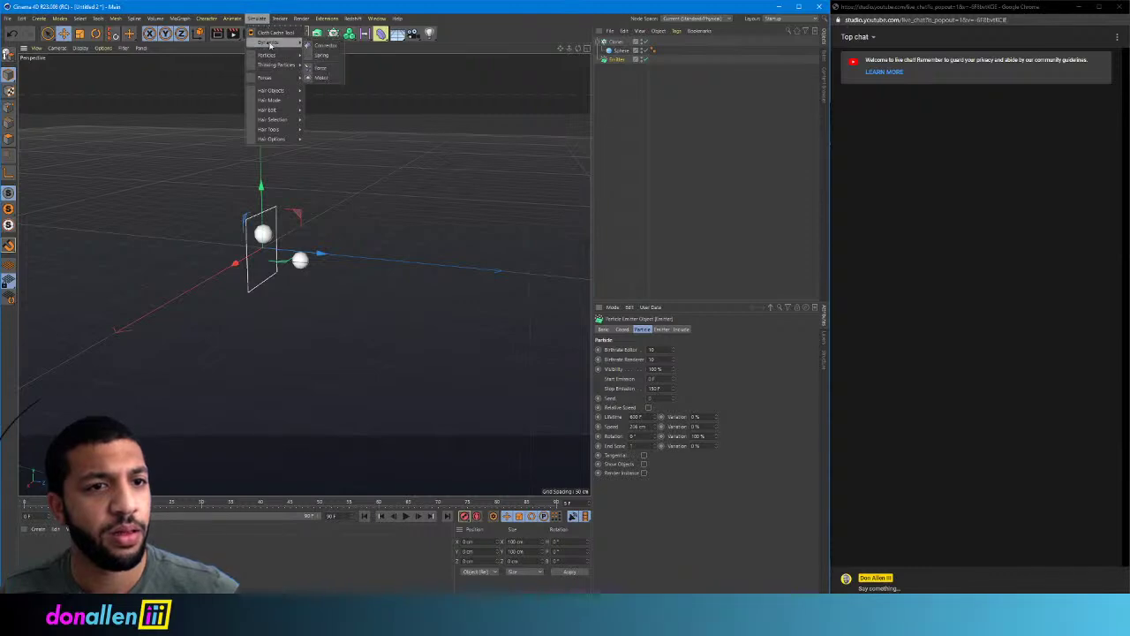
{"action": "left_click", "coordinate": [364, 9]}
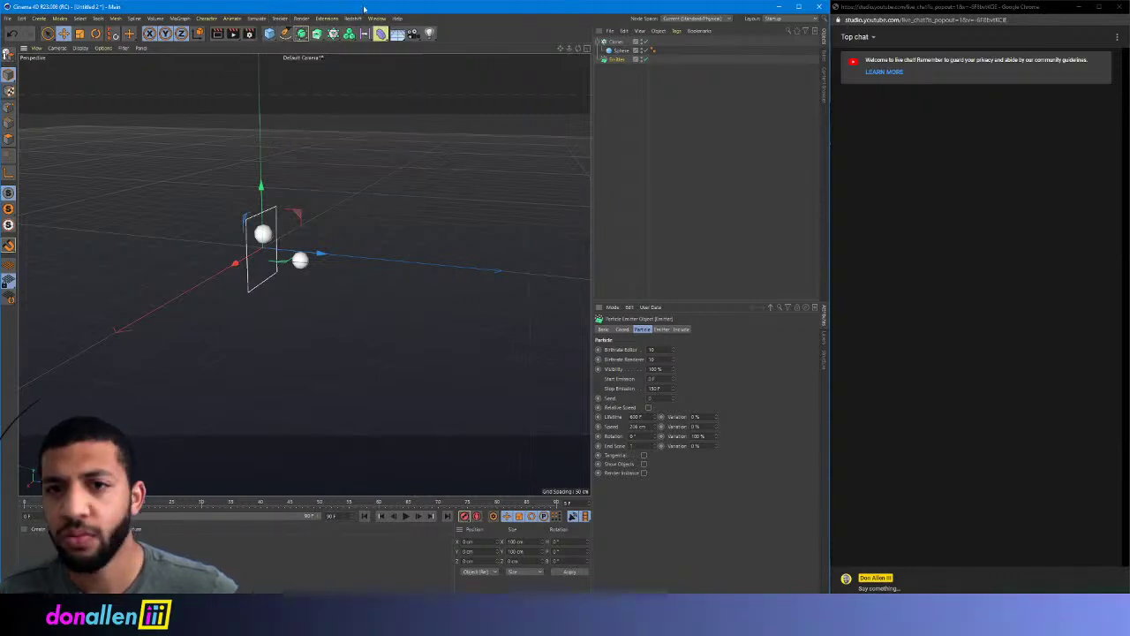
- In the finished Particle_tracer.c4d project, inspect the Spline effector's settings and replay the trail animation
{"action": "left_click", "coordinate": [375, 19]}
{"action": "left_click", "coordinate": [393, 284]}
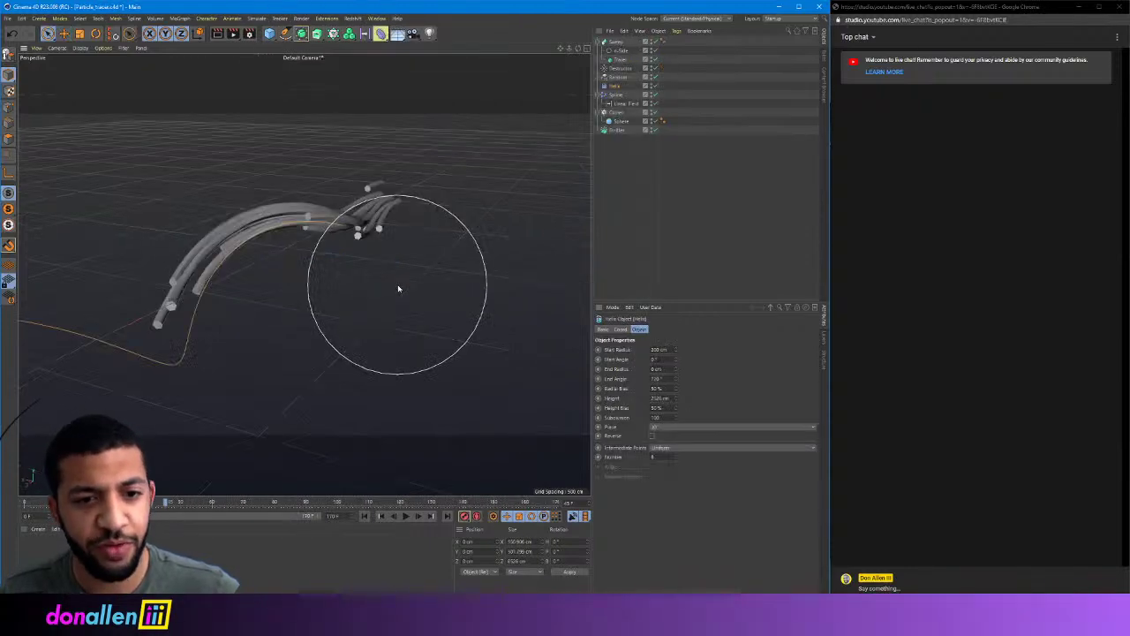
{"action": "left_click", "coordinate": [620, 96]}
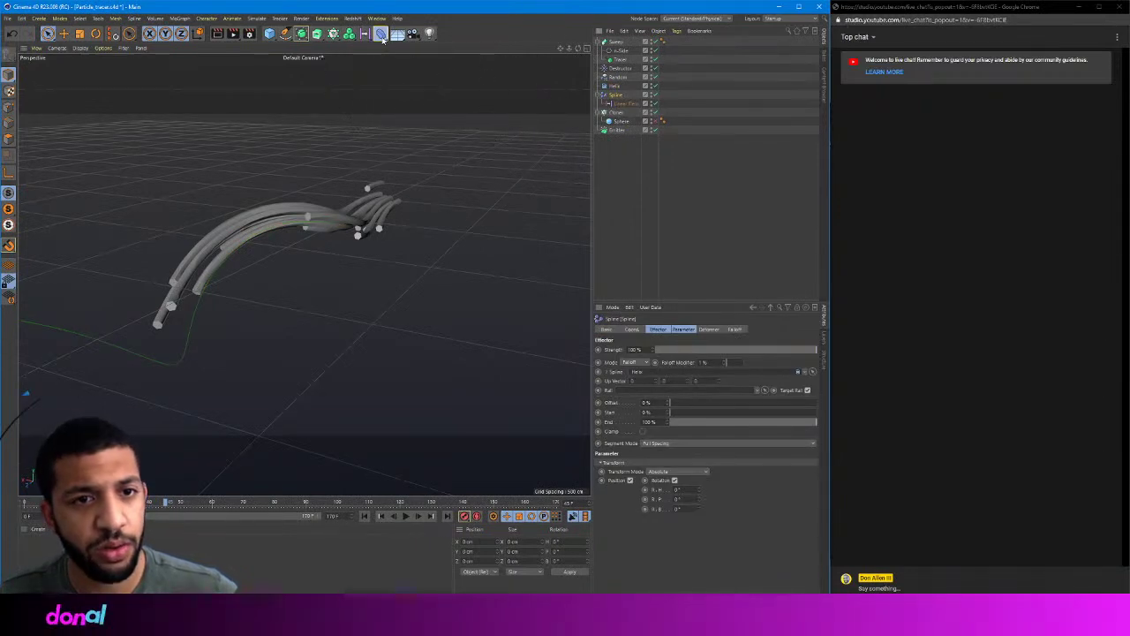
{"action": "left_click", "coordinate": [381, 34]}
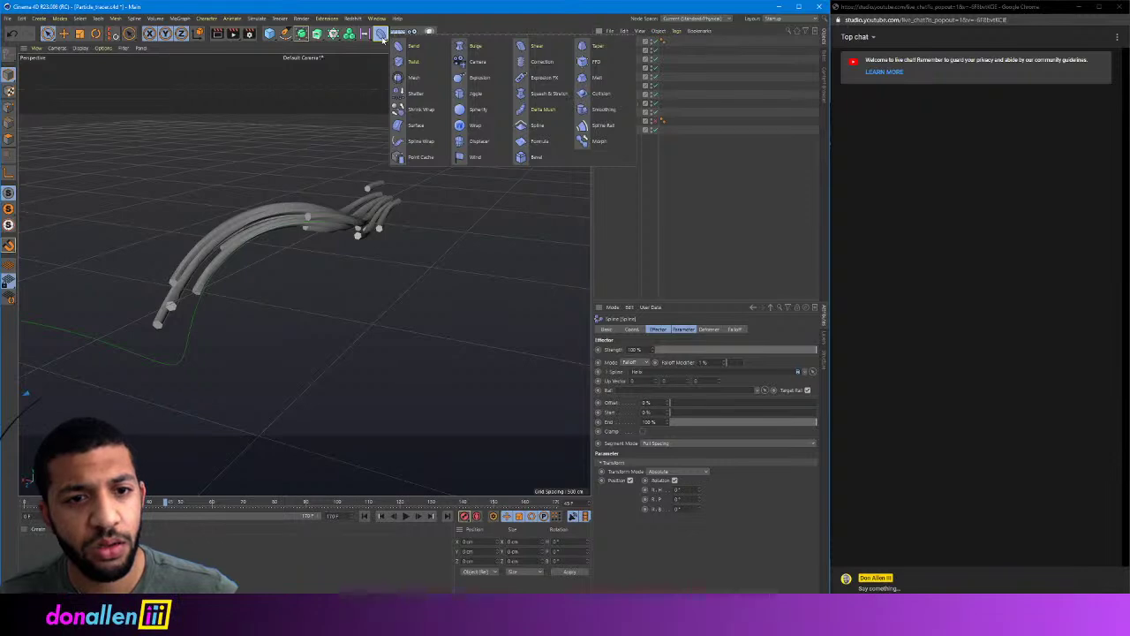
{"action": "left_click", "coordinate": [404, 3]}
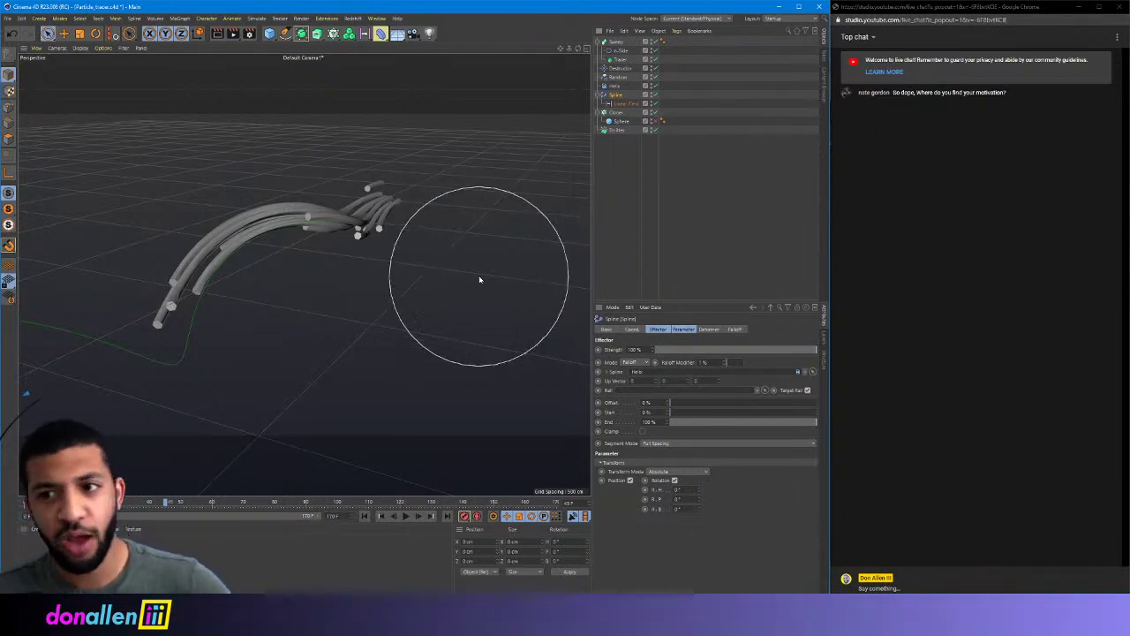
{"action": "left_click", "coordinate": [406, 516]}
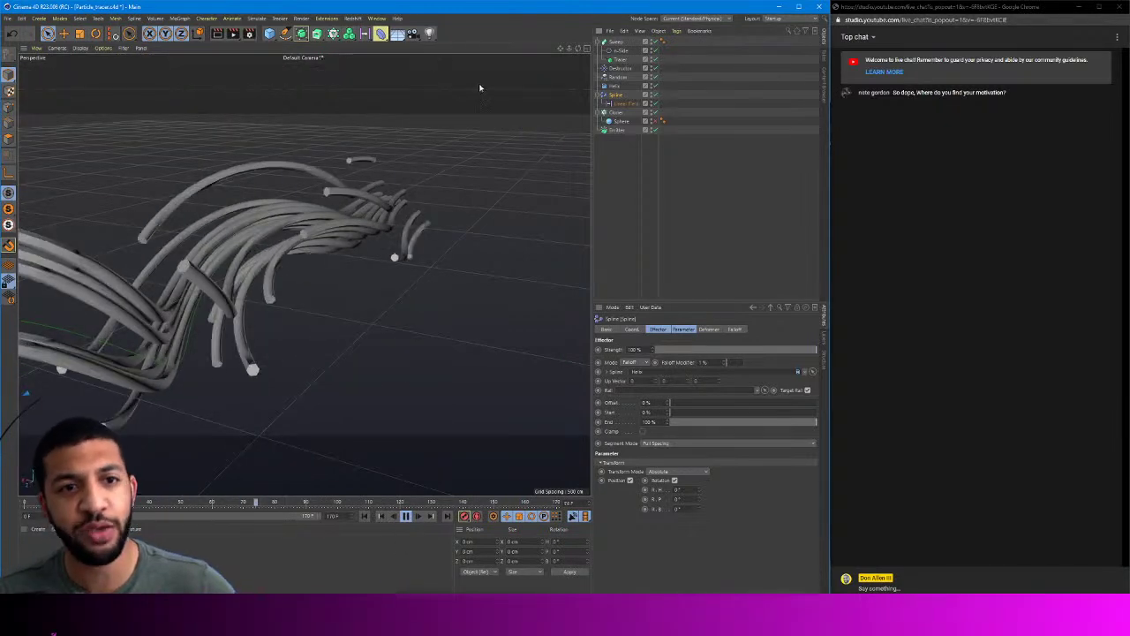
{"action": "left_click", "coordinate": [407, 514]}
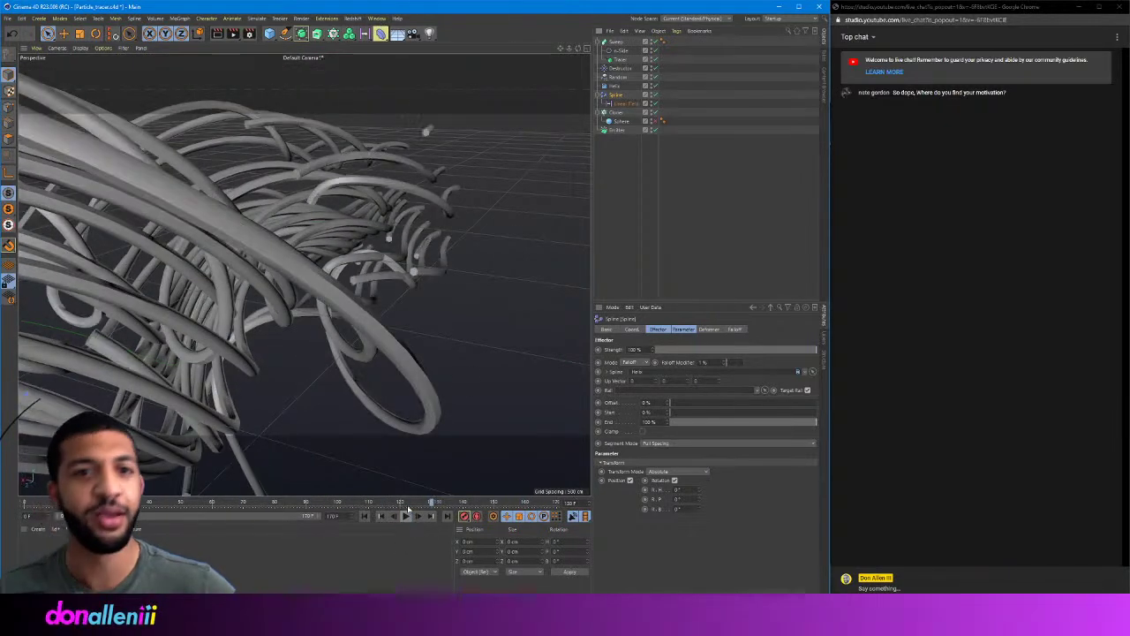
- Go back to the Untitled 2 project and examine the straight stream of spheres from the side during playback
{"action": "left_click", "coordinate": [378, 18]}
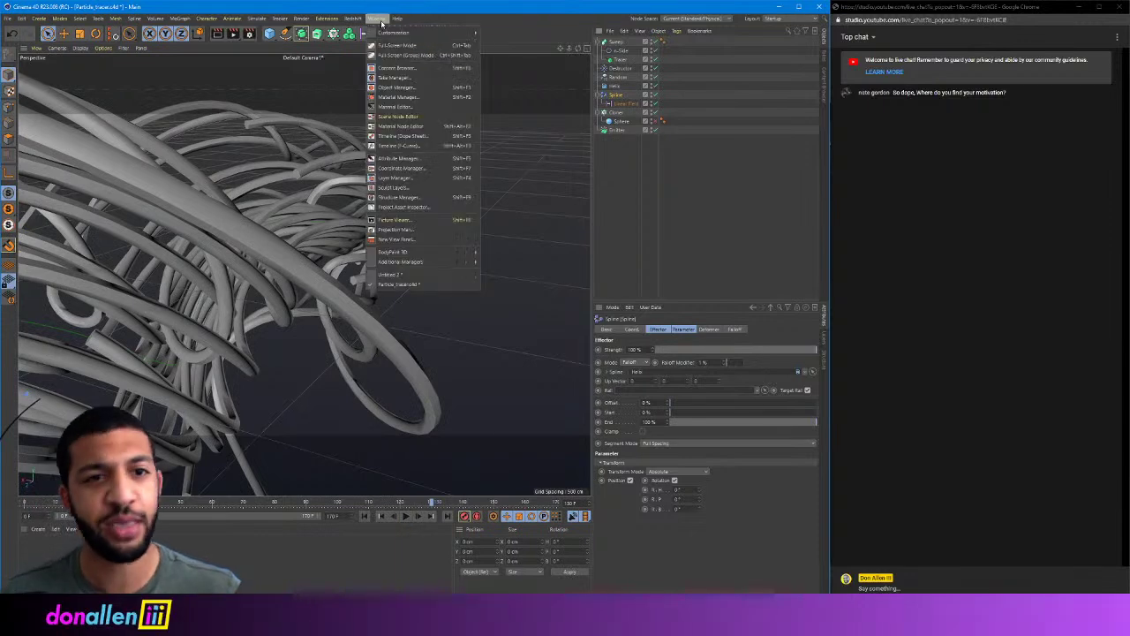
{"action": "left_click", "coordinate": [425, 275]}
{"action": "left_click", "coordinate": [407, 515]}
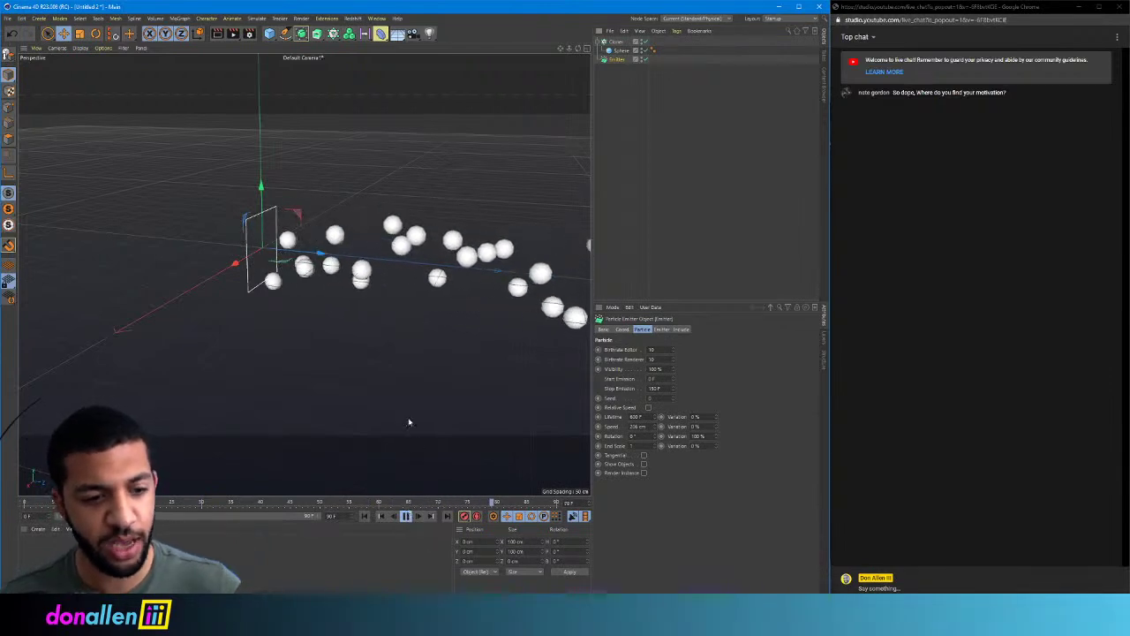
{"action": "left_click_drag", "start_coordinate": [444, 342], "coordinate": [403, 353], "text": "alt"}
{"action": "middle_click_drag", "start_coordinate": [335, 340], "coordinate": [333, 352], "text": "alt"}
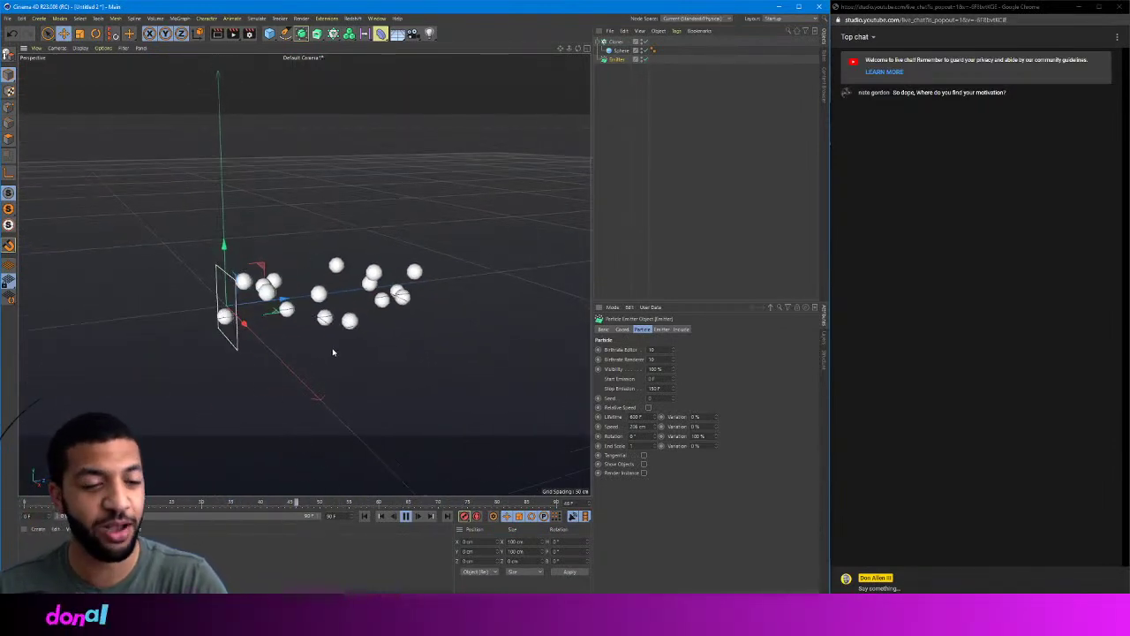
{"action": "left_click_drag", "start_coordinate": [350, 348], "coordinate": [335, 353], "text": "alt"}
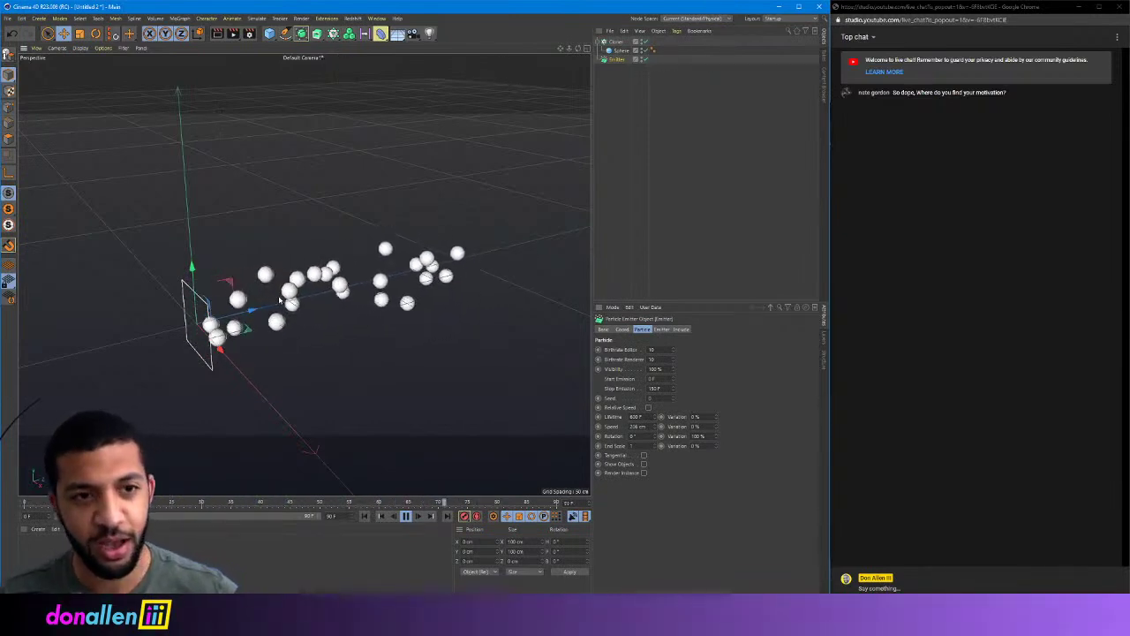
- Add a MoGraph Spline effector to the scene and enlarge the area showing its attributes
{"action": "left_click", "coordinate": [380, 33]}
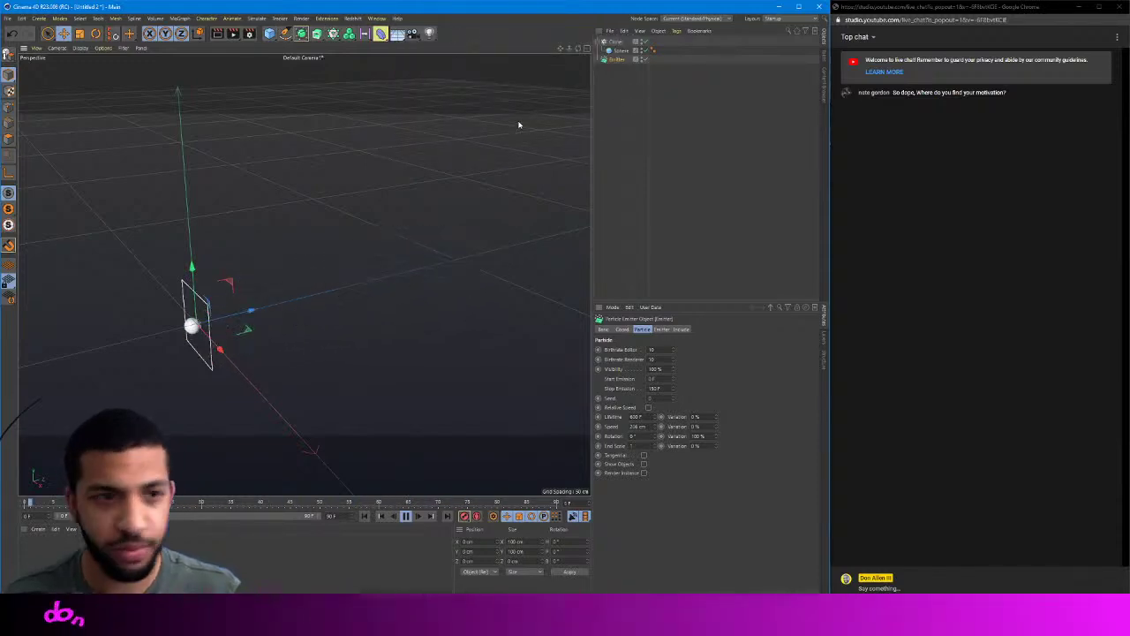
{"action": "left_click", "coordinate": [132, 19]}
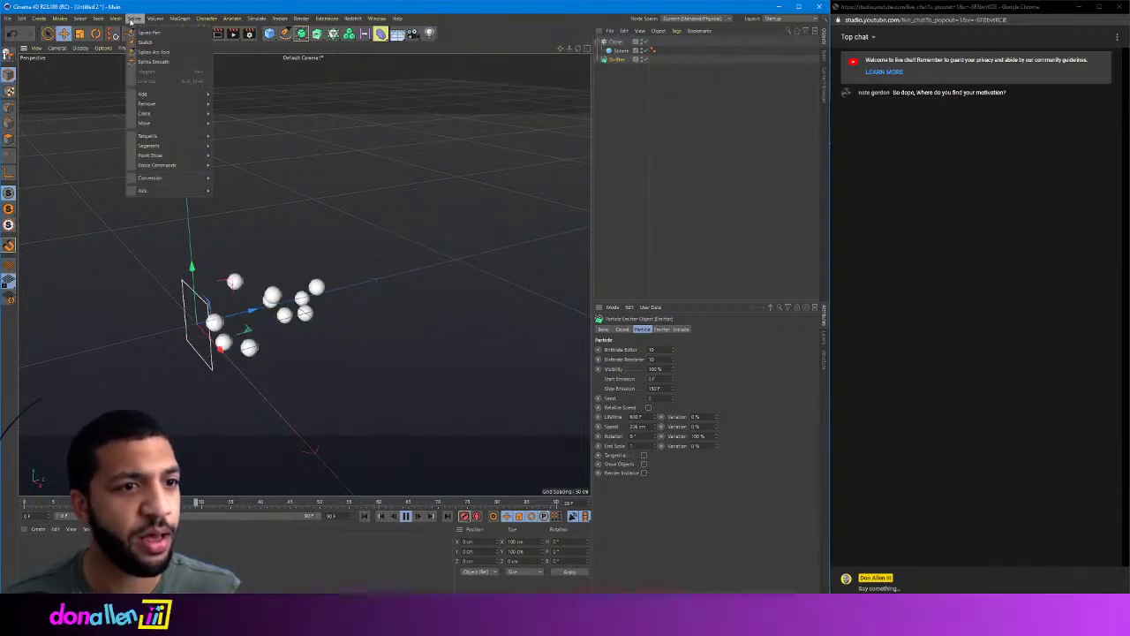
{"action": "mouse_move", "coordinate": [150, 20]}
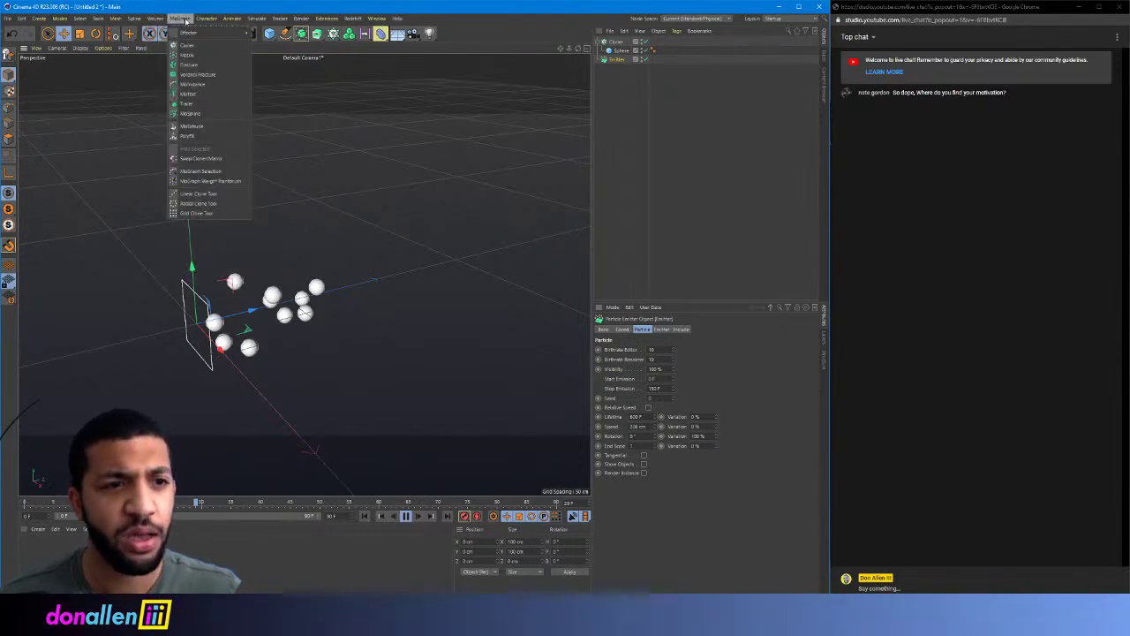
{"action": "mouse_move", "coordinate": [219, 35]}
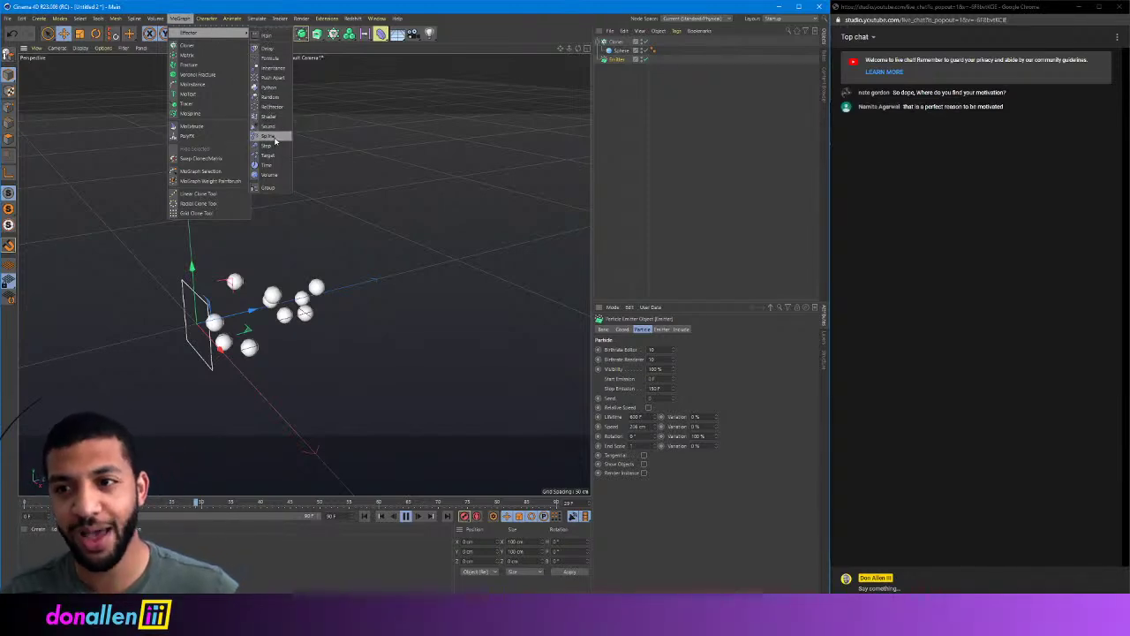
{"action": "left_click", "coordinate": [269, 136]}
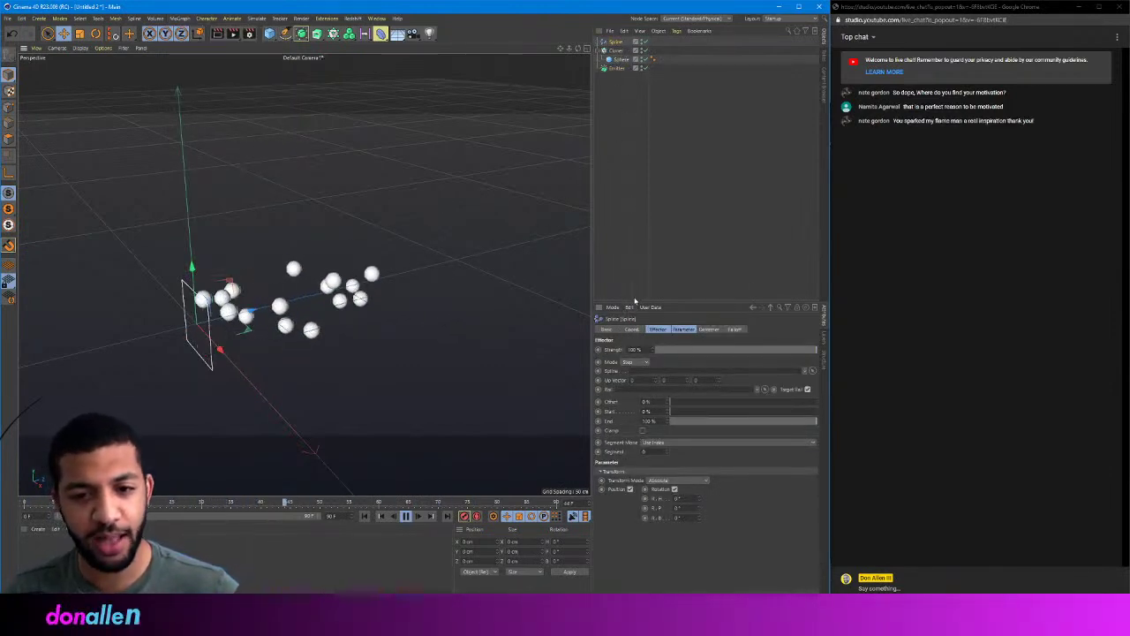
{"action": "left_click_drag", "start_coordinate": [634, 297], "coordinate": [634, 215]}
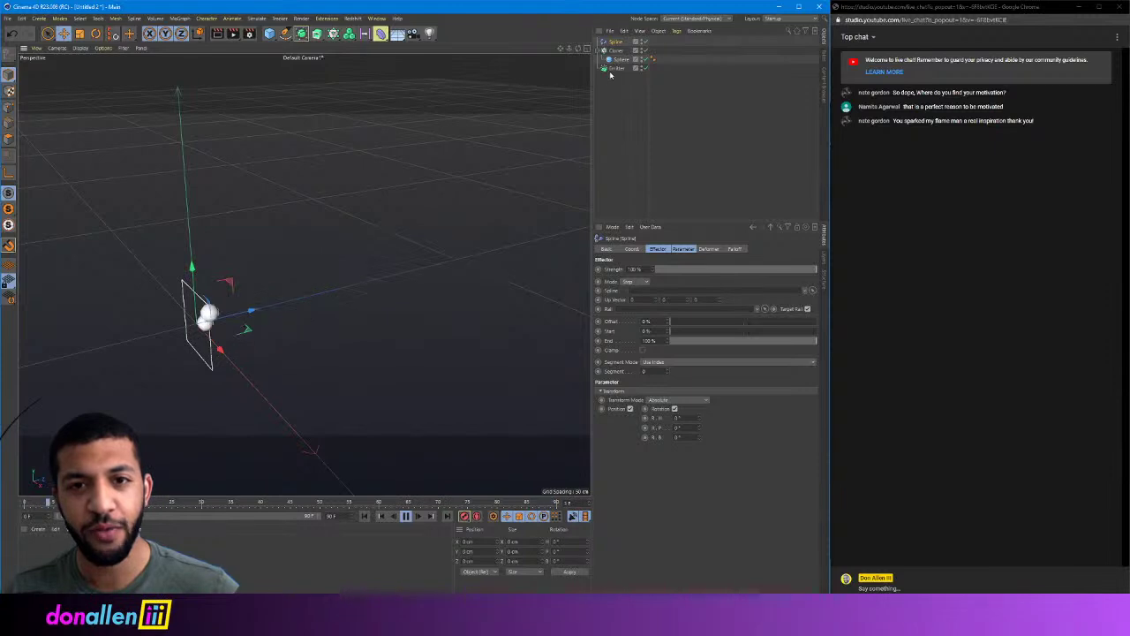
- Check the Spline effector's Effector settings in the finished Particle_tracer.c4d project for reference
{"action": "left_click", "coordinate": [377, 18]}
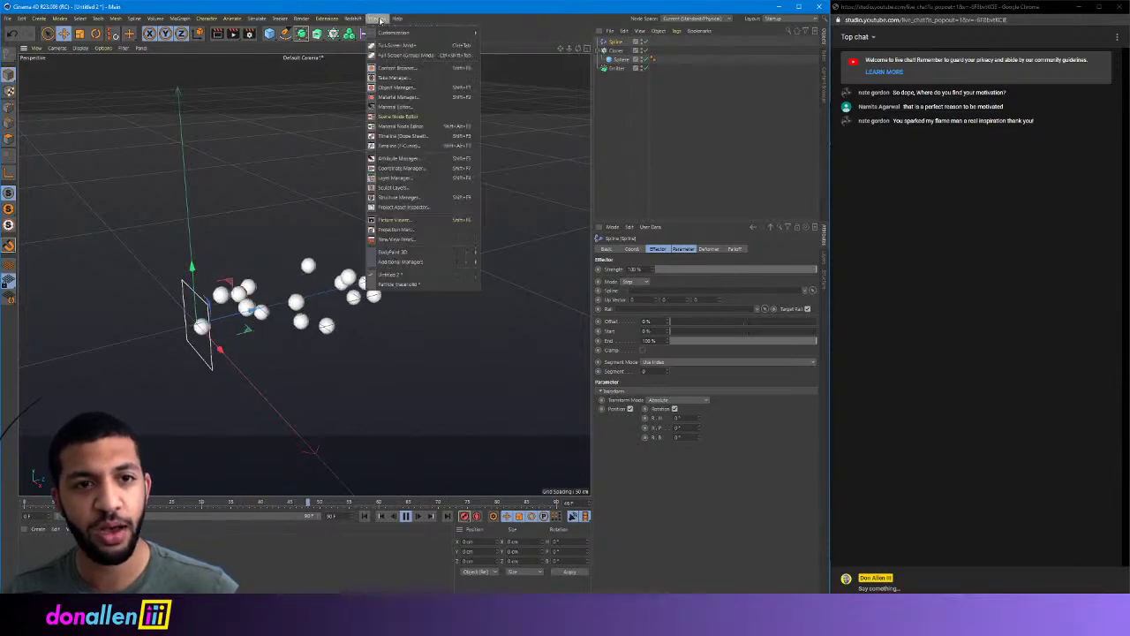
{"action": "left_click", "coordinate": [415, 285]}
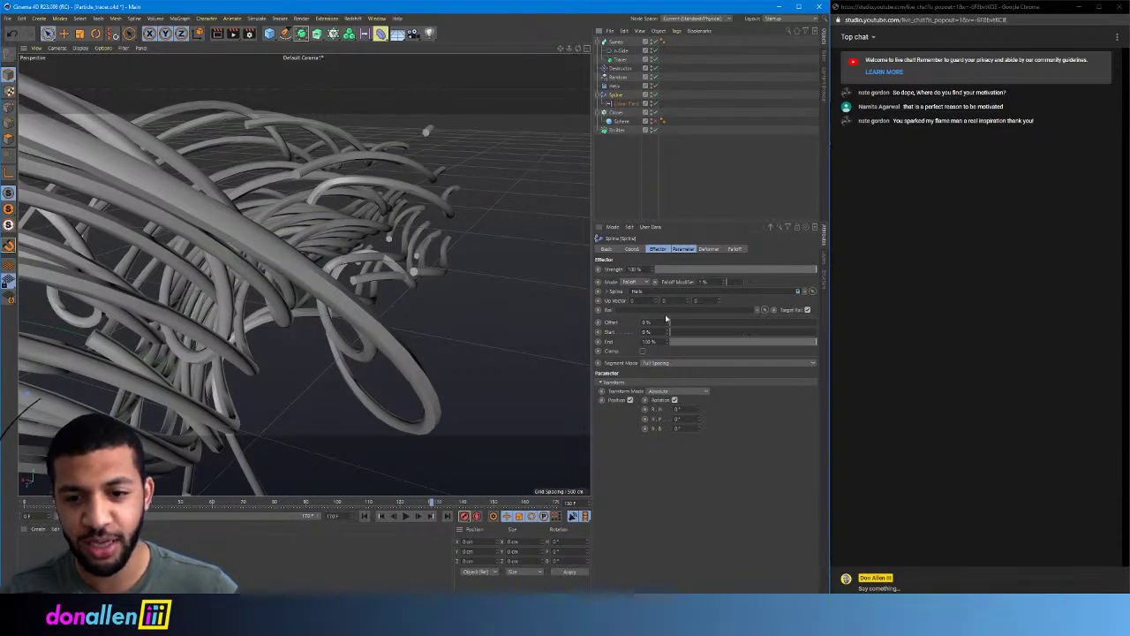
{"action": "left_click", "coordinate": [657, 249]}
{"action": "left_click", "coordinate": [639, 249]}
{"action": "left_click", "coordinate": [657, 249]}
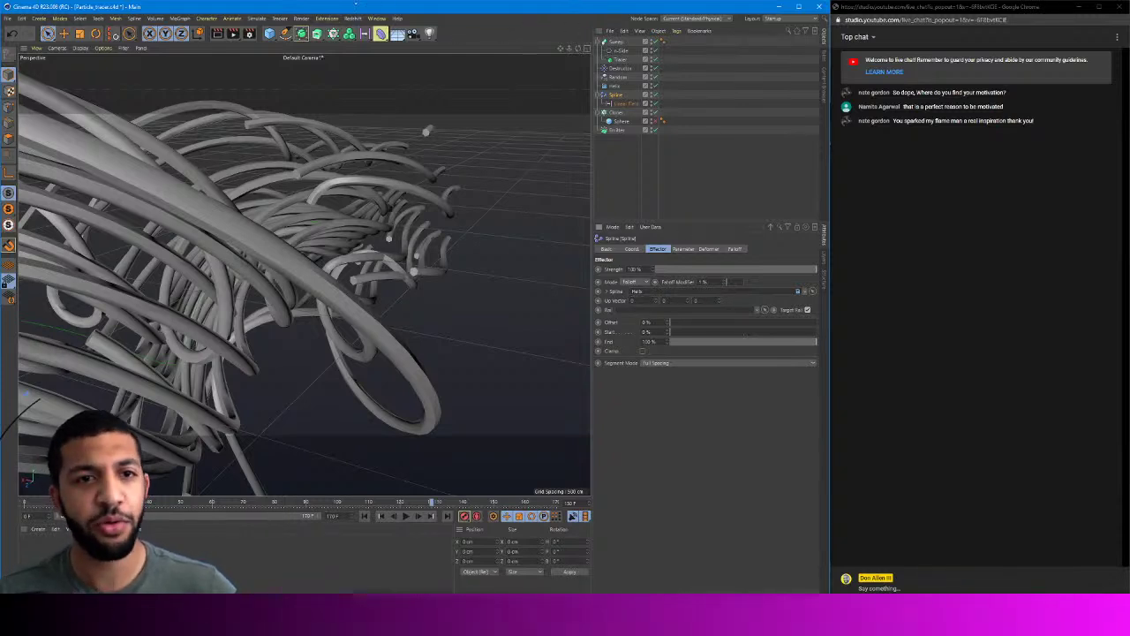
- Return to the Untitled 2 project and set the Spline effector's mode to Falloff and its segment mode to Full Spacing
{"action": "left_click", "coordinate": [378, 18]}
{"action": "left_click", "coordinate": [415, 288]}
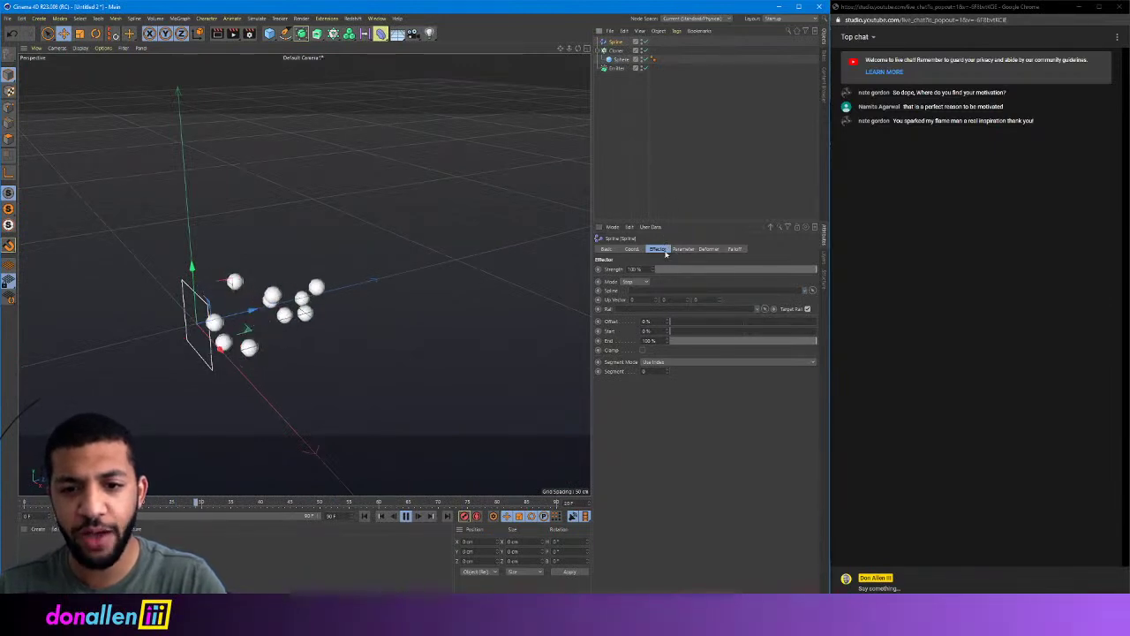
{"action": "left_click", "coordinate": [639, 281]}
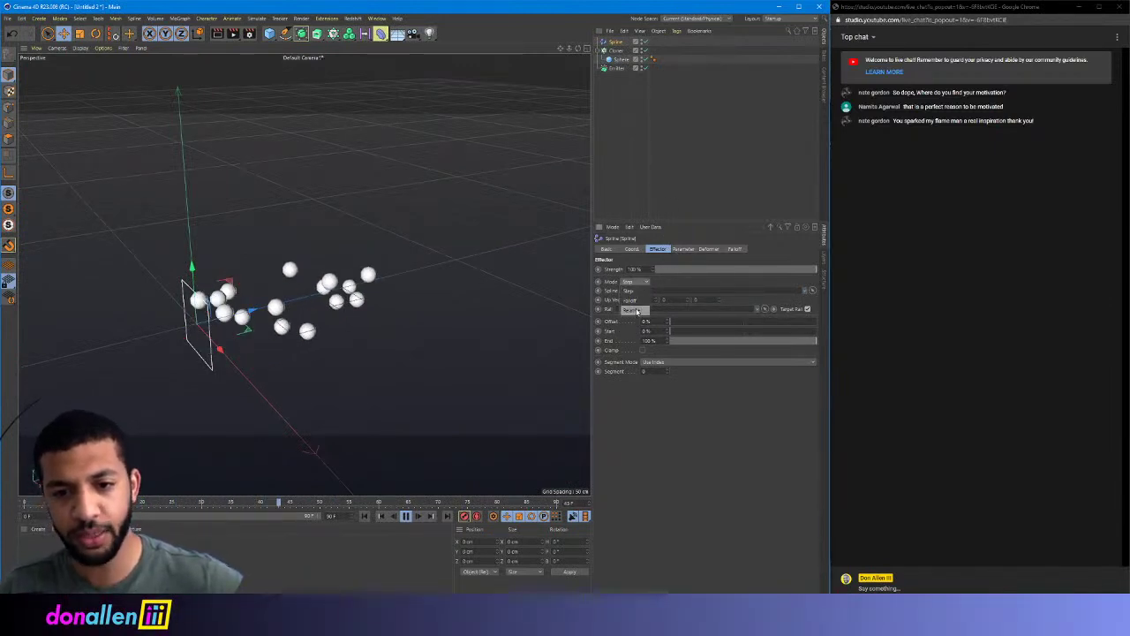
{"action": "left_click", "coordinate": [638, 301]}
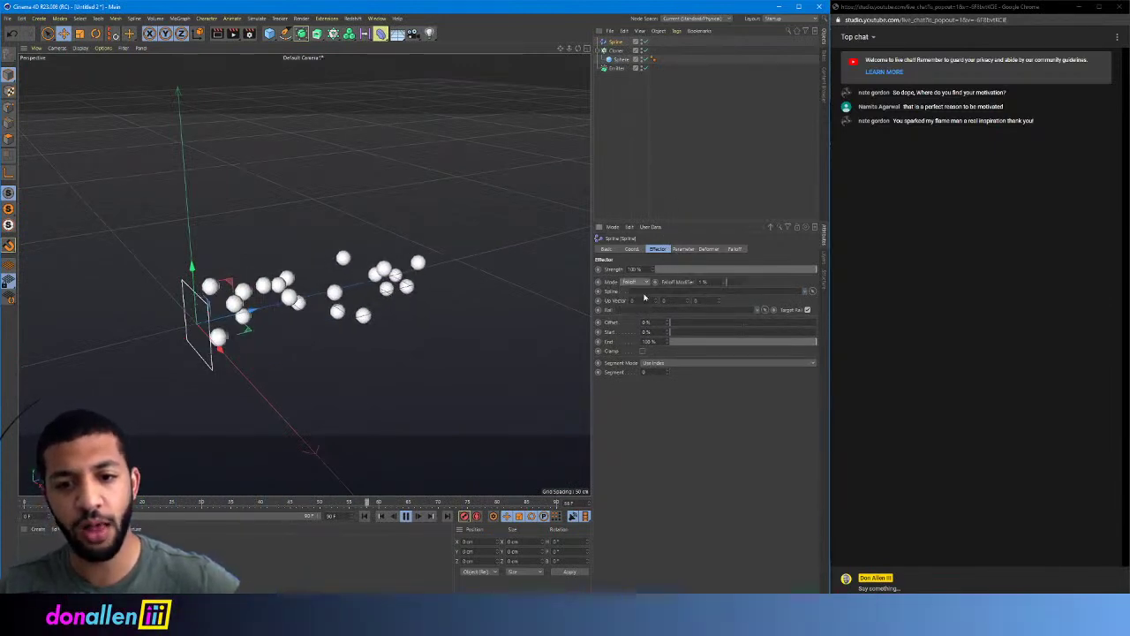
{"action": "left_click", "coordinate": [654, 364]}
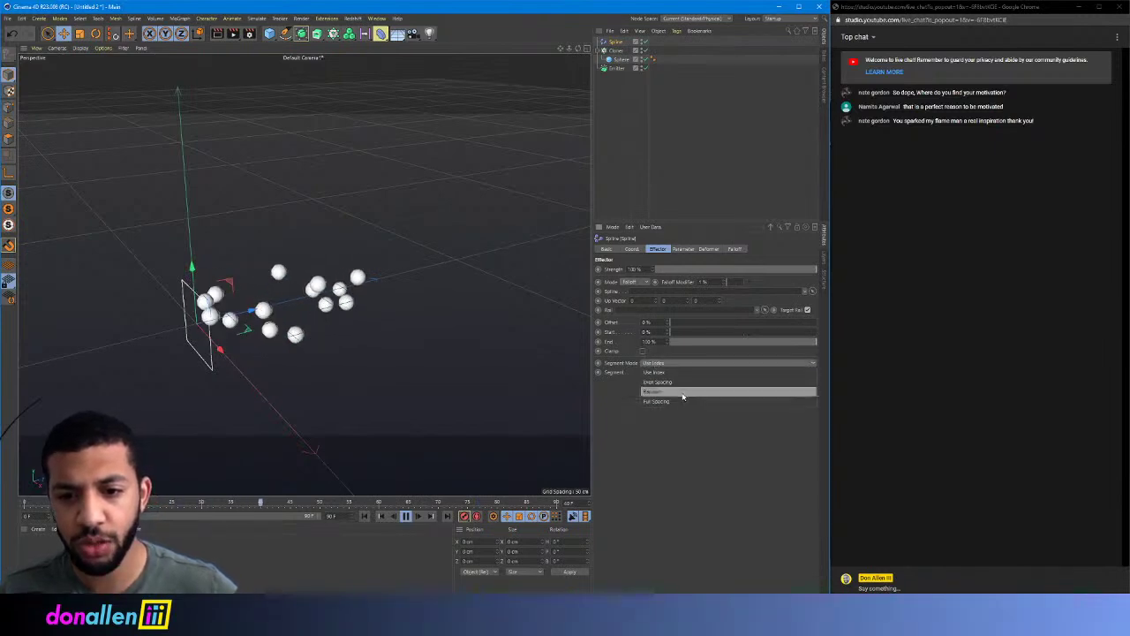
{"action": "left_click", "coordinate": [675, 403]}
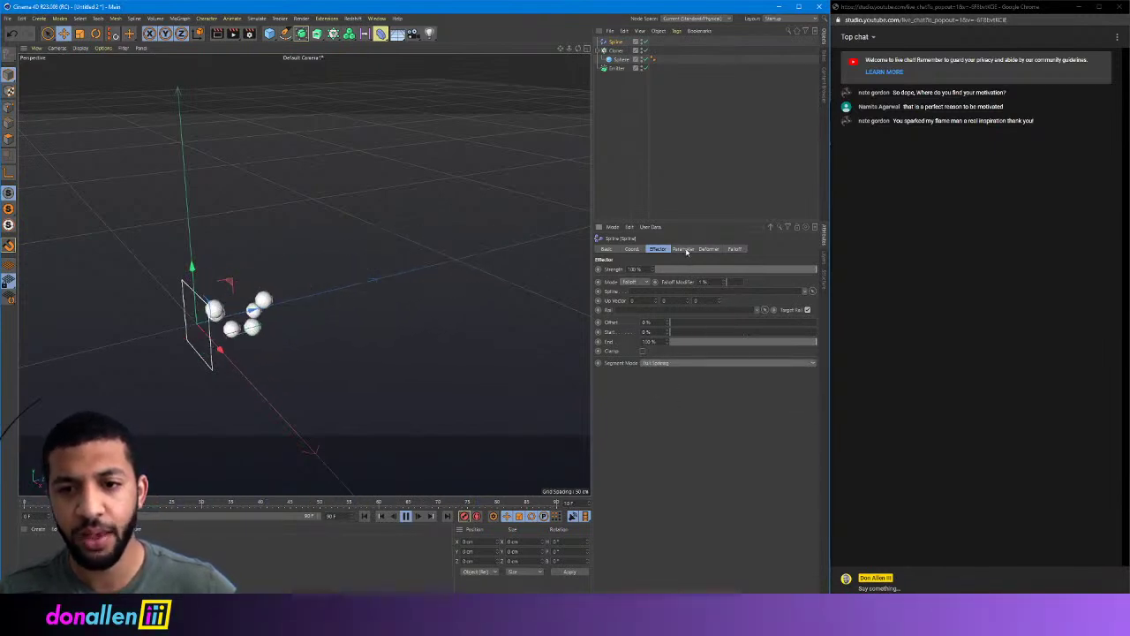
- Add a Linear Field to the Spline effector's falloff and view it around the emitter
{"action": "left_click", "coordinate": [735, 249]}
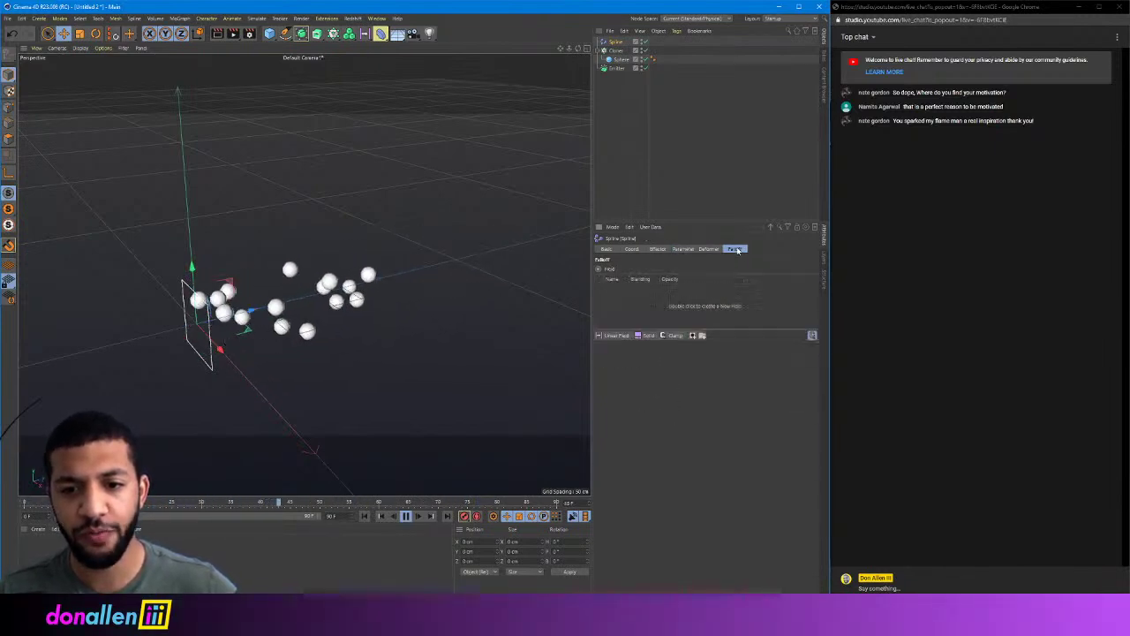
{"action": "left_click", "coordinate": [617, 336]}
{"action": "left_click_drag", "start_coordinate": [378, 320], "coordinate": [462, 265], "text": "alt"}
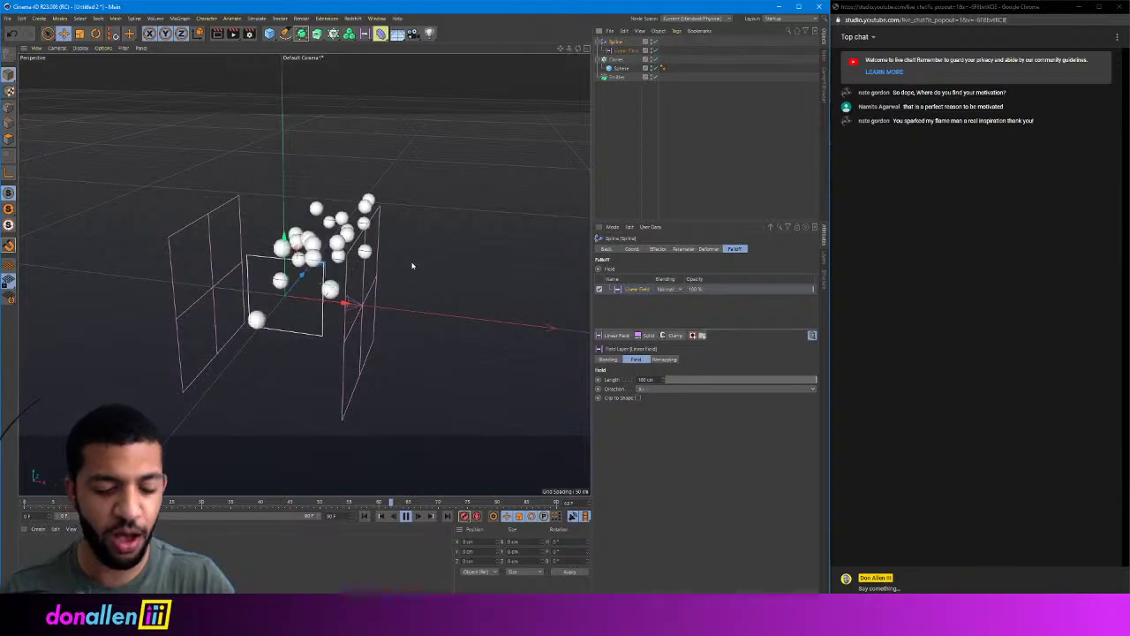
{"action": "left_click_drag", "start_coordinate": [457, 256], "coordinate": [436, 265], "text": "alt"}
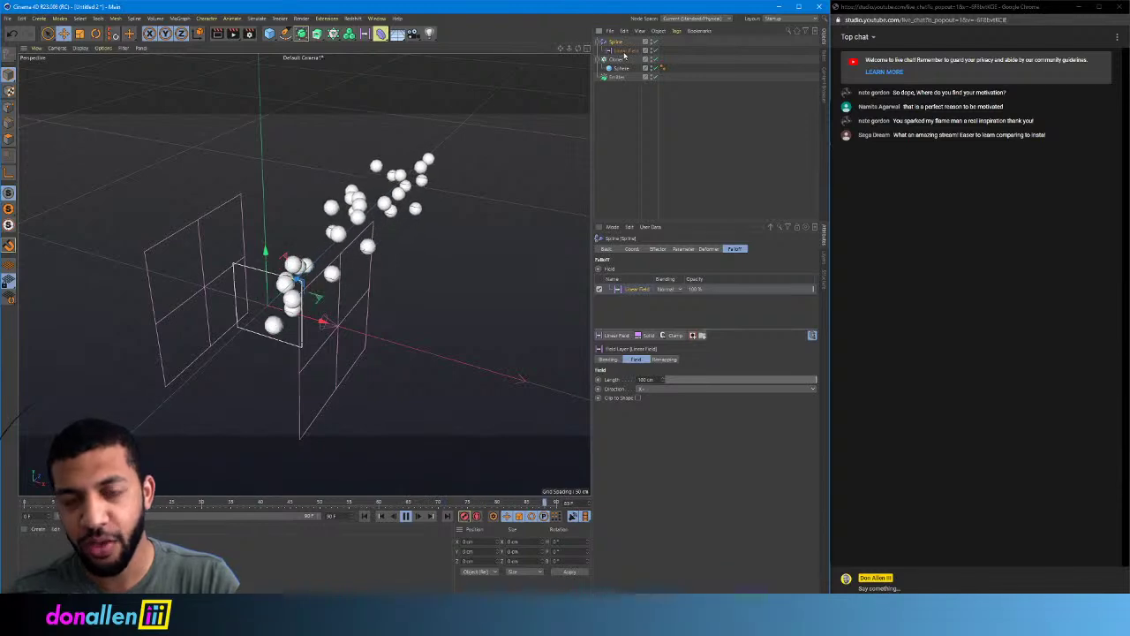
- Add a Helix spline to the scene around the emitter
{"action": "left_click", "coordinate": [657, 249]}
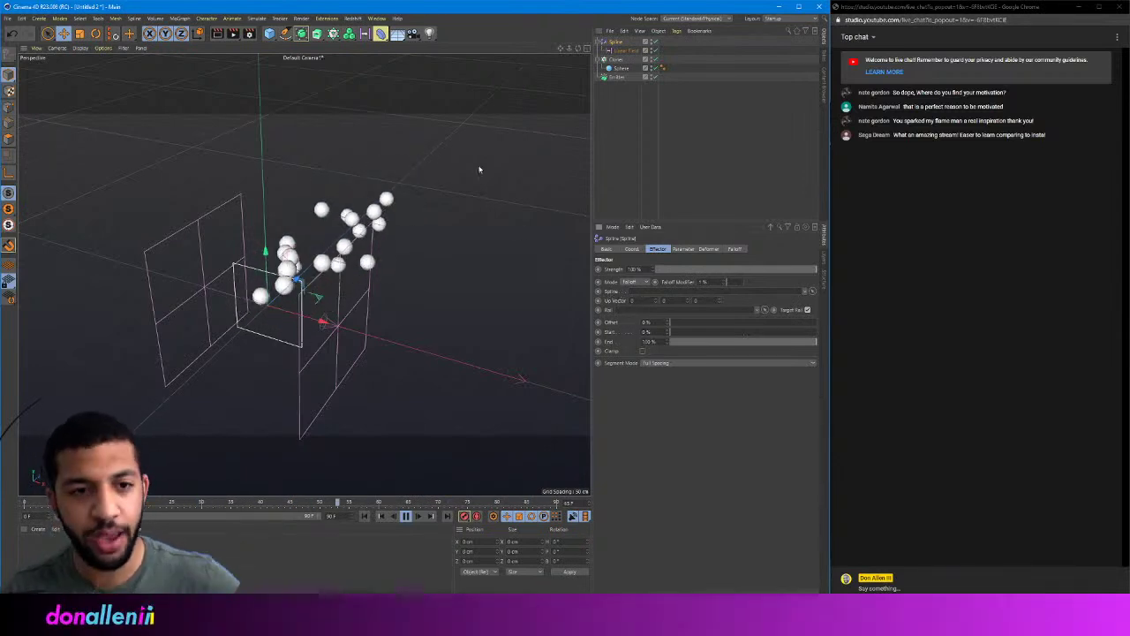
{"action": "left_click", "coordinate": [505, 134]}
{"action": "right_click_drag", "start_coordinate": [505, 134], "coordinate": [427, 135], "text": "alt"}
{"action": "middle_click_drag", "start_coordinate": [356, 137], "coordinate": [338, 110], "text": "alt"}
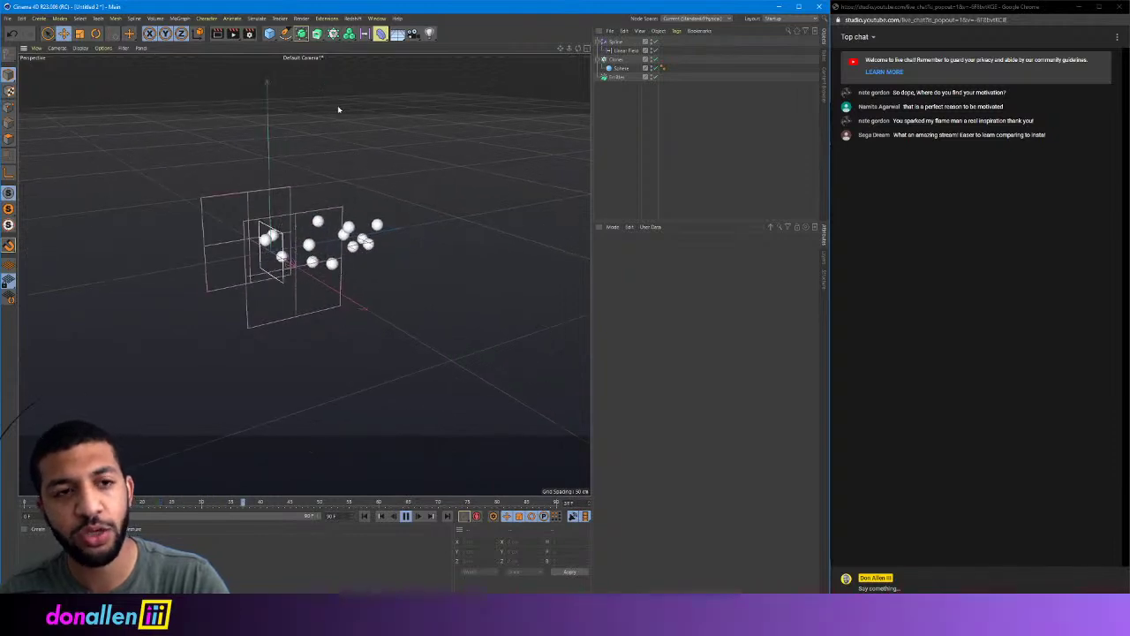
{"action": "left_click", "coordinate": [287, 37]}
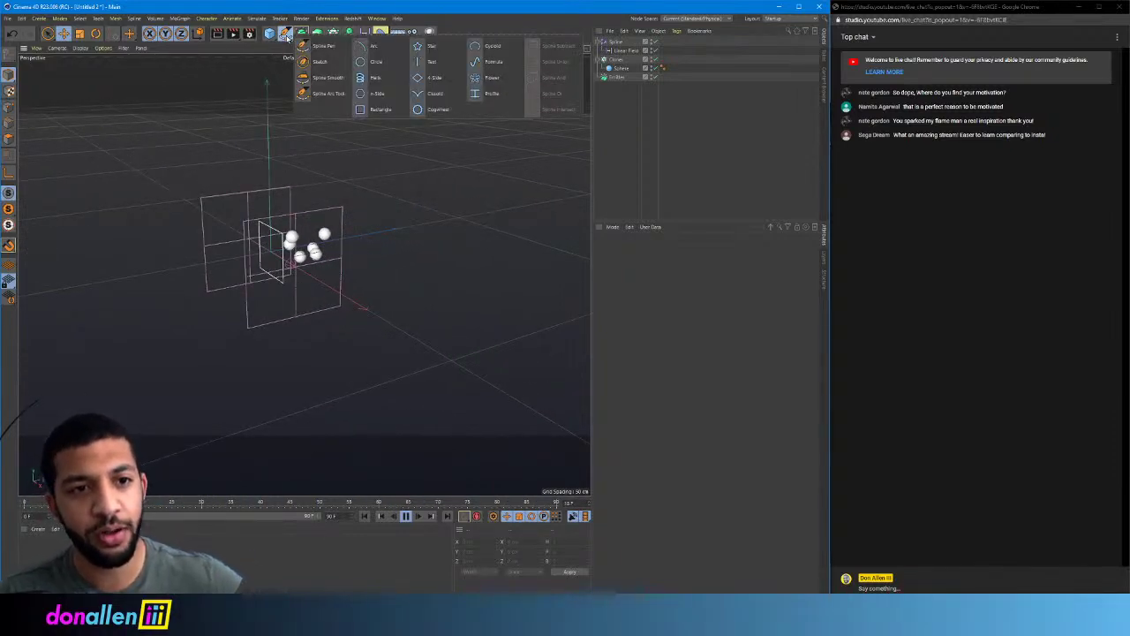
{"action": "left_click", "coordinate": [385, 78]}
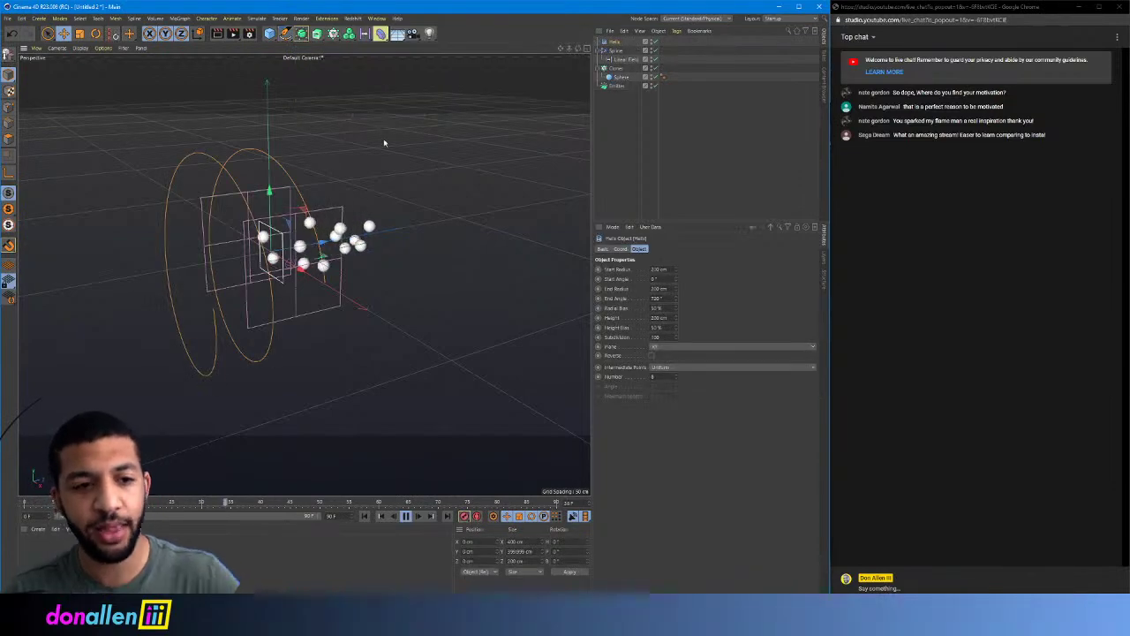
{"action": "left_click_drag", "start_coordinate": [384, 142], "coordinate": [315, 133], "text": "alt"}
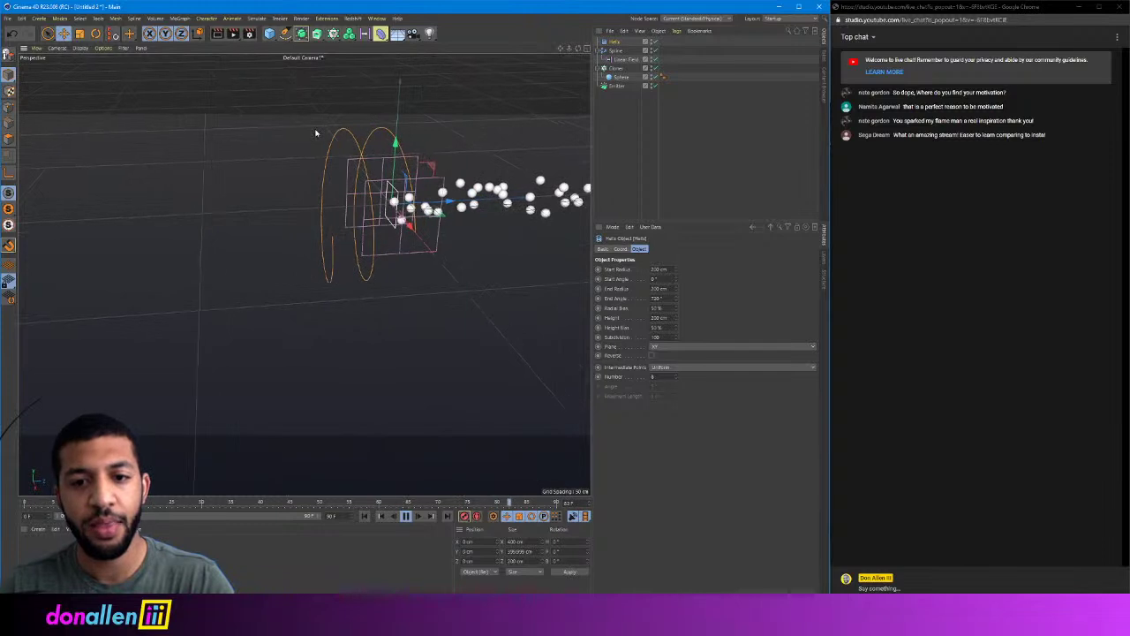
- Stretch the helix to a height of 1517 cm and assign it as the Spline effector's guiding spline
{"action": "left_click_drag", "start_coordinate": [676, 318], "coordinate": [675, 265]}
{"action": "scroll", "coordinate": [331, 356], "scroll_direction": "down", "scroll_amount": 3}
{"action": "middle_click_drag", "start_coordinate": [330, 356], "coordinate": [359, 358], "text": "alt"}
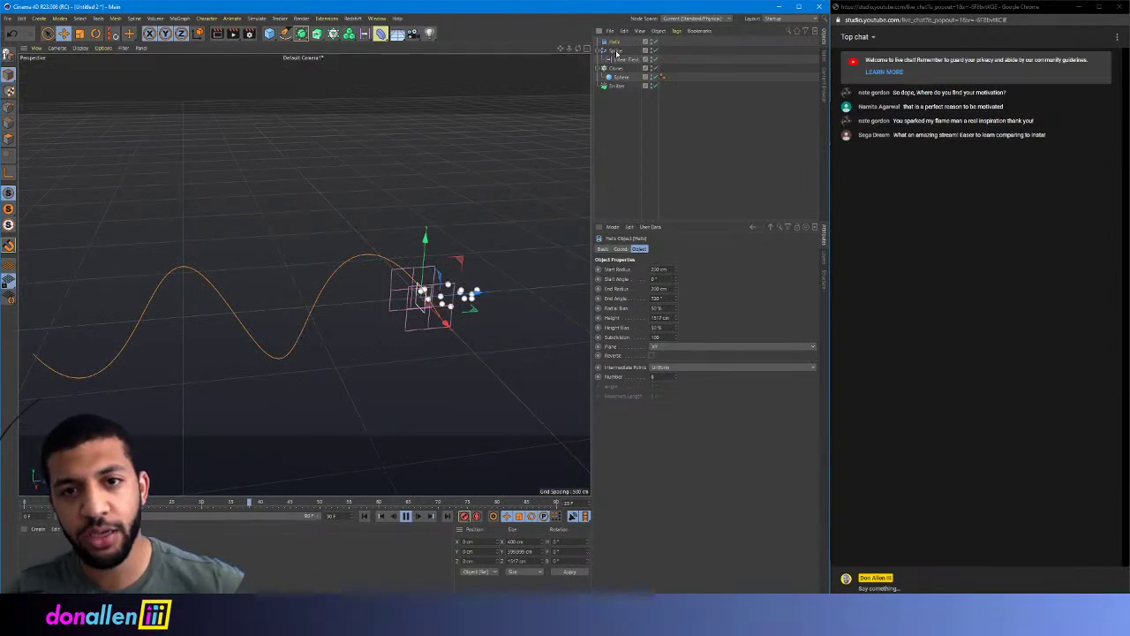
{"action": "left_click", "coordinate": [616, 50]}
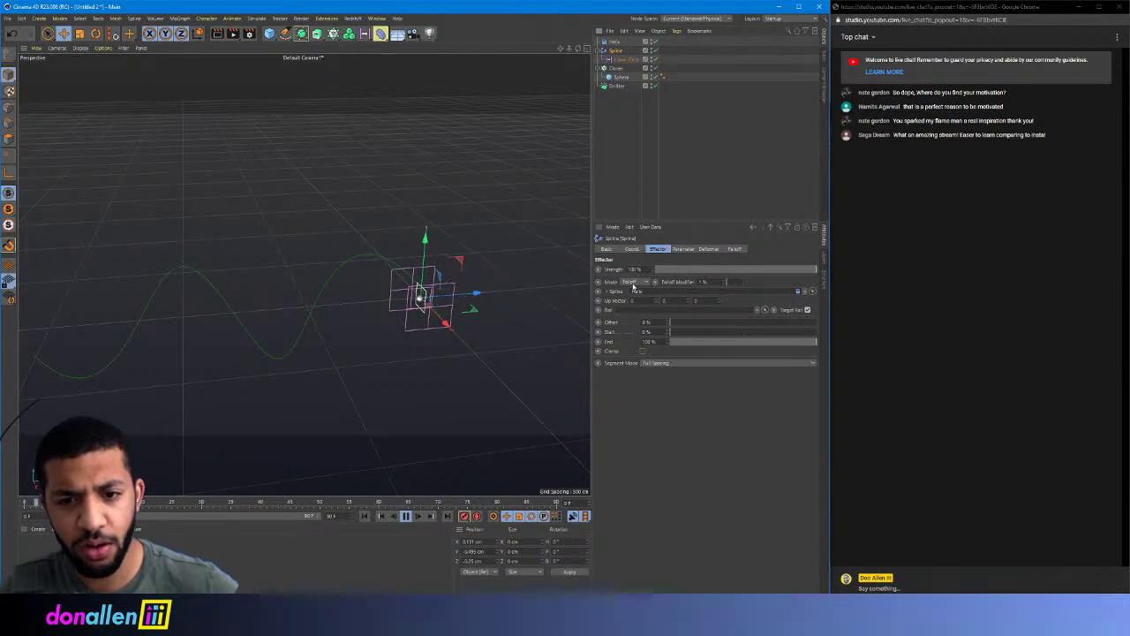
- Look through the Spline effector's coordinate, parameter, deformer, falloff, basic and effector settings
{"action": "left_click", "coordinate": [632, 249]}
{"action": "left_click", "coordinate": [682, 248]}
{"action": "left_click", "coordinate": [709, 249]}
{"action": "left_click", "coordinate": [735, 249]}
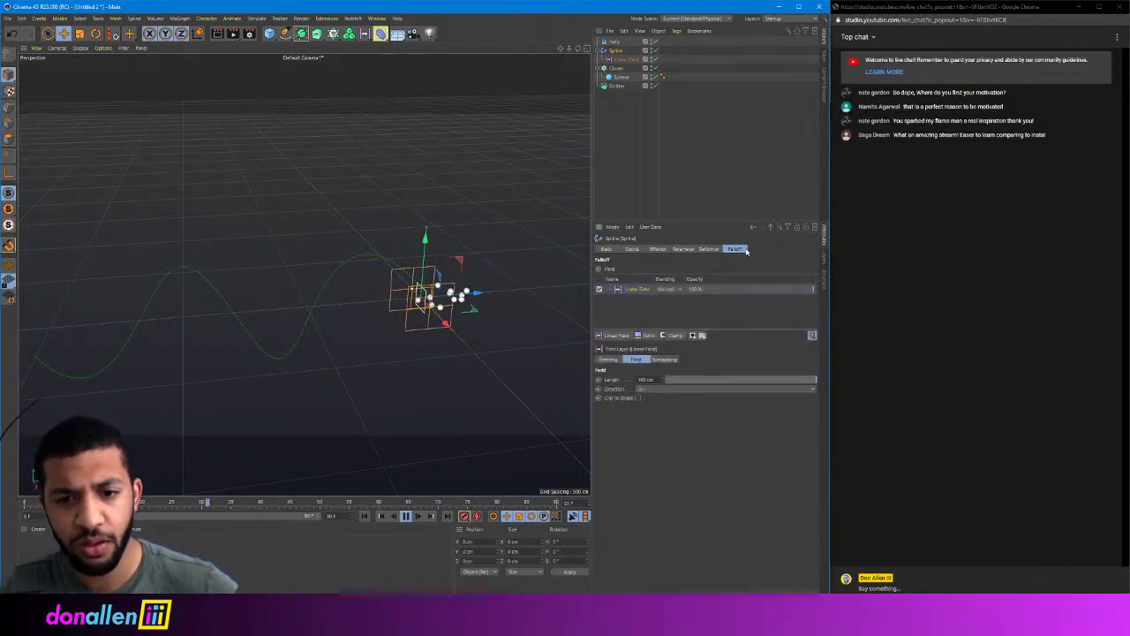
{"action": "left_click", "coordinate": [607, 249]}
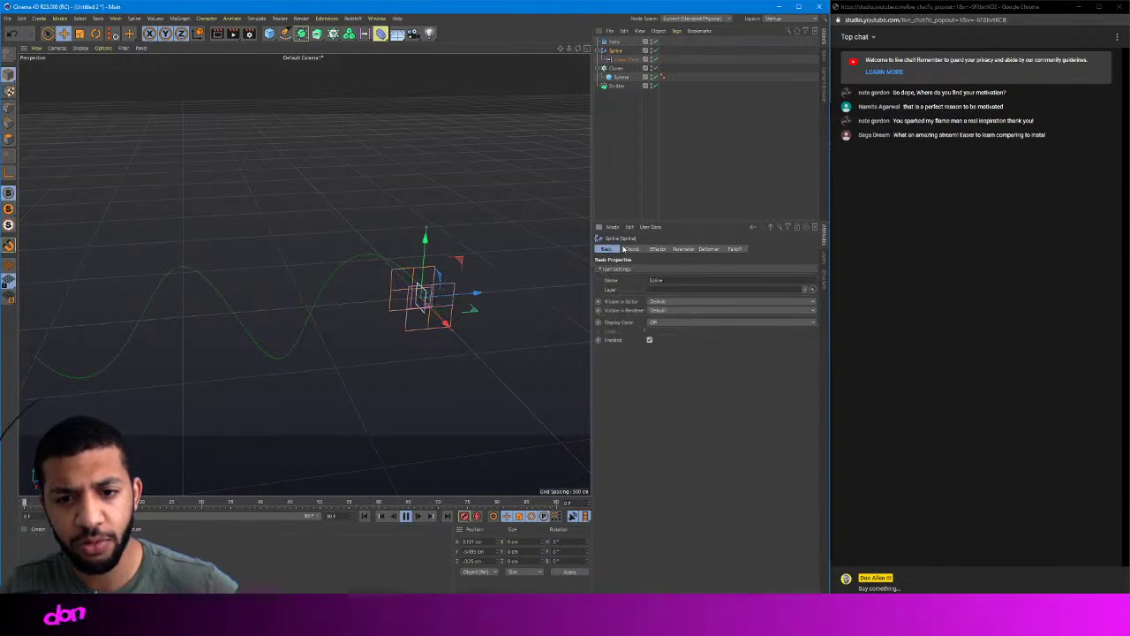
{"action": "left_click", "coordinate": [631, 249]}
{"action": "left_click", "coordinate": [656, 249]}
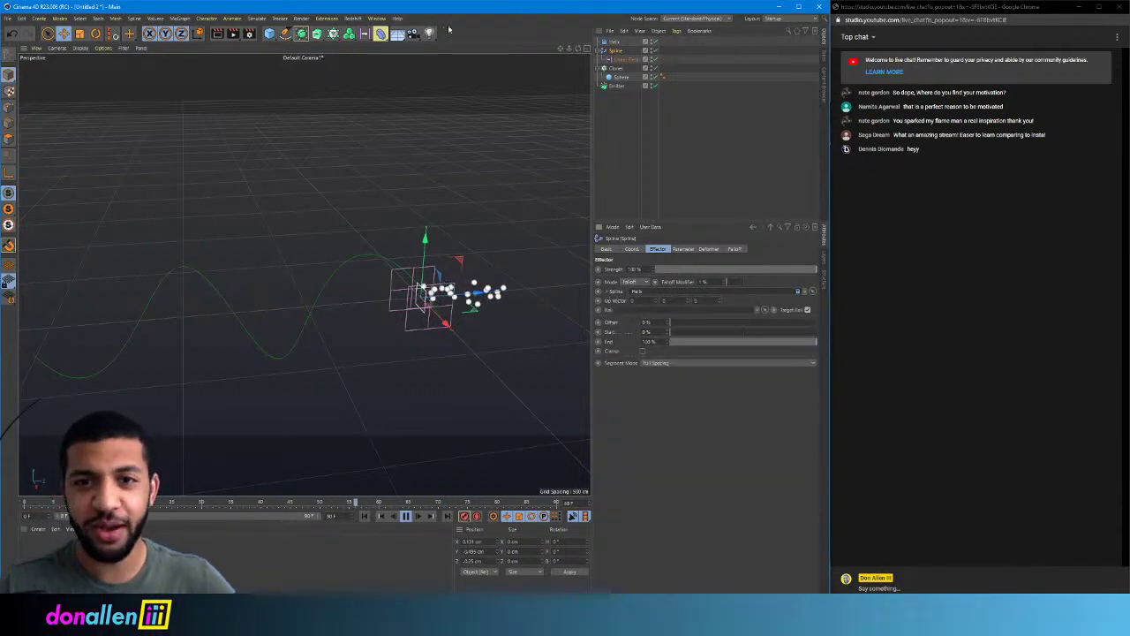
- In the finished Particle_tracer.c4d project, examine the Spline effector's parameter, deformer and falloff settings for comparison
{"action": "left_click", "coordinate": [377, 18]}
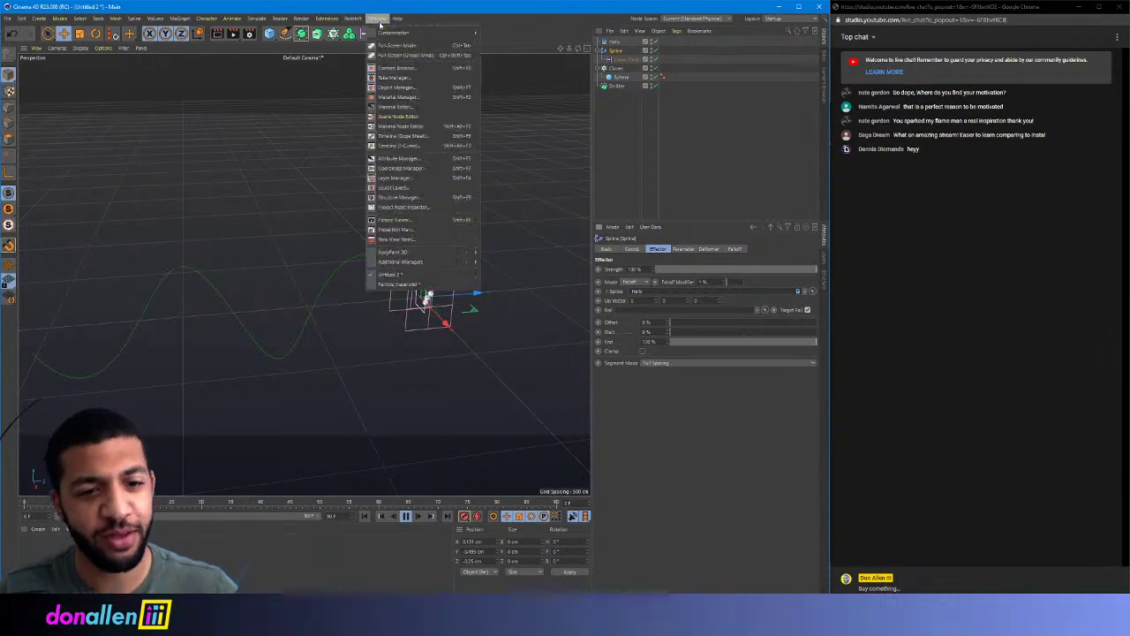
{"action": "left_click", "coordinate": [415, 283]}
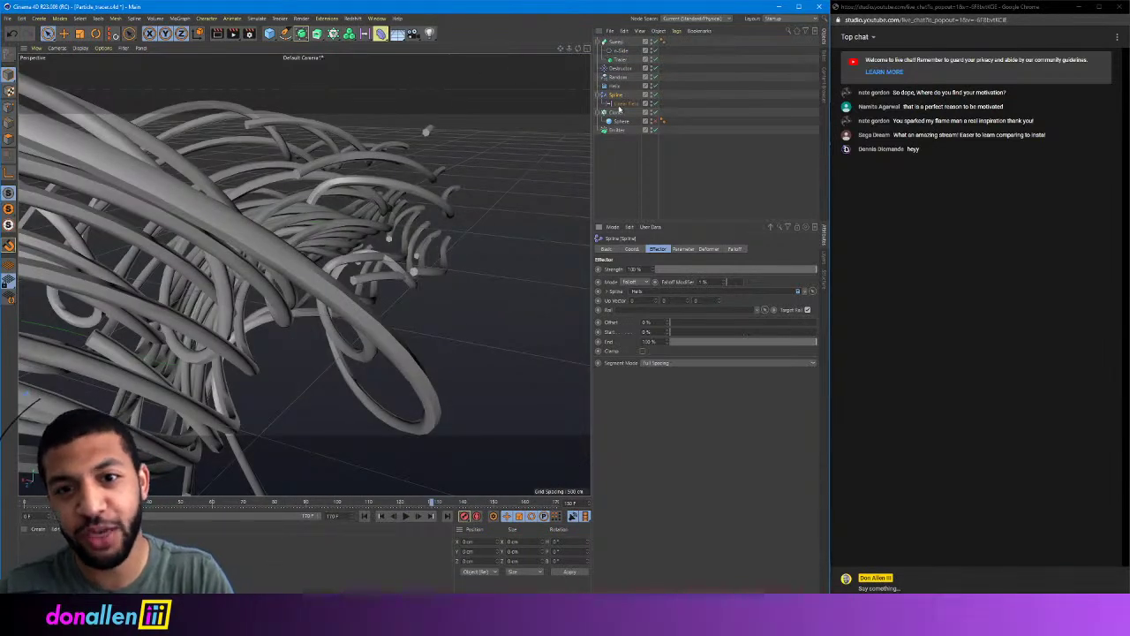
{"action": "left_click", "coordinate": [683, 249]}
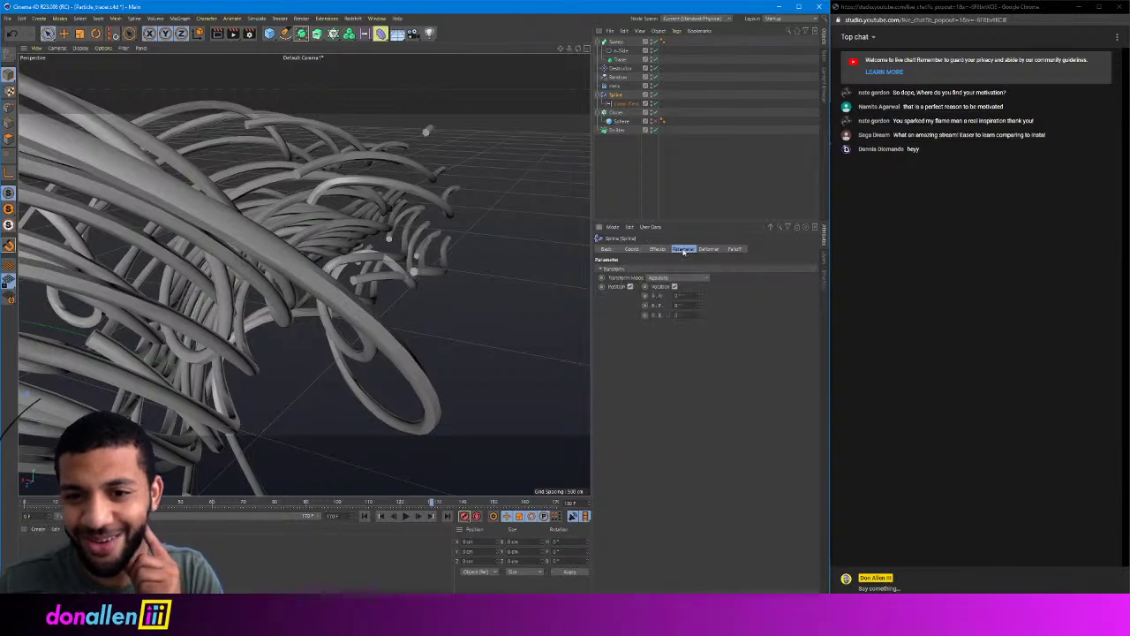
{"action": "left_click", "coordinate": [709, 249]}
{"action": "left_click", "coordinate": [684, 249]}
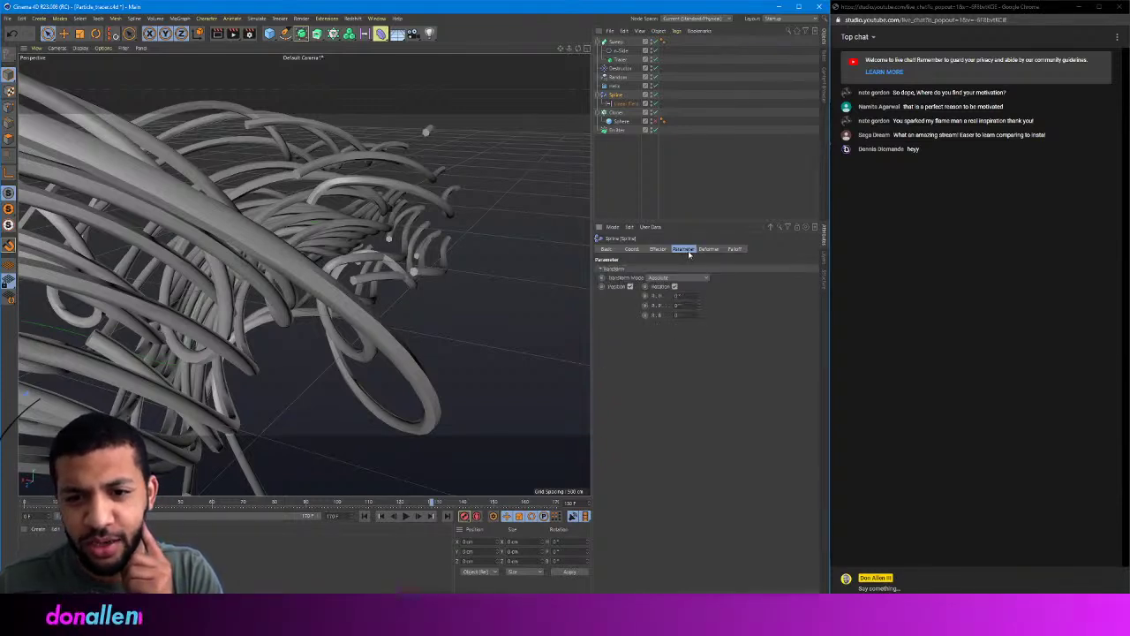
{"action": "left_click", "coordinate": [709, 249]}
{"action": "left_click", "coordinate": [733, 249]}
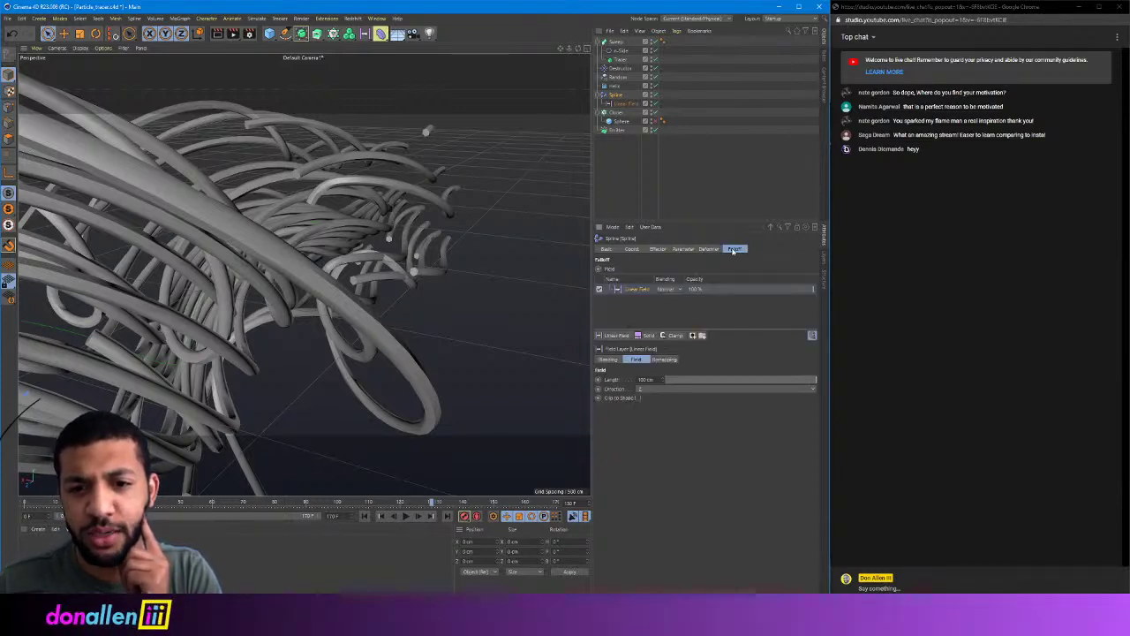
- Examine the finished project's helix and Linear Field settings and recheck its Spline effector's effector, parameter and deformer settings
{"action": "left_click", "coordinate": [617, 86]}
{"action": "left_click", "coordinate": [622, 105]}
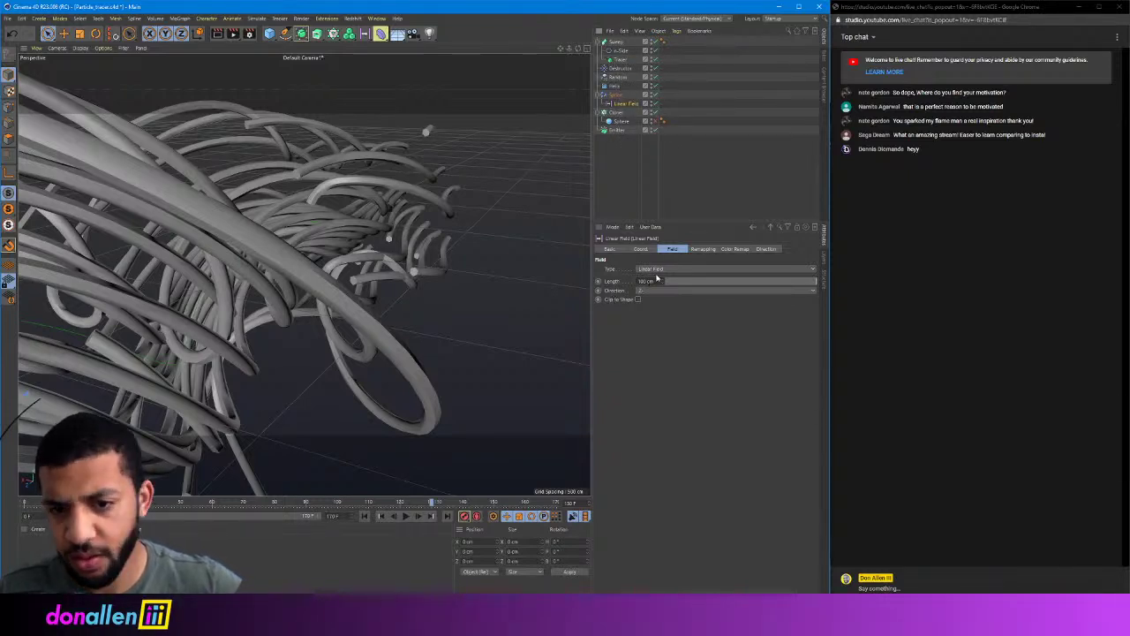
{"action": "left_click", "coordinate": [641, 249]}
{"action": "left_click", "coordinate": [616, 94]}
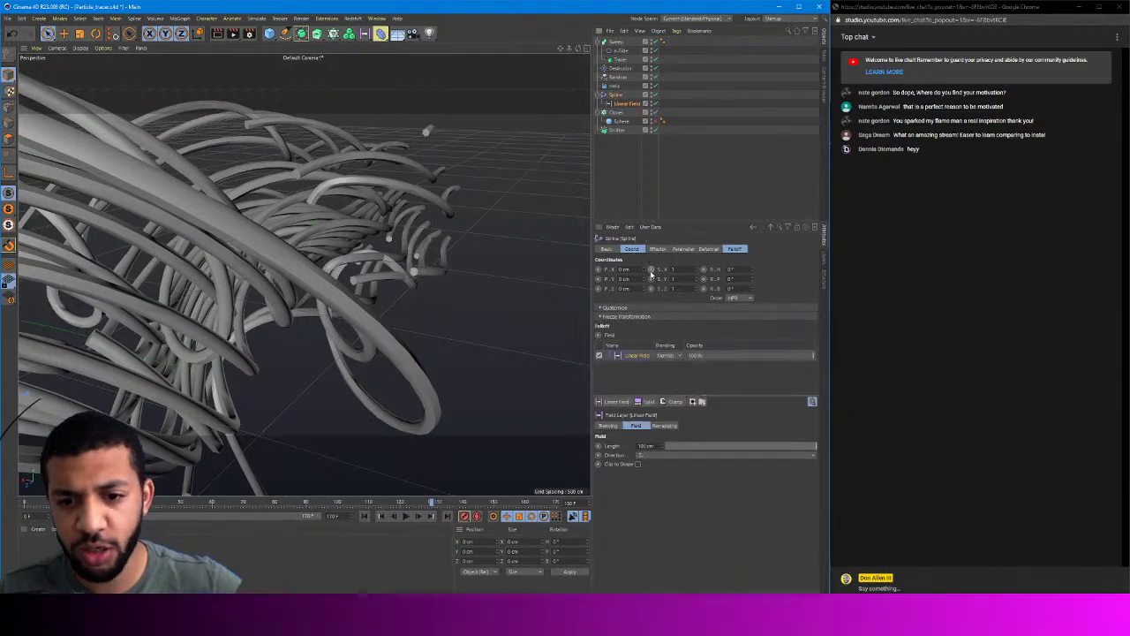
{"action": "left_click", "coordinate": [657, 249]}
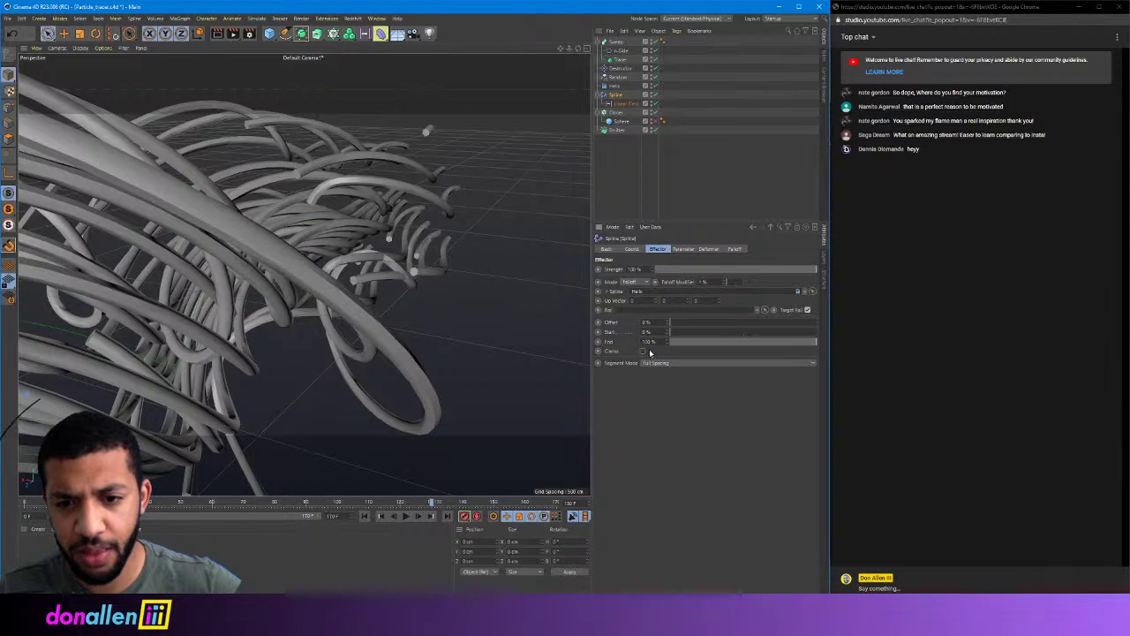
{"action": "left_click", "coordinate": [684, 249]}
{"action": "left_click", "coordinate": [708, 249]}
- Go back to the Untitled 2 project and set the Spline effector's deformation to Object
{"action": "left_click", "coordinate": [378, 17]}
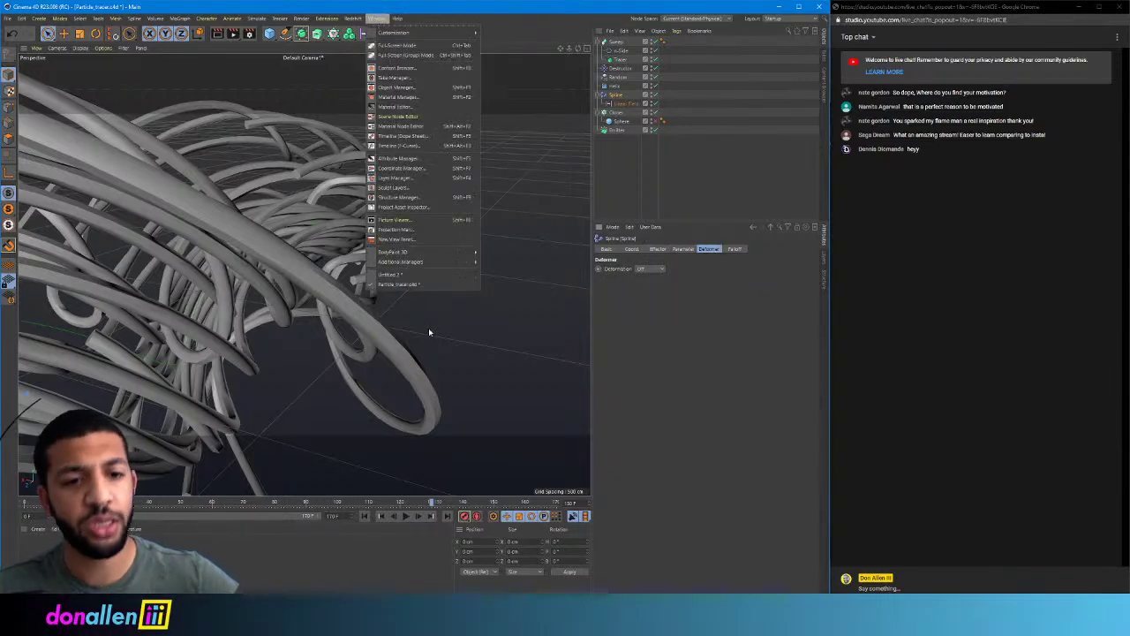
{"action": "left_click", "coordinate": [411, 280]}
{"action": "middle_click", "coordinate": [432, 345]}
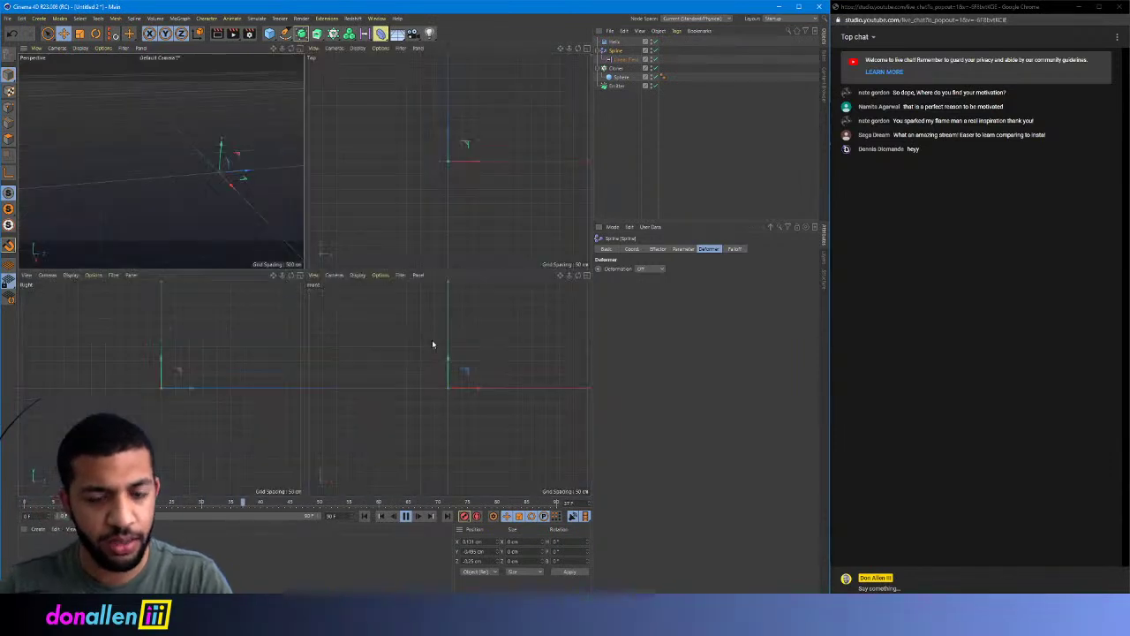
{"action": "middle_click", "coordinate": [293, 68]}
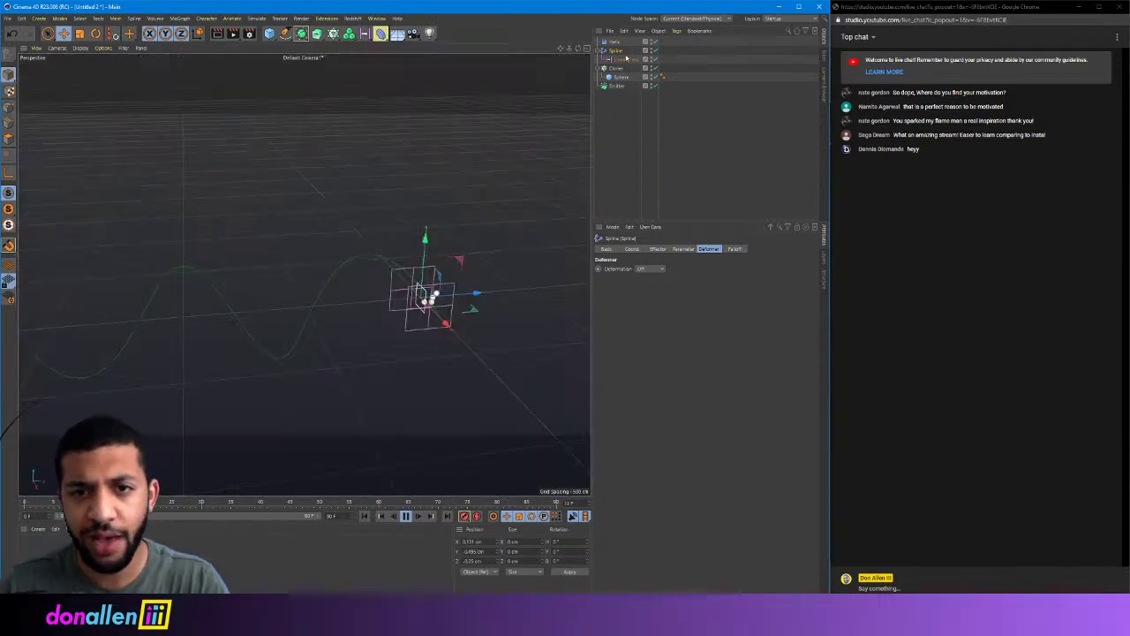
{"action": "left_click", "coordinate": [651, 268]}
{"action": "left_click", "coordinate": [651, 288]}
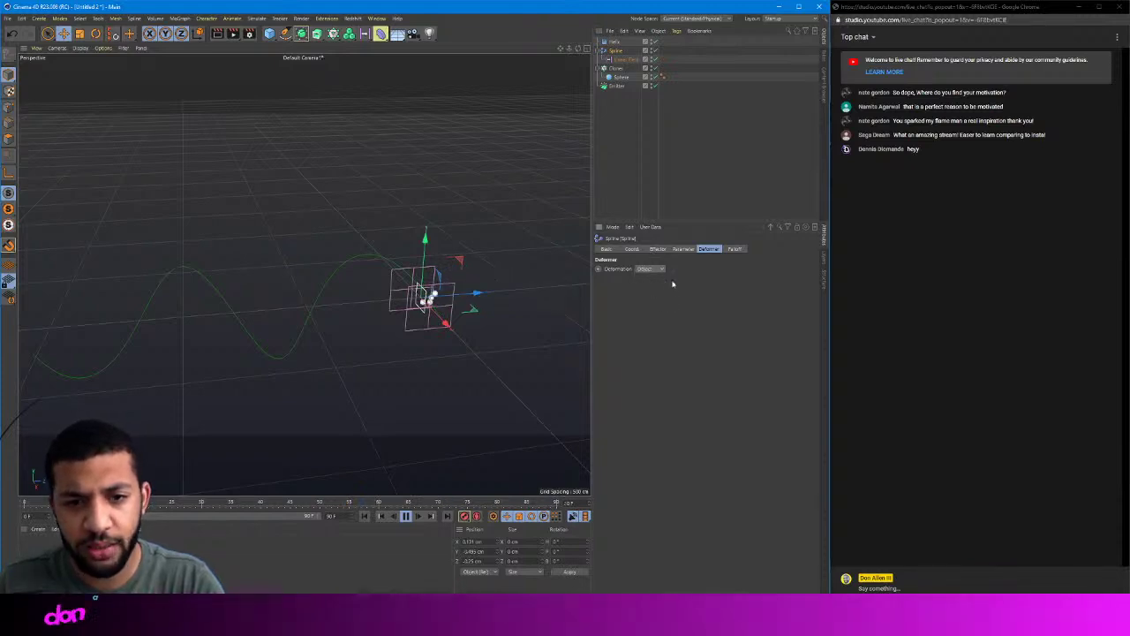
{"action": "left_click", "coordinate": [650, 300]}
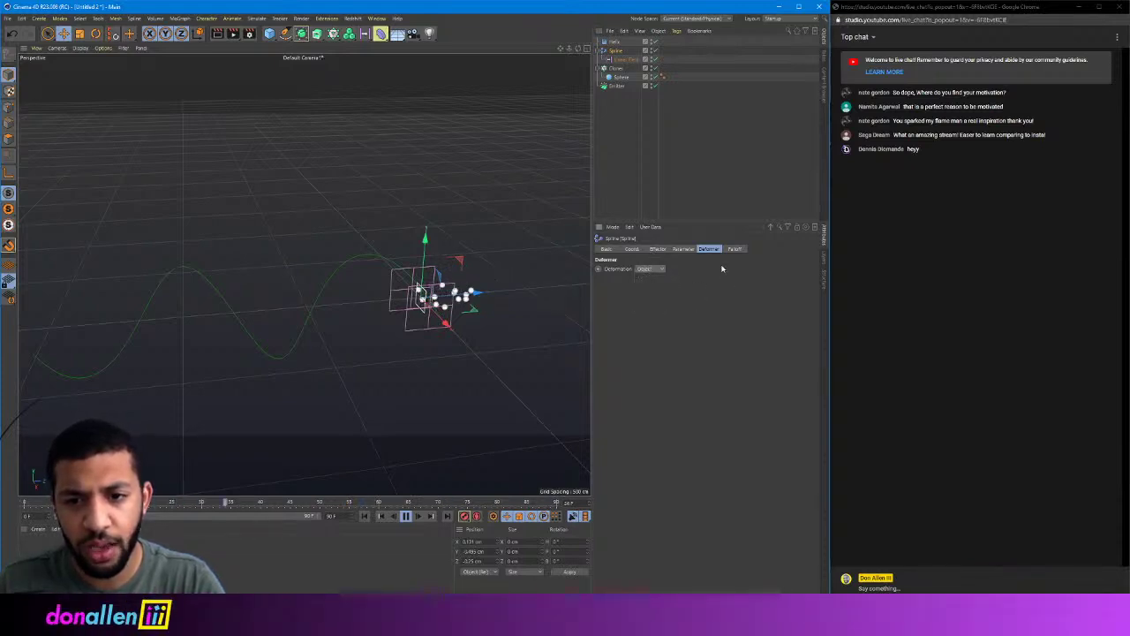
{"action": "left_click", "coordinate": [654, 269]}
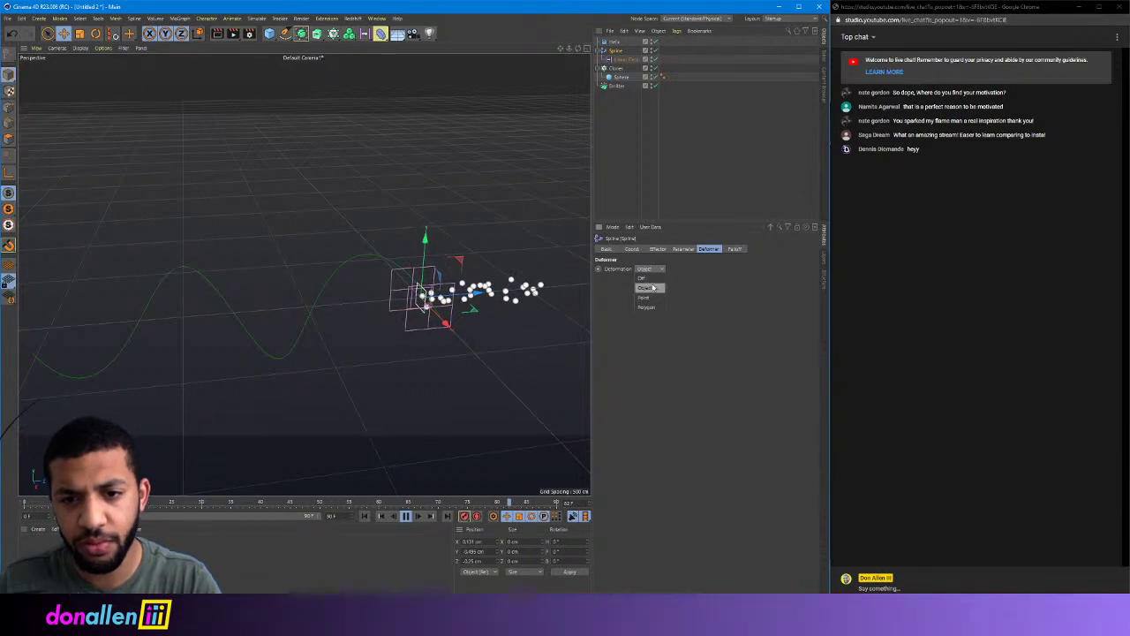
{"action": "left_click", "coordinate": [656, 298]}
{"action": "left_click", "coordinate": [656, 288]}
- Review the Spline effector's falloff, transform mode and coordinates, and set its Falloff Modifier to 100%
{"action": "left_click", "coordinate": [733, 249]}
{"action": "left_click", "coordinate": [685, 250]}
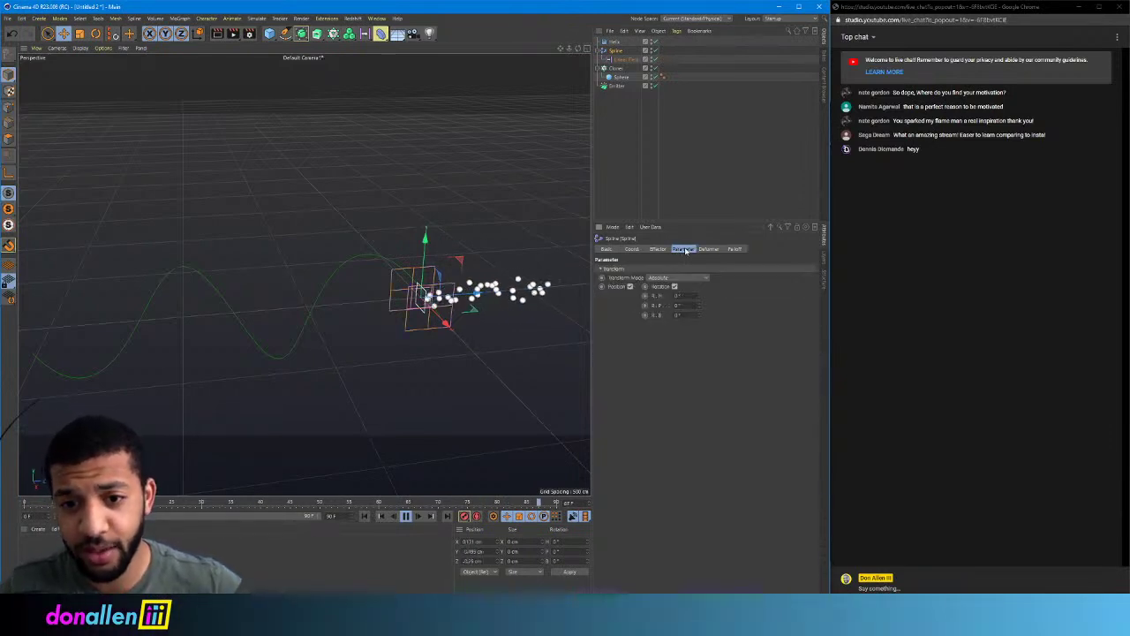
{"action": "left_click", "coordinate": [680, 279]}
{"action": "left_click", "coordinate": [658, 249]}
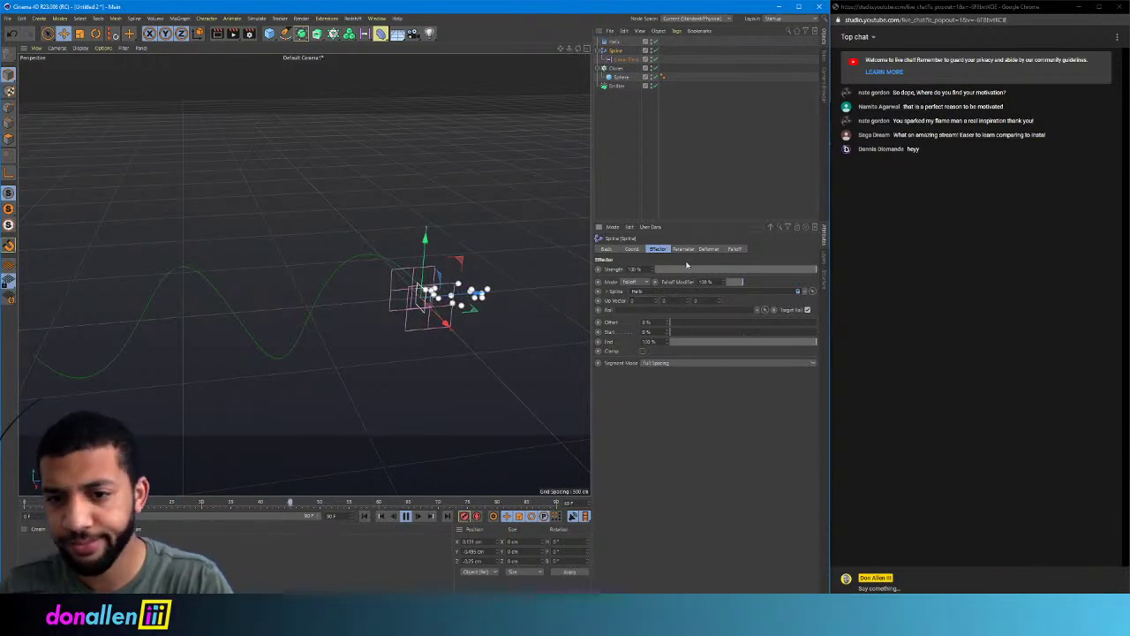
{"action": "left_click", "coordinate": [631, 248]}
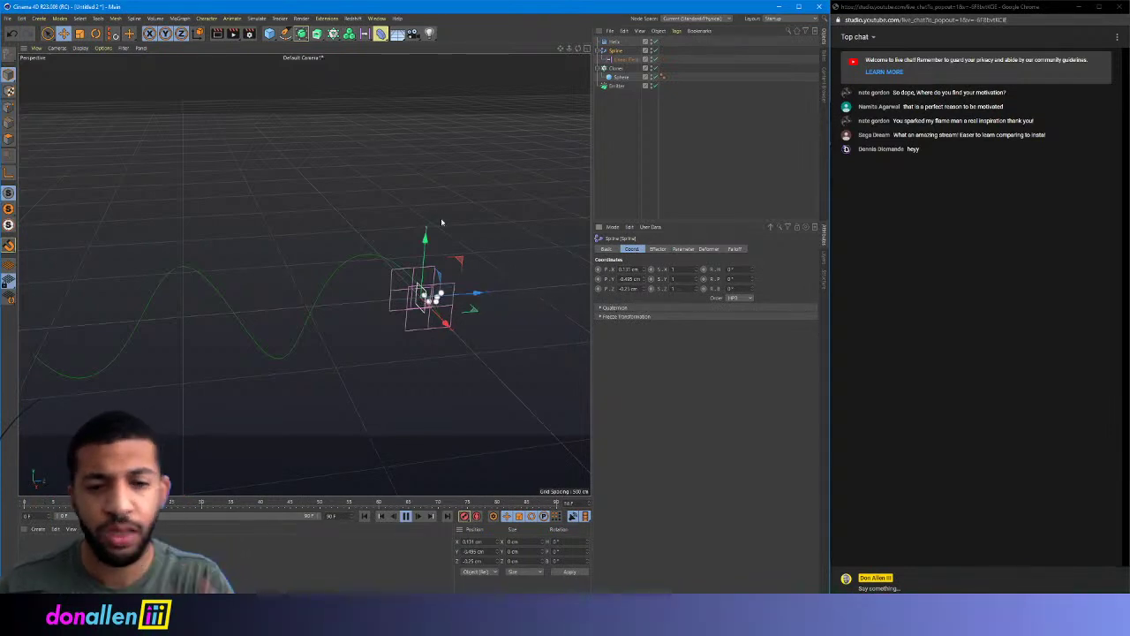
- Play the finished Particle_tracer.c4d project and examine its emitter, its cloner's object and effector settings, and its Spline effector
{"action": "mouse_move", "coordinate": [414, 184]}
{"action": "left_mouse_down", "text": "alt"}
{"action": "mouse_move", "coordinate": [303, 202]}
{"action": "mouse_move", "coordinate": [360, 149]}
{"action": "left_mouse_up", "text": "alt"}
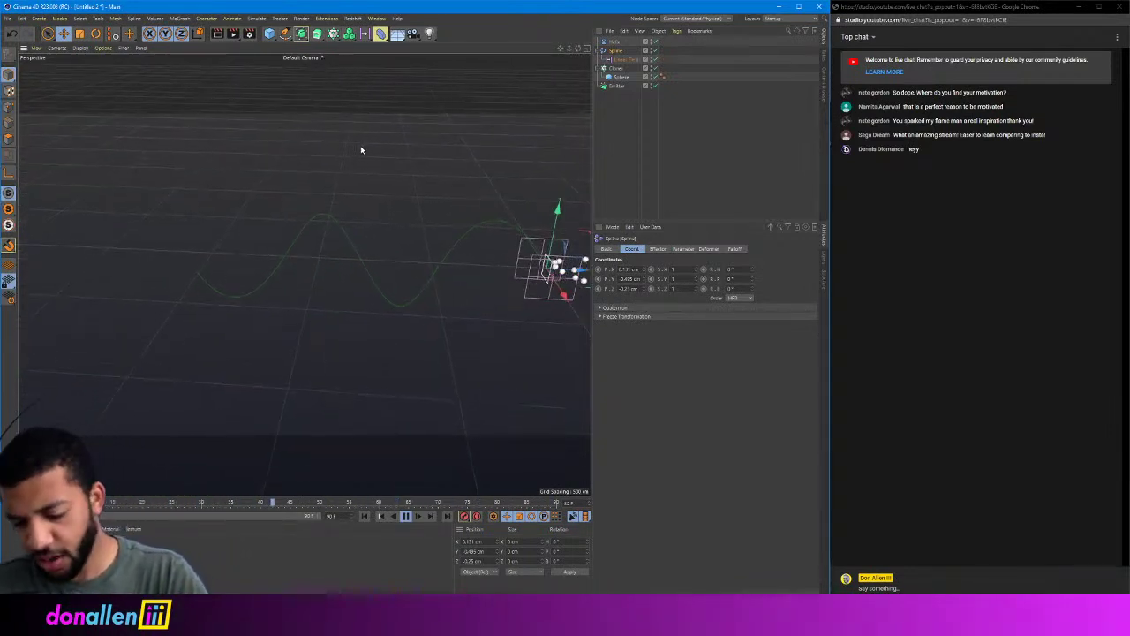
{"action": "left_click", "coordinate": [378, 18]}
{"action": "left_click", "coordinate": [398, 285]}
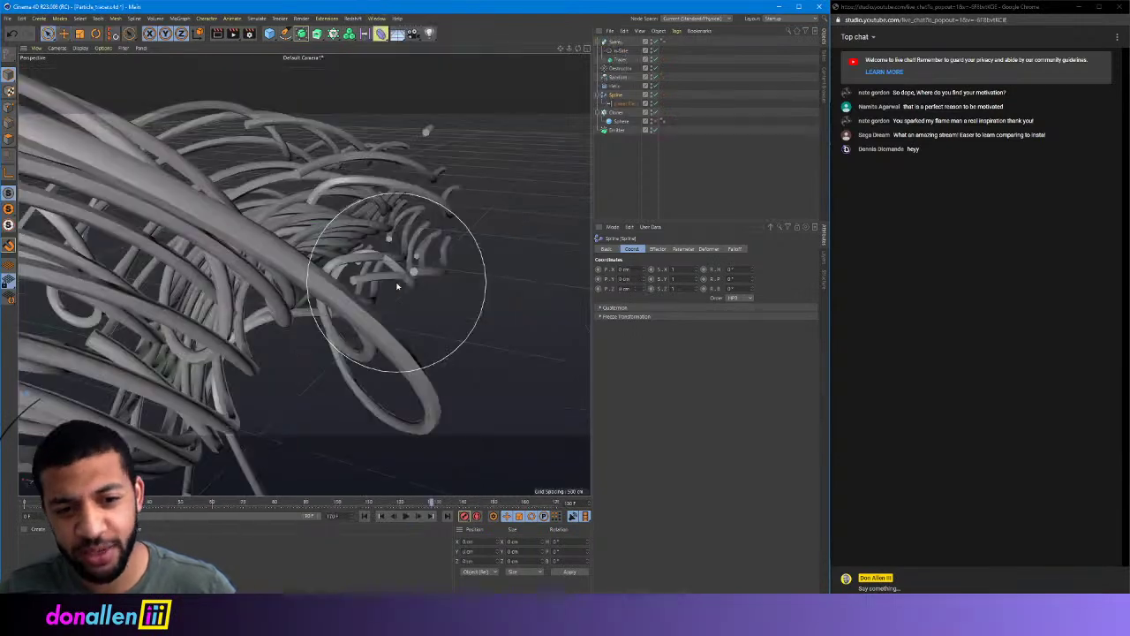
{"action": "left_click", "coordinate": [406, 516]}
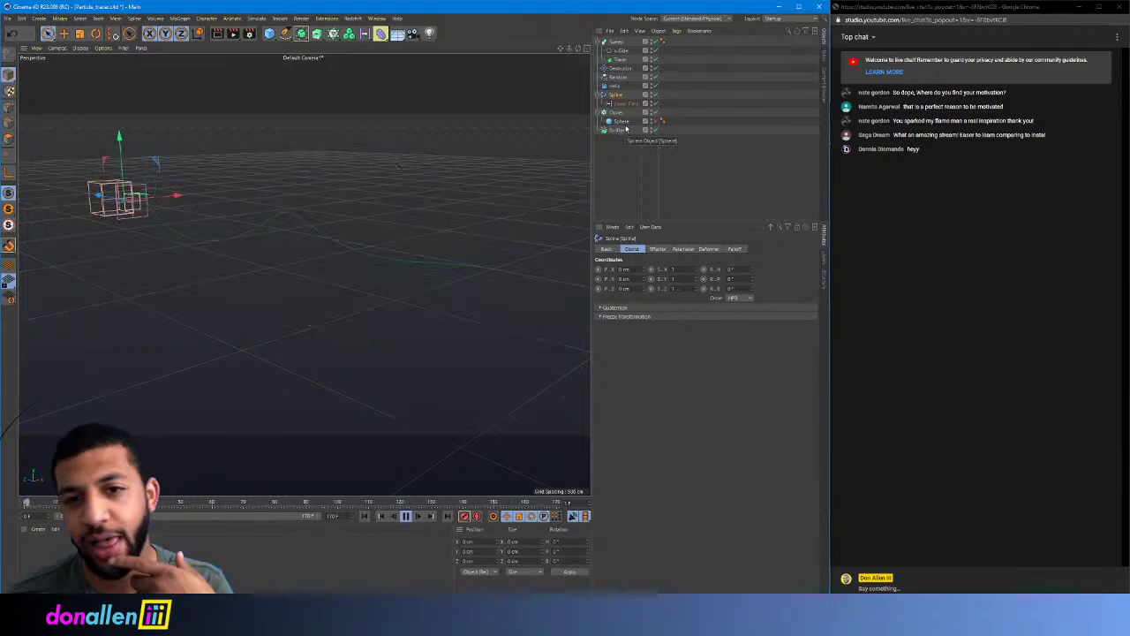
{"action": "left_click", "coordinate": [618, 131]}
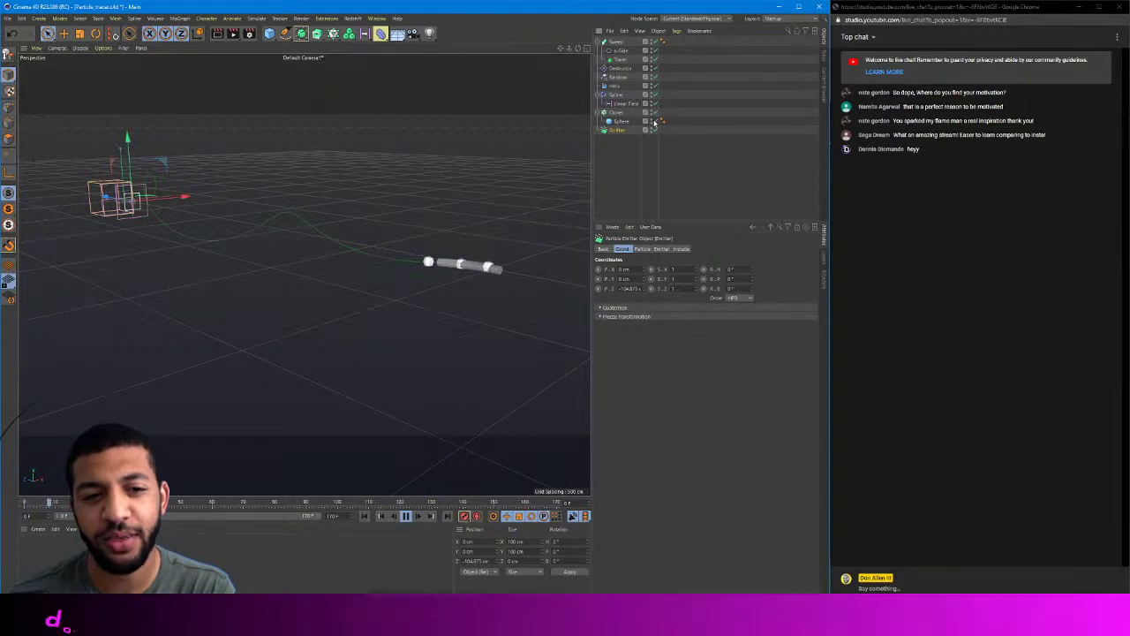
{"action": "left_click", "coordinate": [618, 112]}
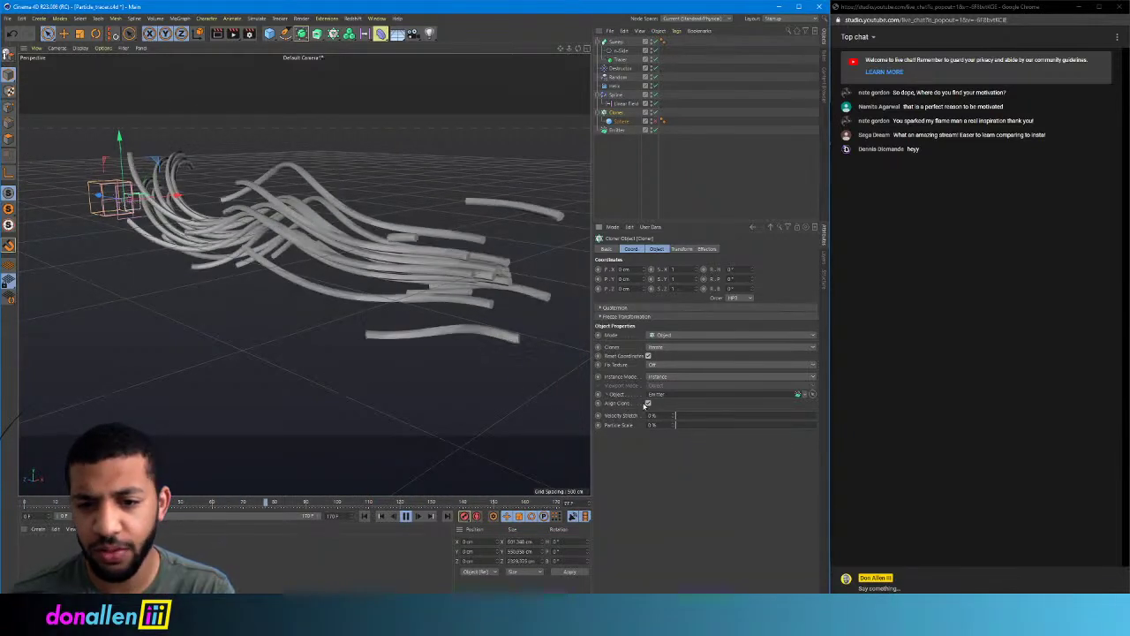
{"action": "left_click", "coordinate": [681, 249]}
{"action": "left_click", "coordinate": [708, 249]}
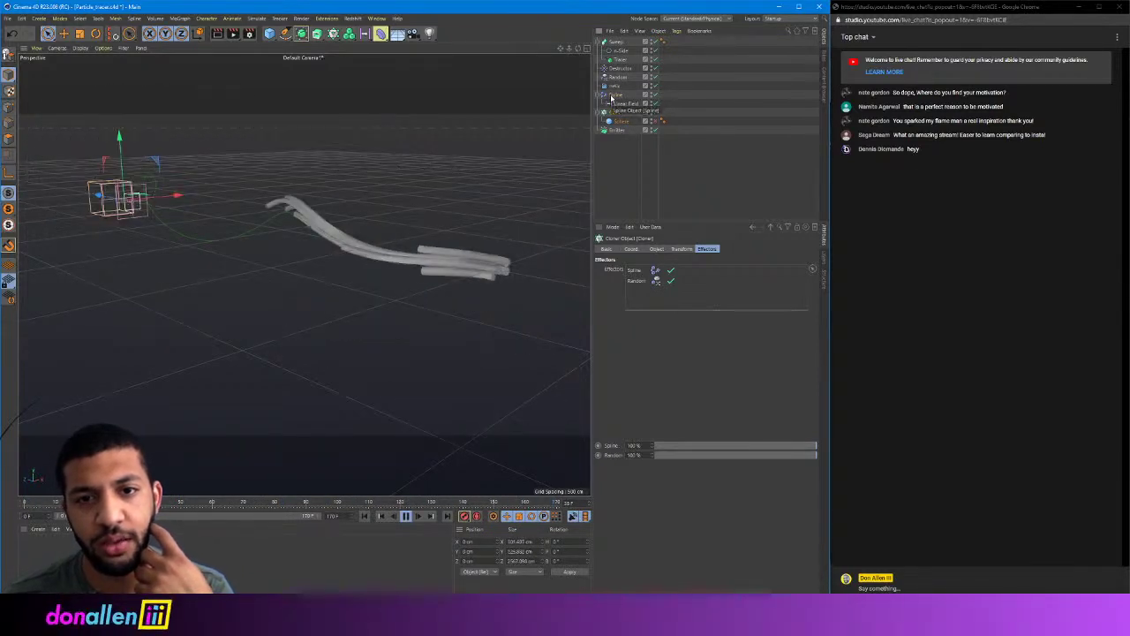
{"action": "left_click", "coordinate": [613, 96]}
- Go back to the Untitled 2 project and delete the Spline effector together with its Linear Field
{"action": "left_click", "coordinate": [378, 19]}
{"action": "left_click", "coordinate": [415, 275]}
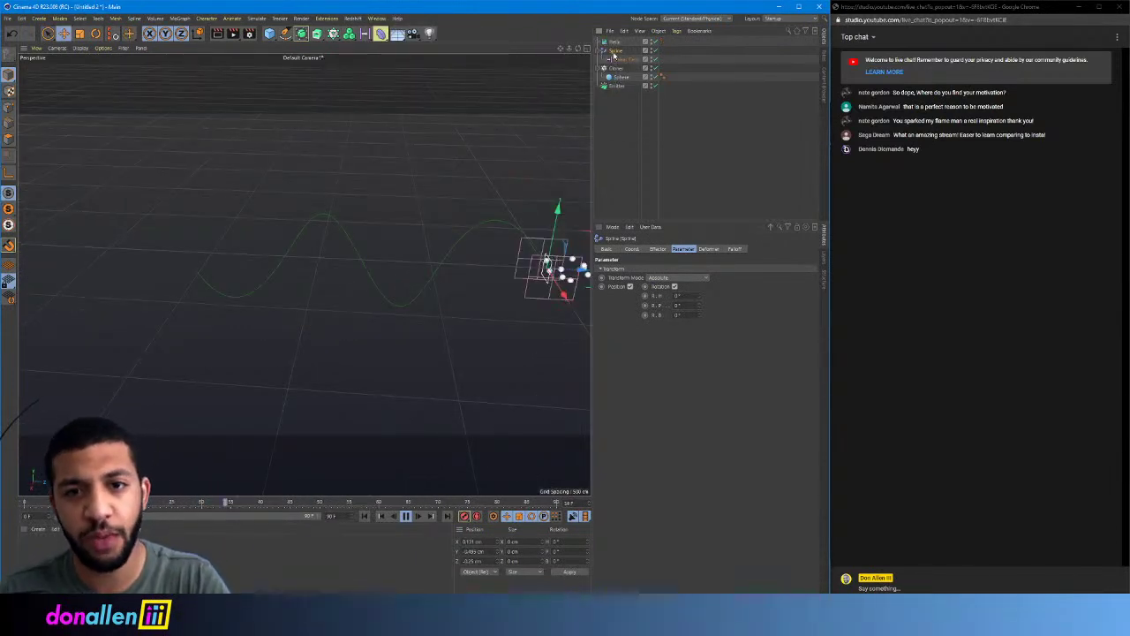
{"action": "key", "text": "Delete"}
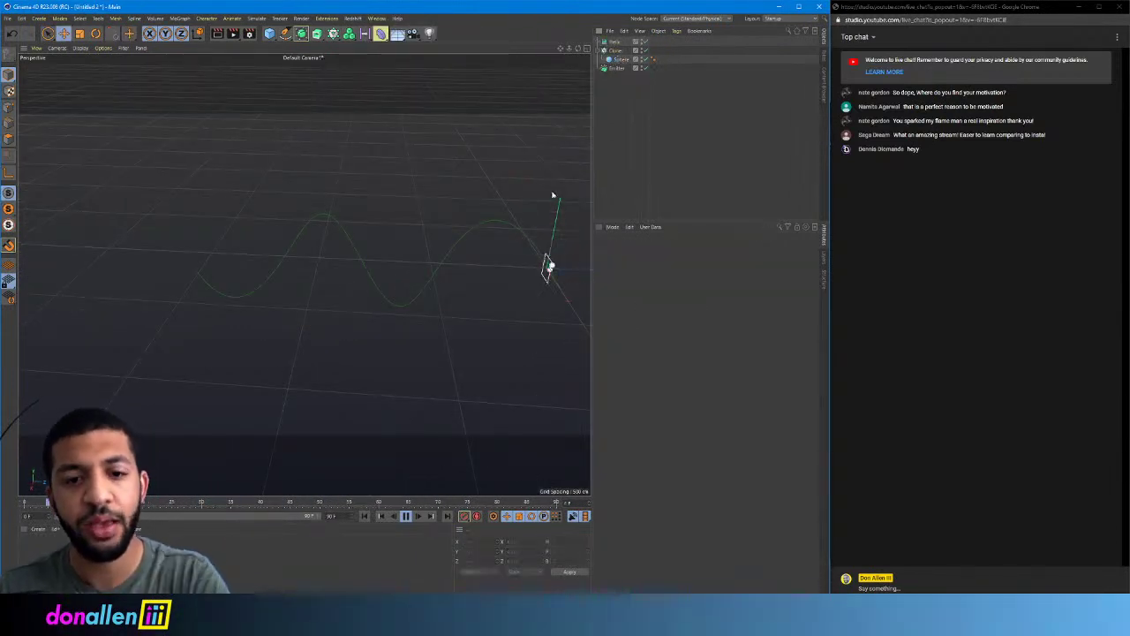
- Add a new Spline effector to the Cloner that holds the sphere
{"action": "left_click_drag", "start_coordinate": [305, 275], "coordinate": [397, 288], "text": "alt"}
{"action": "right_click_drag", "start_coordinate": [370, 283], "coordinate": [504, 282], "text": "alt"}
{"action": "left_click_drag", "start_coordinate": [503, 282], "coordinate": [406, 298], "text": "alt"}
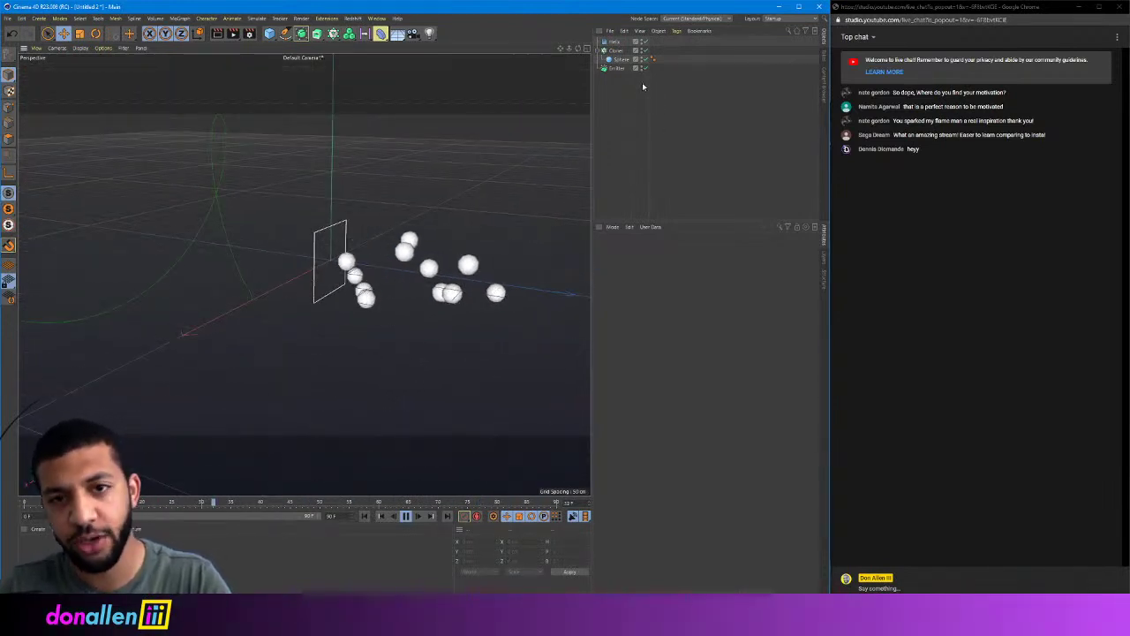
{"action": "left_click", "coordinate": [614, 51]}
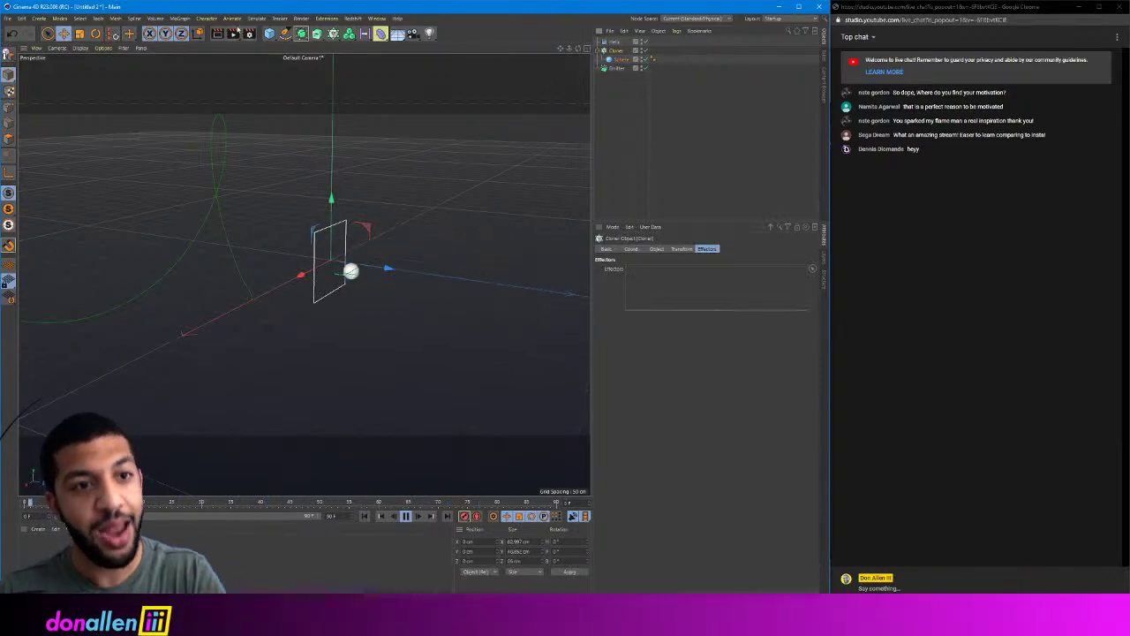
{"action": "left_click", "coordinate": [180, 19]}
{"action": "mouse_move", "coordinate": [204, 35]}
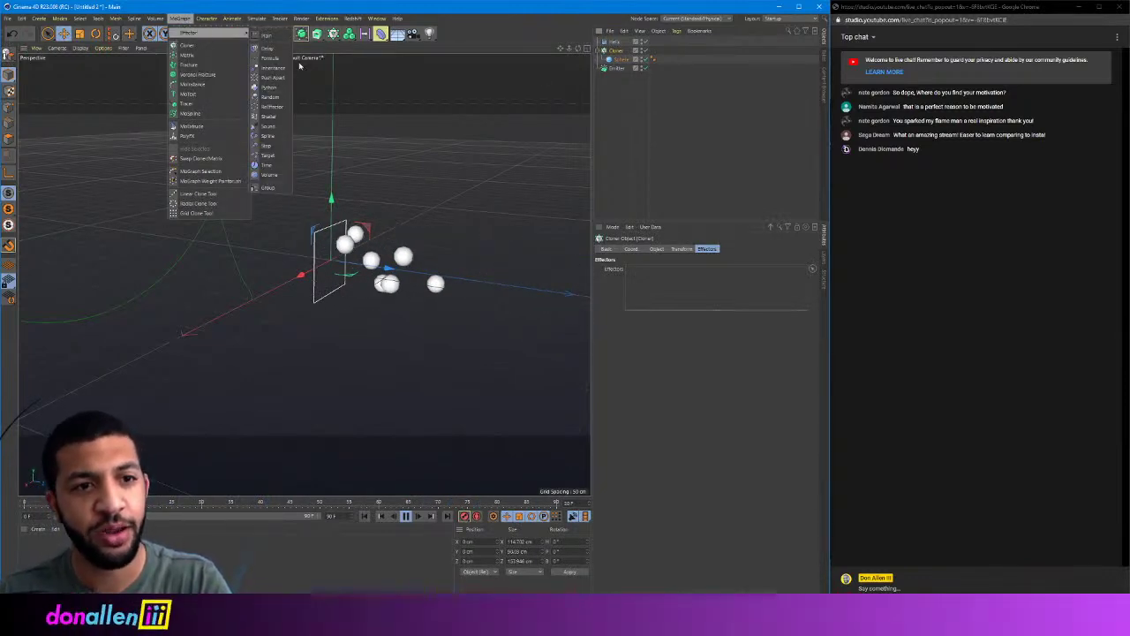
{"action": "left_click", "coordinate": [275, 138]}
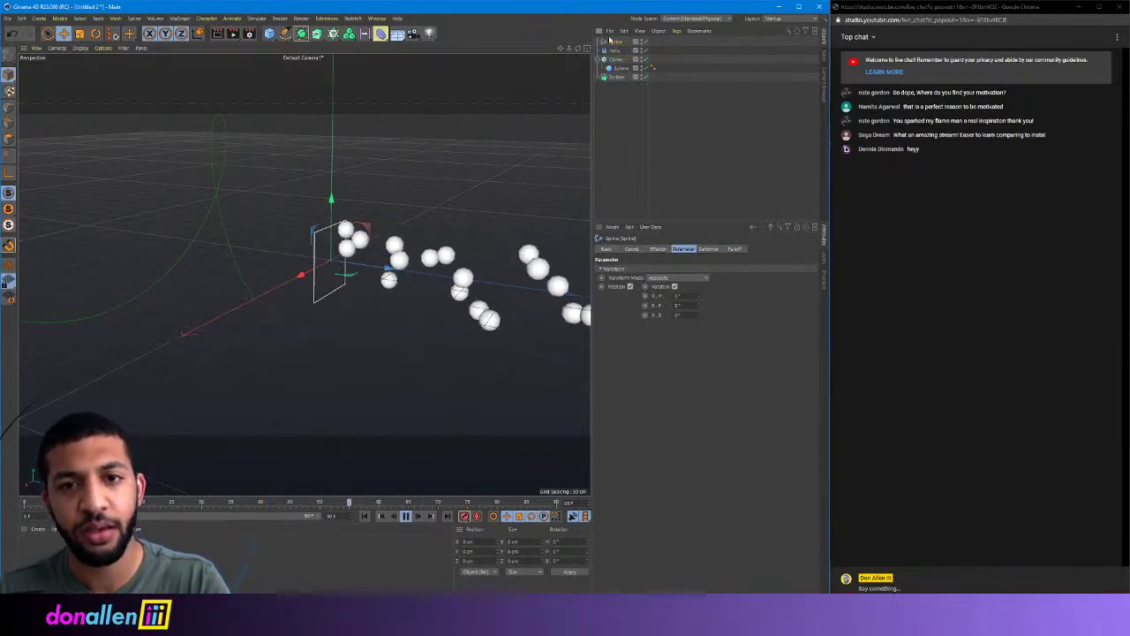
- Set the Spline effector's mode to Falloff, its spline to Helix and its segment mode to Full Spacing
{"action": "left_click", "coordinate": [658, 248]}
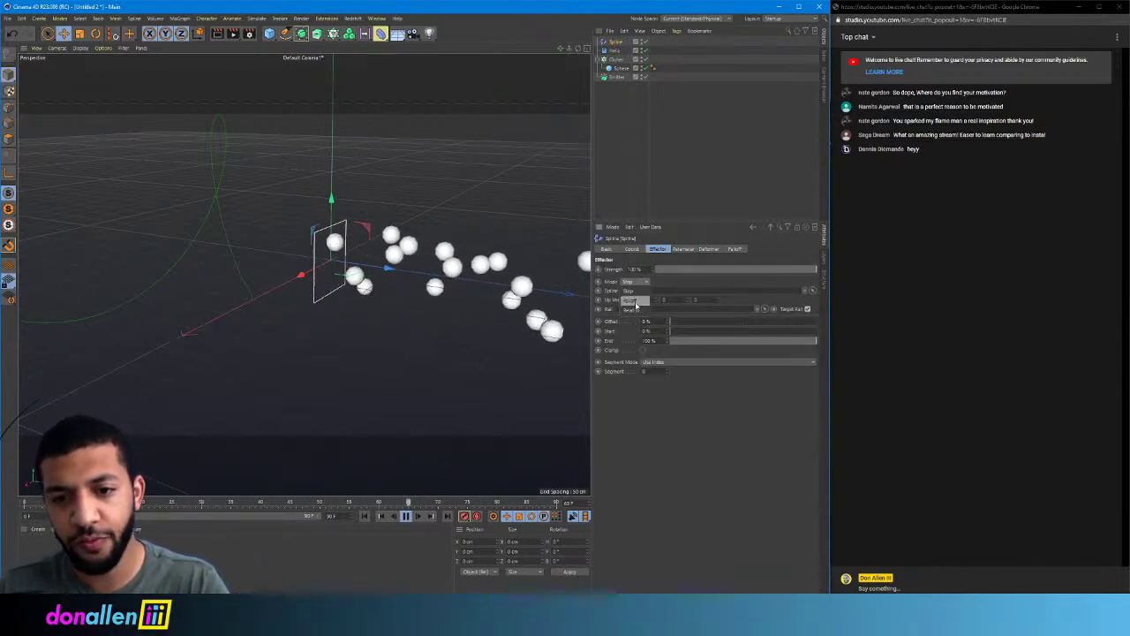
{"action": "left_click", "coordinate": [636, 305]}
{"action": "left_click", "coordinate": [654, 362]}
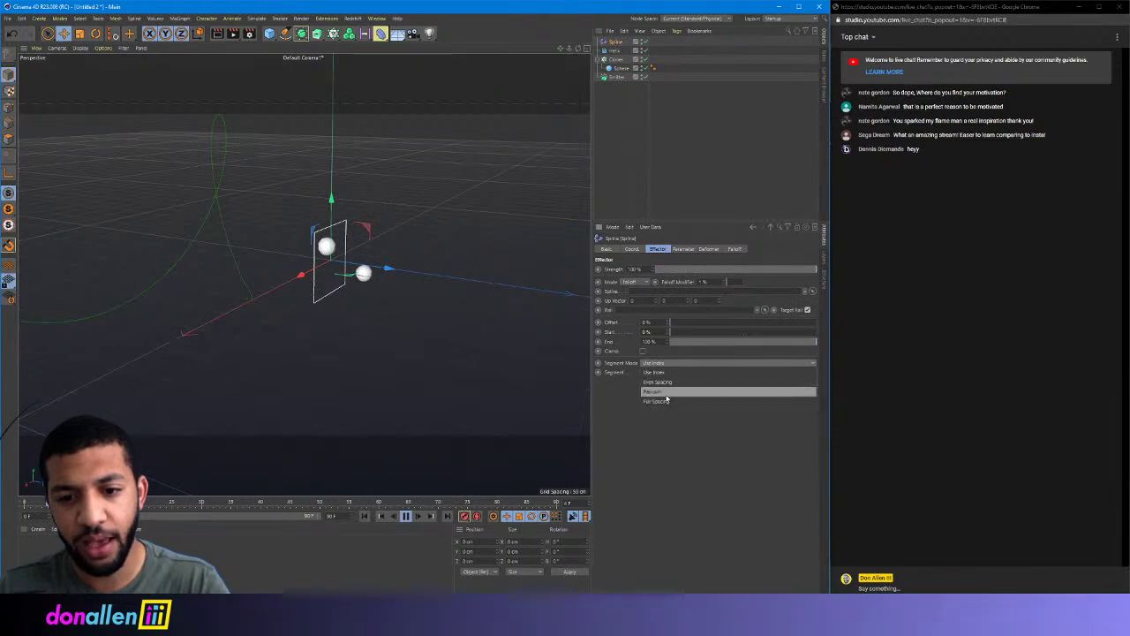
{"action": "left_click", "coordinate": [667, 400]}
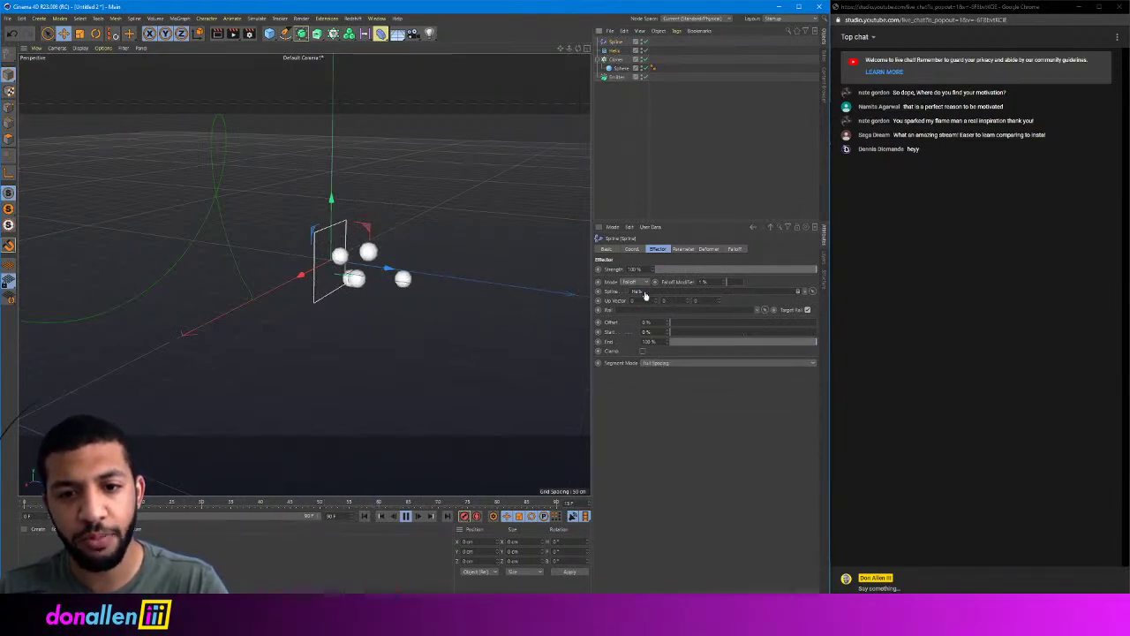
- Examine from several viewpoints where the cloned spheres sit relative to the helix and the emitter
{"action": "left_click", "coordinate": [360, 159]}
{"action": "right_click_drag", "start_coordinate": [358, 159], "coordinate": [323, 159], "text": "alt"}
{"action": "middle_click_drag", "start_coordinate": [323, 159], "coordinate": [404, 203], "text": "alt"}
{"action": "right_click_drag", "start_coordinate": [402, 206], "coordinate": [237, 221], "text": "alt"}
{"action": "mouse_move", "coordinate": [237, 222]}
{"action": "left_mouse_down", "text": "alt"}
{"action": "mouse_move", "coordinate": [280, 179]}
{"action": "mouse_move", "coordinate": [277, 202]}
{"action": "mouse_move", "coordinate": [298, 234]}
{"action": "mouse_move", "coordinate": [317, 239]}
{"action": "mouse_move", "coordinate": [151, 220]}
{"action": "mouse_move", "coordinate": [238, 212]}
{"action": "left_mouse_up", "text": "alt"}
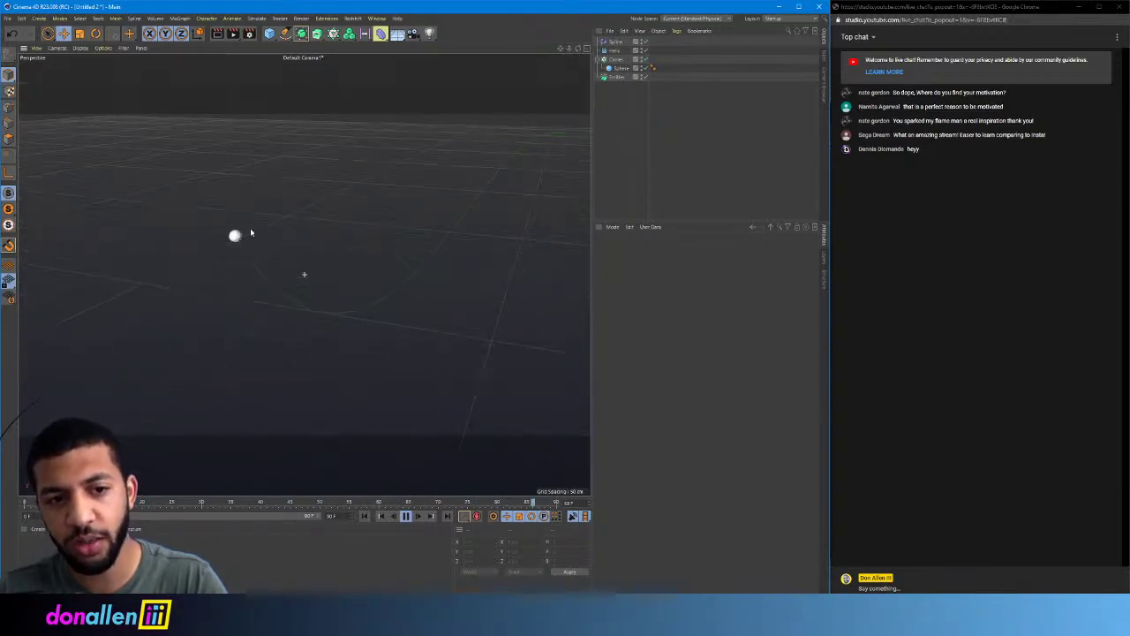
{"action": "right_click_drag", "start_coordinate": [320, 218], "coordinate": [298, 220], "text": "alt"}
{"action": "middle_click_drag", "start_coordinate": [297, 221], "coordinate": [258, 219], "text": "alt"}
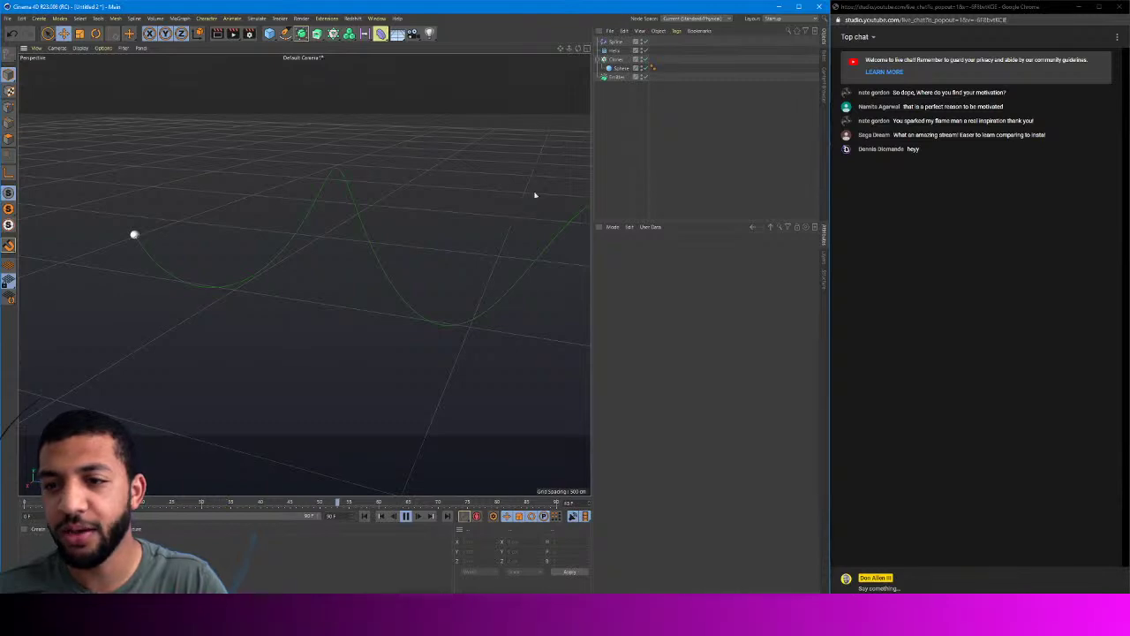
{"action": "left_click_drag", "start_coordinate": [533, 186], "coordinate": [422, 194], "text": "alt"}
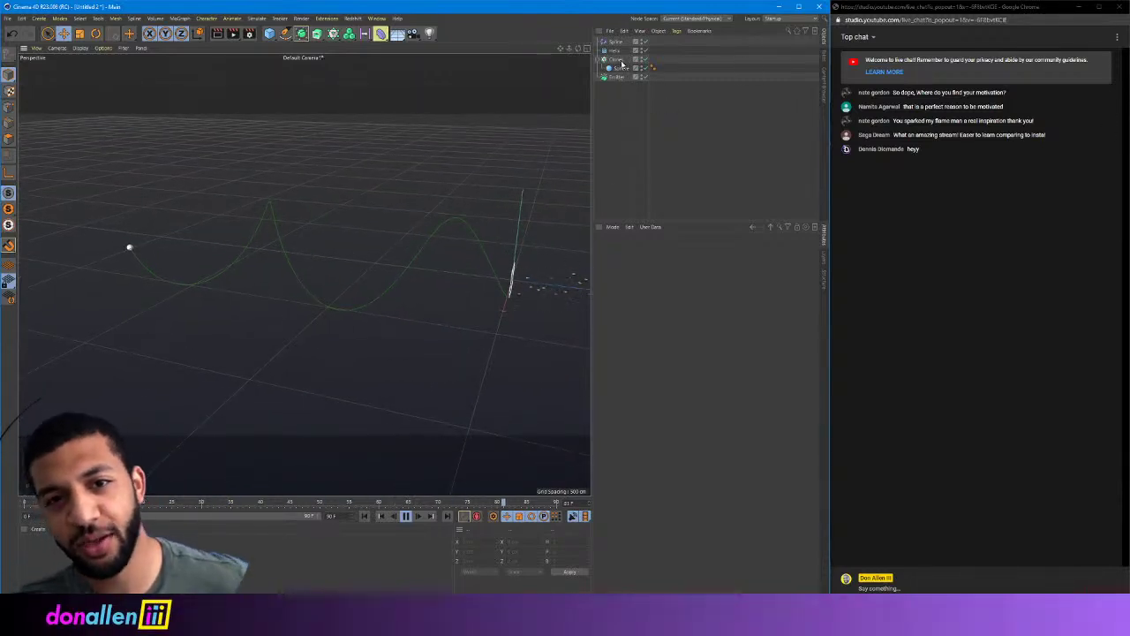
- Add a Linear Field to the Spline effector's falloff
{"action": "left_click", "coordinate": [616, 51]}
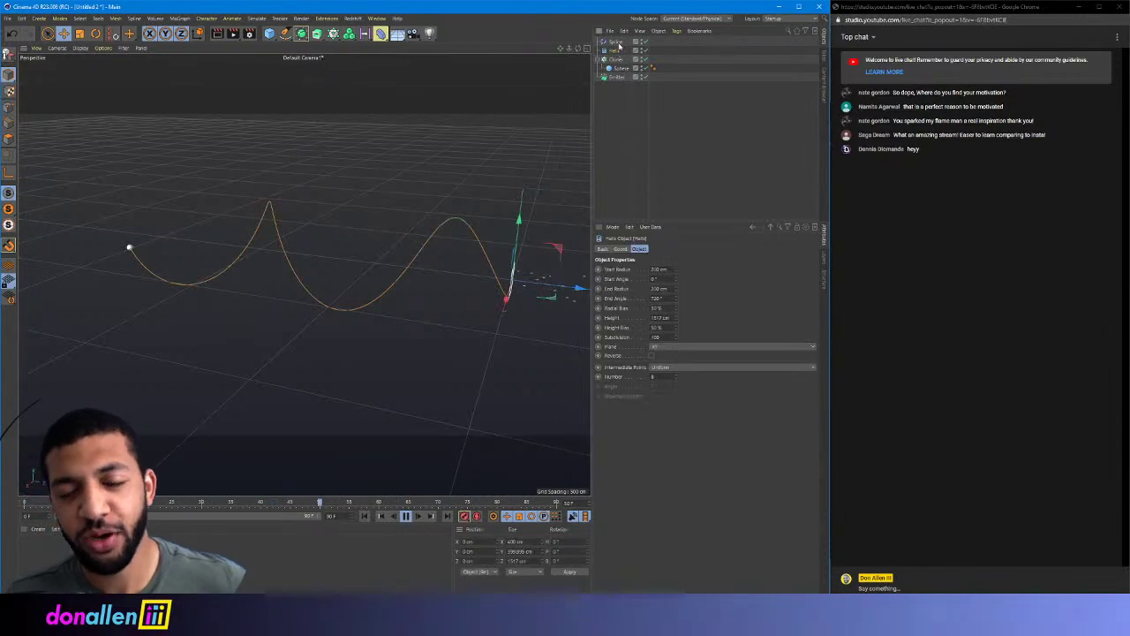
{"action": "left_click", "coordinate": [734, 248]}
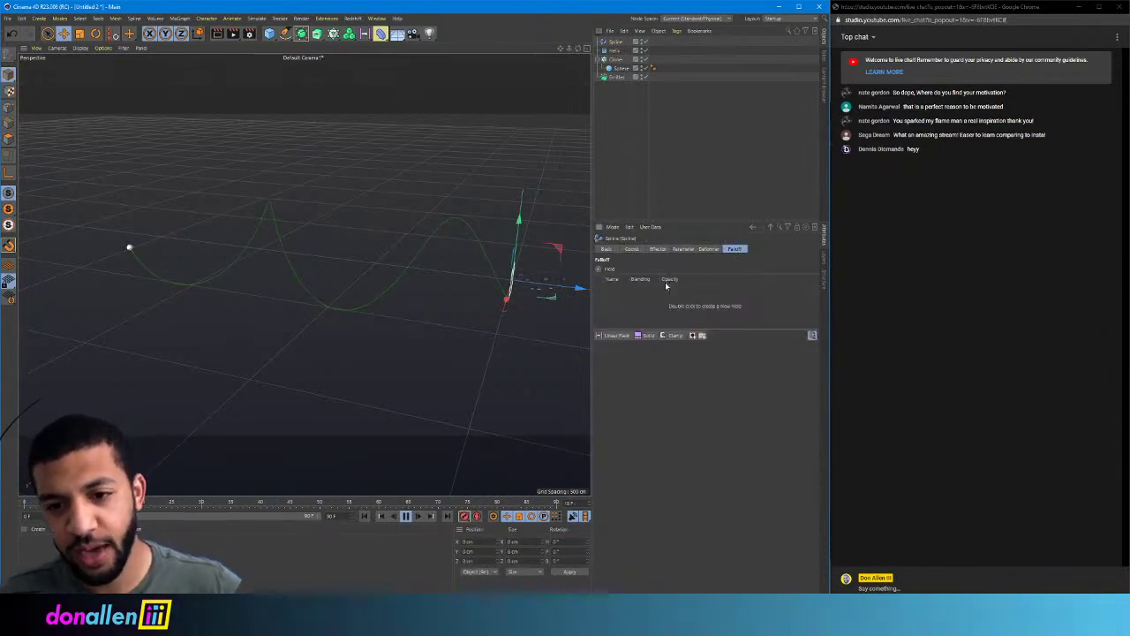
{"action": "left_click", "coordinate": [617, 336]}
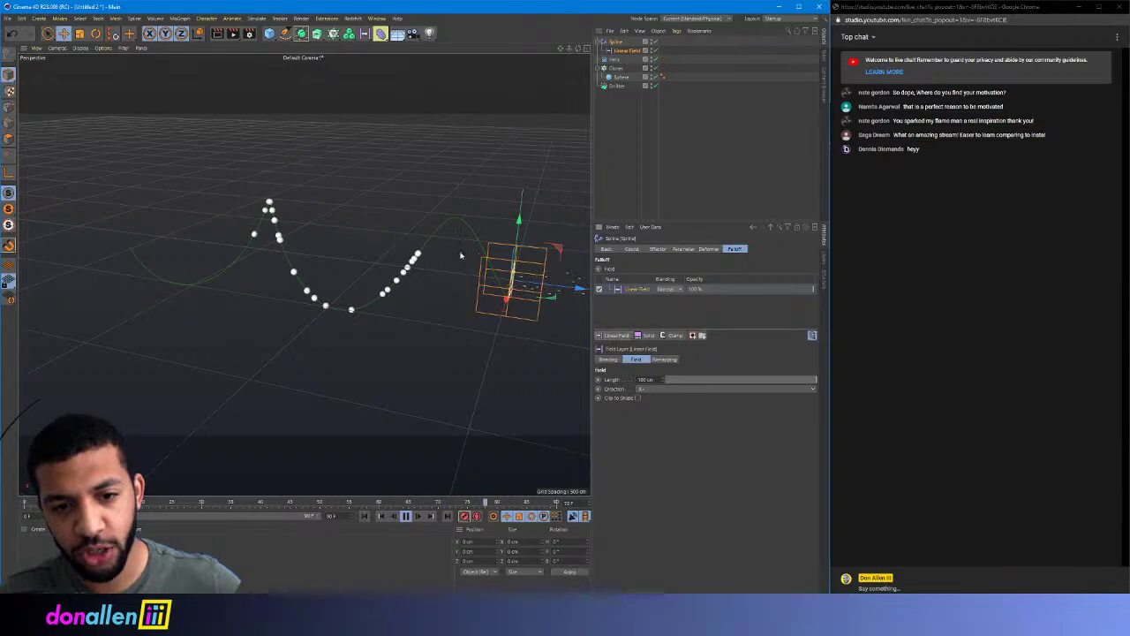
- Inspect the spheres travelling along the helix and set the Linear Field's direction along the Z axis
{"action": "left_click_drag", "start_coordinate": [319, 235], "coordinate": [345, 232], "text": "alt"}
{"action": "middle_click_drag", "start_coordinate": [346, 232], "coordinate": [236, 186], "text": "alt"}
{"action": "left_click_drag", "start_coordinate": [236, 187], "coordinate": [213, 179], "text": "alt"}
{"action": "middle_click_drag", "start_coordinate": [213, 179], "coordinate": [281, 197], "text": "alt"}
{"action": "scroll", "coordinate": [256, 217], "scroll_direction": "up", "scroll_amount": 4}
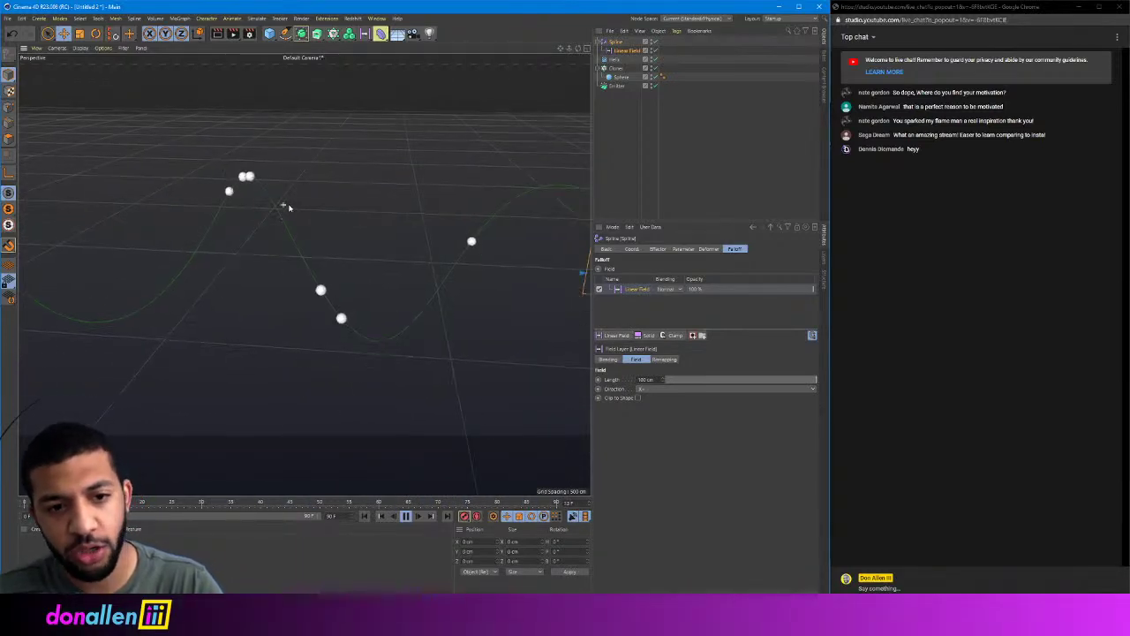
{"action": "scroll", "coordinate": [285, 204], "scroll_direction": "up", "scroll_amount": 1}
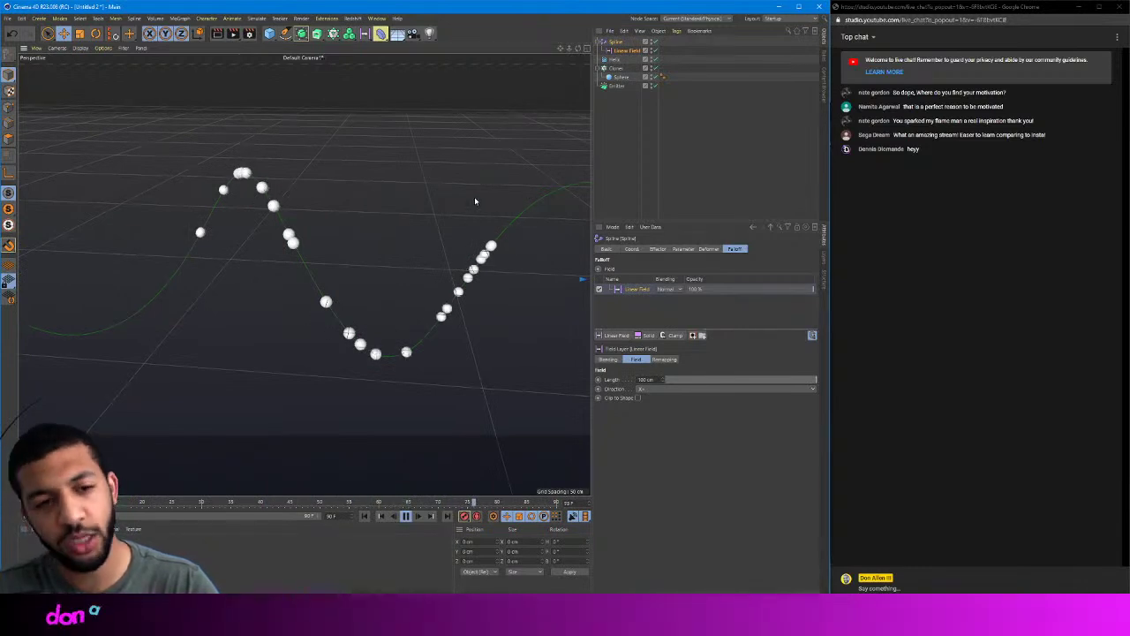
{"action": "scroll", "coordinate": [475, 201], "scroll_direction": "down", "scroll_amount": 5}
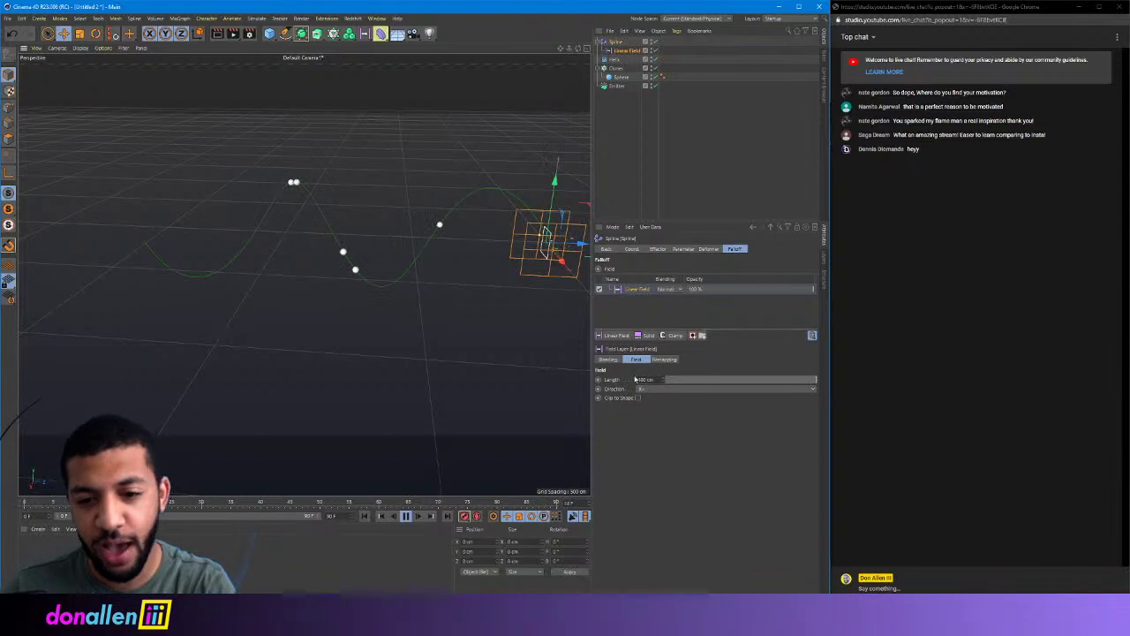
{"action": "left_click", "coordinate": [665, 388]}
{"action": "left_click", "coordinate": [653, 434]}
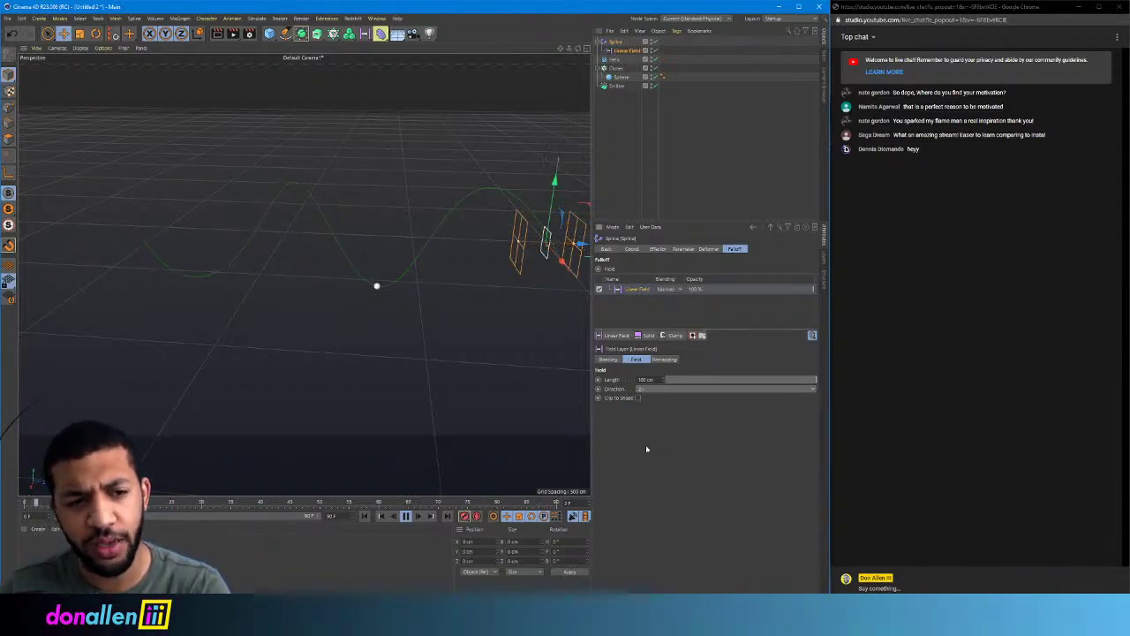
- Move the emitter back along the Z axis to about -100 cm, at the edge of the Linear Field
{"action": "middle_click_drag", "start_coordinate": [484, 274], "coordinate": [415, 291], "text": "alt"}
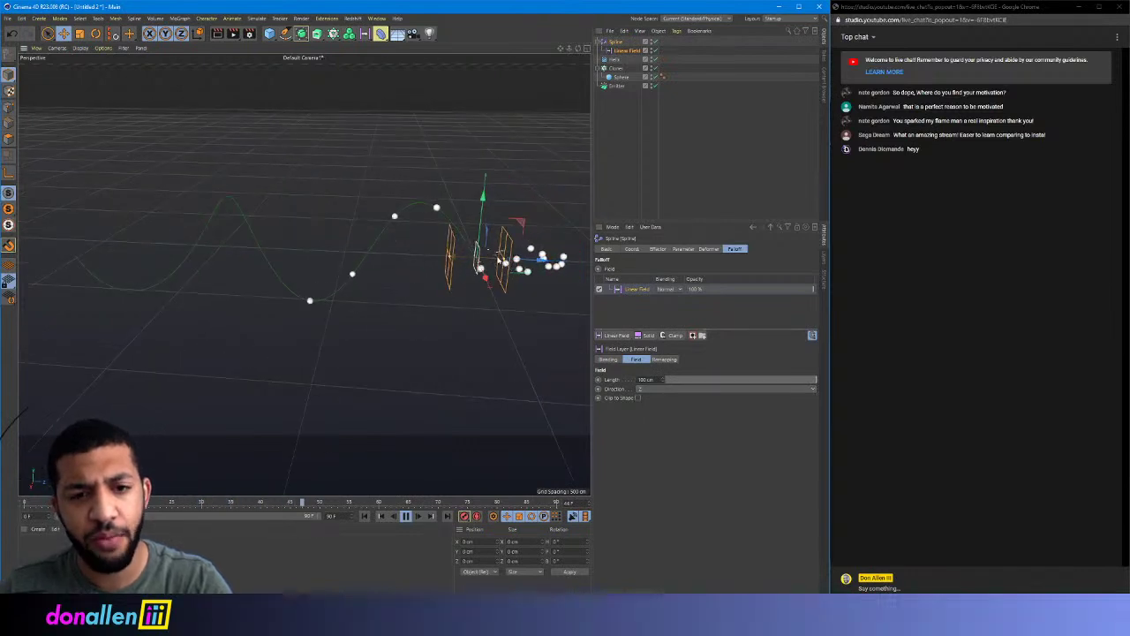
{"action": "left_click", "coordinate": [618, 86]}
{"action": "left_click_drag", "start_coordinate": [539, 261], "coordinate": [514, 265]}
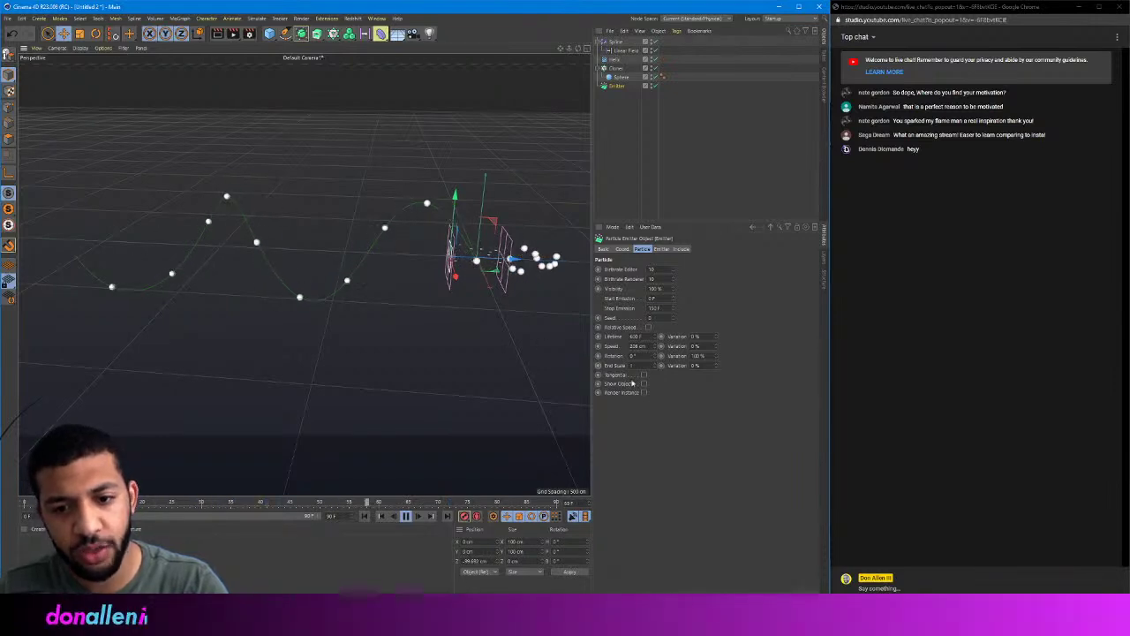
- Reduce the emitter's particle speed to 62 cm and extend the project length to 300 frames
{"action": "left_click_drag", "start_coordinate": [297, 171], "coordinate": [307, 140], "text": "alt"}
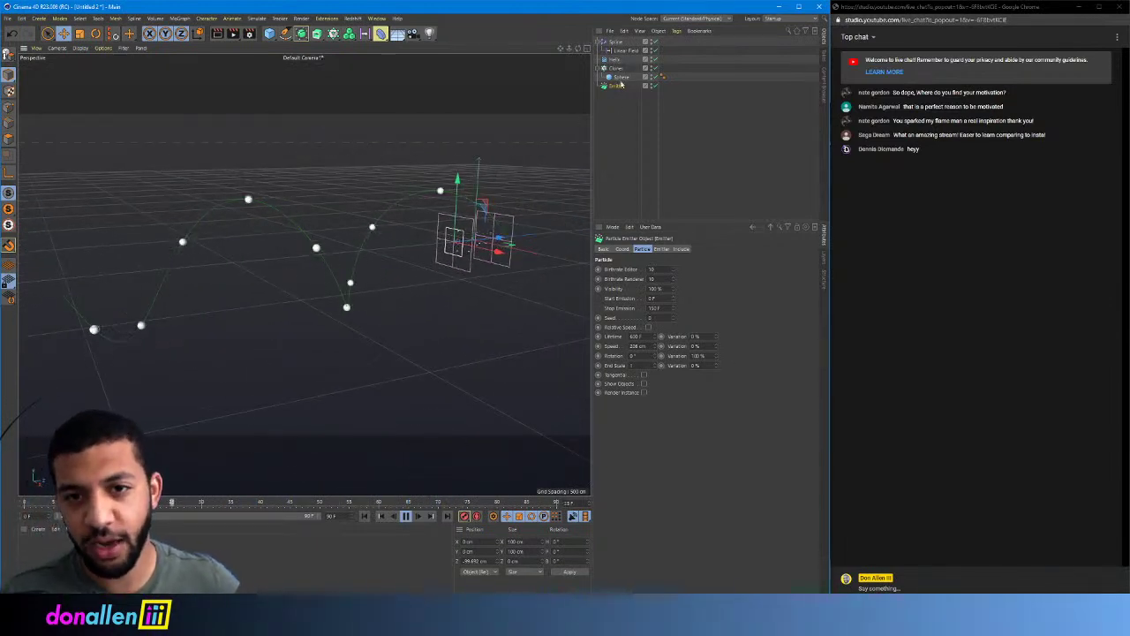
{"action": "left_click", "coordinate": [616, 61]}
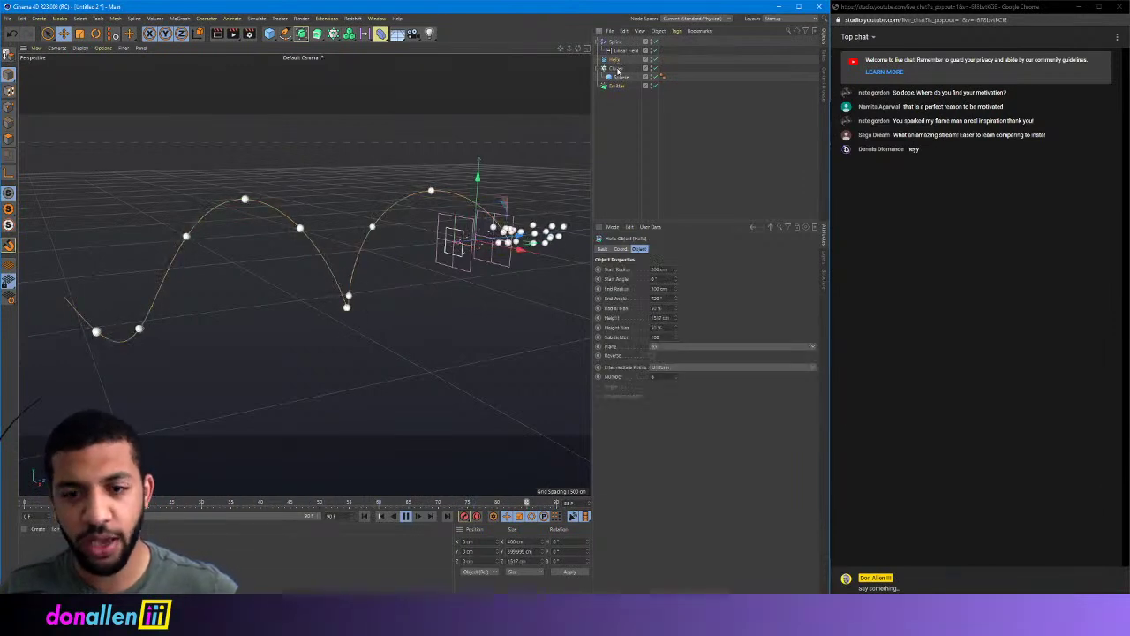
{"action": "left_click", "coordinate": [623, 50]}
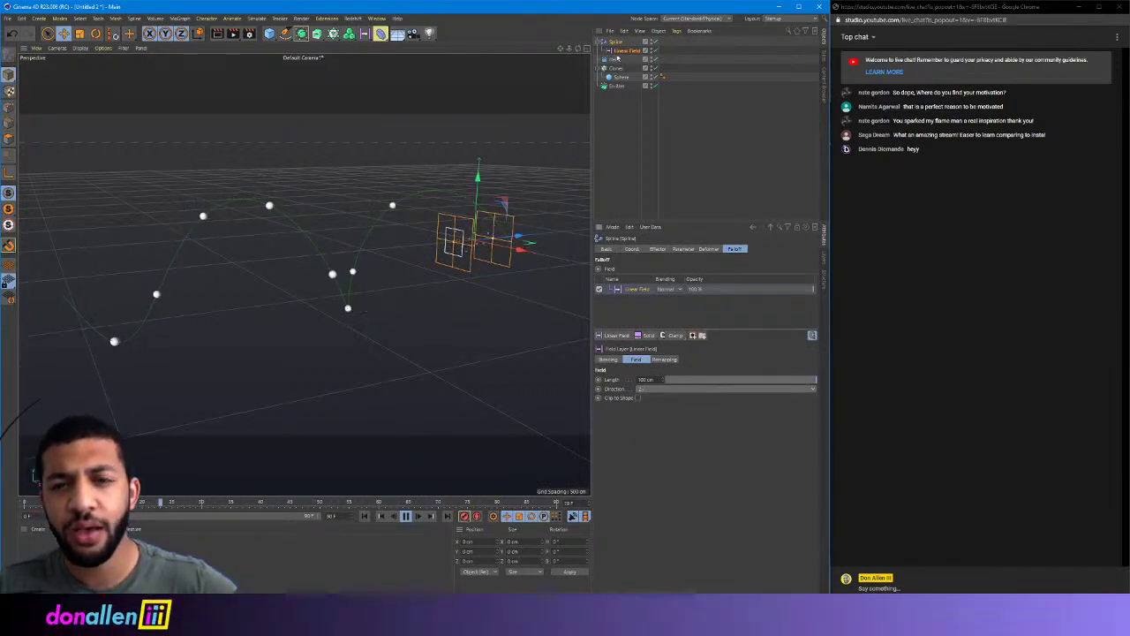
{"action": "left_click", "coordinate": [615, 86]}
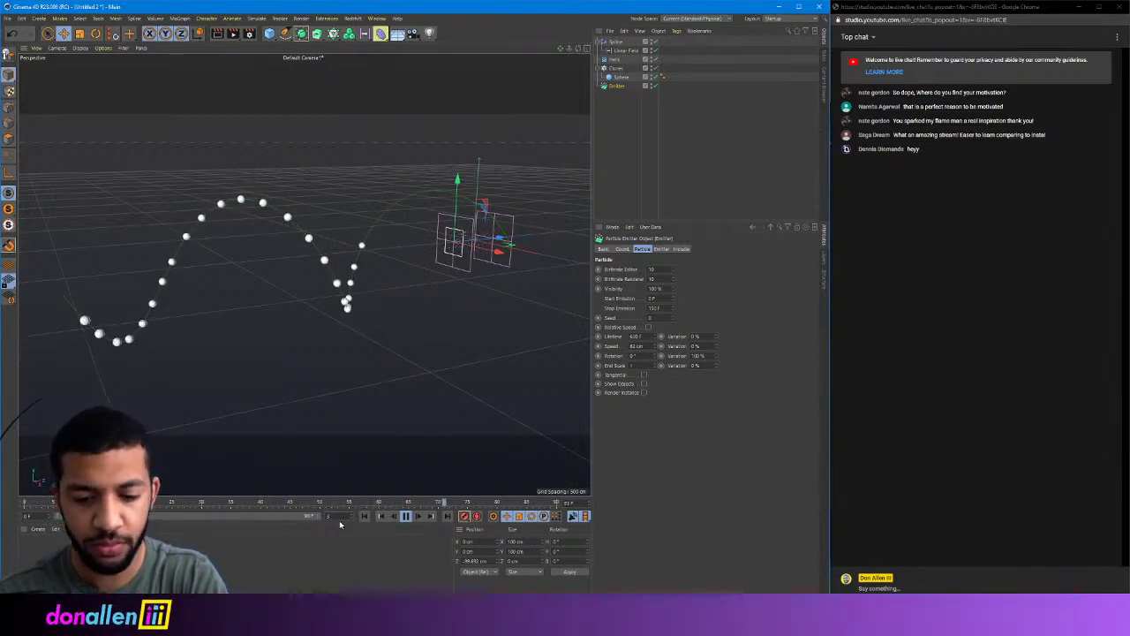
{"action": "type", "text": "300"}
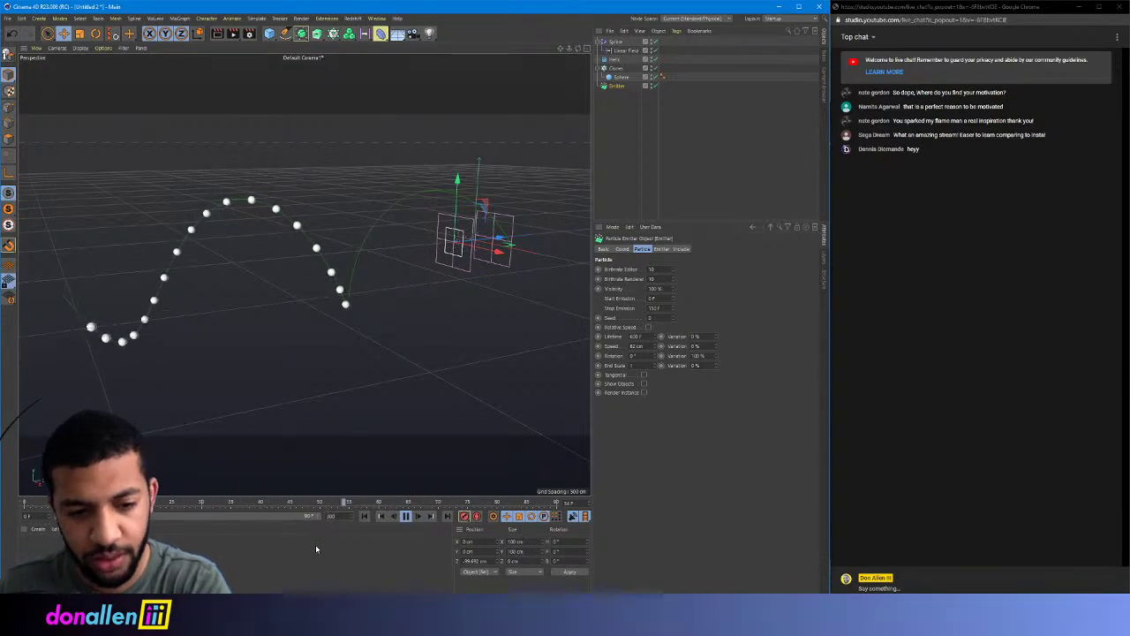
{"action": "left_click", "coordinate": [331, 543]}
- Change the helix's start angle to about 190°
{"action": "left_click_drag", "start_coordinate": [253, 344], "coordinate": [262, 316], "text": "alt"}
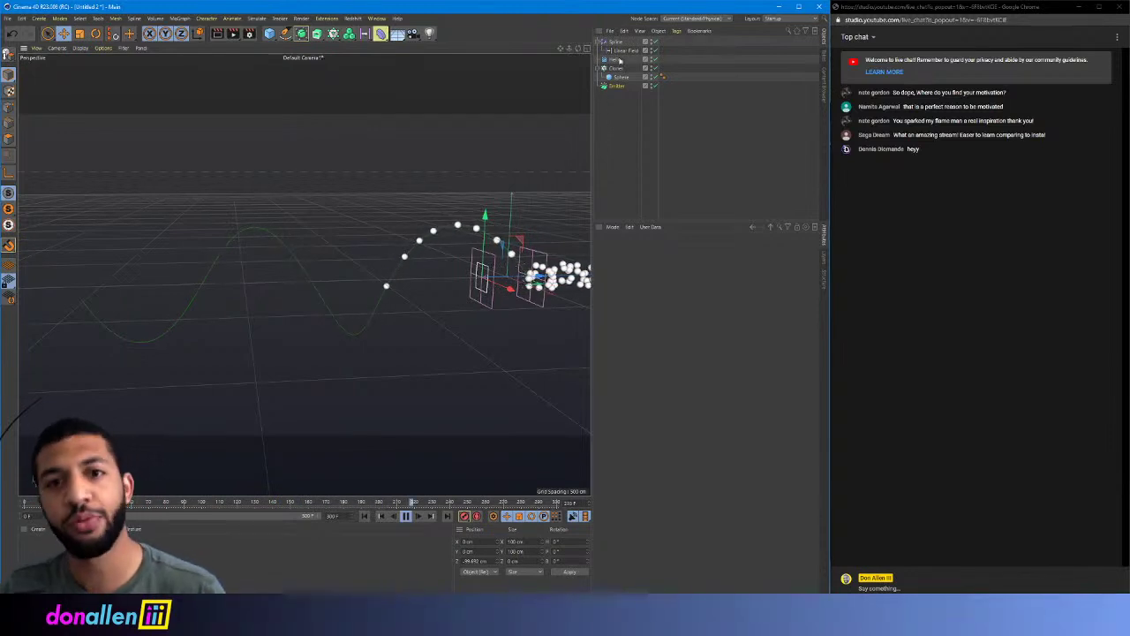
{"action": "left_click", "coordinate": [616, 59]}
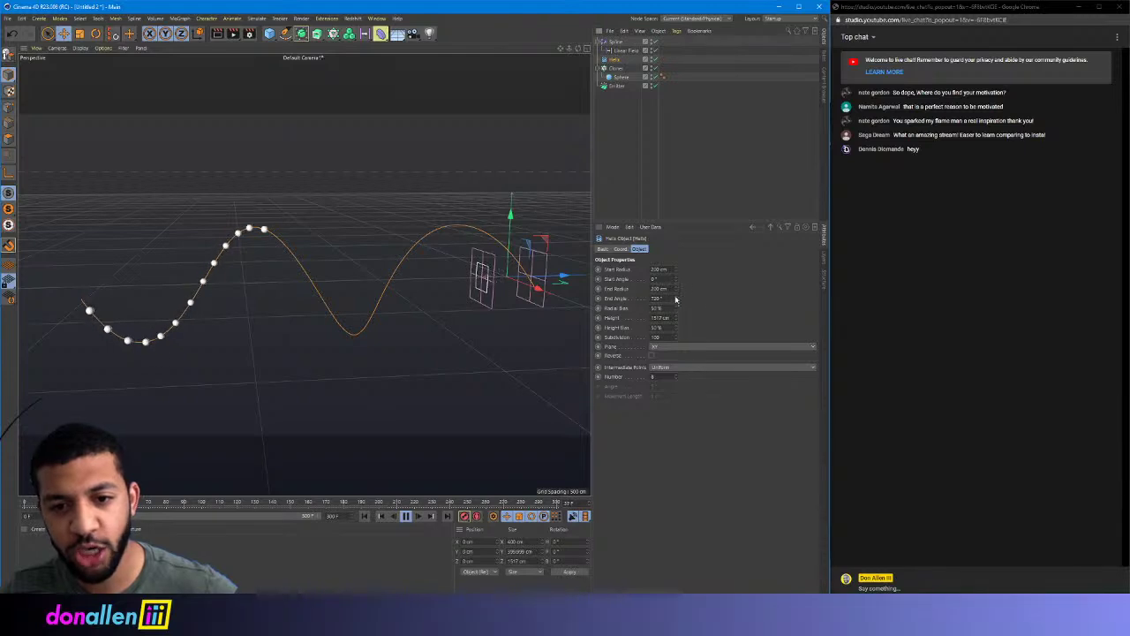
{"action": "mouse_move", "coordinate": [677, 279]}
{"action": "left_mouse_down"}
{"action": "mouse_move", "coordinate": [677, 328]}
{"action": "mouse_move", "coordinate": [675, 282]}
{"action": "left_mouse_up"}
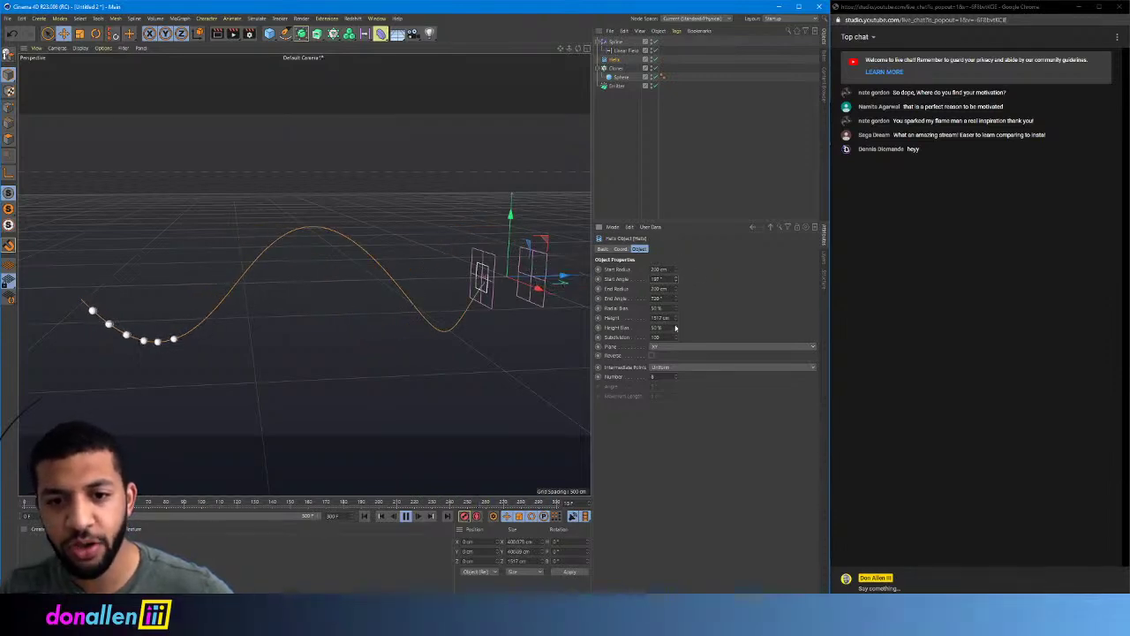
- Try other end angle and start radius values on the helix and reselect the Linear Field's Z direction
{"action": "left_click_drag", "start_coordinate": [675, 300], "coordinate": [673, 227]}
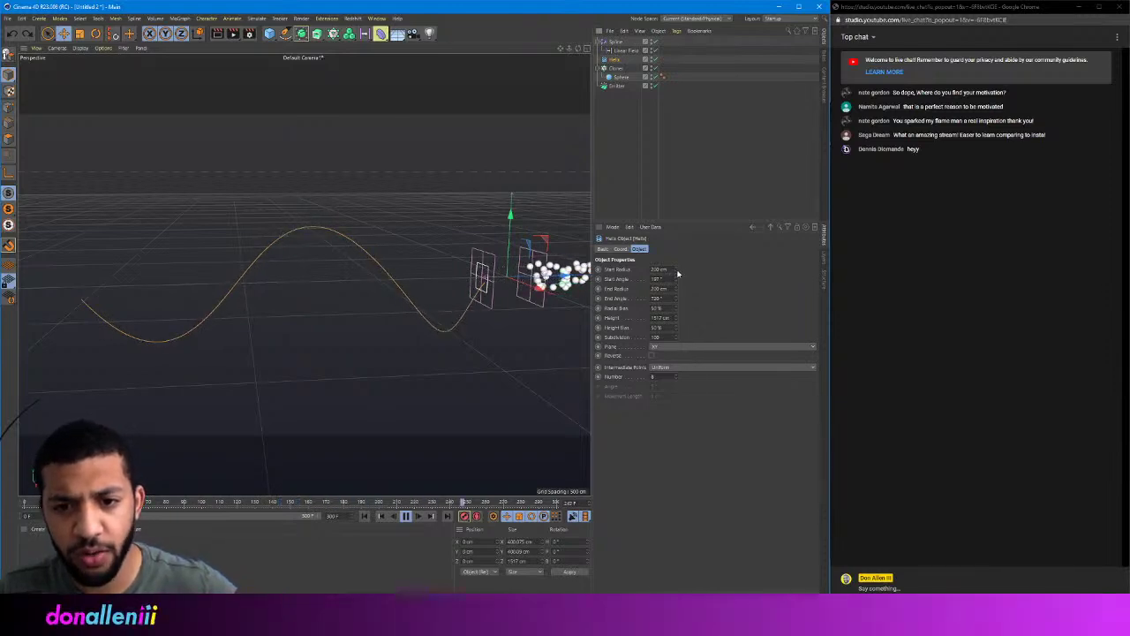
{"action": "left_click_drag", "start_coordinate": [678, 273], "coordinate": [679, 300]}
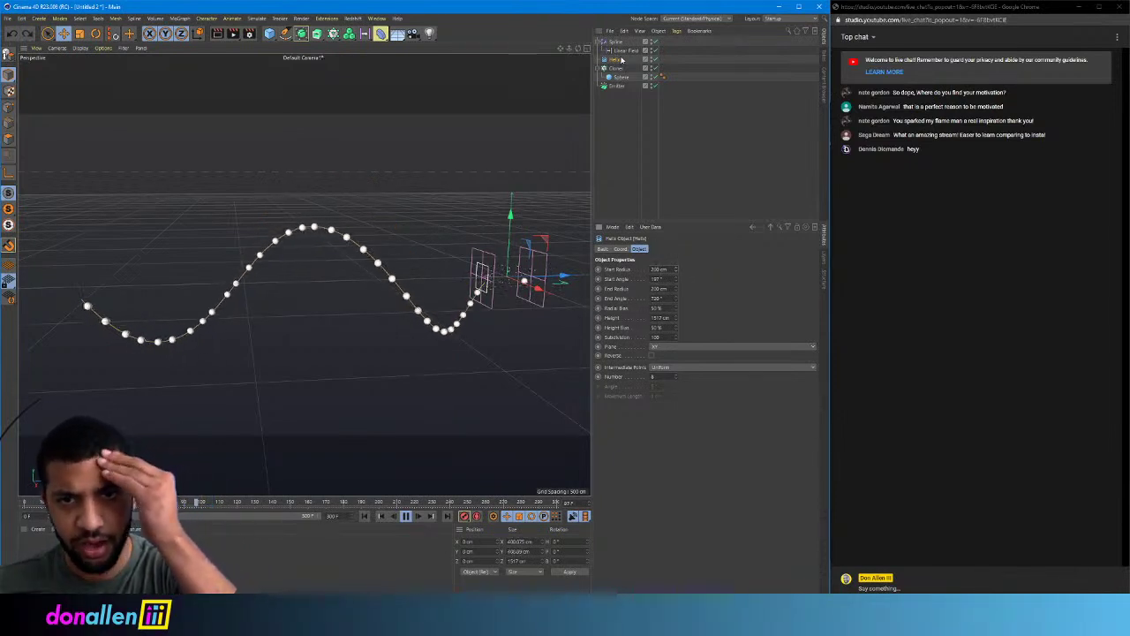
{"action": "left_click", "coordinate": [616, 43]}
{"action": "left_click", "coordinate": [644, 388]}
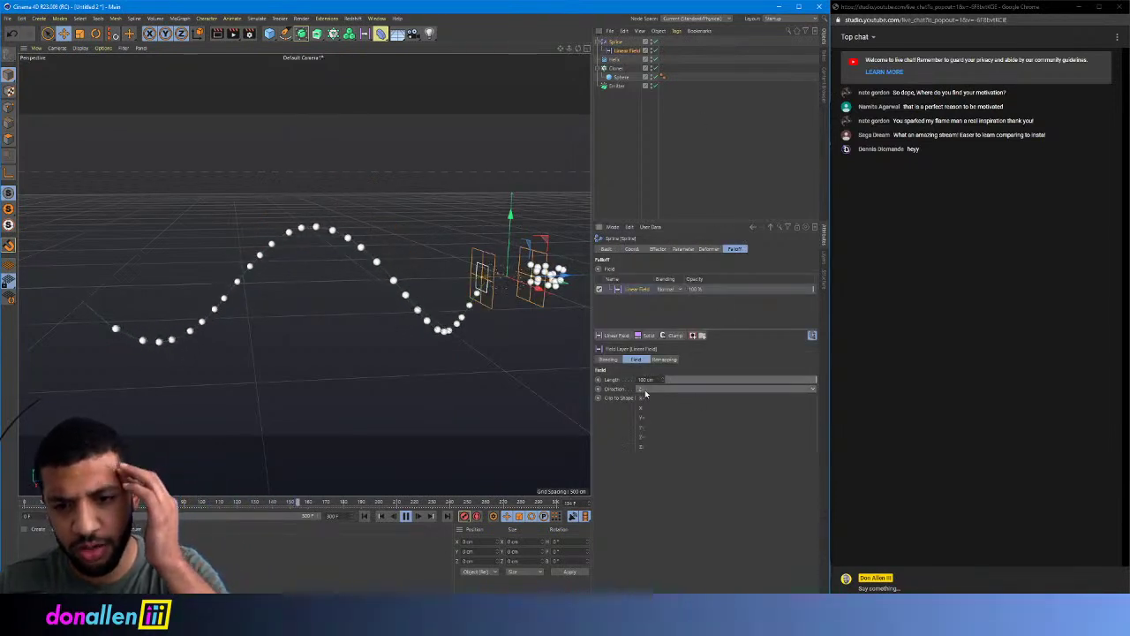
{"action": "left_click", "coordinate": [660, 438]}
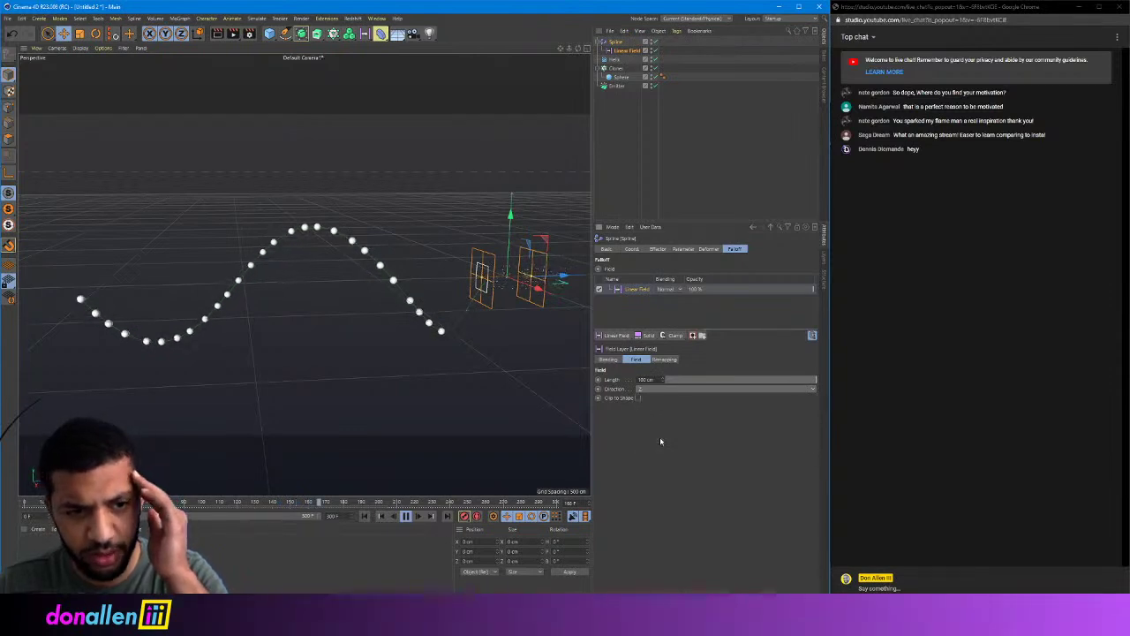
- Set the helix's start radius to 0 cm
{"action": "left_click", "coordinate": [615, 59]}
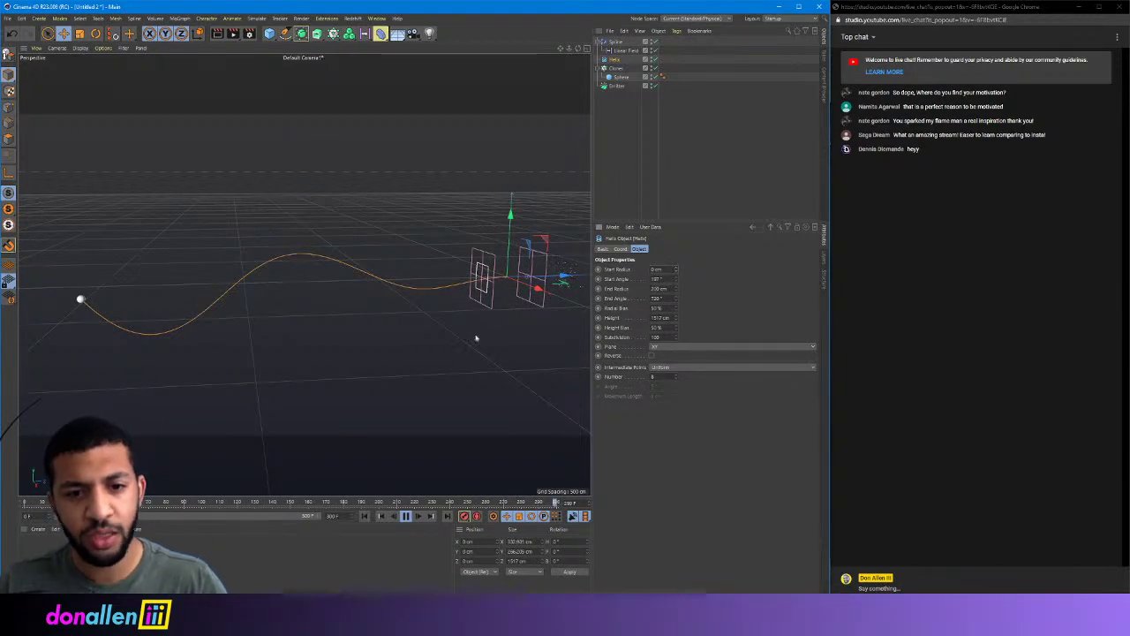
{"action": "left_click_drag", "start_coordinate": [306, 273], "coordinate": [416, 269], "text": "alt"}
{"action": "left_click_drag", "start_coordinate": [379, 234], "coordinate": [451, 263], "text": "alt"}
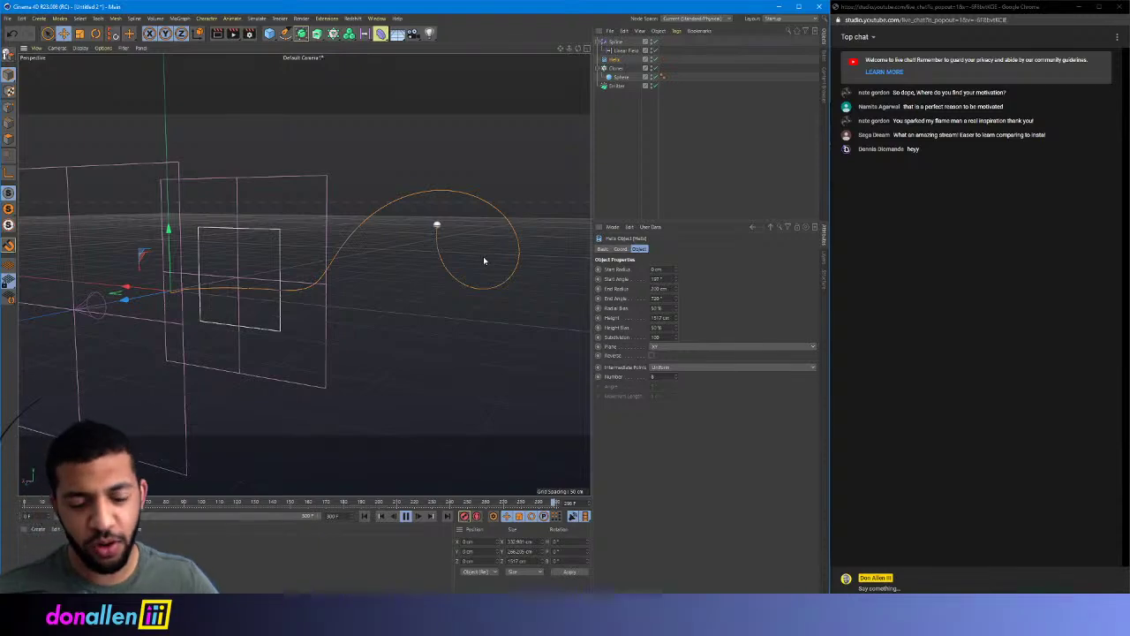
- Pause the playback and switch to the open Particle_tracer.c4d reference project
{"action": "left_click", "coordinate": [407, 517]}
{"action": "left_click", "coordinate": [376, 18]}
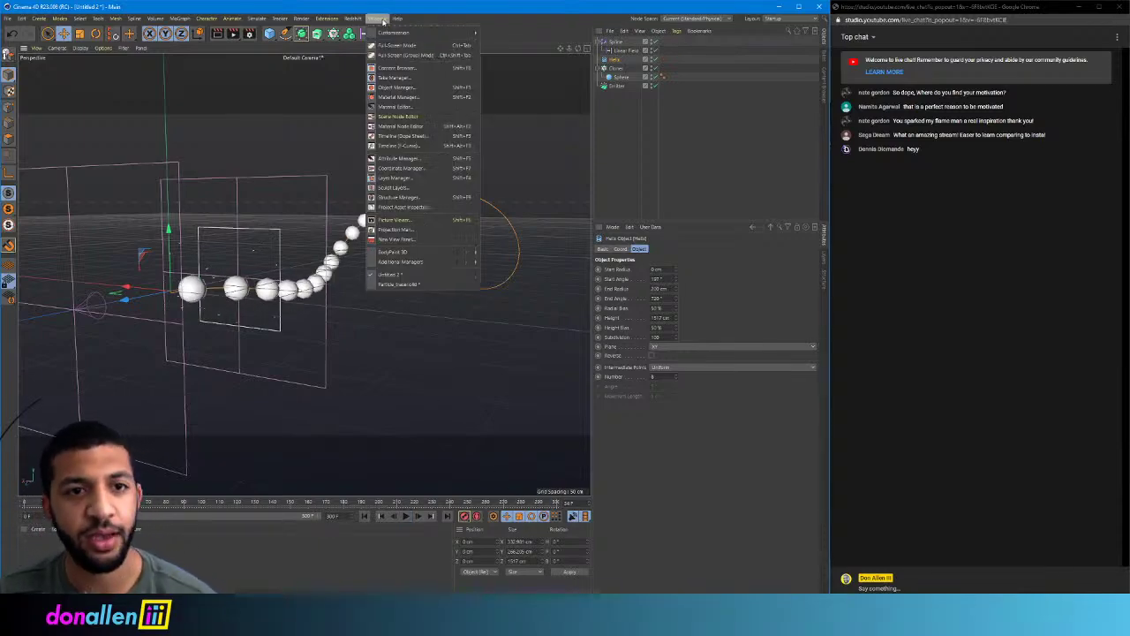
{"action": "left_click", "coordinate": [401, 287]}
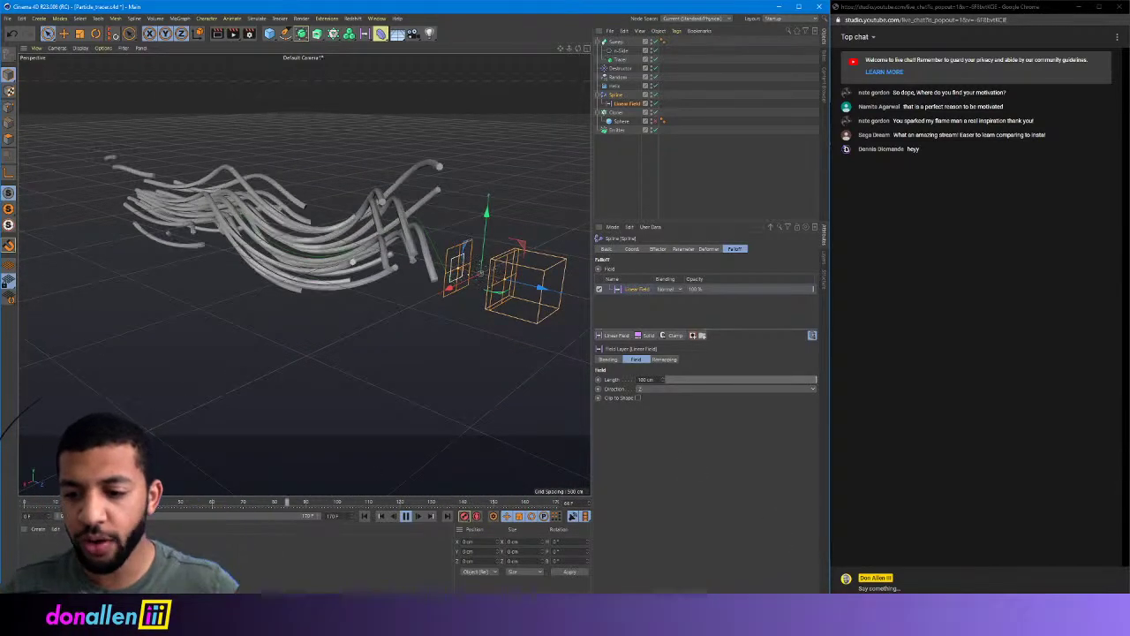
{"action": "key", "text": "alt+Tab"}
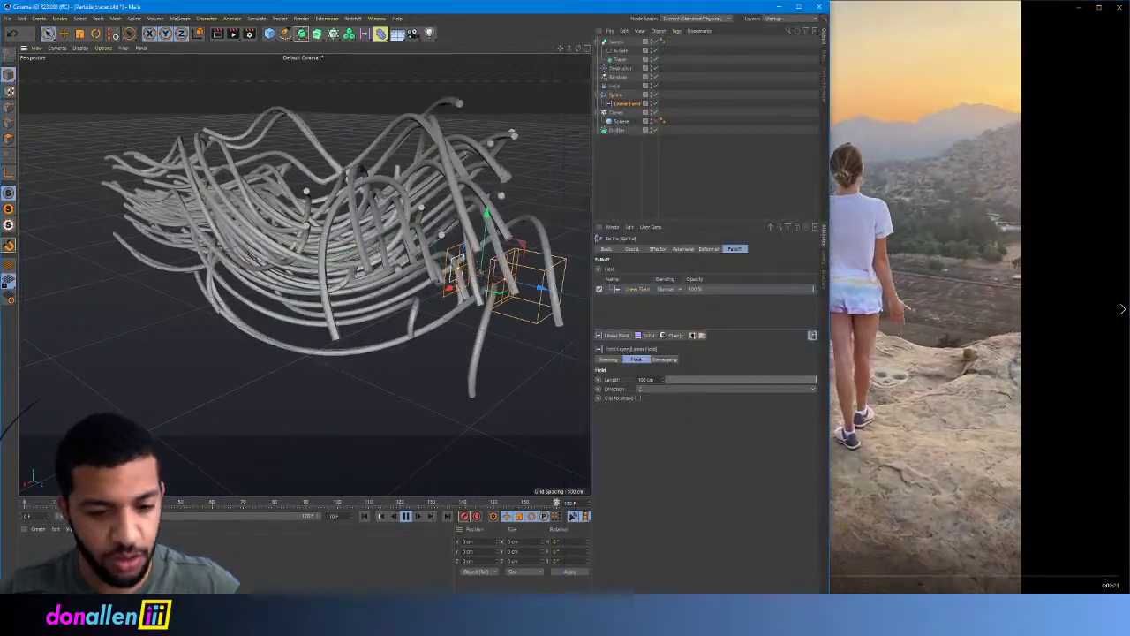
{"action": "left_click", "coordinate": [349, 614]}
{"action": "left_click", "coordinate": [392, 577]}
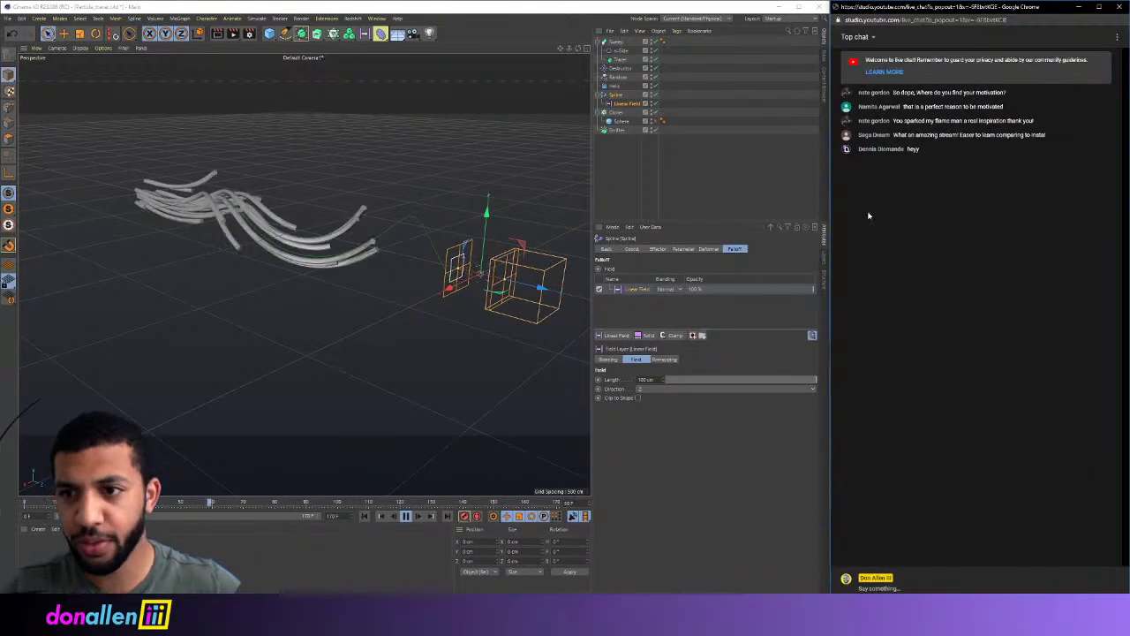
{"action": "left_click", "coordinate": [562, 11]}
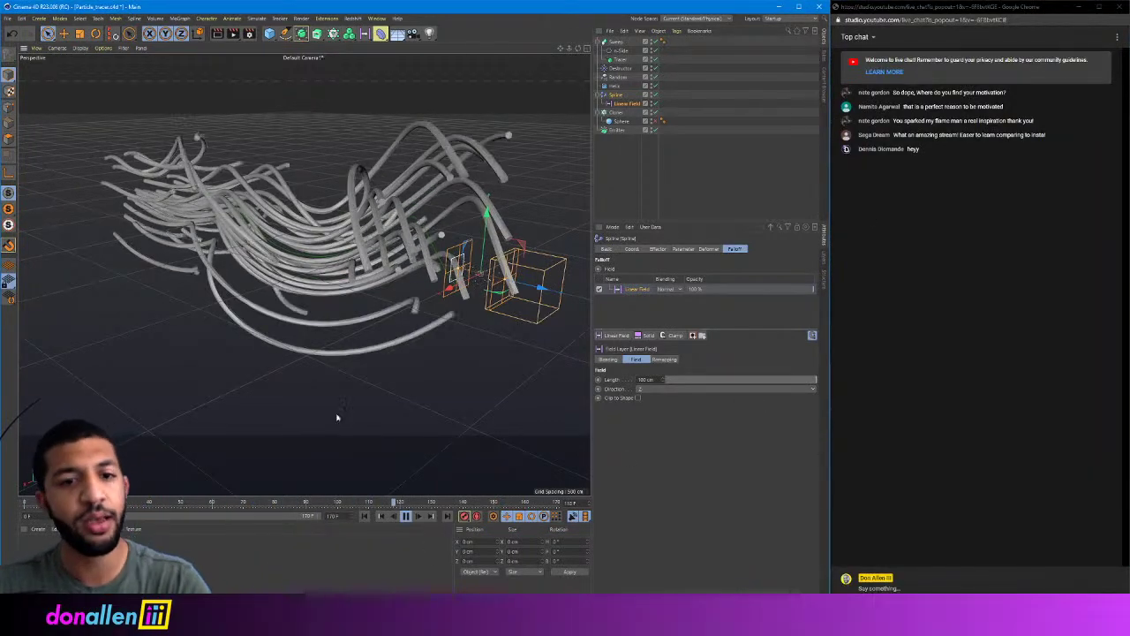
- Review the helix and Random effector settings in the reference project, then return to Untitled 2 and resume playback
{"action": "left_click", "coordinate": [617, 86]}
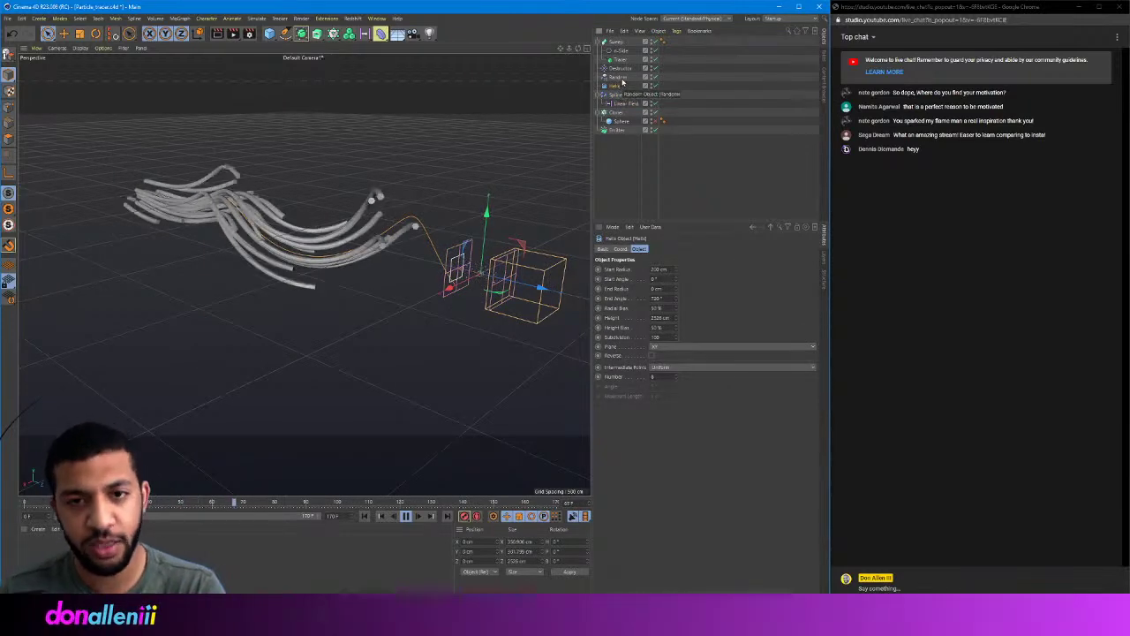
{"action": "left_click", "coordinate": [618, 77]}
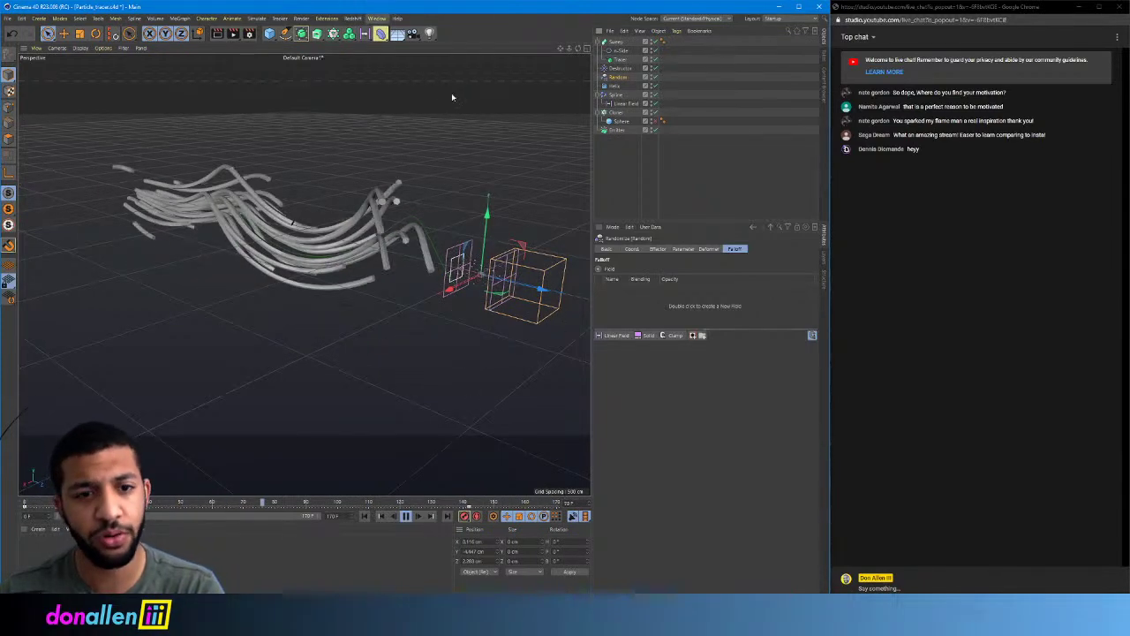
{"action": "left_click", "coordinate": [377, 19]}
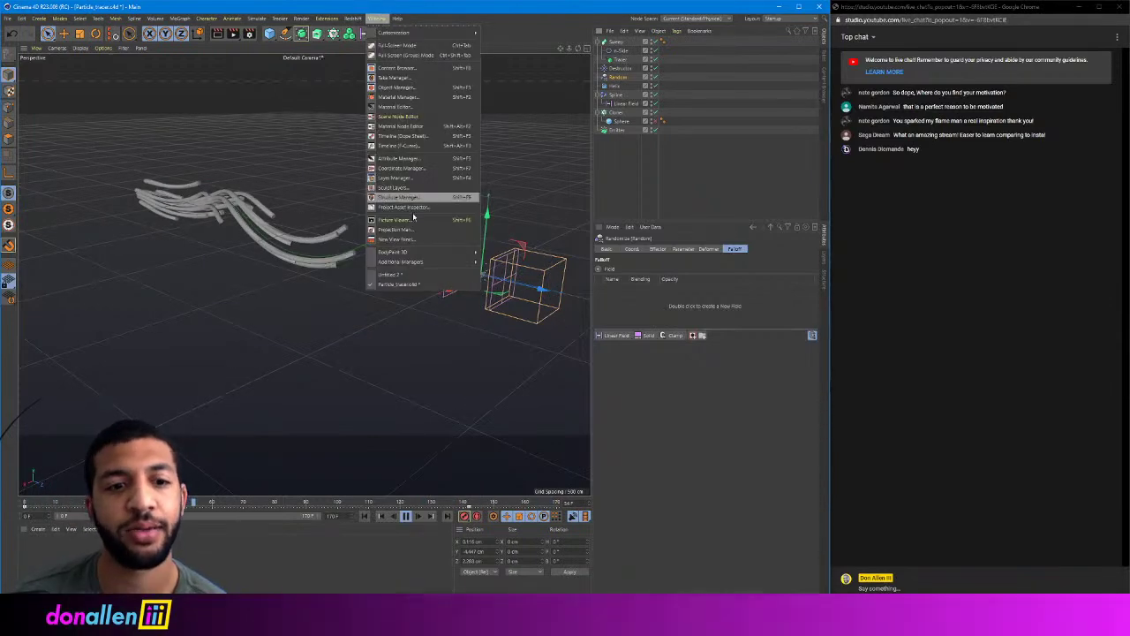
{"action": "left_click", "coordinate": [397, 274]}
{"action": "left_click", "coordinate": [401, 520]}
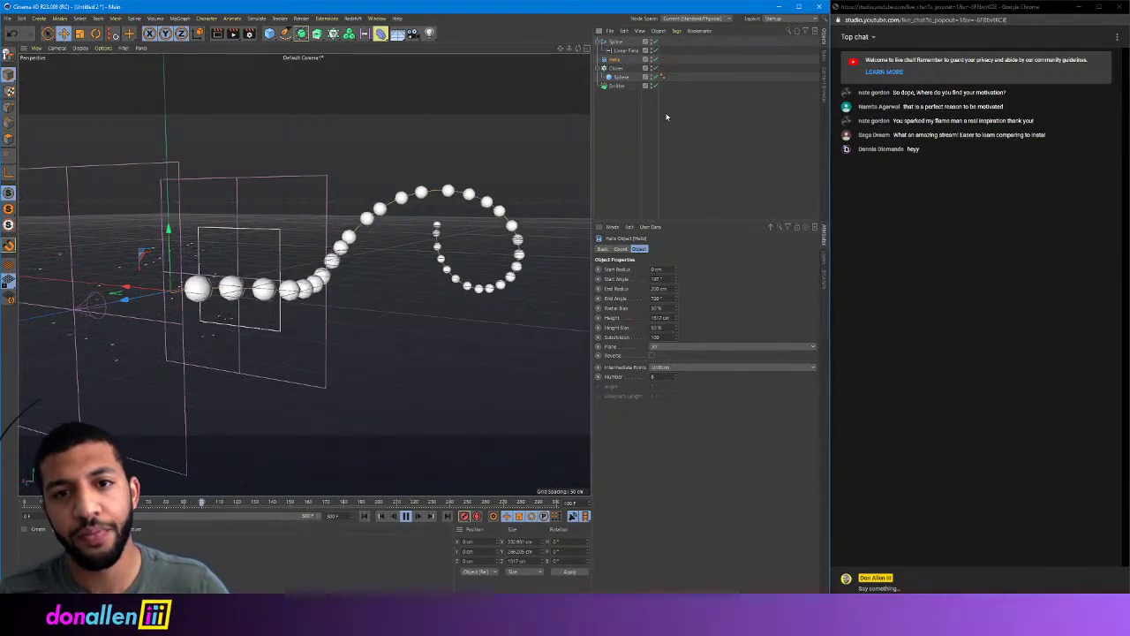
- Add a Random effector to the Cloner that holds the spheres
{"action": "left_click", "coordinate": [615, 69]}
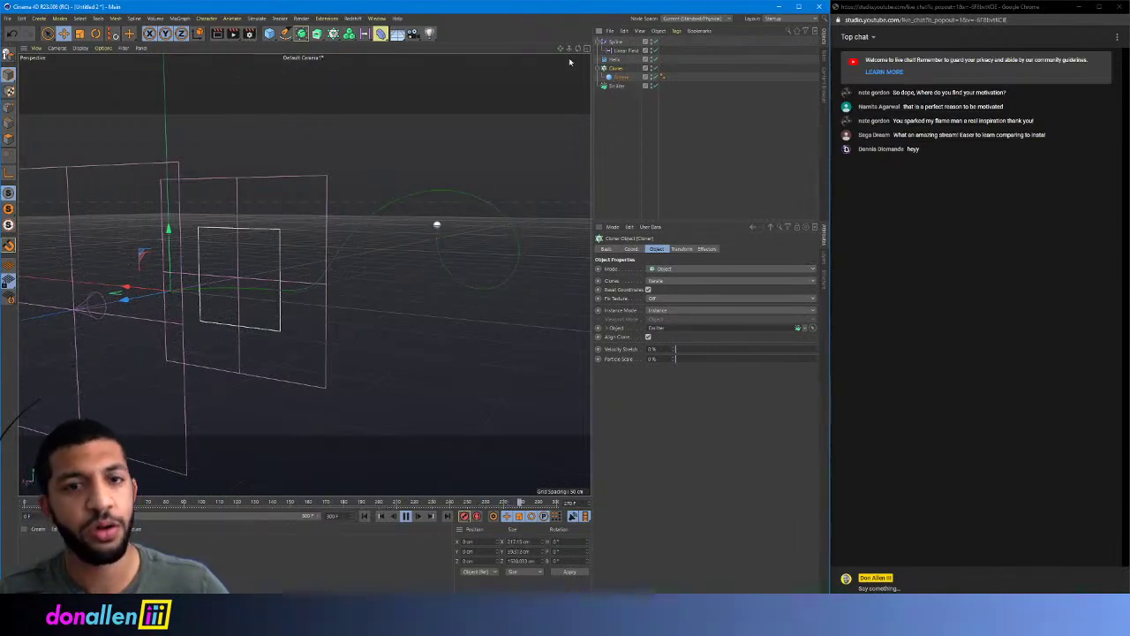
{"action": "left_click", "coordinate": [177, 19]}
{"action": "mouse_move", "coordinate": [185, 35]}
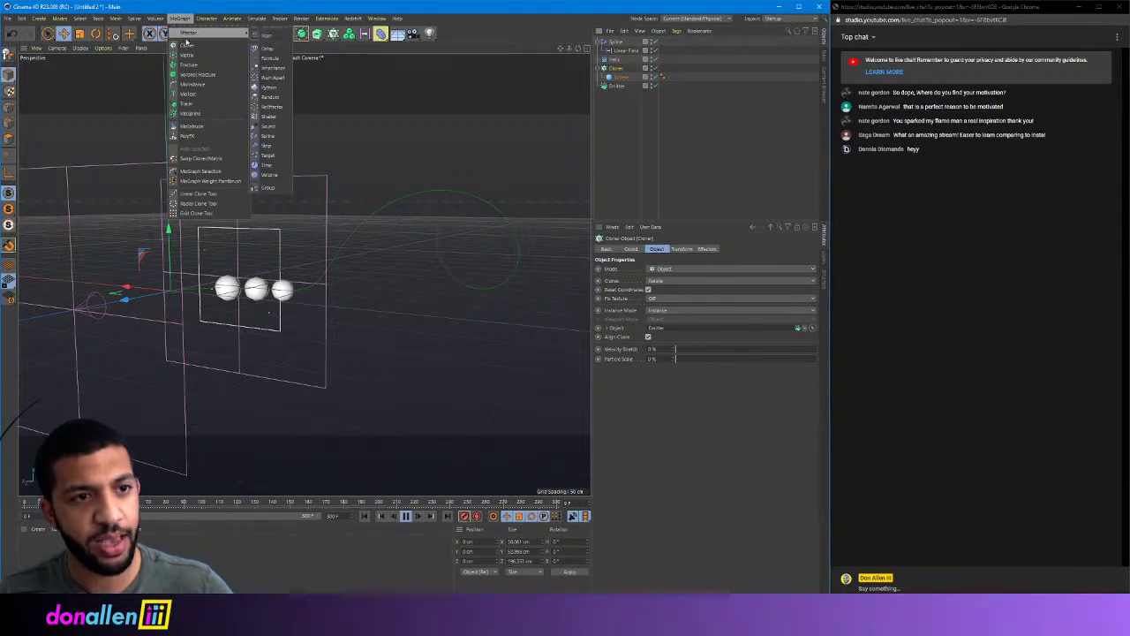
{"action": "left_click", "coordinate": [278, 107]}
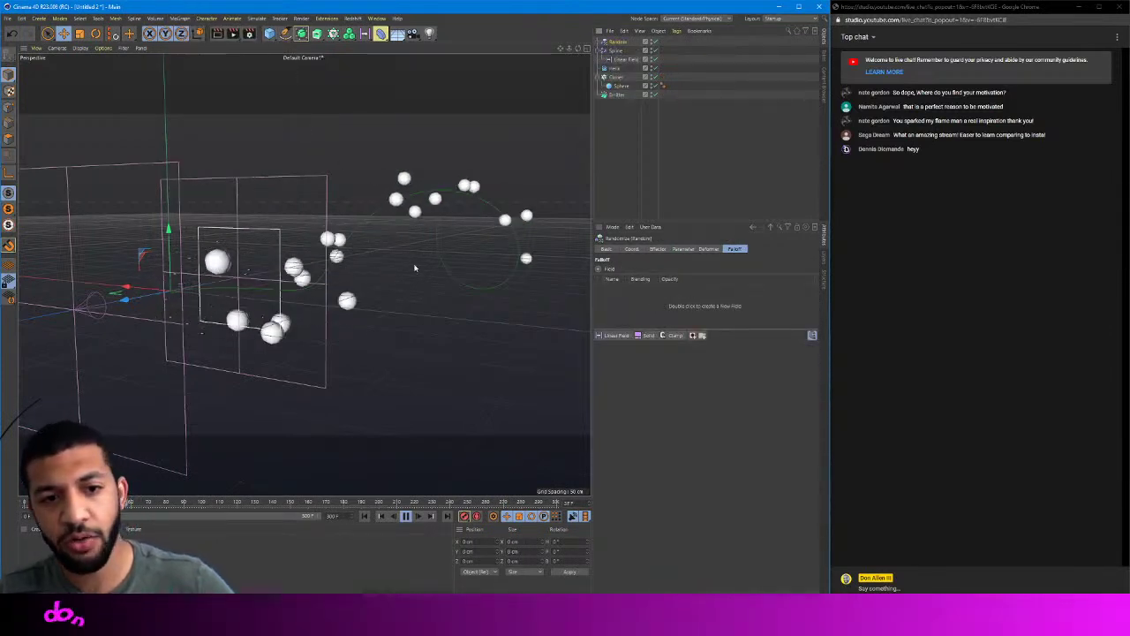
{"action": "left_click_drag", "start_coordinate": [402, 134], "coordinate": [420, 105], "text": "alt"}
{"action": "middle_click_drag", "start_coordinate": [292, 119], "coordinate": [409, 152], "text": "alt"}
{"action": "left_click_drag", "start_coordinate": [409, 154], "coordinate": [418, 199], "text": "alt"}
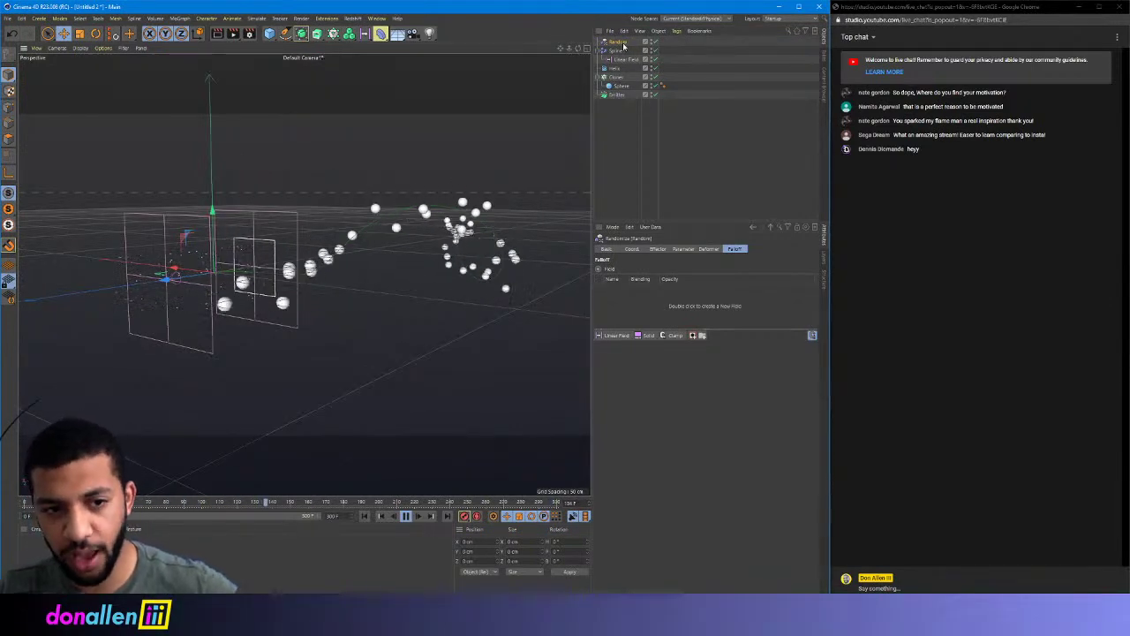
- Try a wide scatter on the Random effector with a negative X position offset and about 407 cm in Y
{"action": "left_click", "coordinate": [656, 249]}
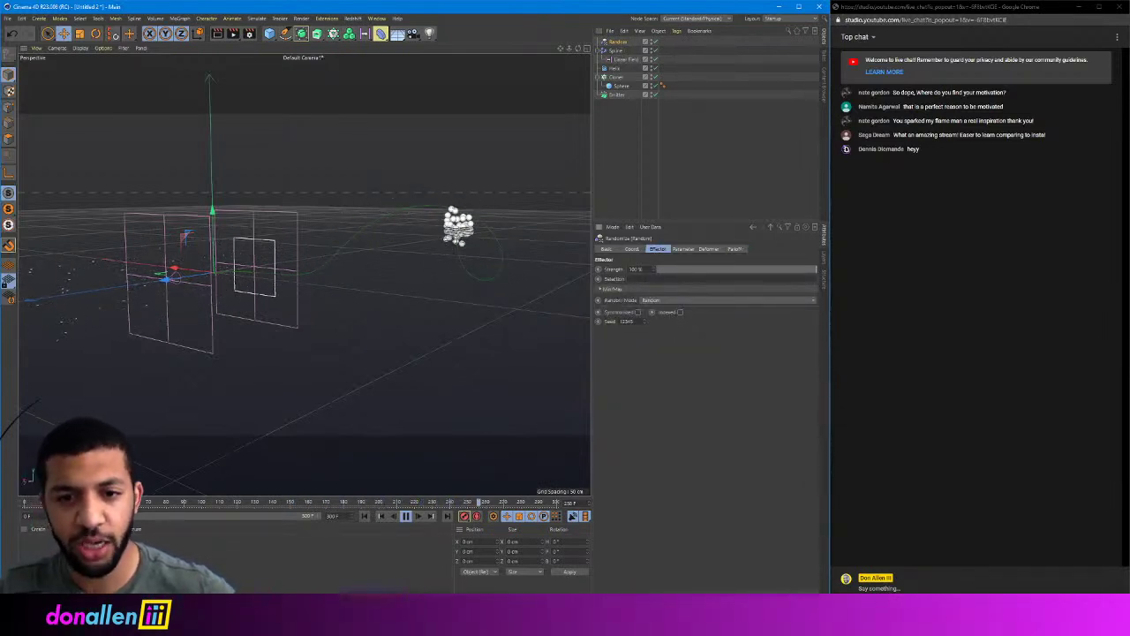
{"action": "left_click", "coordinate": [678, 249]}
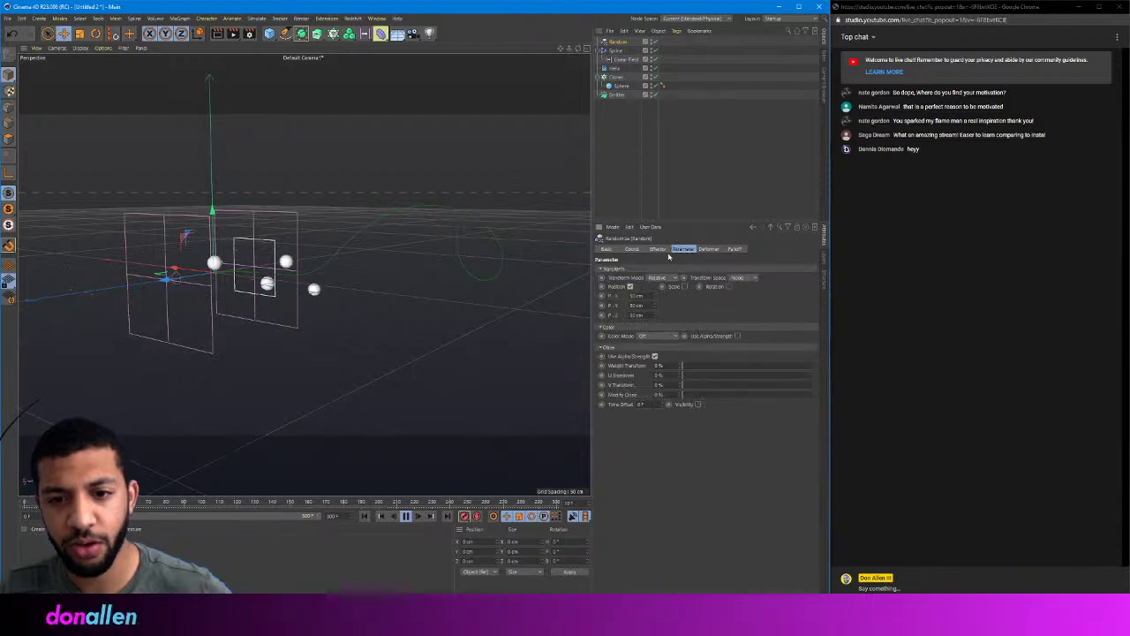
{"action": "mouse_move", "coordinate": [655, 297]}
{"action": "left_mouse_down"}
{"action": "mouse_move", "coordinate": [657, 281]}
{"action": "mouse_move", "coordinate": [655, 297]}
{"action": "left_mouse_up"}
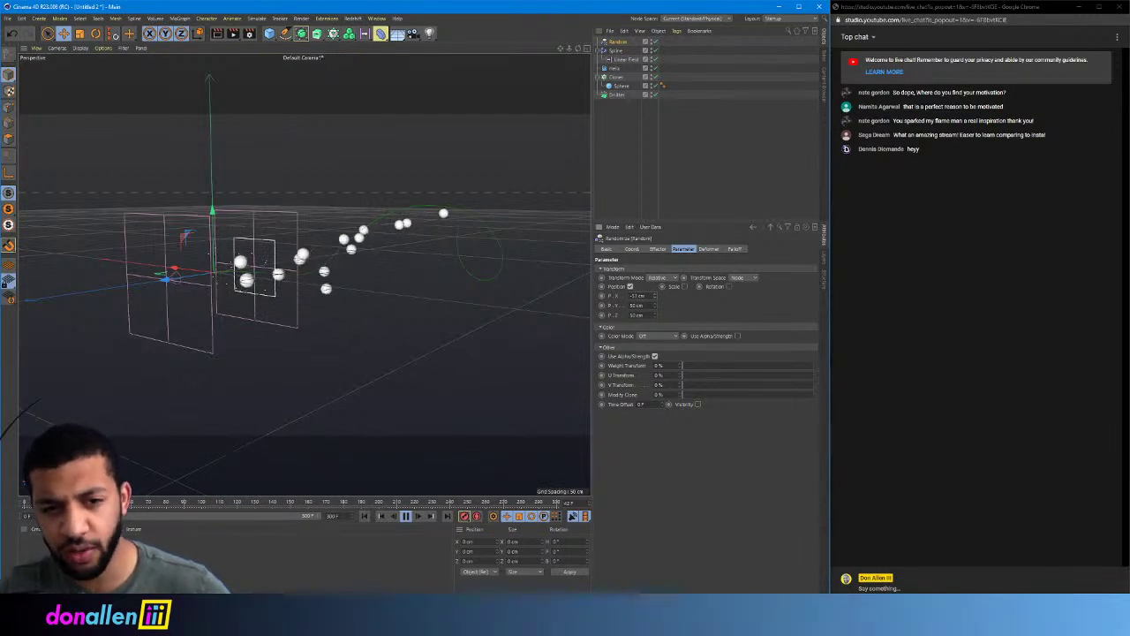
{"action": "left_click_drag", "start_coordinate": [655, 305], "coordinate": [659, 287]}
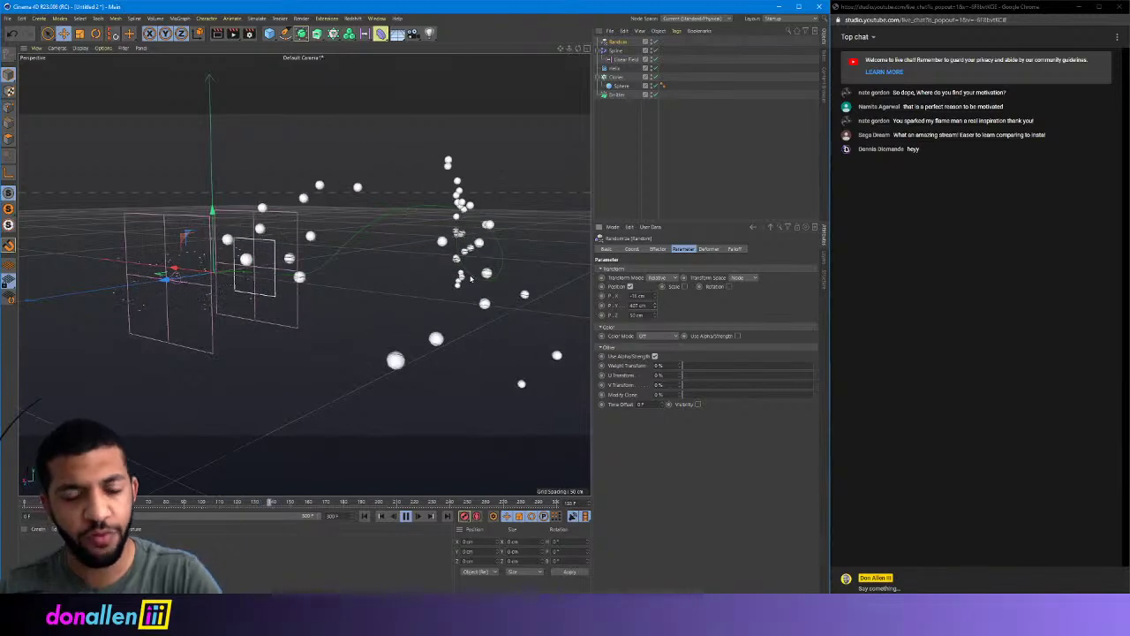
{"action": "left_click_drag", "start_coordinate": [470, 279], "coordinate": [433, 226], "text": "alt"}
{"action": "right_click_drag", "start_coordinate": [434, 227], "coordinate": [411, 230], "text": "alt"}
{"action": "middle_click_drag", "start_coordinate": [411, 229], "coordinate": [266, 205], "text": "alt"}
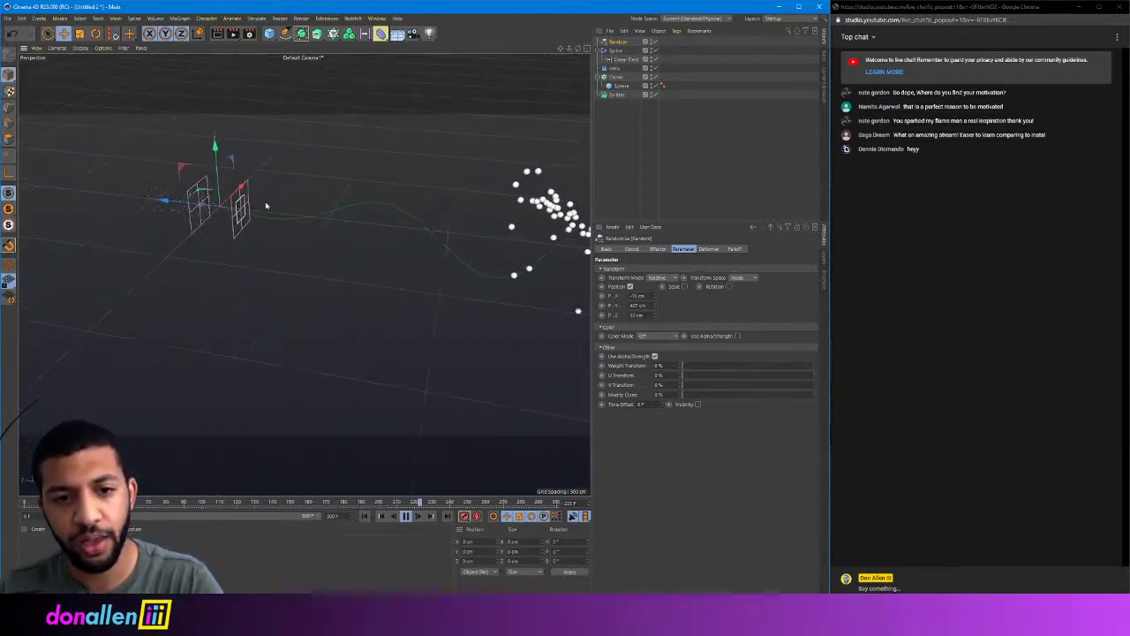
{"action": "left_click_drag", "start_coordinate": [318, 182], "coordinate": [261, 247], "text": "alt"}
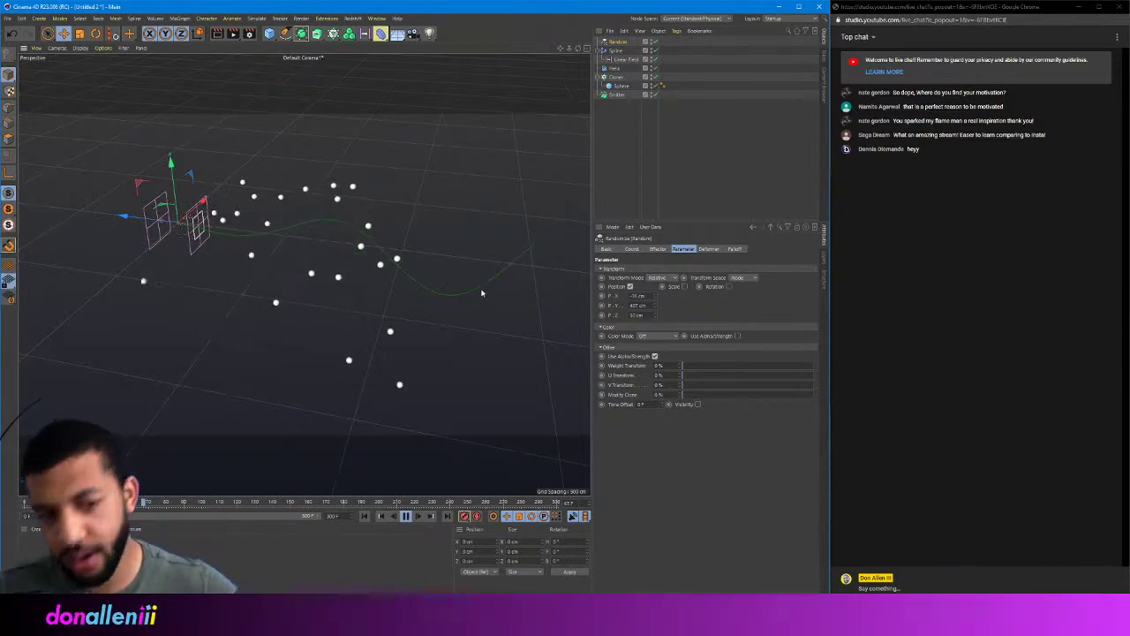
- Change the Random effector's position offsets to a larger negative X value and about -40 cm in Y
{"action": "left_click_drag", "start_coordinate": [655, 298], "coordinate": [656, 317]}
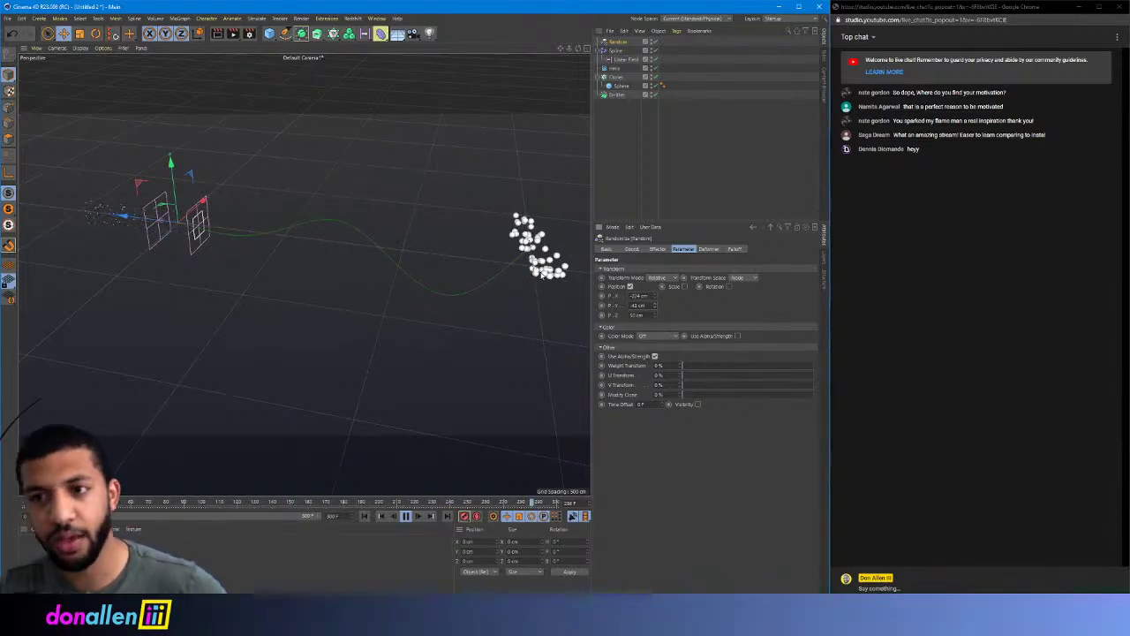
{"action": "left_click", "coordinate": [569, 238]}
{"action": "middle_click_drag", "start_coordinate": [563, 179], "coordinate": [403, 122], "text": "alt"}
{"action": "right_click_drag", "start_coordinate": [403, 122], "coordinate": [513, 155], "text": "alt"}
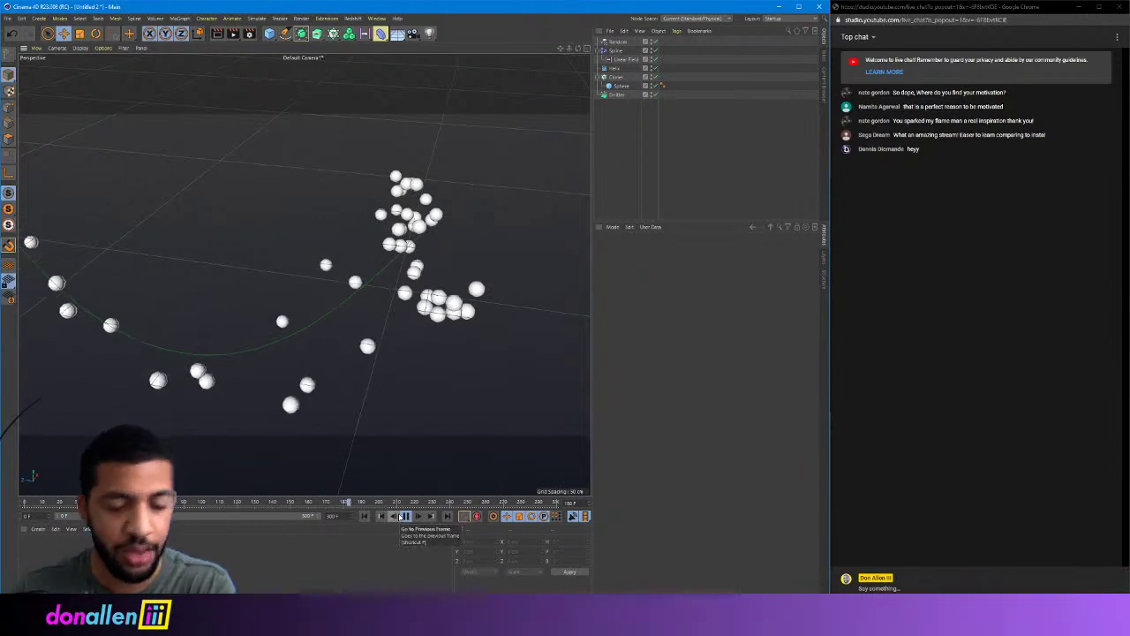
{"action": "scroll", "coordinate": [373, 212], "scroll_direction": "down", "scroll_amount": 8}
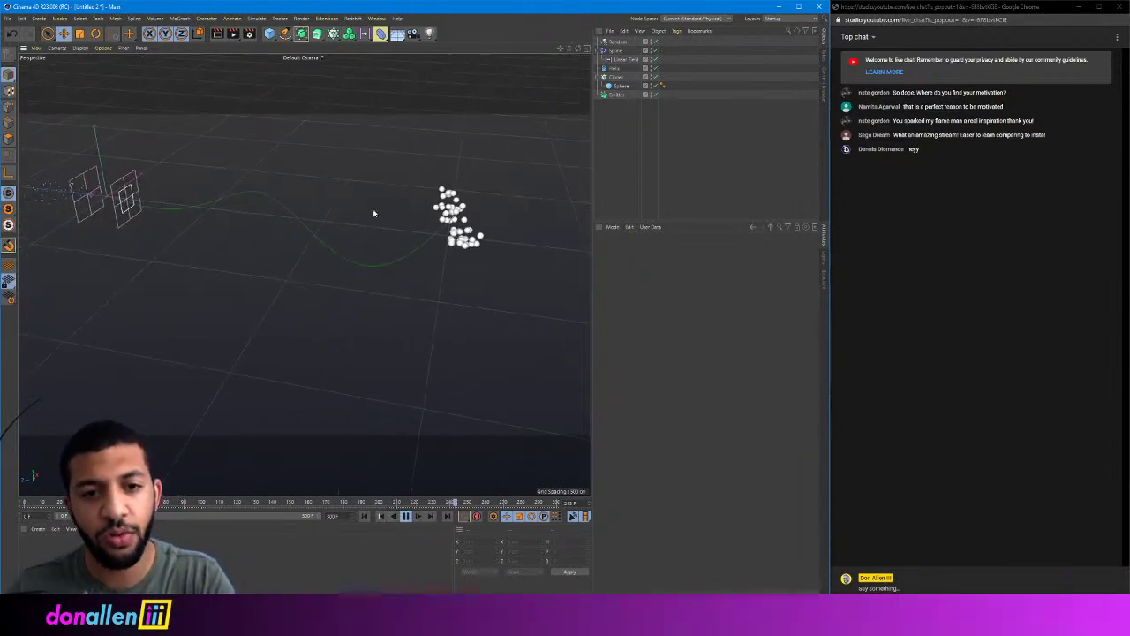
{"action": "middle_click_drag", "start_coordinate": [461, 156], "coordinate": [459, 175], "text": "alt"}
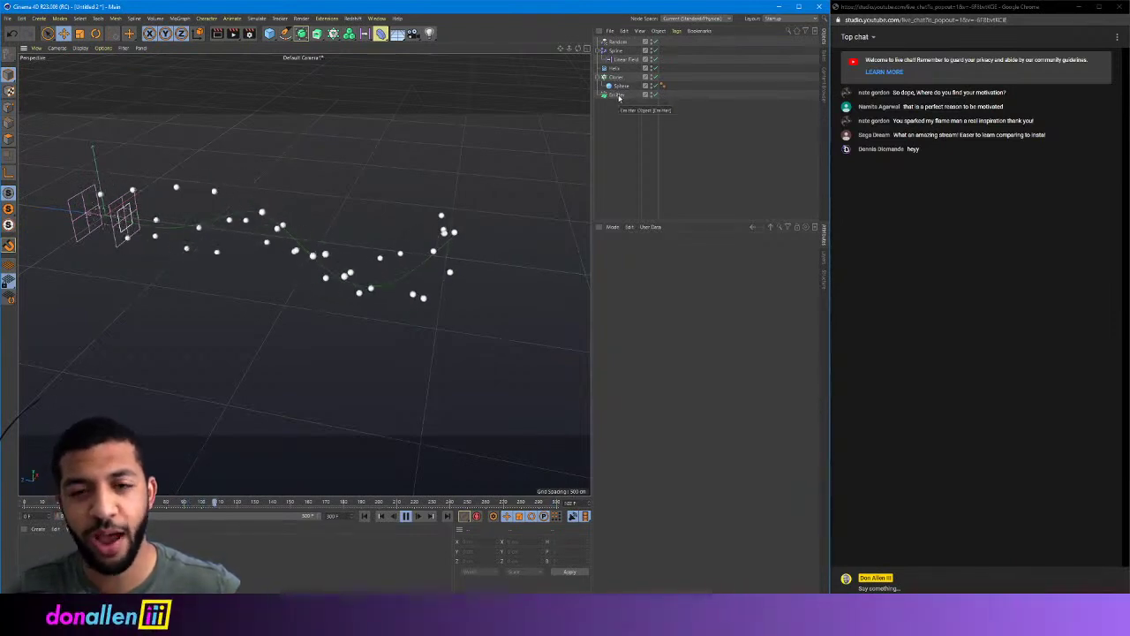
- Add a Destructor force object to the scene for the emitter's particles
{"action": "left_click", "coordinate": [619, 97]}
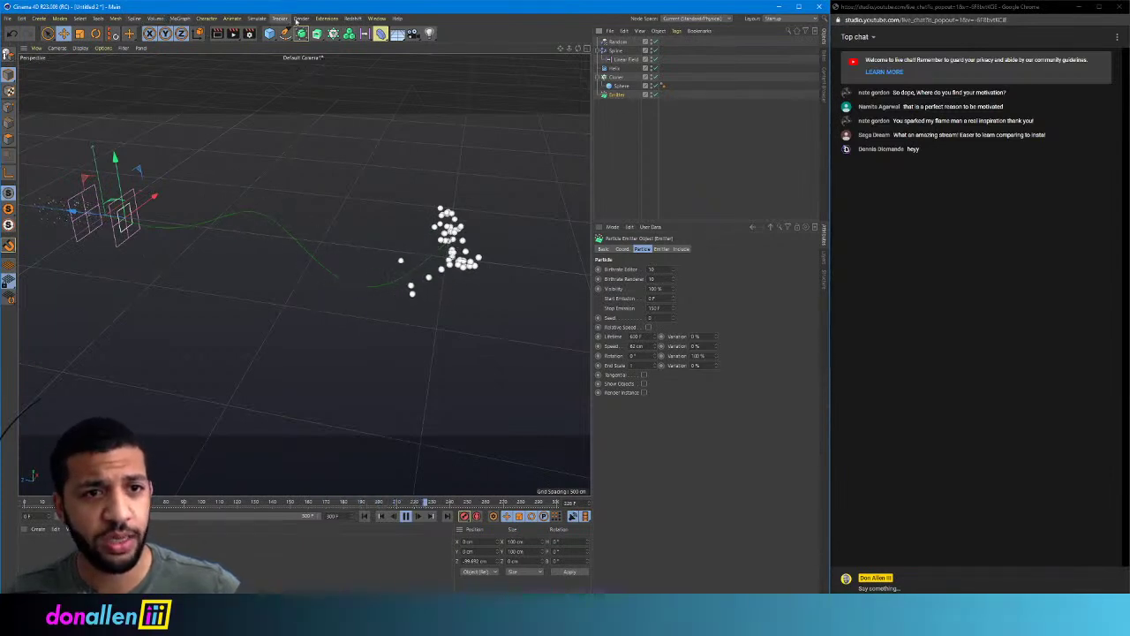
{"action": "left_click", "coordinate": [256, 18]}
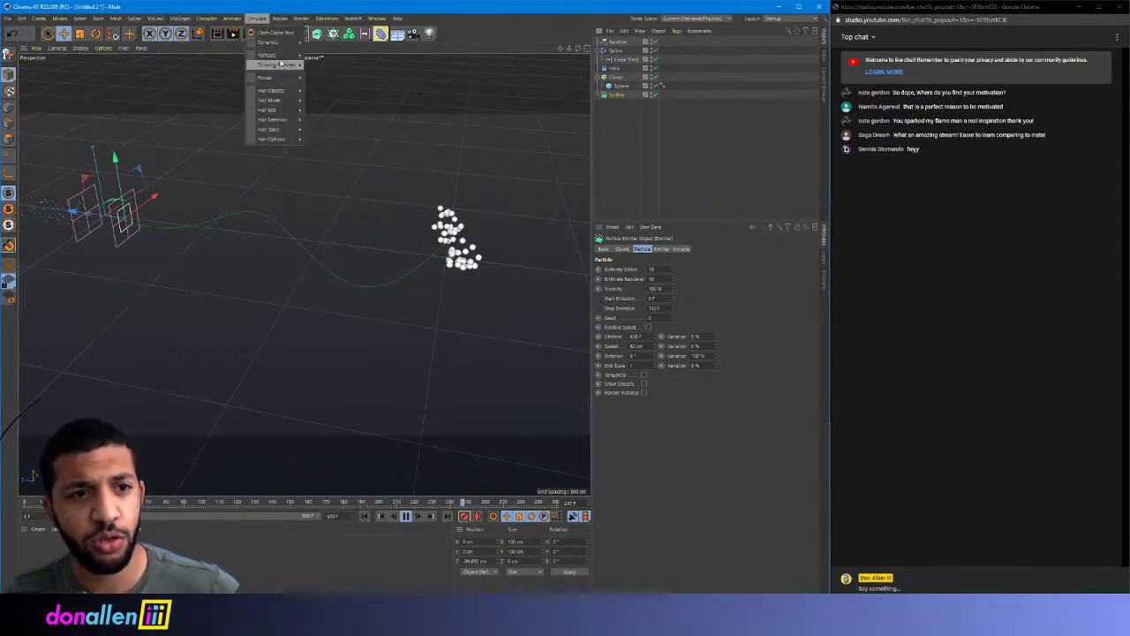
{"action": "mouse_move", "coordinate": [278, 81]}
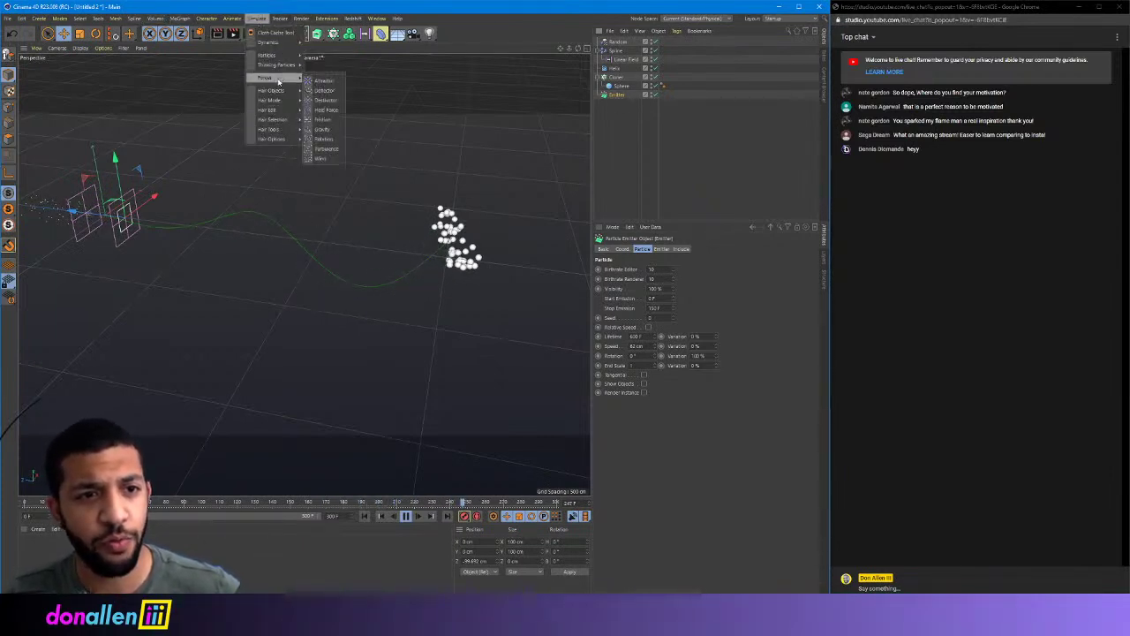
{"action": "left_click", "coordinate": [324, 100]}
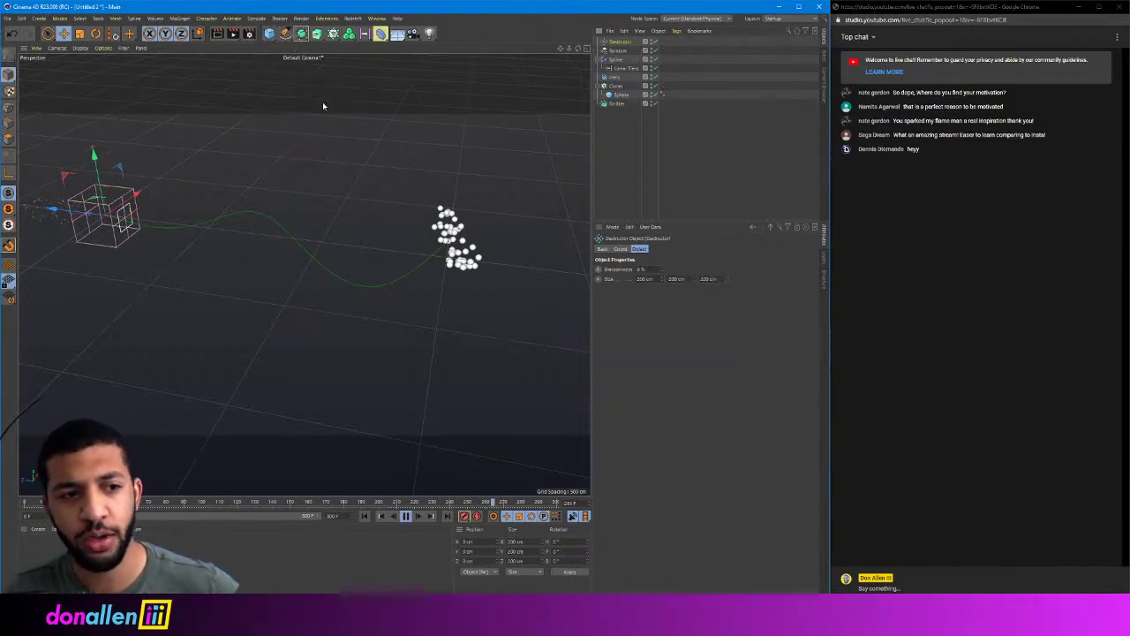
{"action": "middle_click", "coordinate": [148, 196]}
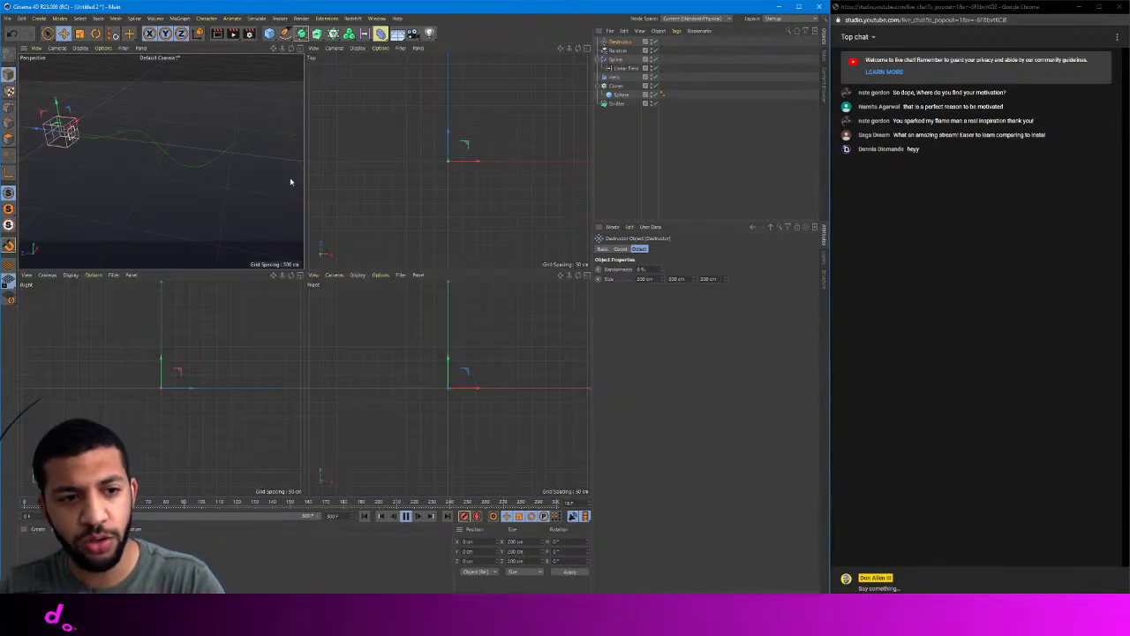
{"action": "left_click", "coordinate": [300, 49]}
{"action": "middle_click_drag", "start_coordinate": [227, 162], "coordinate": [561, 179], "text": "alt"}
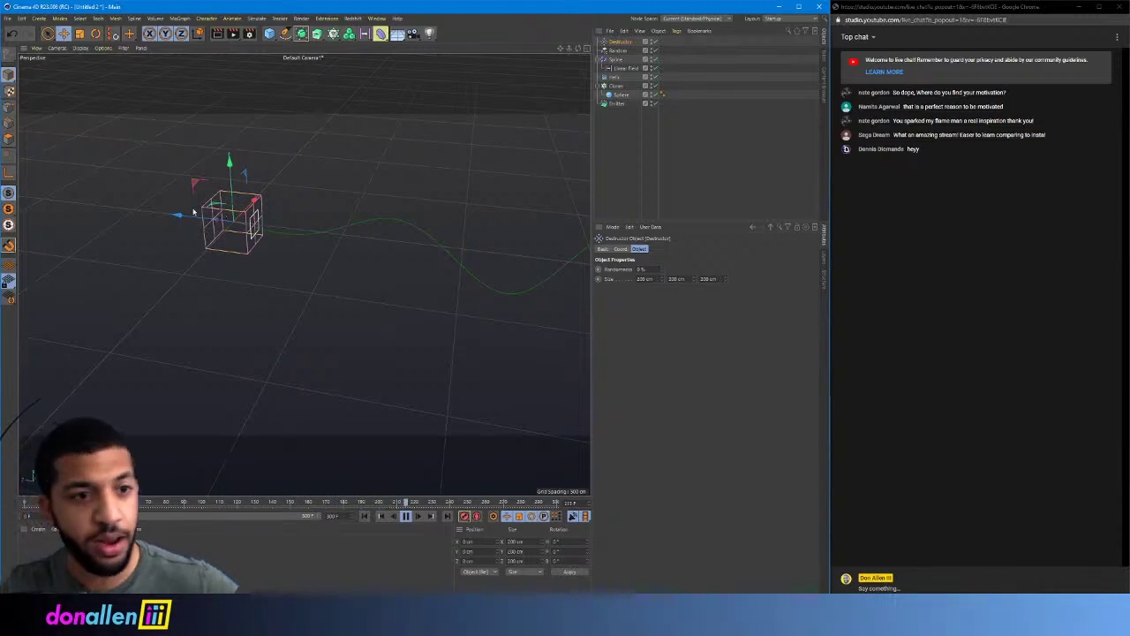
- Move the Destructor about 197 cm along Z, behind the emitter and clear of the particle stream
{"action": "left_click_drag", "start_coordinate": [177, 217], "coordinate": [138, 213]}
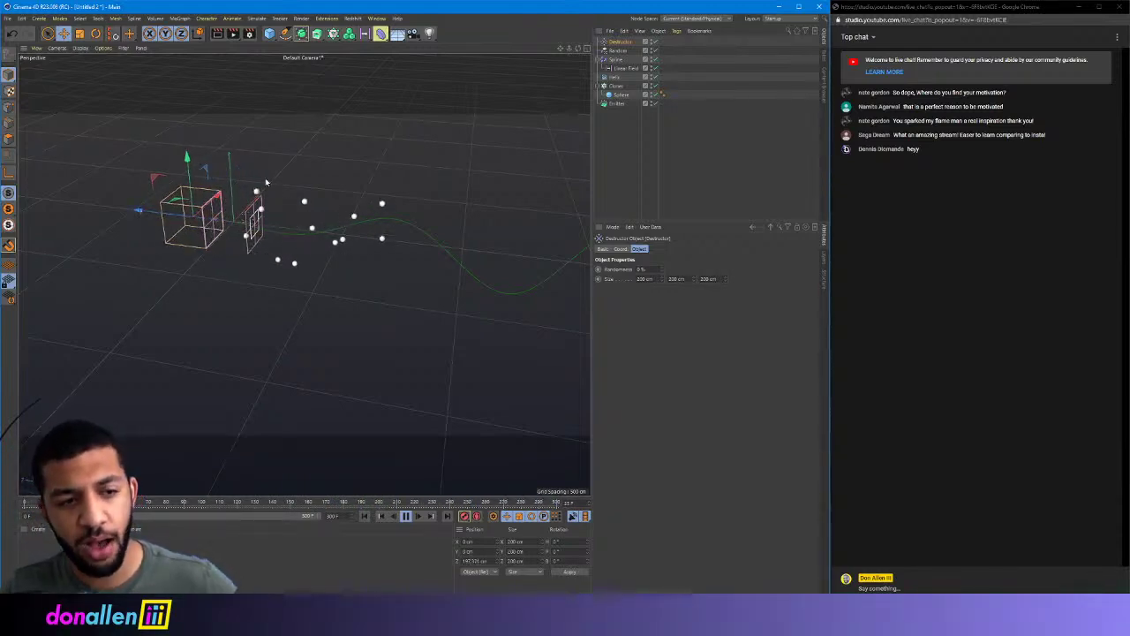
{"action": "middle_click_drag", "start_coordinate": [463, 257], "coordinate": [309, 245], "text": "alt"}
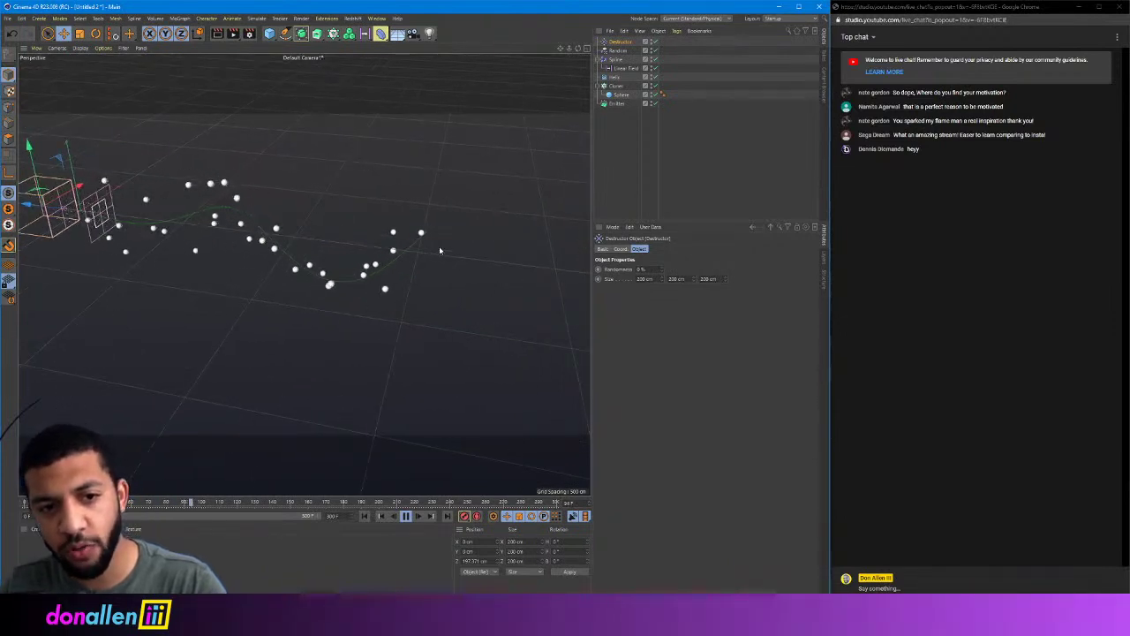
{"action": "scroll", "coordinate": [463, 224], "scroll_direction": "up", "scroll_amount": 5}
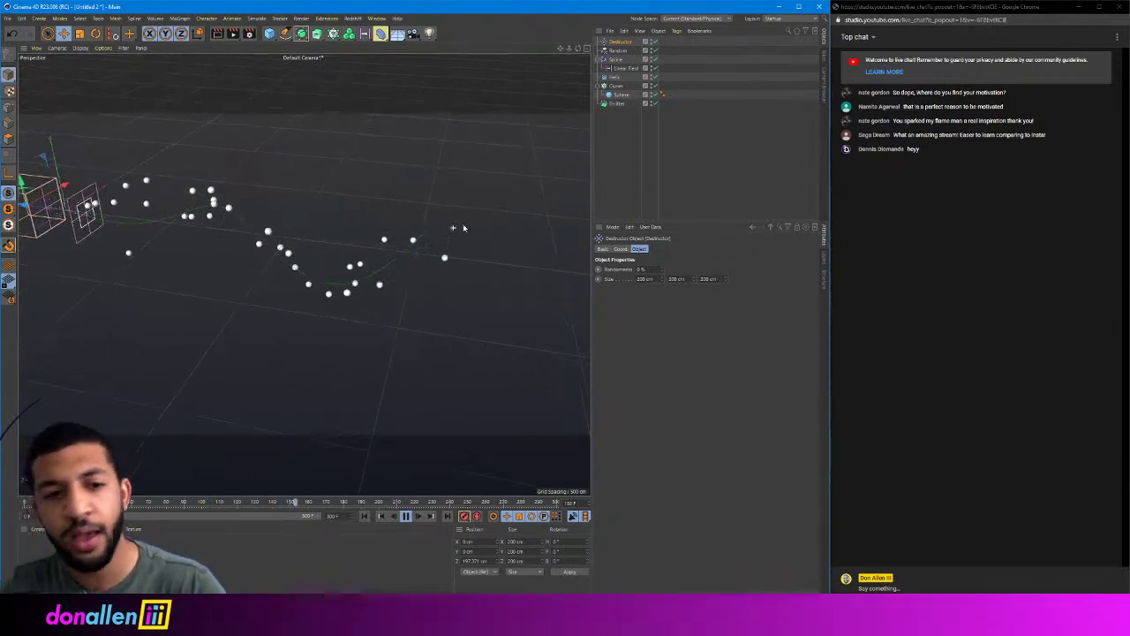
{"action": "left_click_drag", "start_coordinate": [455, 211], "coordinate": [400, 252], "text": "alt"}
{"action": "scroll", "coordinate": [285, 199], "scroll_direction": "down", "scroll_amount": 5}
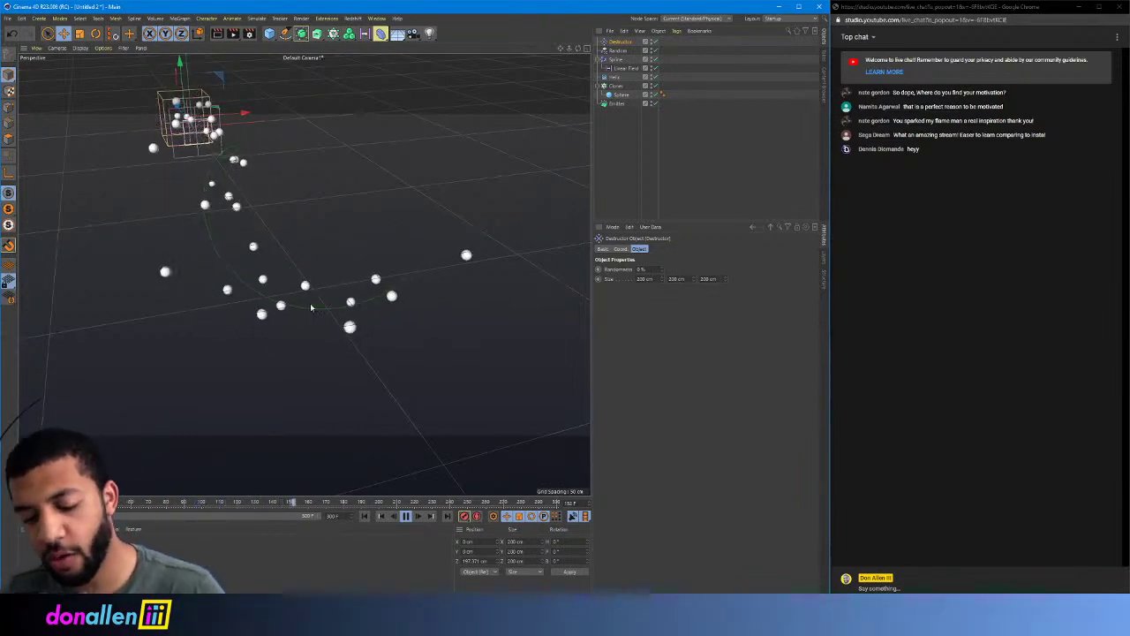
{"action": "left_click_drag", "start_coordinate": [315, 199], "coordinate": [403, 268], "text": "alt"}
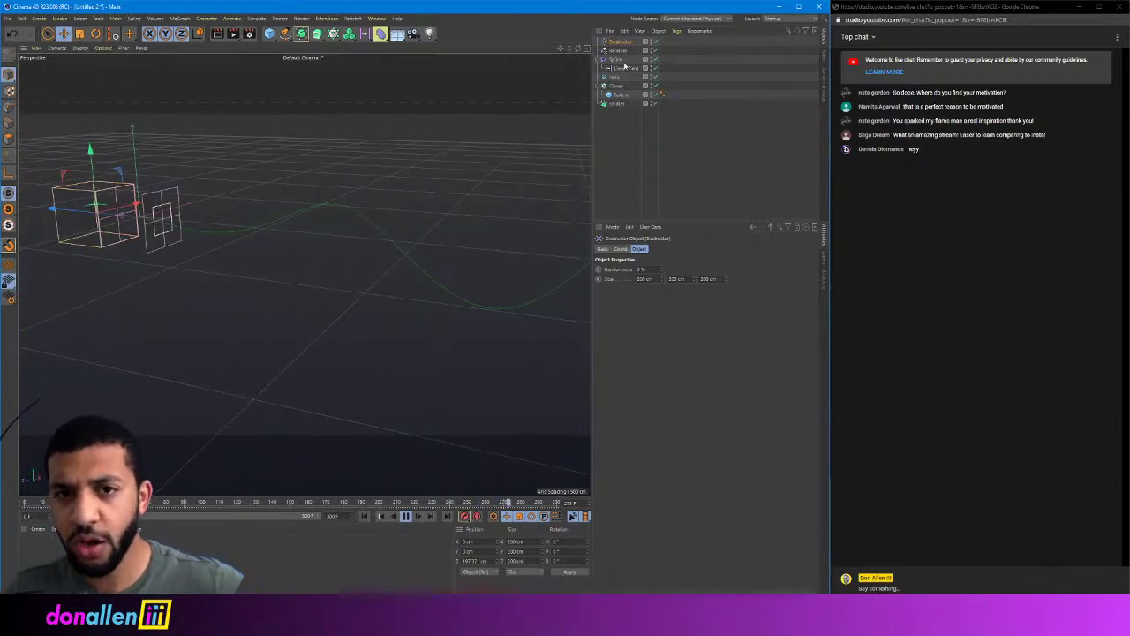
- Set the Emitter's editor birthrate to 50 and replay the particle animation from the first frame
{"action": "left_click", "coordinate": [617, 104]}
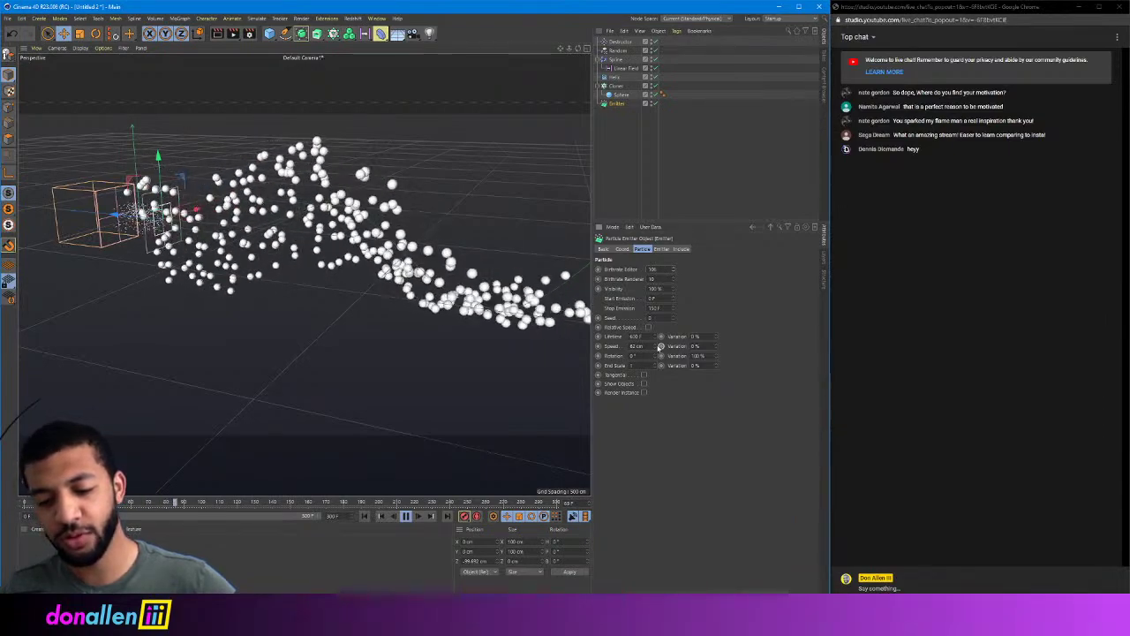
{"action": "left_click_drag", "start_coordinate": [550, 205], "coordinate": [356, 171], "text": "alt"}
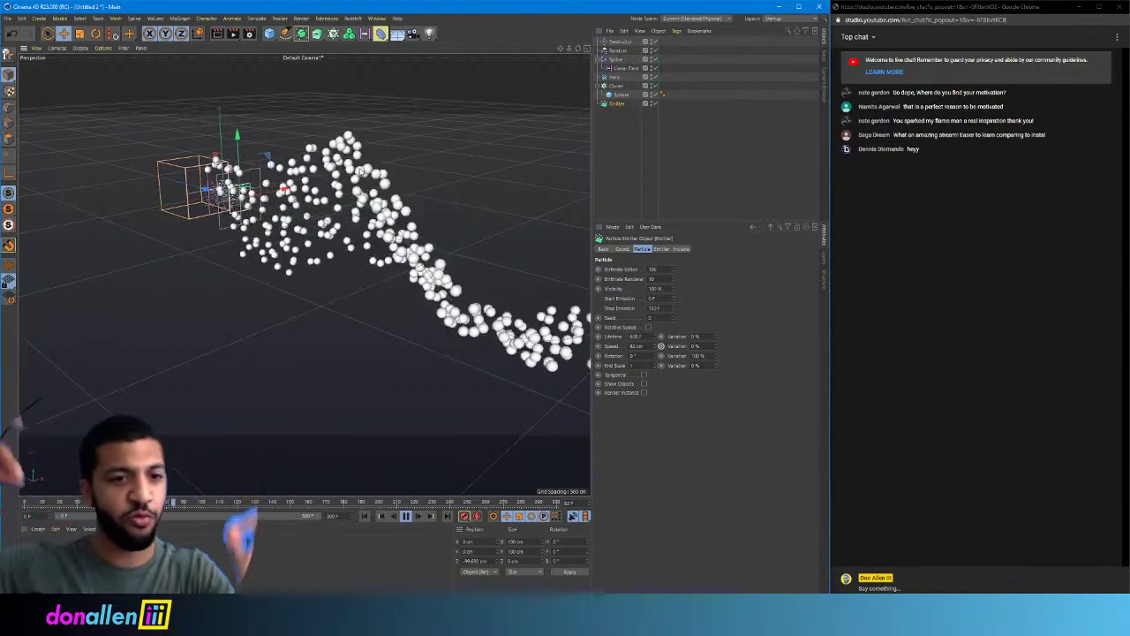
{"action": "mouse_move", "coordinate": [474, 162]}
{"action": "left_mouse_down", "text": "alt"}
{"action": "mouse_move", "coordinate": [327, 144]}
{"action": "mouse_move", "coordinate": [485, 152]}
{"action": "left_mouse_up", "text": "alt"}
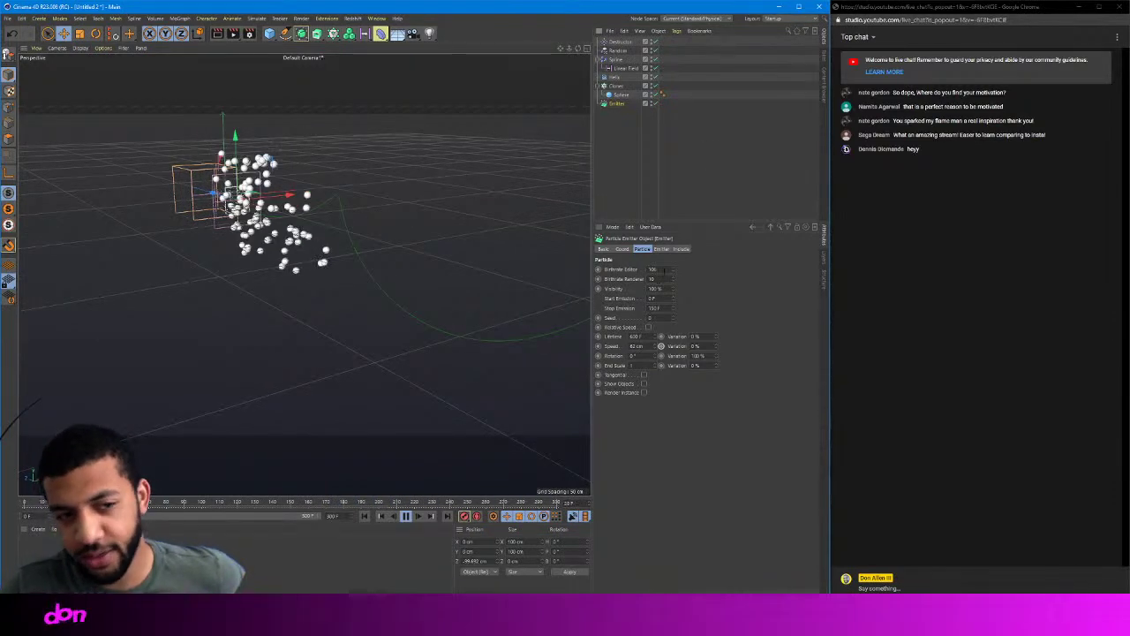
{"action": "left_click_drag", "start_coordinate": [664, 270], "coordinate": [620, 269]}
{"action": "type", "text": "50"}
{"action": "key", "text": "Return"}
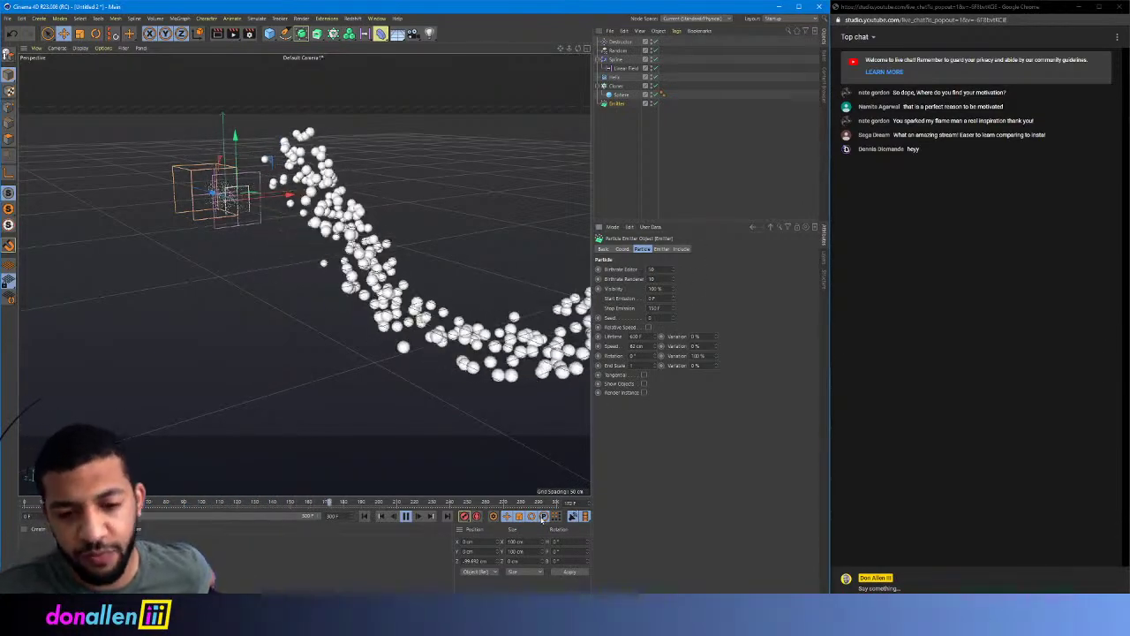
{"action": "left_click", "coordinate": [365, 517]}
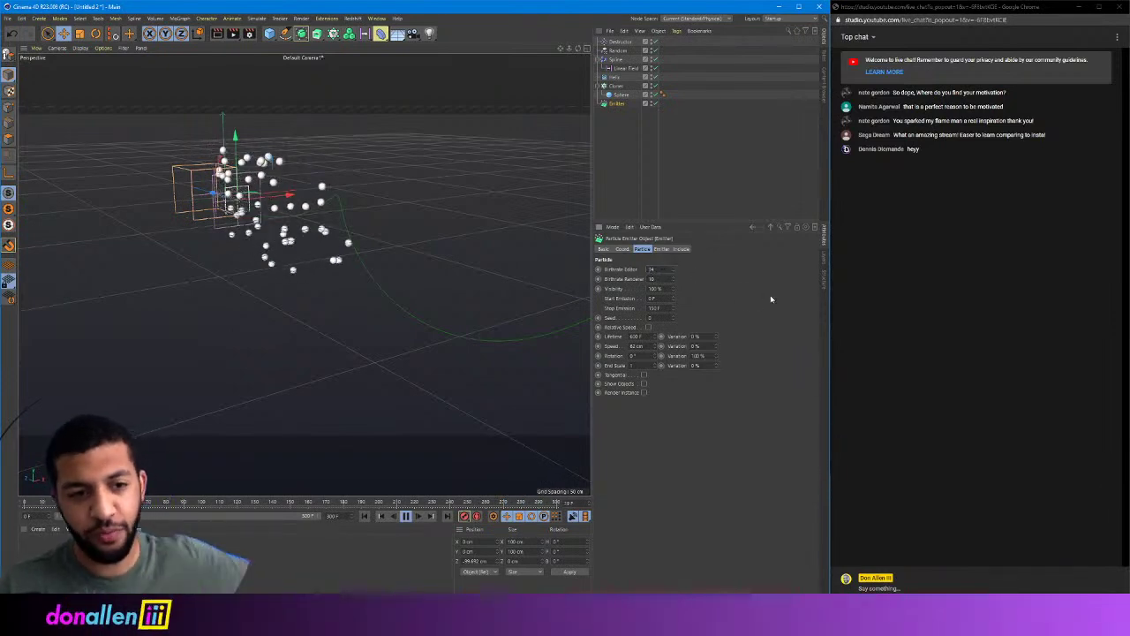
{"action": "left_click", "coordinate": [461, 318]}
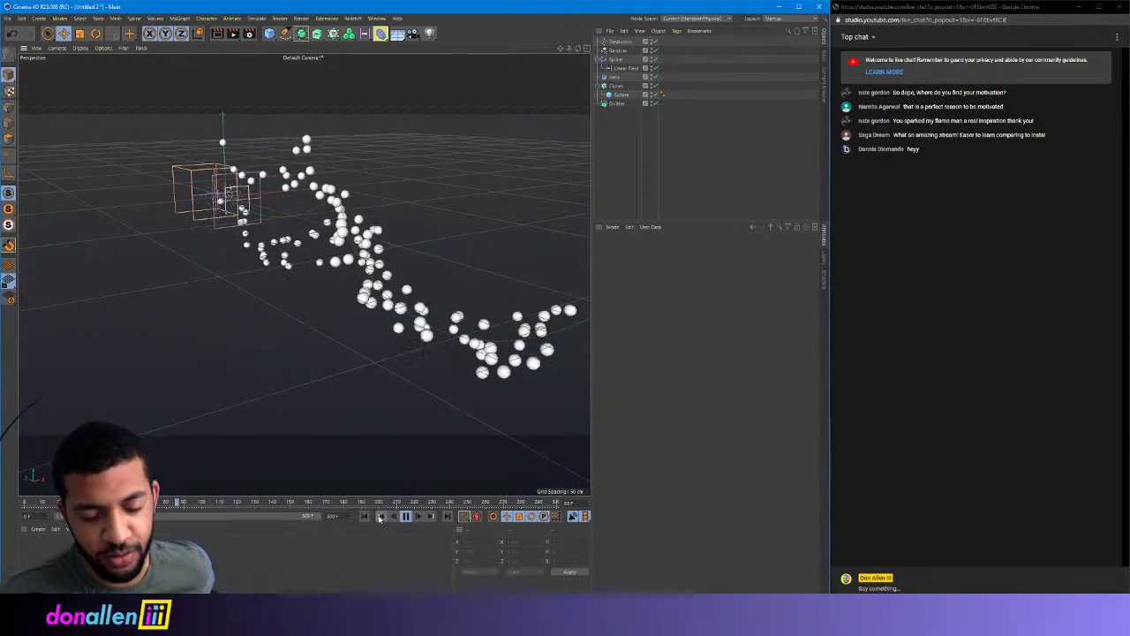
- Replay the animation from the first frame and examine from several angles how the cloned spheres follow the helix
{"action": "left_click_drag", "start_coordinate": [462, 171], "coordinate": [285, 184], "text": "alt"}
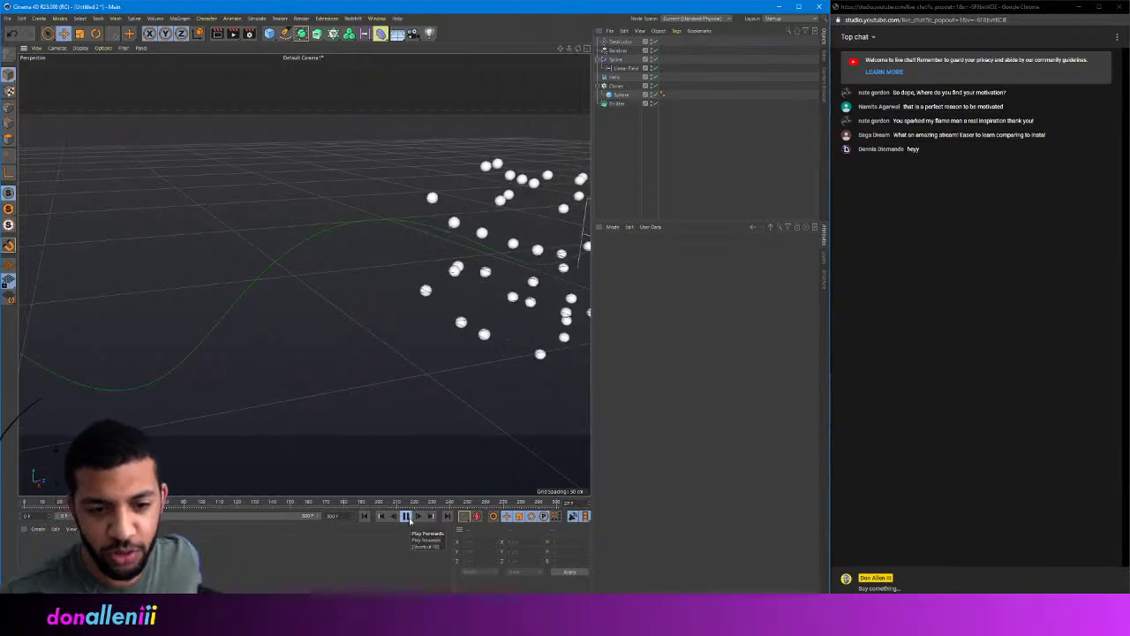
{"action": "left_click", "coordinate": [407, 516]}
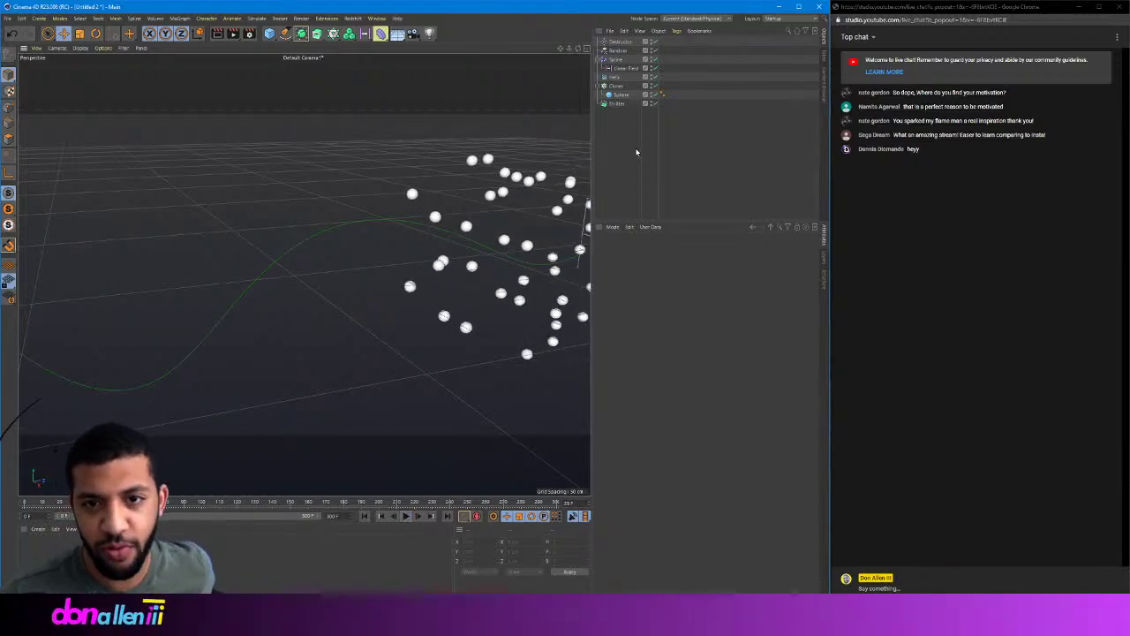
{"action": "left_click", "coordinate": [618, 93]}
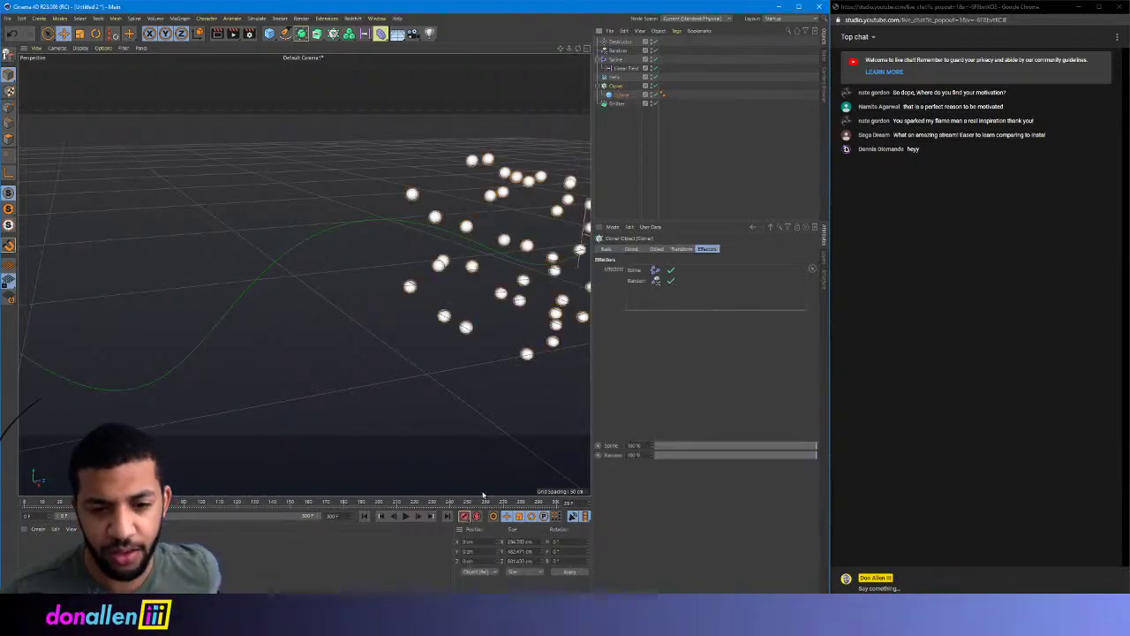
{"action": "left_click", "coordinate": [371, 520]}
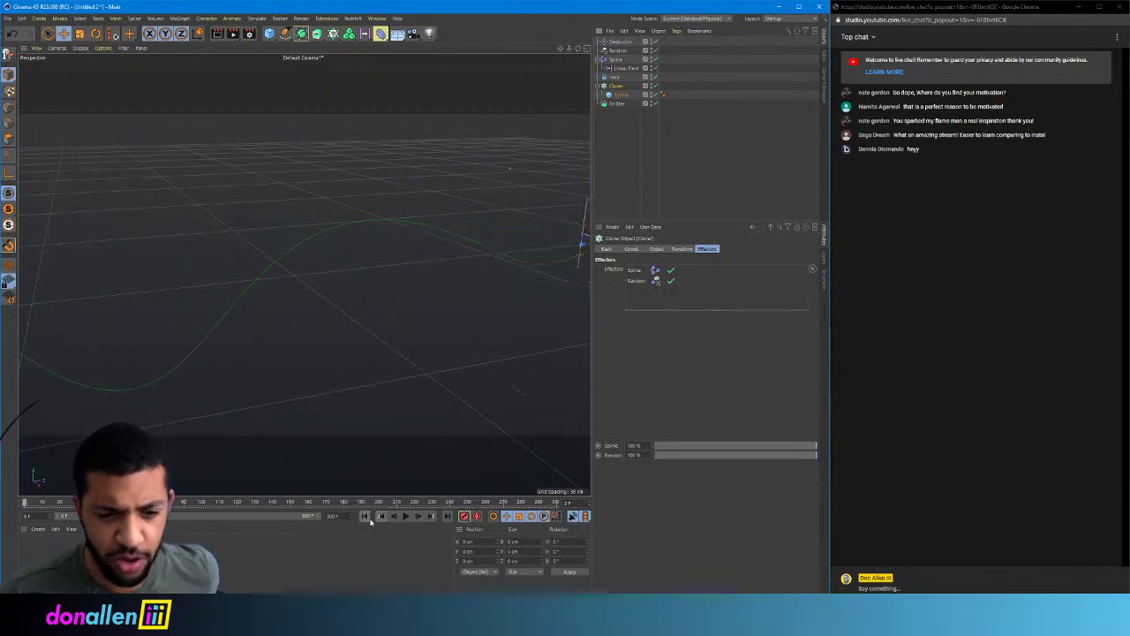
{"action": "right_click_drag", "start_coordinate": [451, 143], "coordinate": [380, 143], "text": "alt"}
{"action": "left_click_drag", "start_coordinate": [380, 143], "coordinate": [300, 144], "text": "alt"}
{"action": "middle_click_drag", "start_coordinate": [300, 143], "coordinate": [459, 264], "text": "alt"}
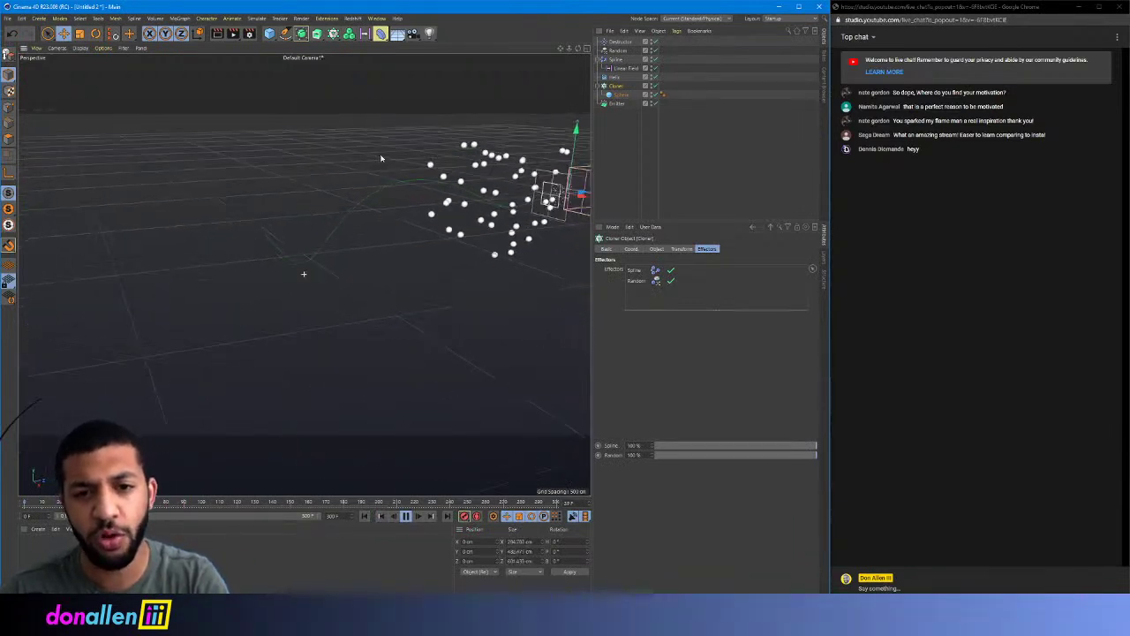
{"action": "left_click_drag", "start_coordinate": [256, 238], "coordinate": [321, 212], "text": "alt"}
{"action": "middle_click_drag", "start_coordinate": [320, 212], "coordinate": [324, 178], "text": "alt"}
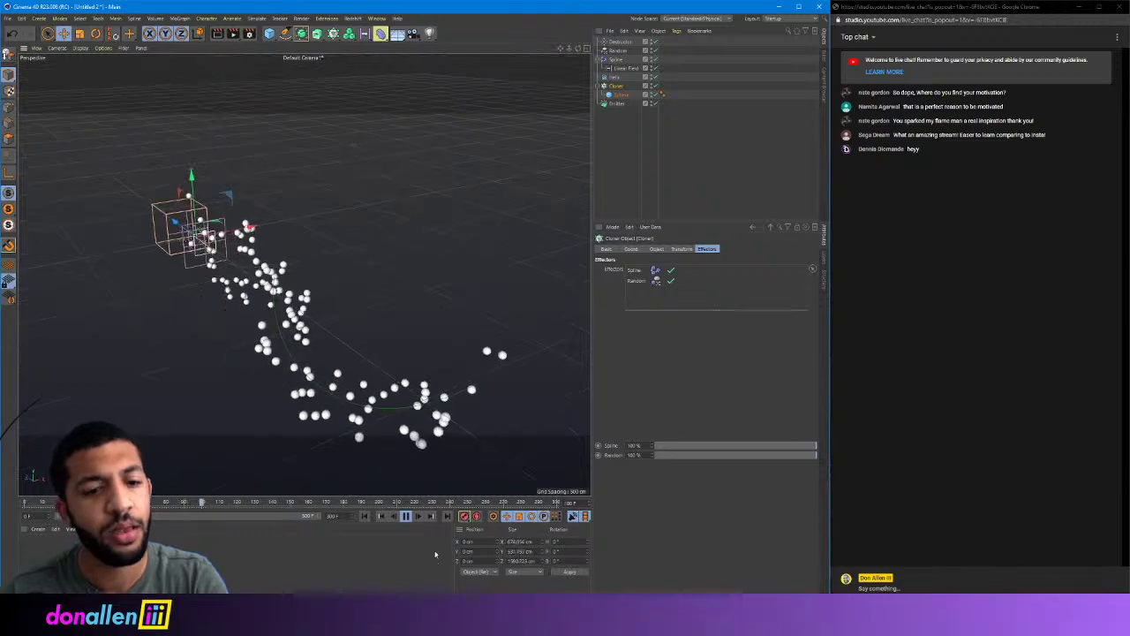
{"action": "left_click", "coordinate": [406, 516]}
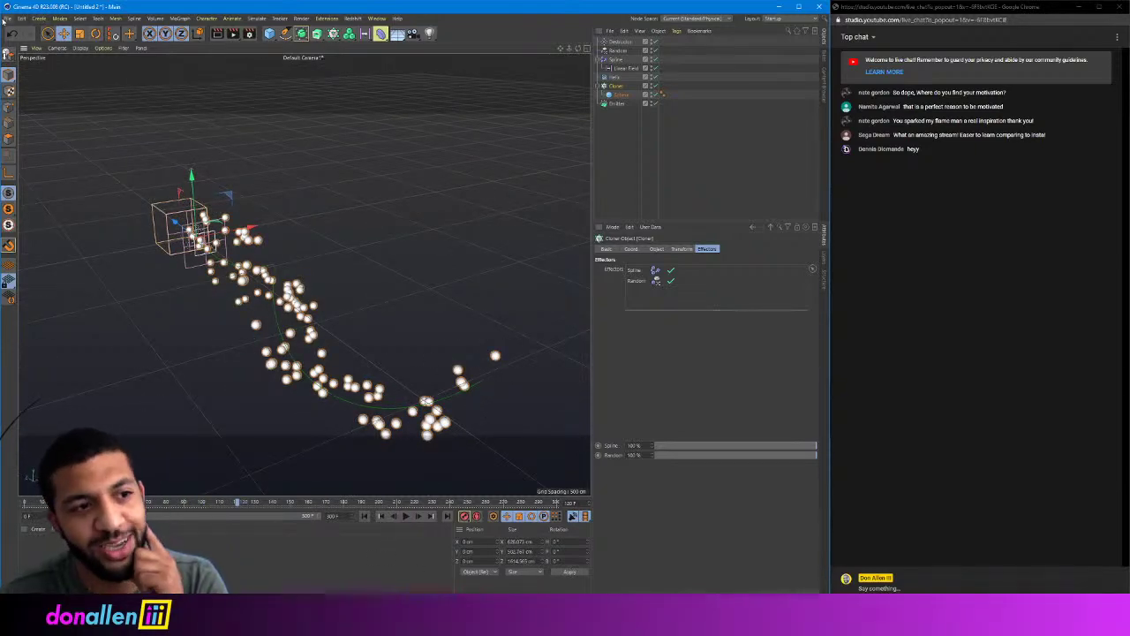
- Save the scene as a new project file in the Particle_tracer folder
{"action": "left_click", "coordinate": [7, 17]}
{"action": "left_click", "coordinate": [37, 104]}
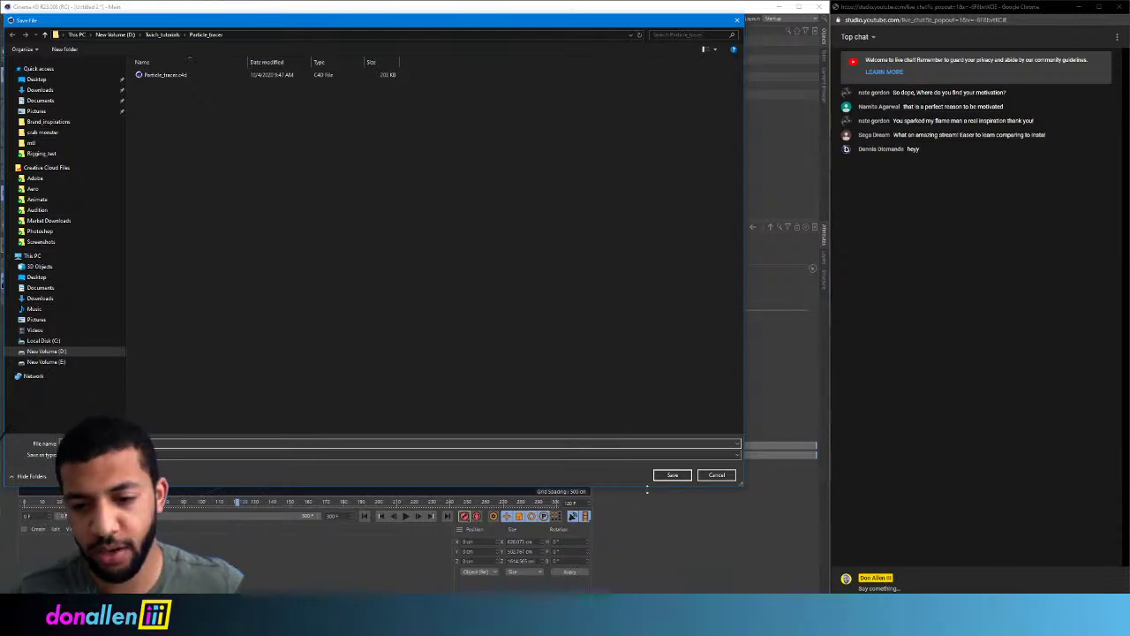
{"action": "left_click", "coordinate": [669, 476]}
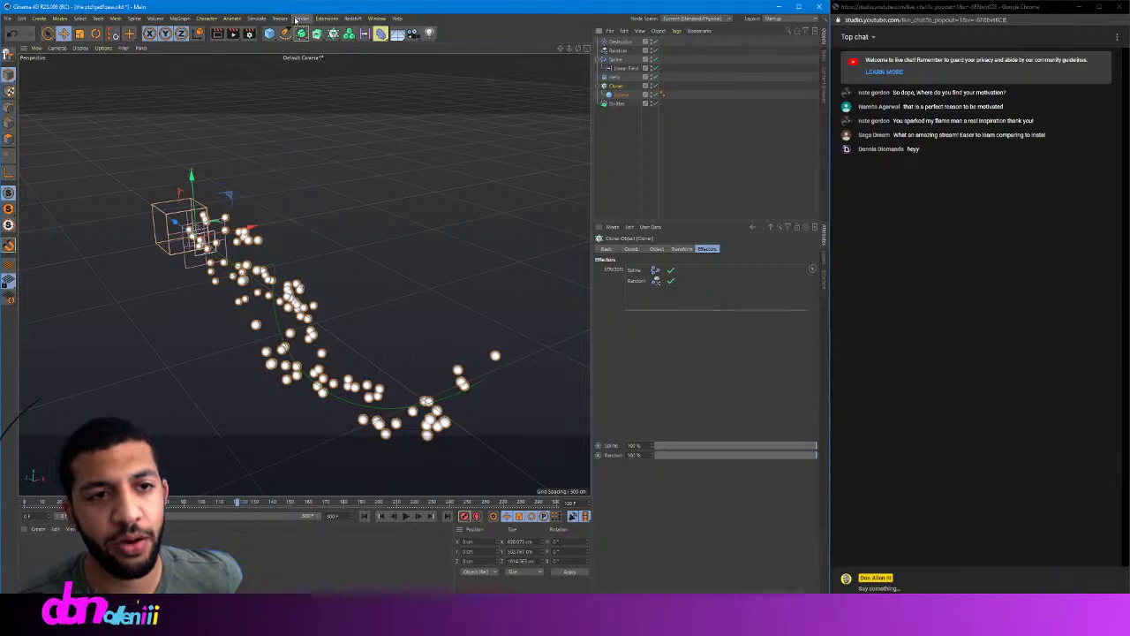
- Add a MoGraph Tracer linked to the Cloner and replay the animation to check the traced paths
{"action": "left_click", "coordinate": [181, 19]}
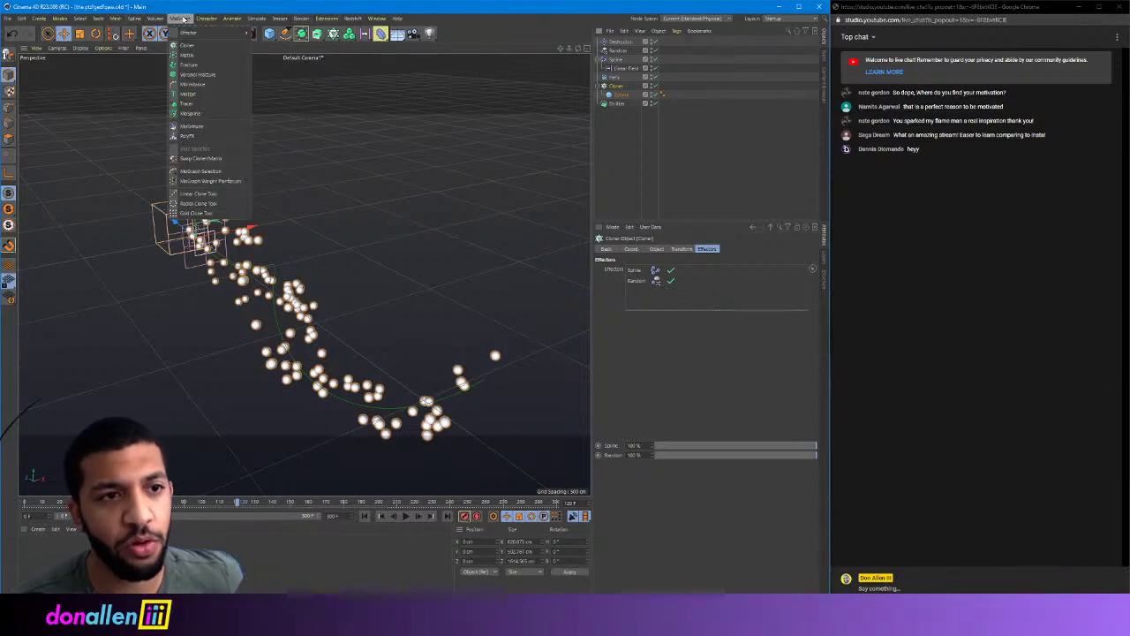
{"action": "left_click", "coordinate": [189, 104]}
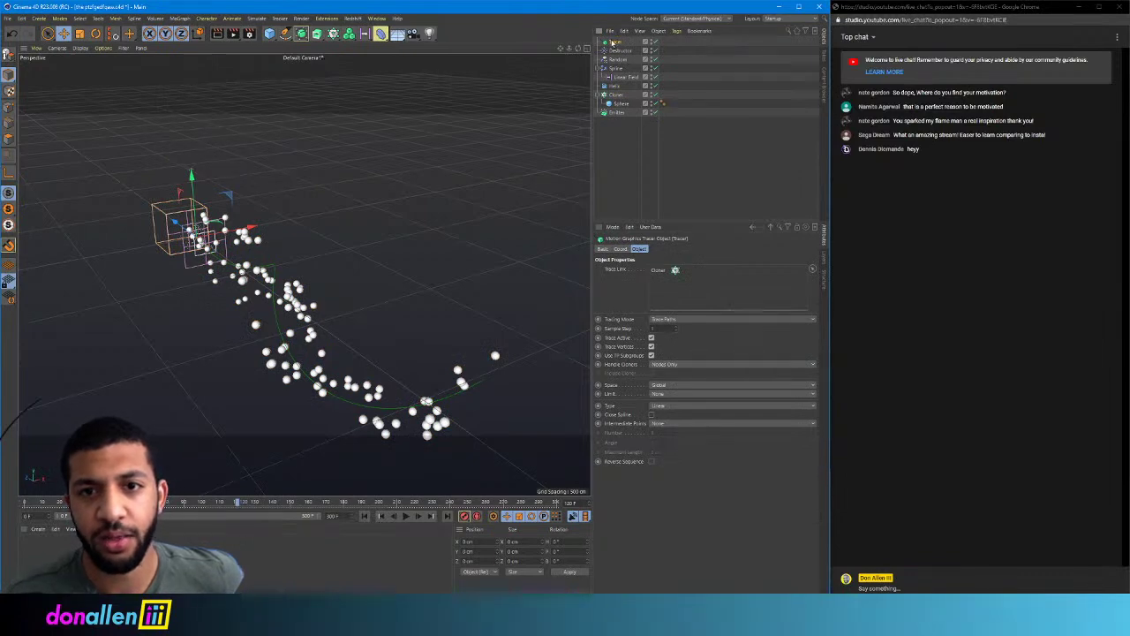
{"action": "left_click", "coordinate": [365, 517]}
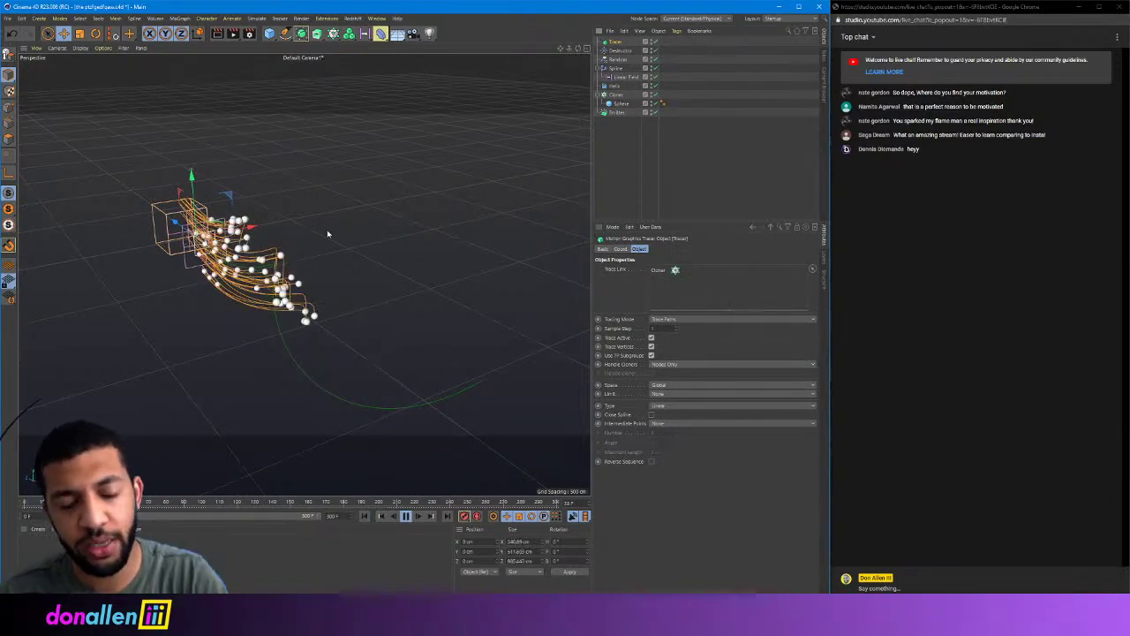
{"action": "middle_click", "coordinate": [303, 176]}
{"action": "left_click", "coordinate": [300, 50]}
{"action": "mouse_move", "coordinate": [373, 279]}
{"action": "left_mouse_down", "text": "alt"}
{"action": "mouse_move", "coordinate": [265, 262]}
{"action": "mouse_move", "coordinate": [379, 259]}
{"action": "left_mouse_up", "text": "alt"}
{"action": "middle_click_drag", "start_coordinate": [379, 260], "coordinate": [348, 179], "text": "alt"}
{"action": "left_click_drag", "start_coordinate": [349, 179], "coordinate": [356, 391], "text": "alt"}
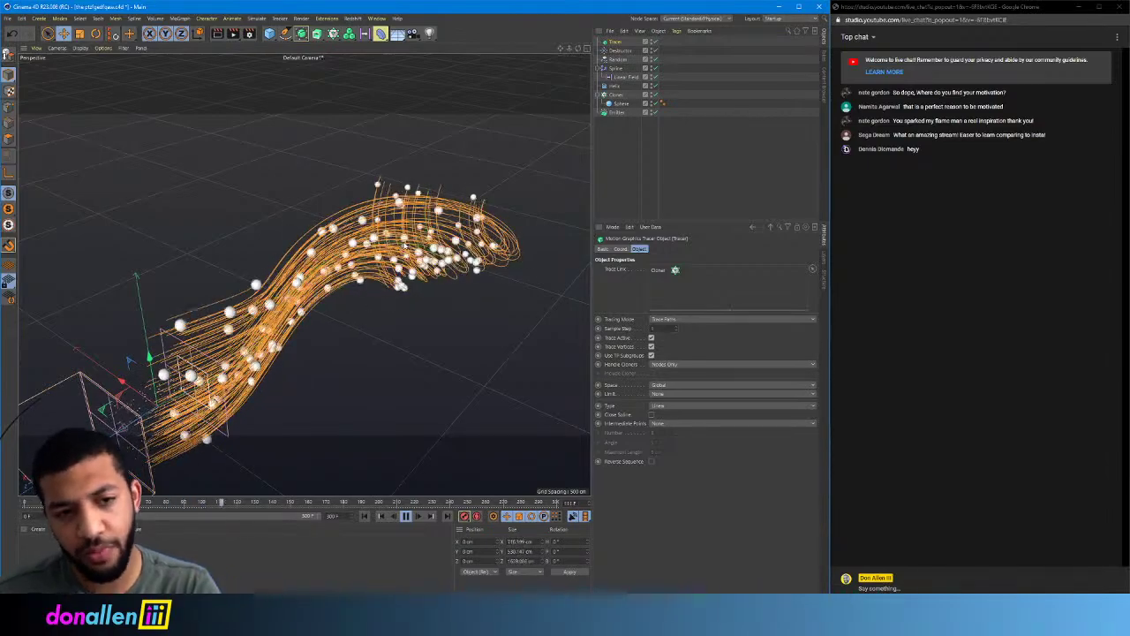
{"action": "left_click_drag", "start_coordinate": [455, 350], "coordinate": [310, 328], "text": "alt"}
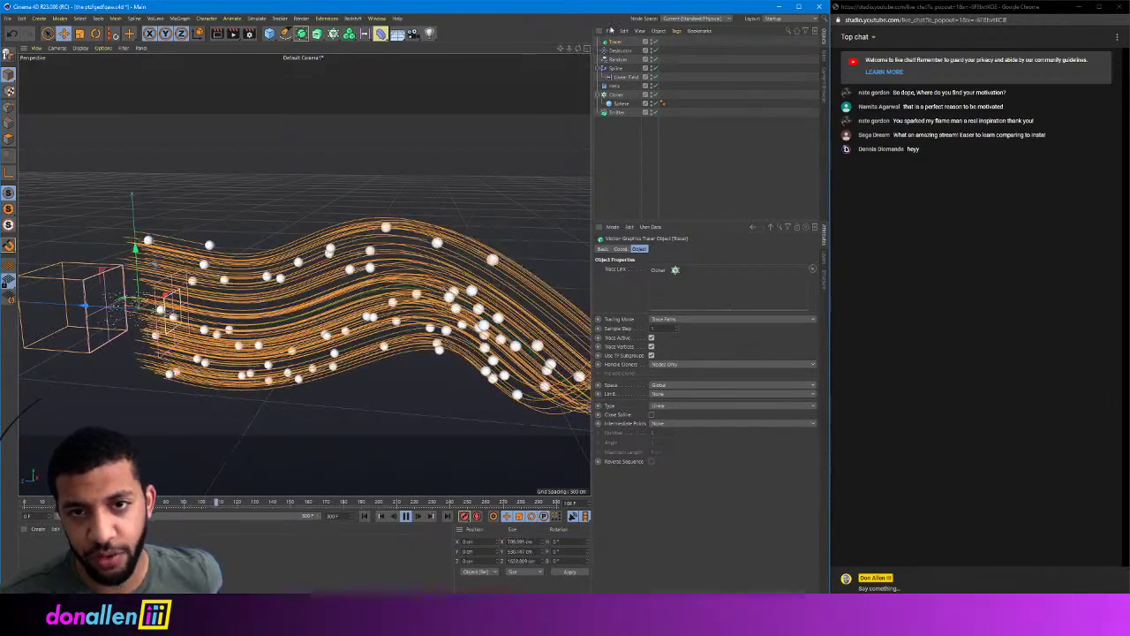
- Review the Emitter's particle settings and replay the traced stream from the first frame, viewing it from other angles
{"action": "left_click", "coordinate": [616, 113]}
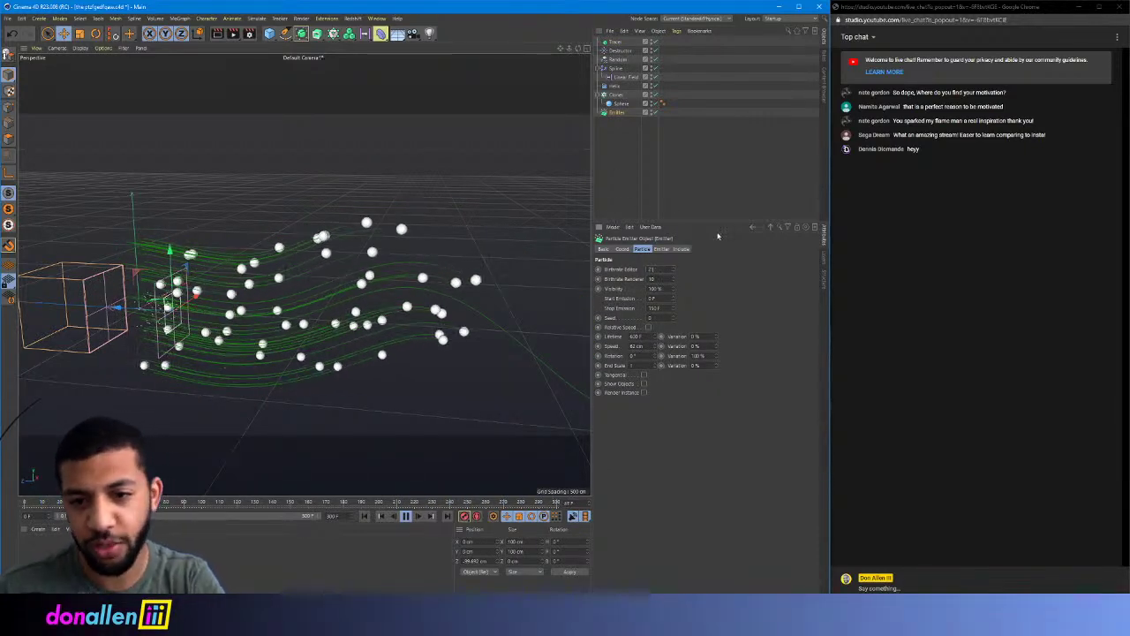
{"action": "left_click", "coordinate": [364, 518]}
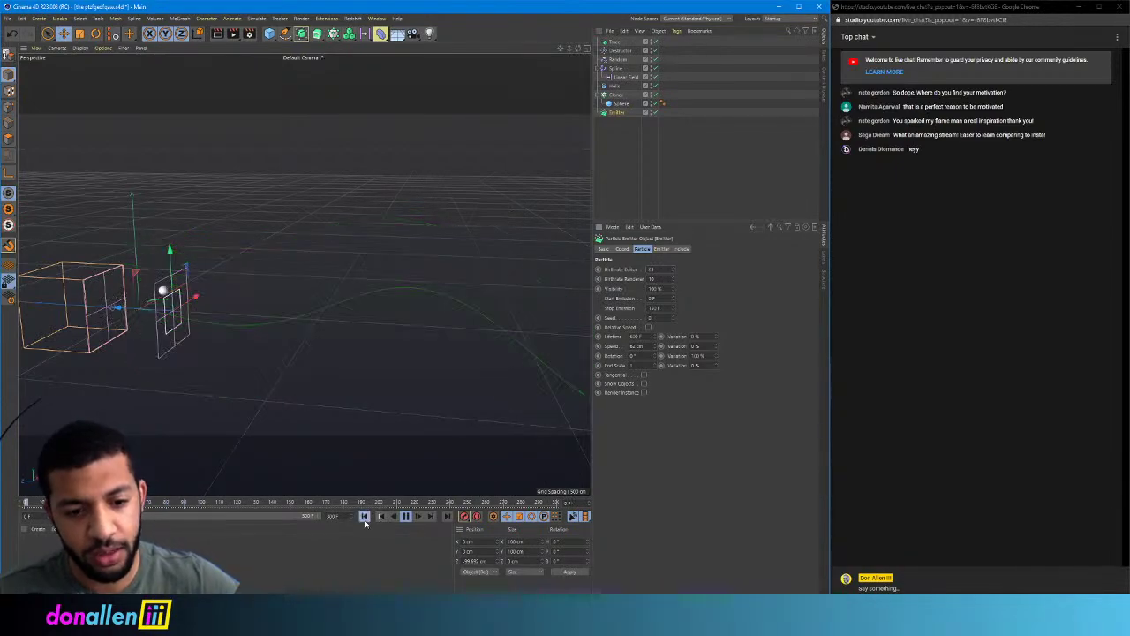
{"action": "left_click_drag", "start_coordinate": [427, 367], "coordinate": [377, 345], "text": "alt"}
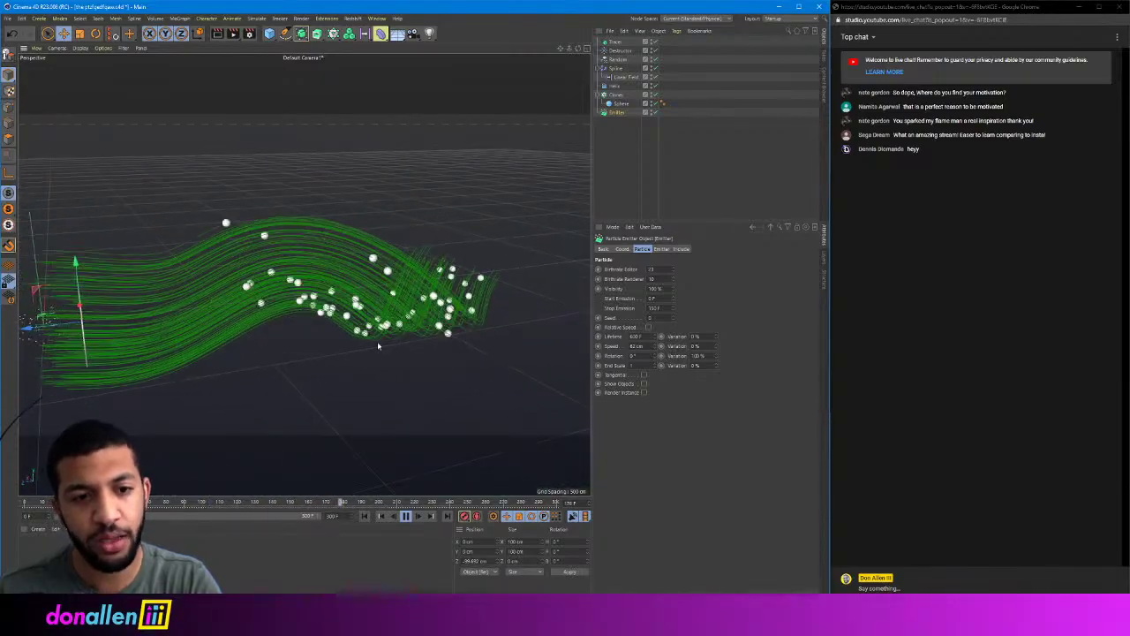
{"action": "left_click_drag", "start_coordinate": [345, 125], "coordinate": [394, 262], "text": "alt"}
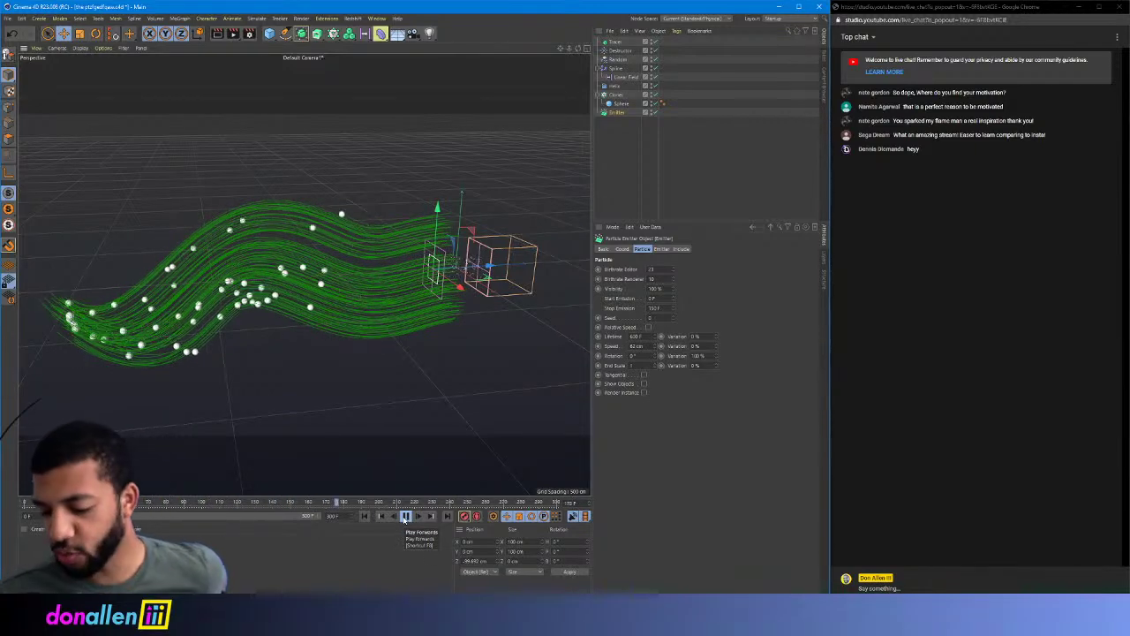
- Add an n-Side spline as the profile for the traced paths and set its radius to 15 cm
{"action": "left_click", "coordinate": [617, 43]}
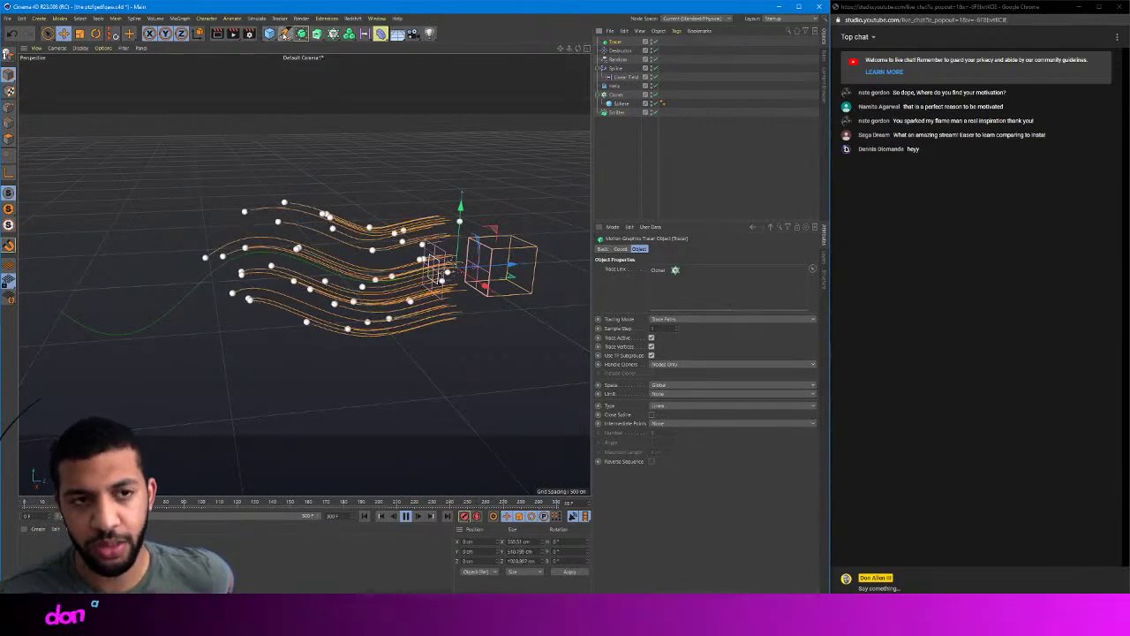
{"action": "left_click", "coordinate": [286, 33]}
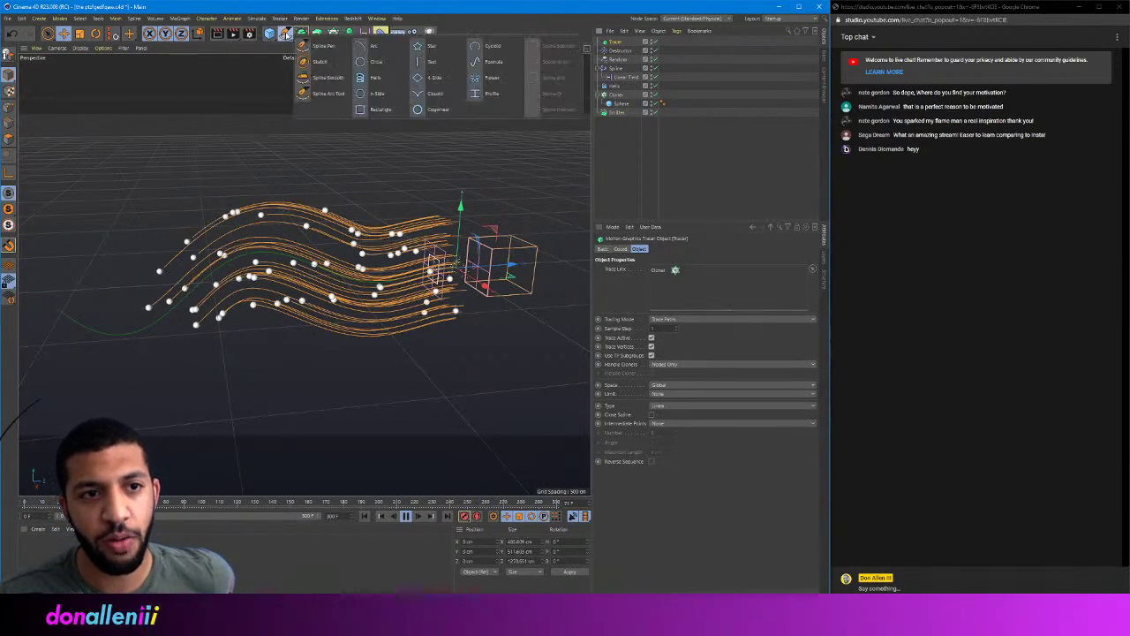
{"action": "left_click", "coordinate": [385, 100]}
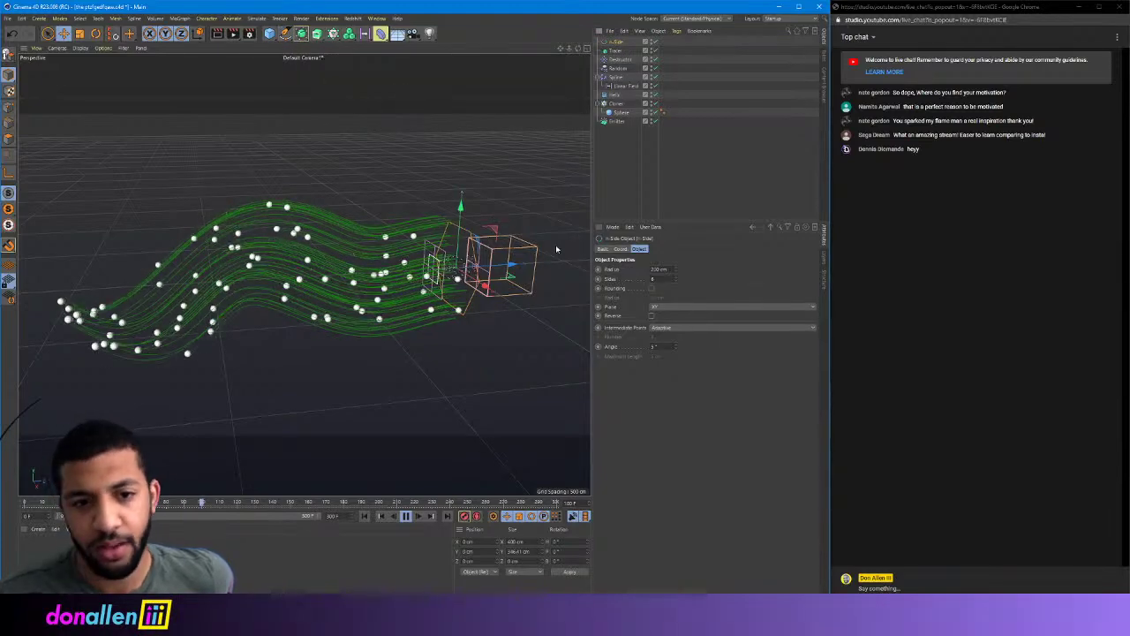
{"action": "left_click_drag", "start_coordinate": [460, 266], "coordinate": [491, 261], "text": "alt"}
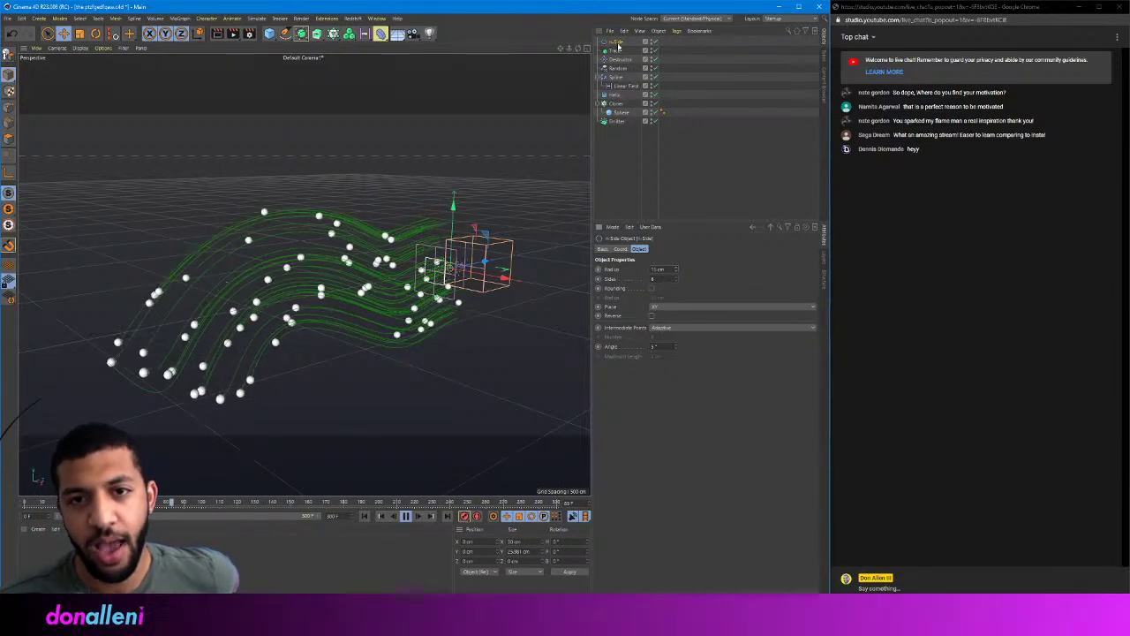
- Reorder the n-Side spline directly below the Tracer and add a Sweep object to the scene
{"action": "left_click_drag", "start_coordinate": [619, 44], "coordinate": [621, 54]}
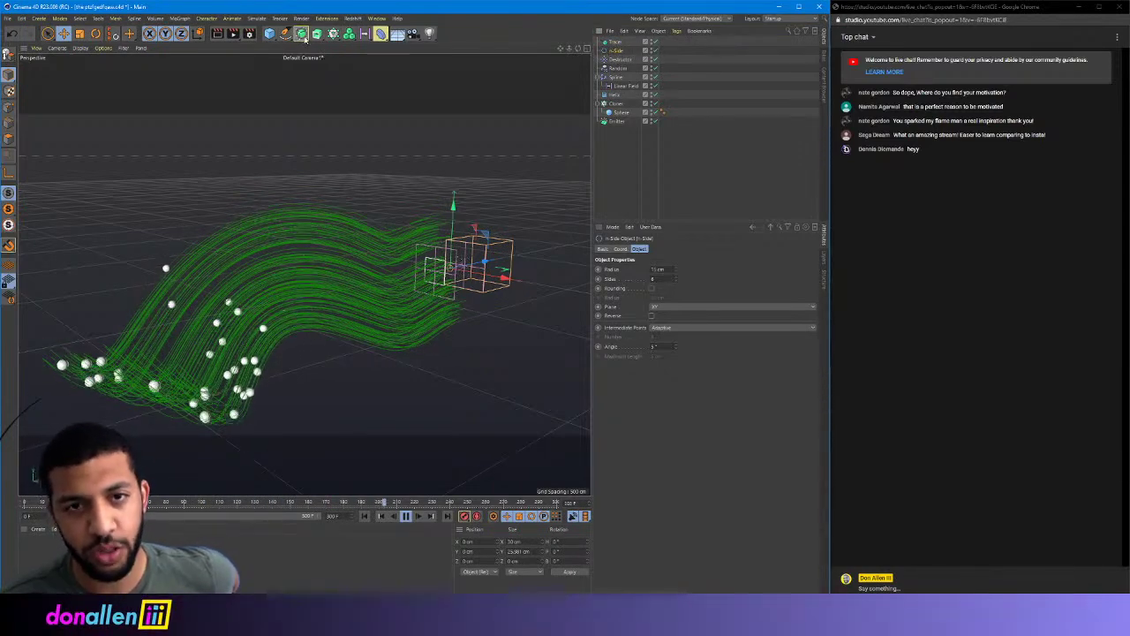
{"action": "left_click", "coordinate": [301, 34]}
{"action": "left_click", "coordinate": [316, 32]}
{"action": "left_click", "coordinate": [351, 93]}
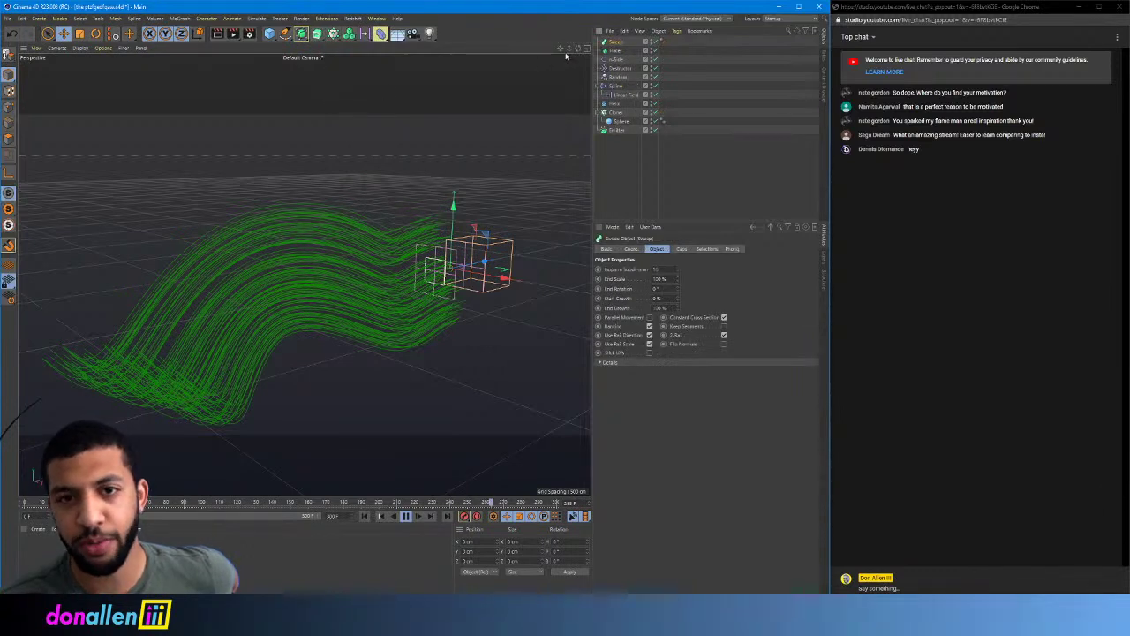
- Nest the n-Side spline and the Tracer inside the Sweep, profile first, and inspect the swept tubes during playback
{"action": "left_click_drag", "start_coordinate": [621, 44], "coordinate": [618, 43]}
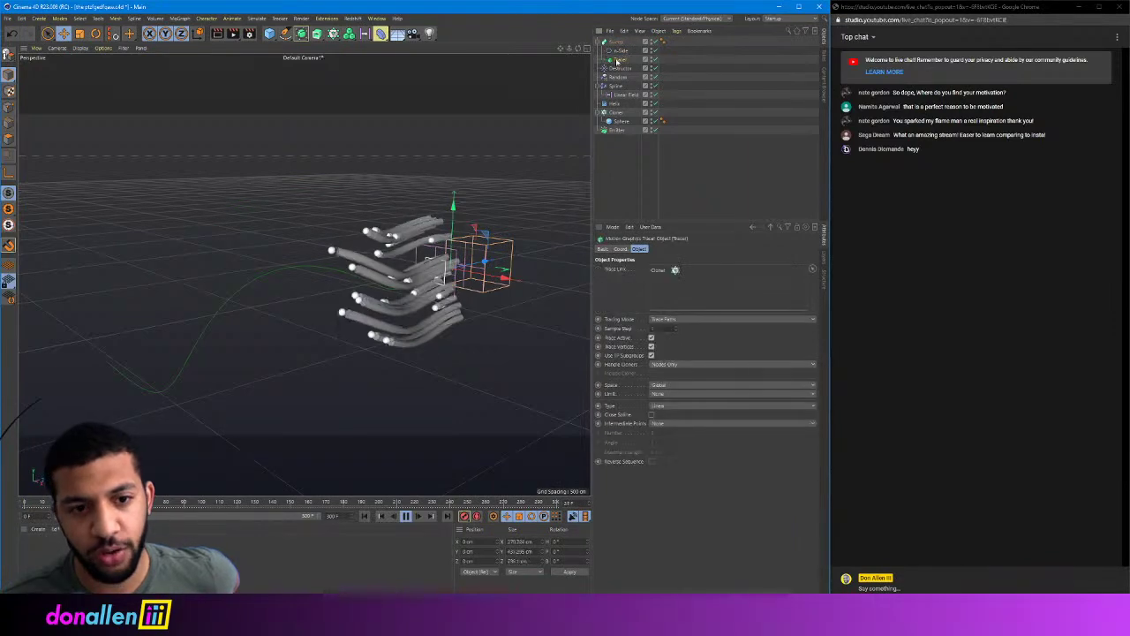
{"action": "left_click_drag", "start_coordinate": [397, 164], "coordinate": [454, 147], "text": "alt"}
{"action": "right_click_drag", "start_coordinate": [453, 147], "coordinate": [515, 148], "text": "alt"}
{"action": "left_click_drag", "start_coordinate": [515, 149], "coordinate": [492, 103], "text": "alt"}
{"action": "right_click_drag", "start_coordinate": [492, 103], "coordinate": [343, 89], "text": "alt"}
{"action": "left_click_drag", "start_coordinate": [344, 88], "coordinate": [369, 239], "text": "alt"}
{"action": "right_click_drag", "start_coordinate": [368, 239], "coordinate": [580, 212], "text": "alt"}
{"action": "left_click_drag", "start_coordinate": [580, 212], "coordinate": [518, 218], "text": "alt"}
{"action": "right_click_drag", "start_coordinate": [519, 216], "coordinate": [490, 273], "text": "alt"}
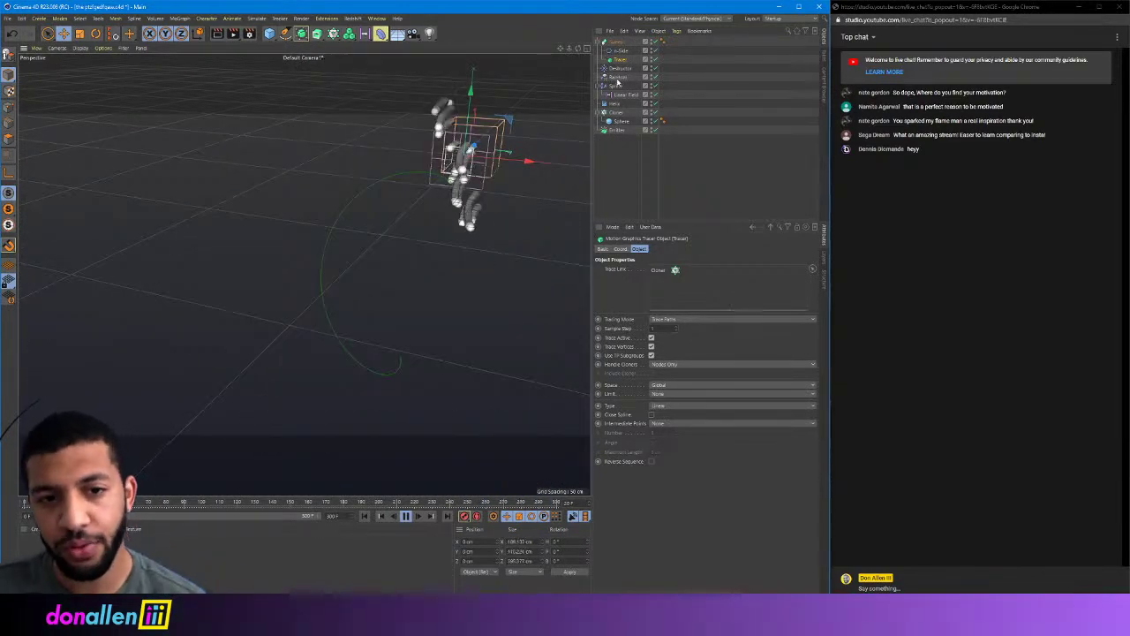
- Set the Emitter's Birthrate Editor to 10 and replay the swept stream from the first frame
{"action": "left_click", "coordinate": [616, 129]}
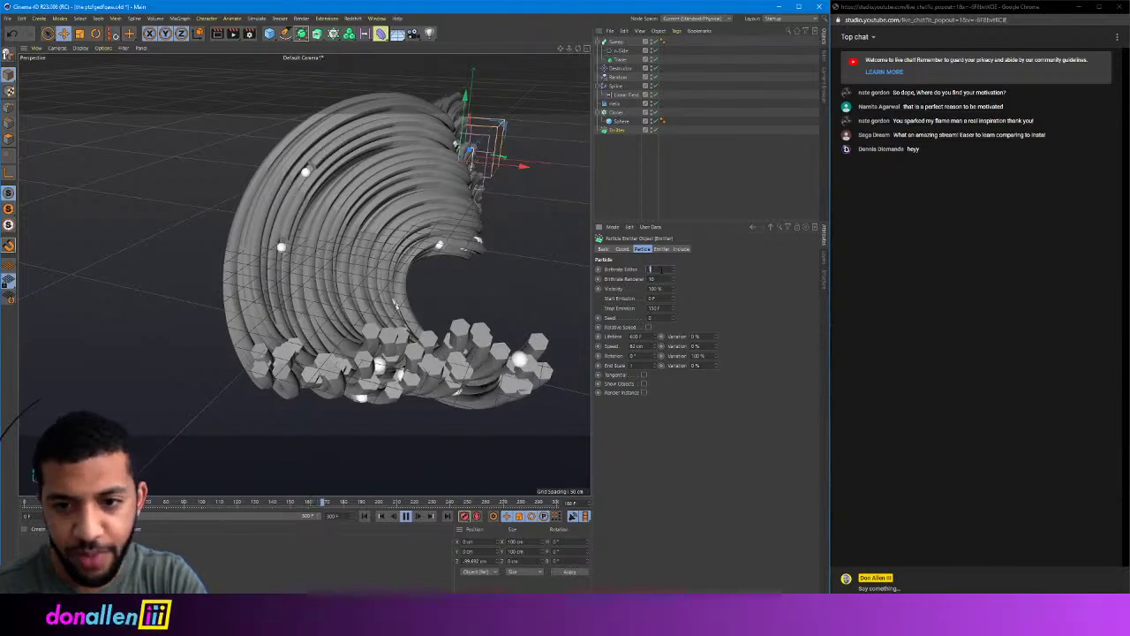
{"action": "left_click", "coordinate": [363, 516]}
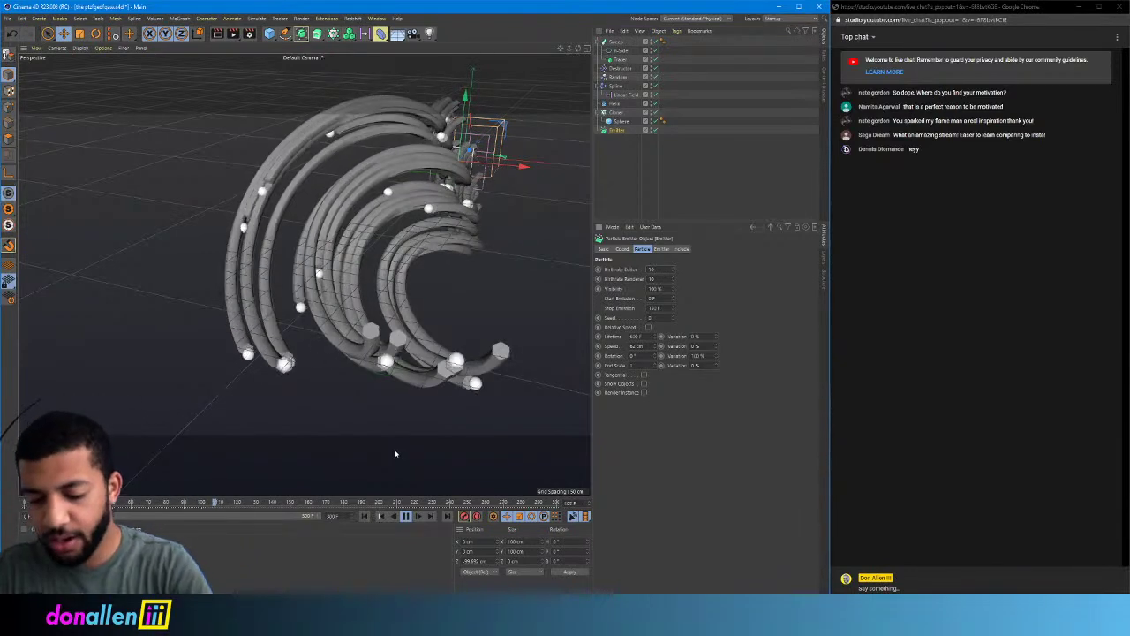
{"action": "mouse_move", "coordinate": [496, 243]}
{"action": "left_mouse_down", "text": "alt"}
{"action": "mouse_move", "coordinate": [492, 255]}
{"action": "mouse_move", "coordinate": [476, 252]}
{"action": "left_mouse_up", "text": "alt"}
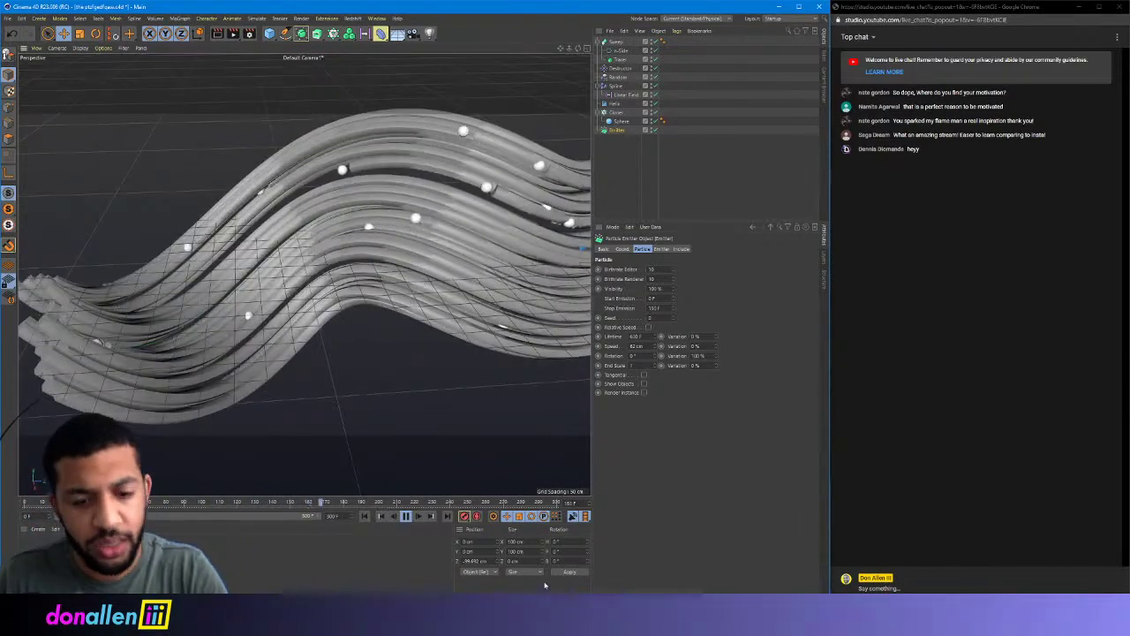
- View the sunset hillside clip beside the scene and minimize its window
{"action": "mouse_move", "coordinate": [345, 622]}
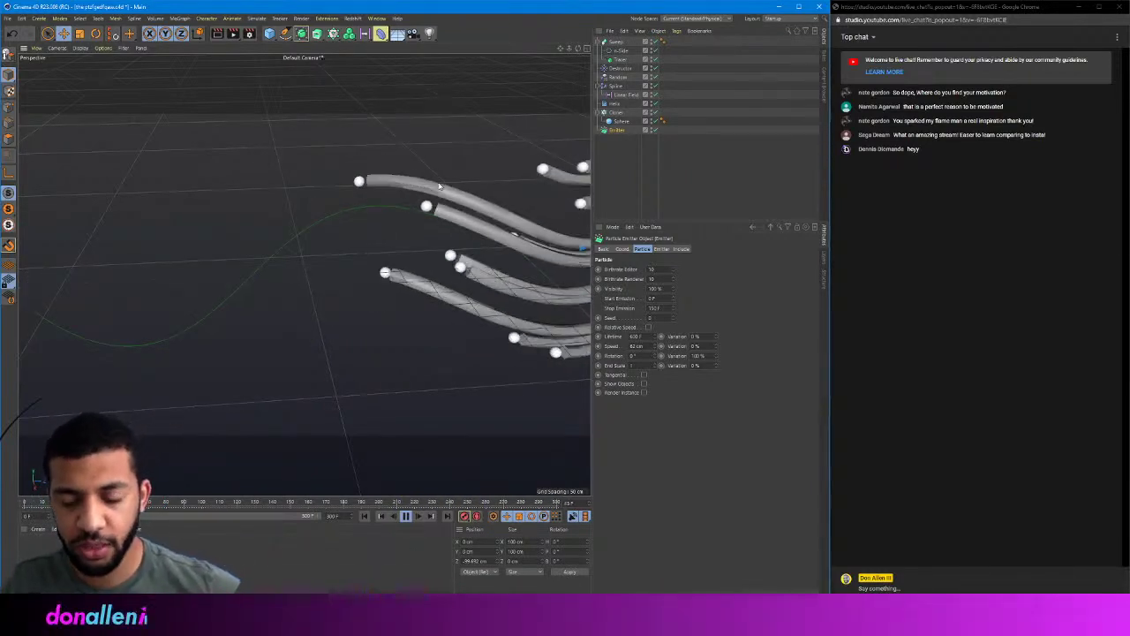
{"action": "key", "text": "super+Left"}
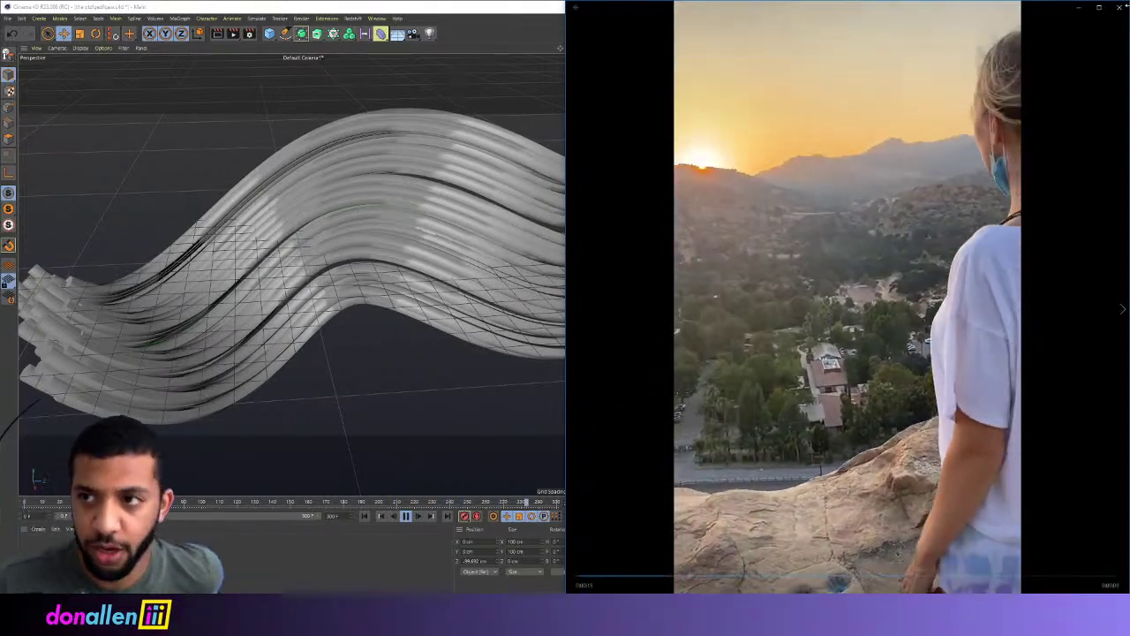
{"action": "left_click", "coordinate": [1076, 9]}
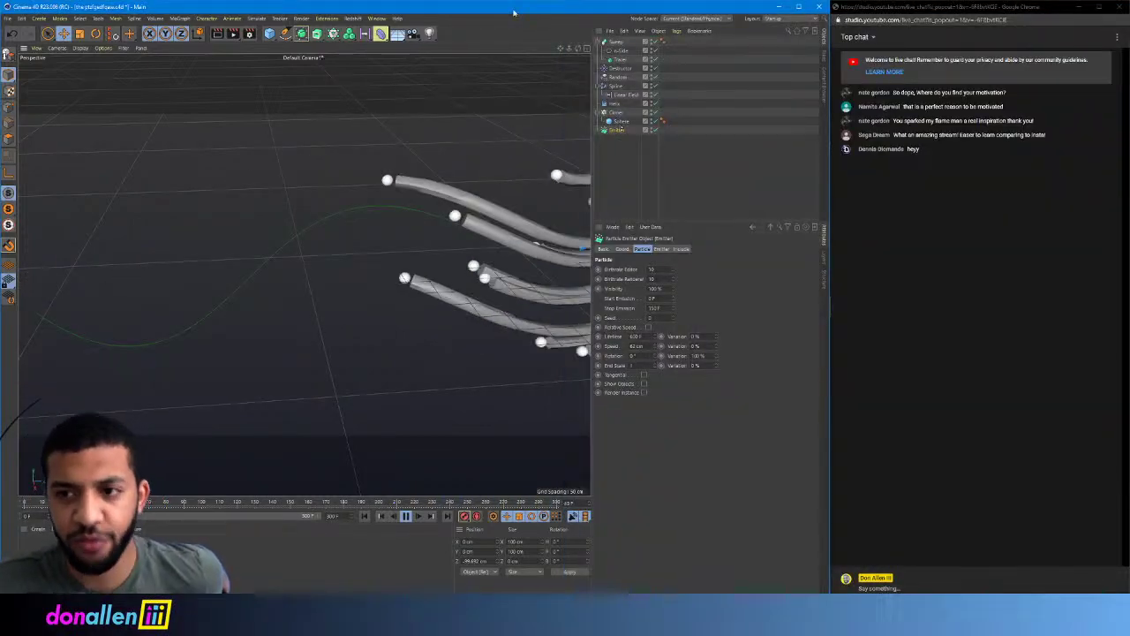
- Try larger Y and Z position variation in the Random effector to spread the swept paths more widely
{"action": "left_click", "coordinate": [503, 110]}
{"action": "right_click_drag", "start_coordinate": [502, 110], "coordinate": [382, 107], "text": "alt"}
{"action": "left_click_drag", "start_coordinate": [382, 107], "coordinate": [379, 217], "text": "alt"}
{"action": "right_click_drag", "start_coordinate": [324, 165], "coordinate": [415, 130], "text": "alt"}
{"action": "left_click_drag", "start_coordinate": [415, 130], "coordinate": [357, 143], "text": "alt"}
{"action": "left_click", "coordinate": [618, 78]}
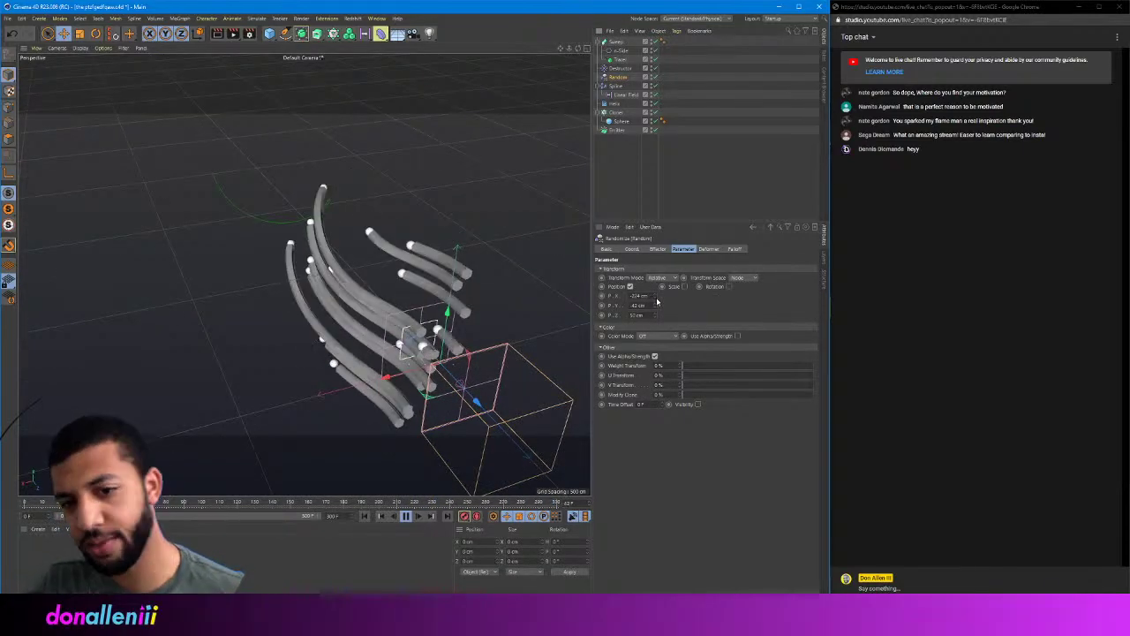
{"action": "mouse_move", "coordinate": [656, 305]}
{"action": "left_mouse_down"}
{"action": "mouse_move", "coordinate": [655, 282]}
{"action": "mouse_move", "coordinate": [654, 318]}
{"action": "left_mouse_up"}
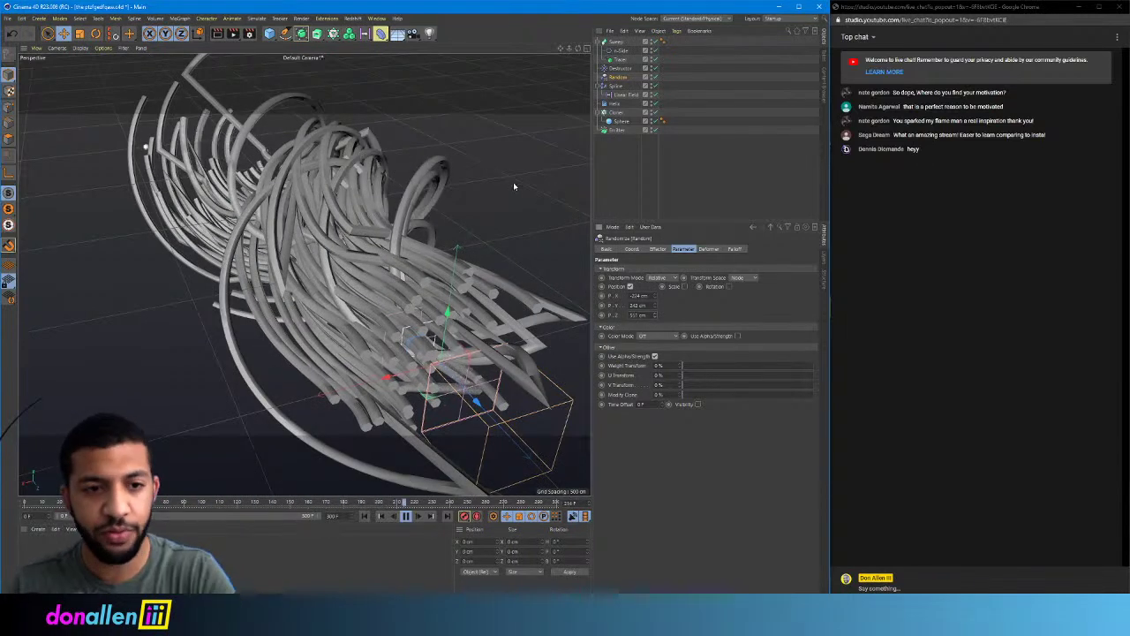
- Examine the widened swept paths during playback, in the four-view layout and up close in perspective
{"action": "left_click", "coordinate": [468, 170]}
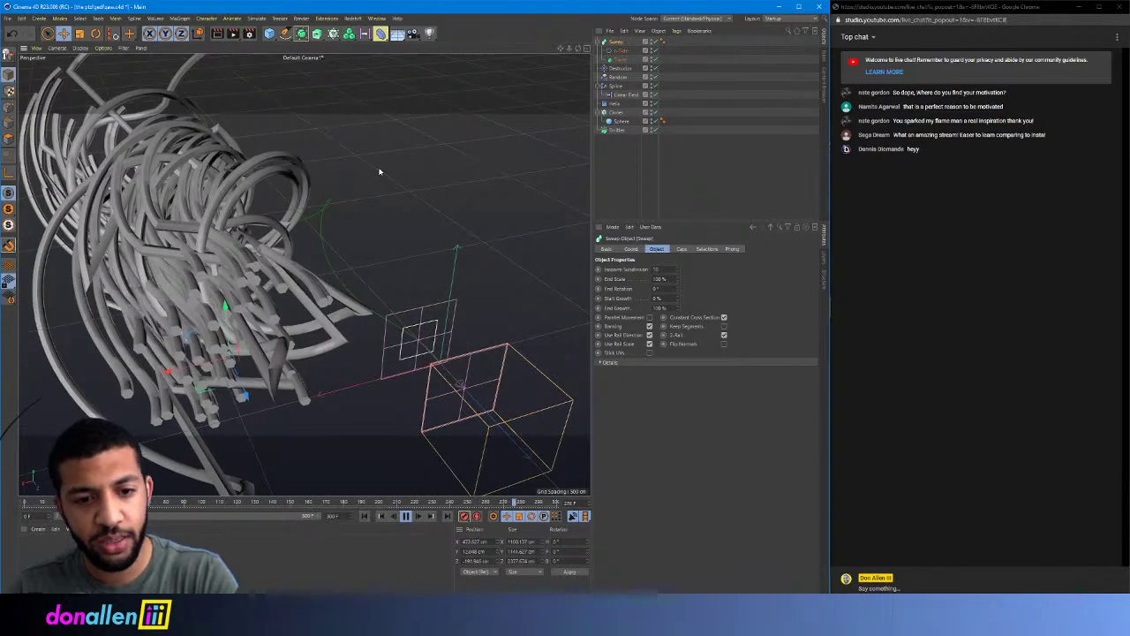
{"action": "left_click", "coordinate": [420, 199]}
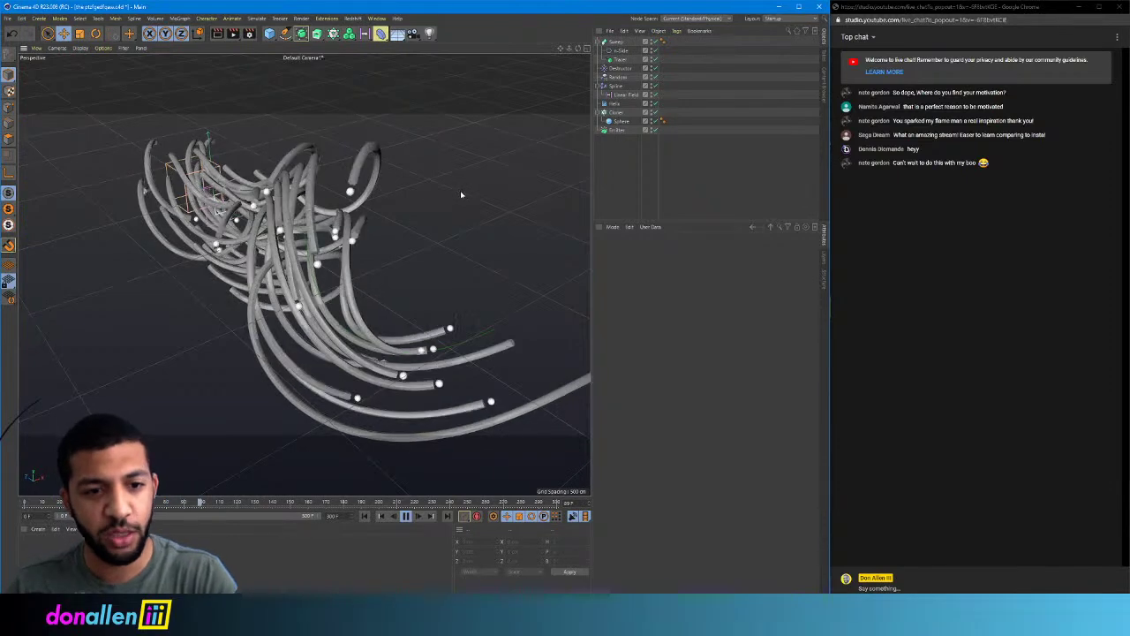
{"action": "middle_click", "coordinate": [437, 126]}
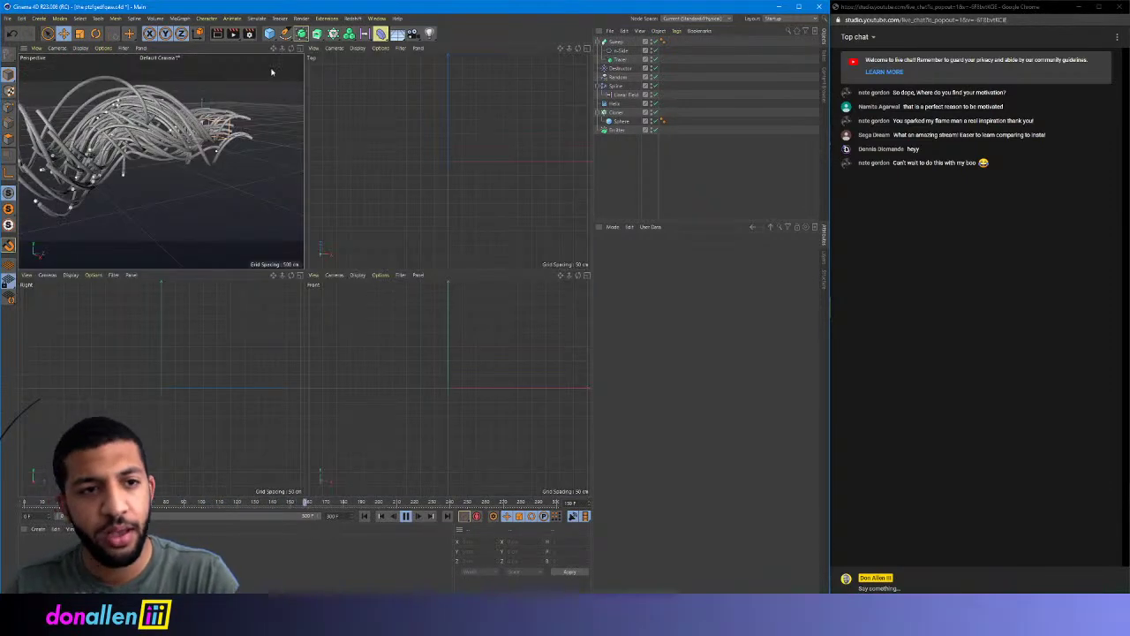
{"action": "middle_click", "coordinate": [293, 88]}
{"action": "middle_click", "coordinate": [385, 104]}
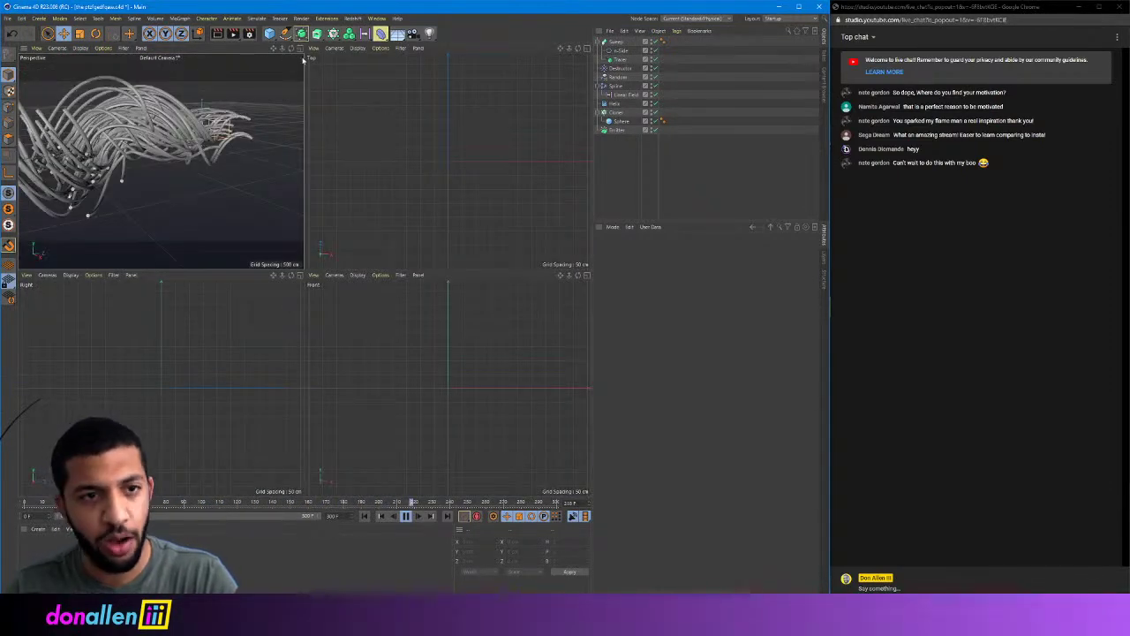
{"action": "middle_click", "coordinate": [301, 57]}
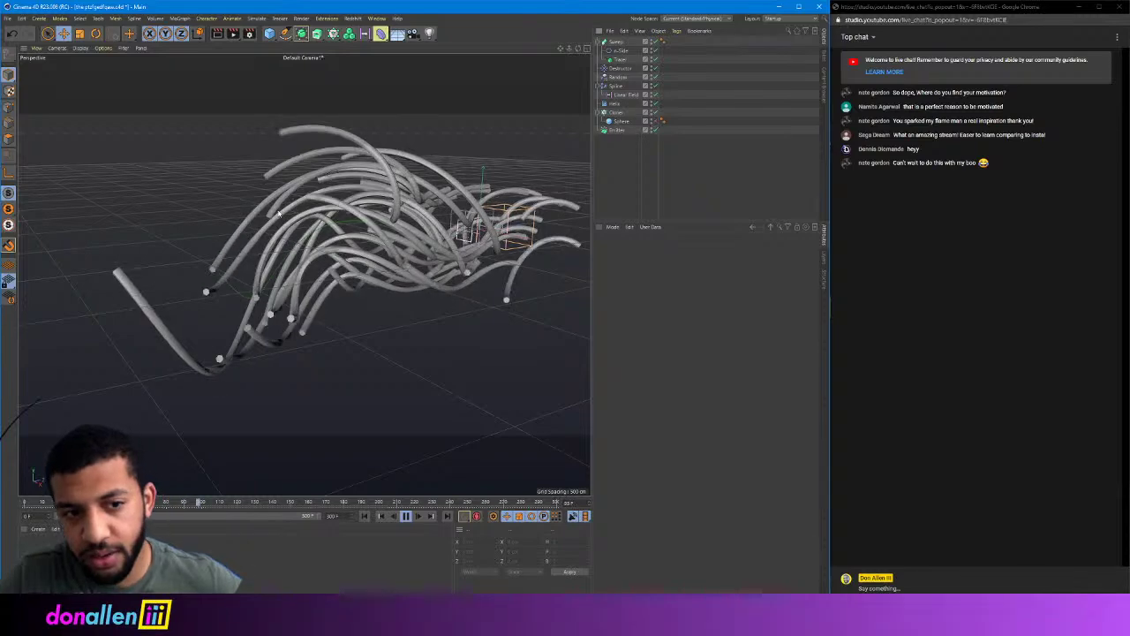
{"action": "scroll", "coordinate": [248, 201], "scroll_direction": "up", "scroll_amount": 5}
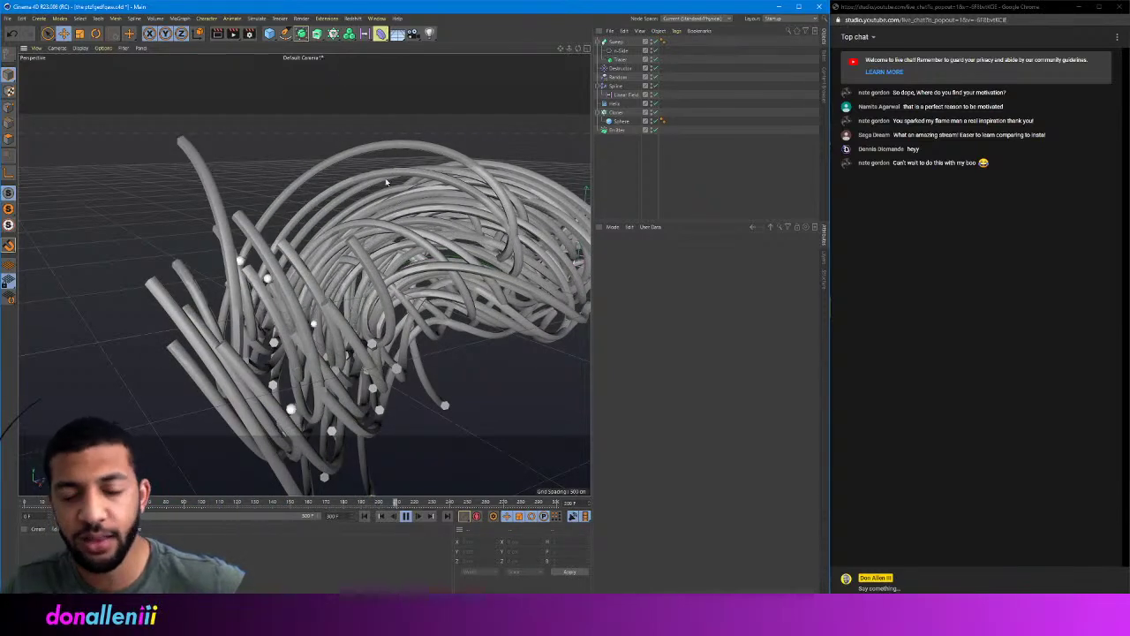
- Try tapering the swept tubes with a Sweep End Scale of 0%, and reset it to 100%
{"action": "left_click", "coordinate": [619, 43]}
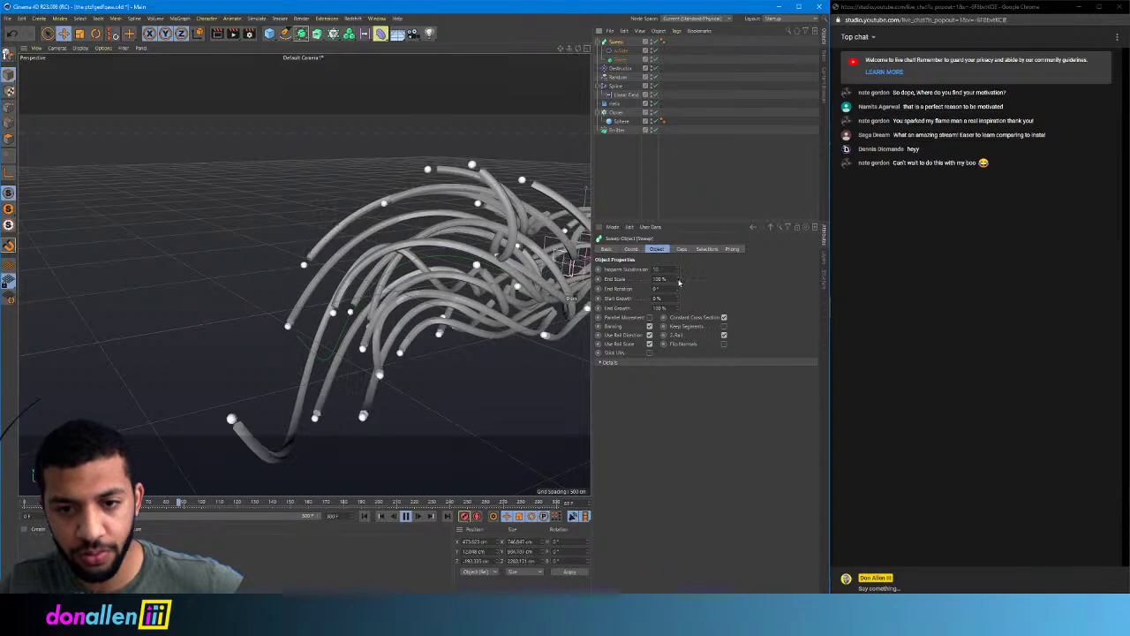
{"action": "left_click_drag", "start_coordinate": [678, 279], "coordinate": [678, 354]}
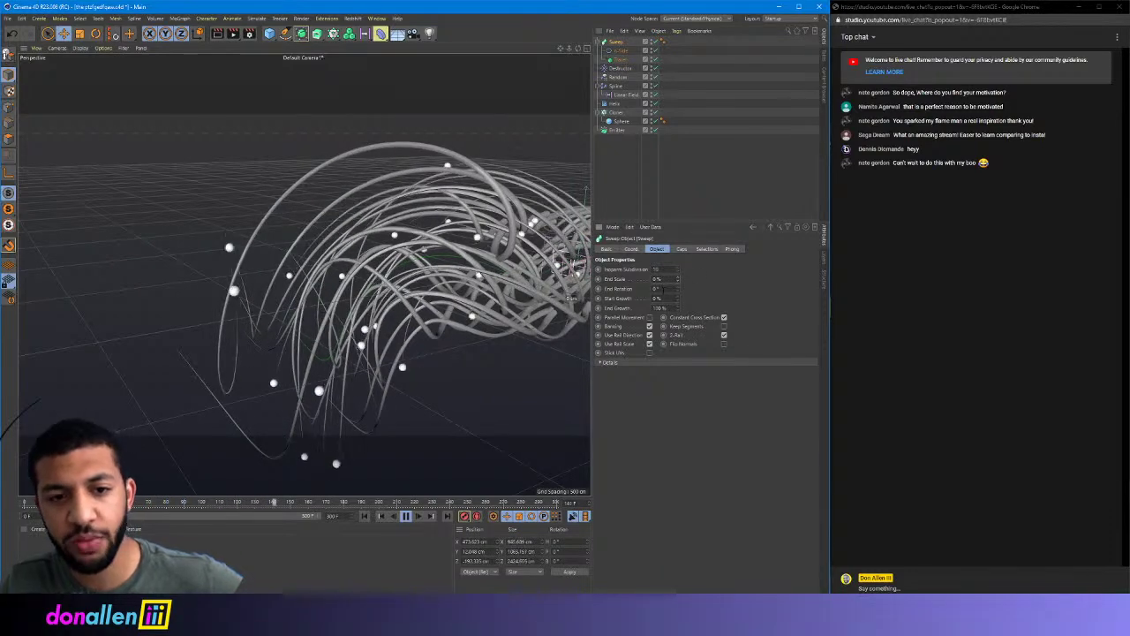
{"action": "right_click", "coordinate": [679, 280]}
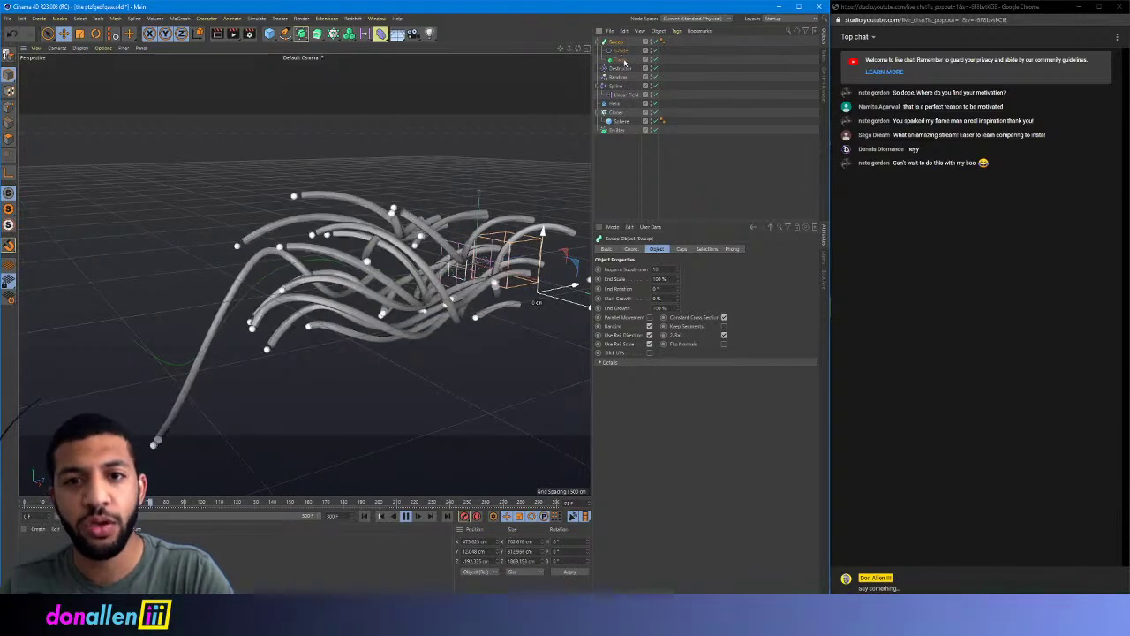
- Try the n-Side profile with 5 and 4 sides, and return it to 6 sides
{"action": "left_click", "coordinate": [620, 50]}
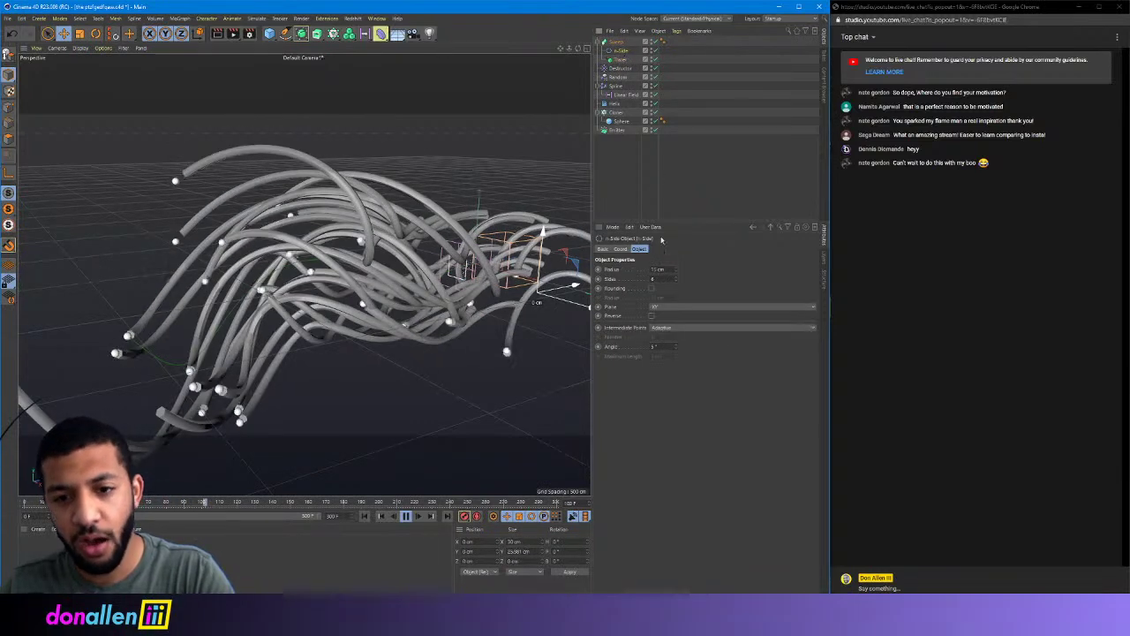
{"action": "left_click", "coordinate": [677, 283]}
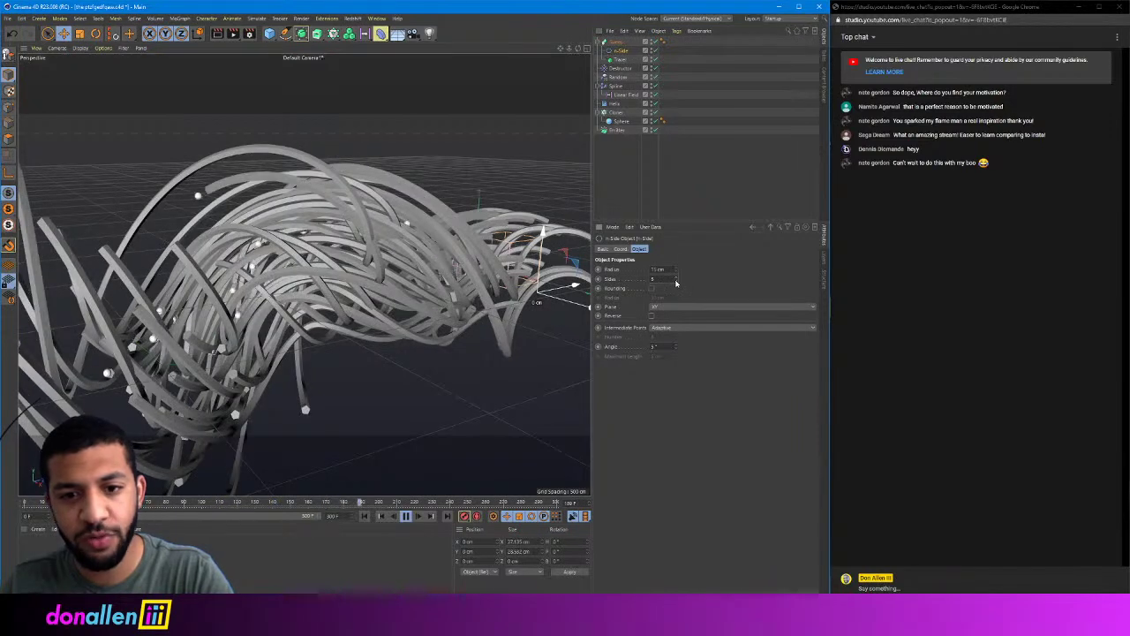
{"action": "left_click", "coordinate": [676, 282]}
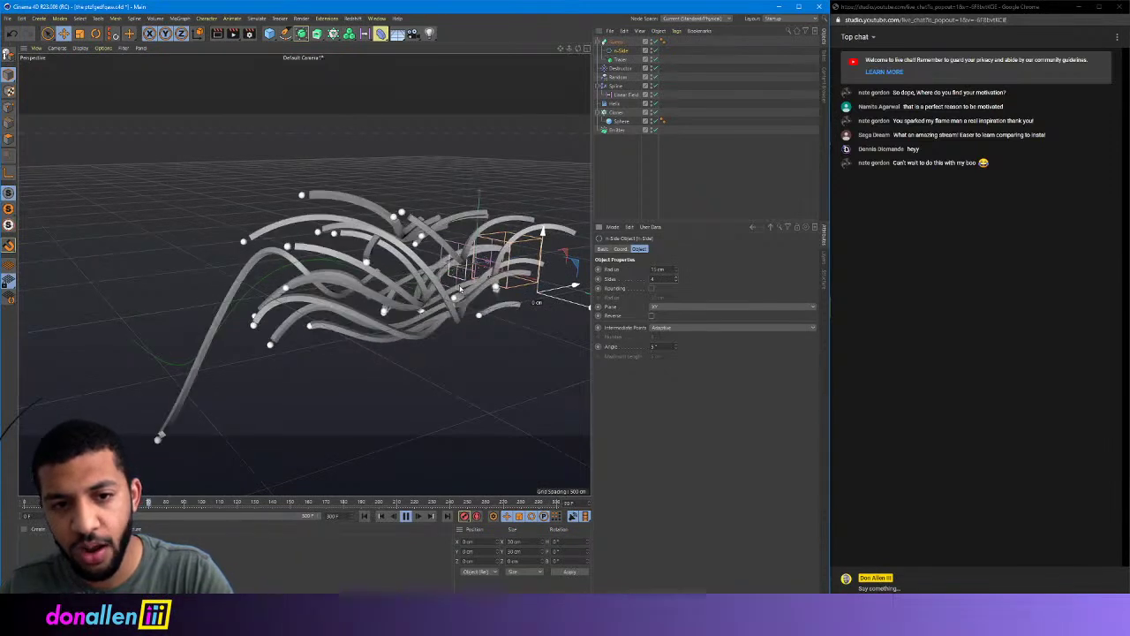
{"action": "left_click", "coordinate": [677, 277]}
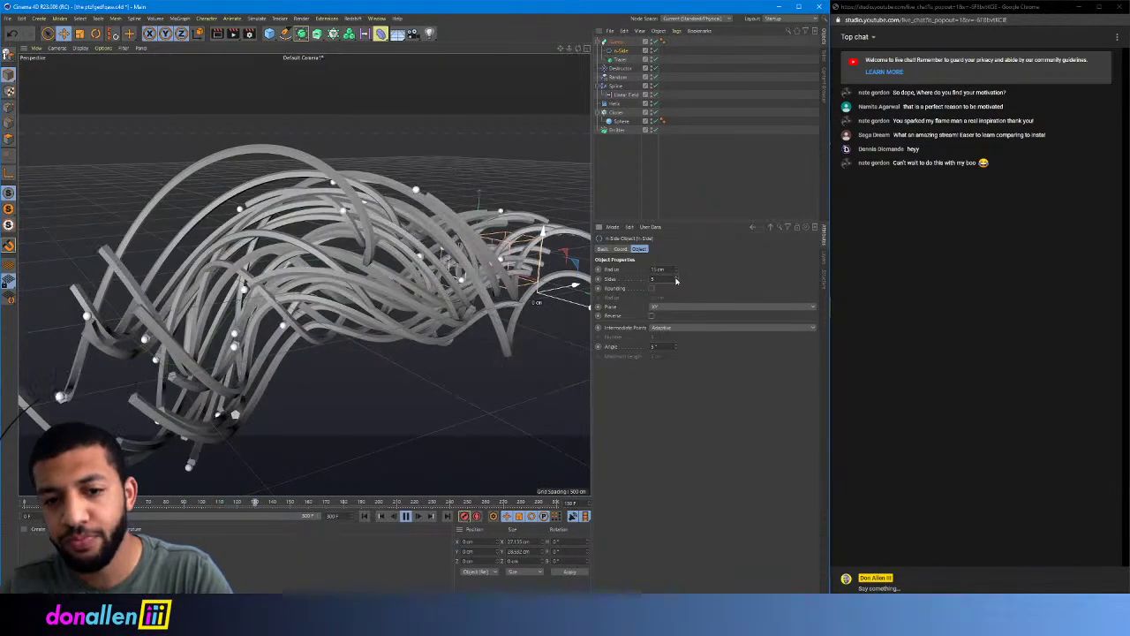
{"action": "left_click", "coordinate": [677, 277]}
{"action": "left_click_drag", "start_coordinate": [449, 139], "coordinate": [506, 113], "text": "alt"}
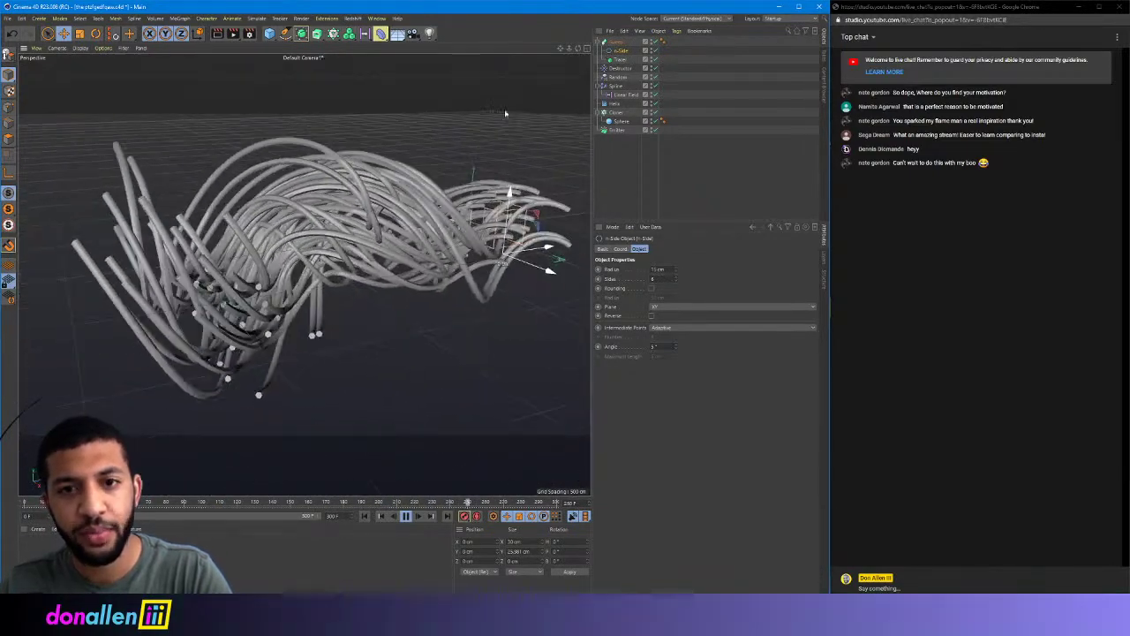
- Try a Height Bias of 100% on the Helix and check the playing tubes from other angles
{"action": "left_click", "coordinate": [616, 104]}
{"action": "left_click_drag", "start_coordinate": [479, 305], "coordinate": [345, 228], "text": "alt"}
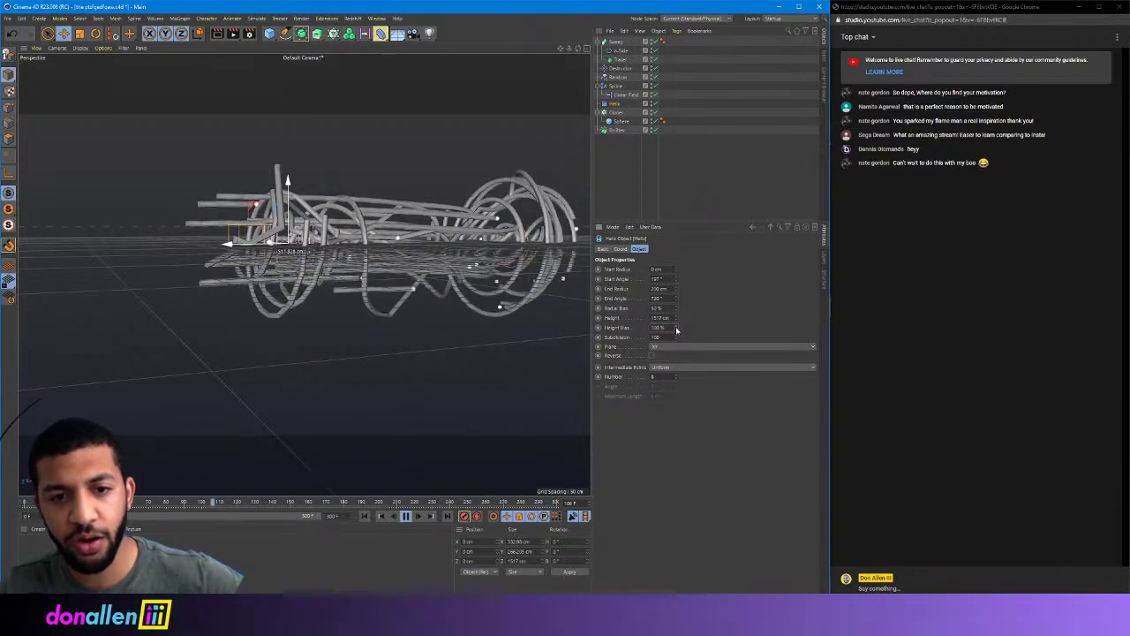
{"action": "left_click_drag", "start_coordinate": [676, 328], "coordinate": [676, 383]}
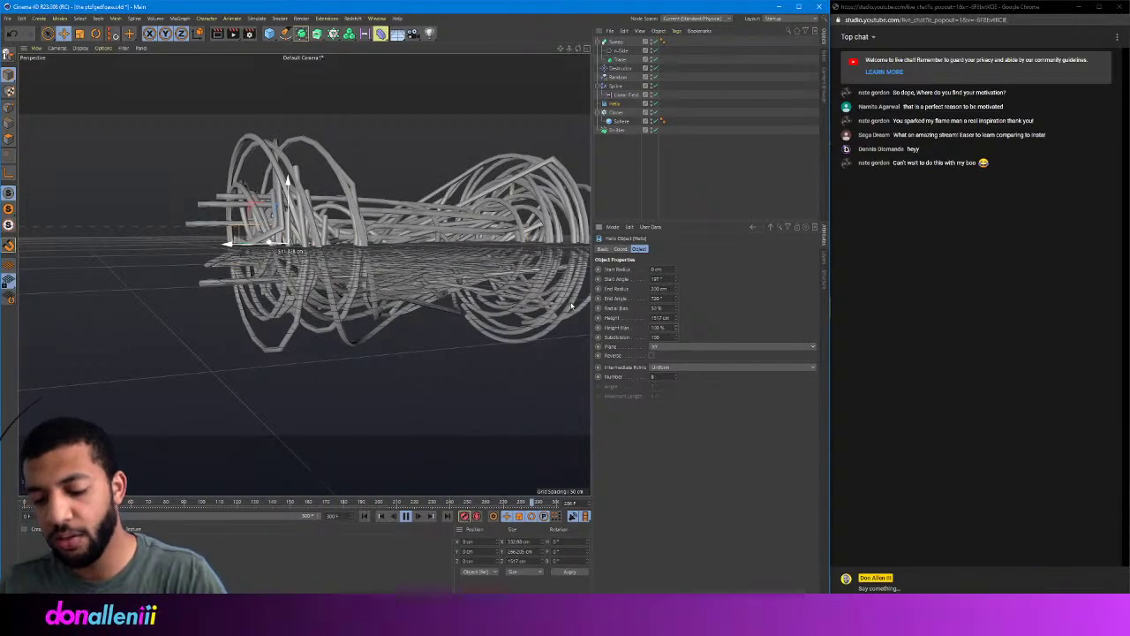
{"action": "left_click_drag", "start_coordinate": [519, 192], "coordinate": [346, 244], "text": "alt"}
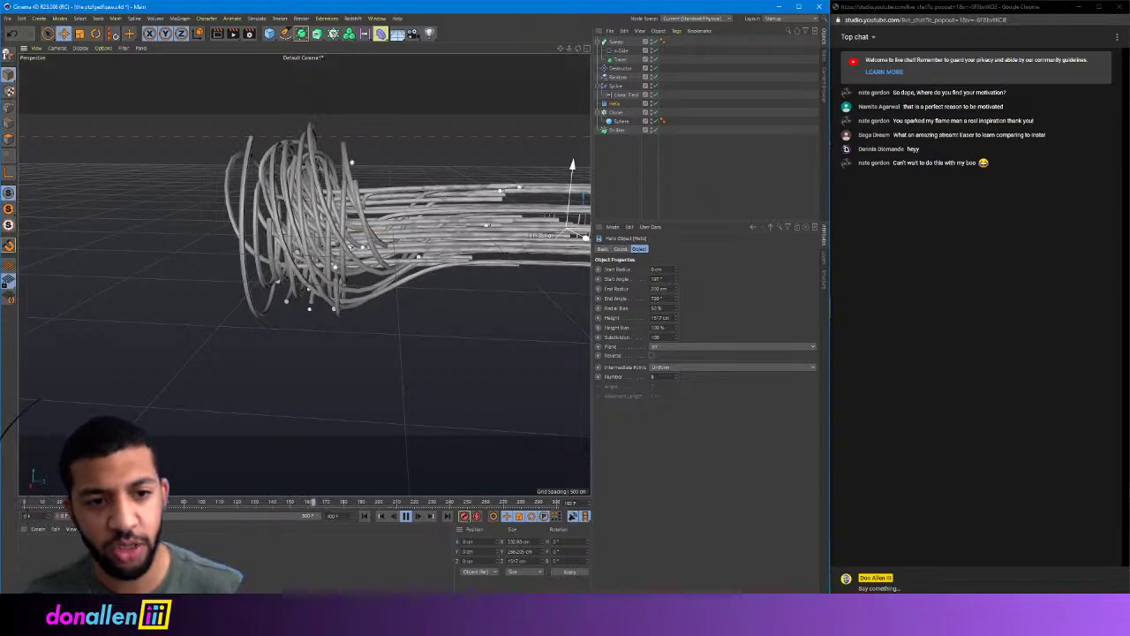
- Set the Helix to 1517 cm height with a 50% Height Bias, and shorten the timeline to 150 frames
{"action": "left_click_drag", "start_coordinate": [353, 239], "coordinate": [539, 194], "text": "alt"}
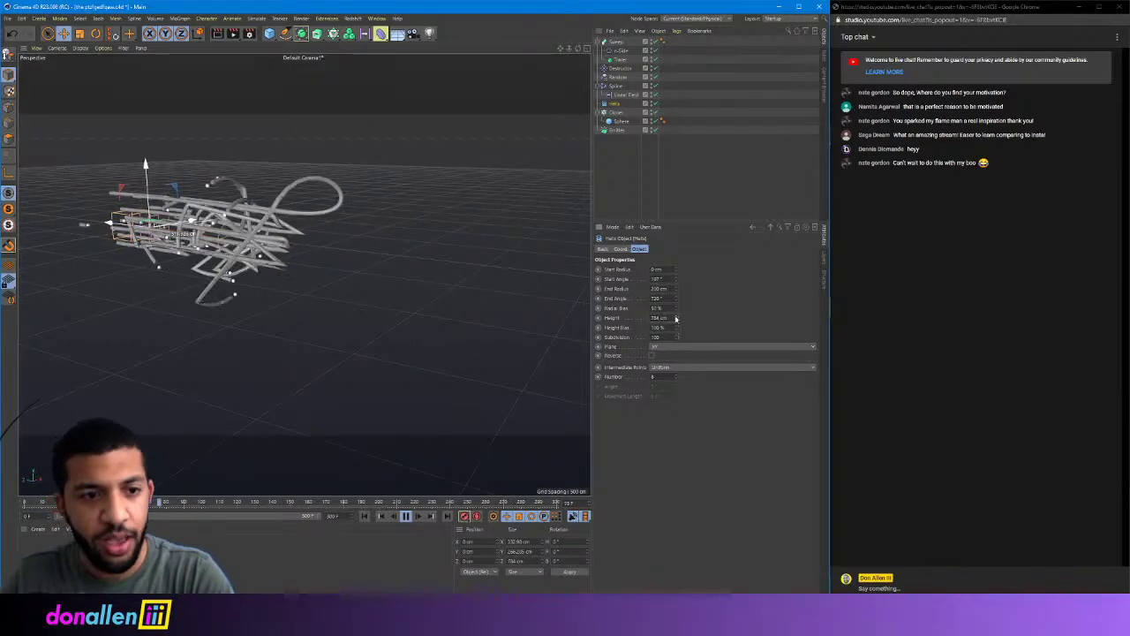
{"action": "left_click_drag", "start_coordinate": [677, 316], "coordinate": [678, 302]}
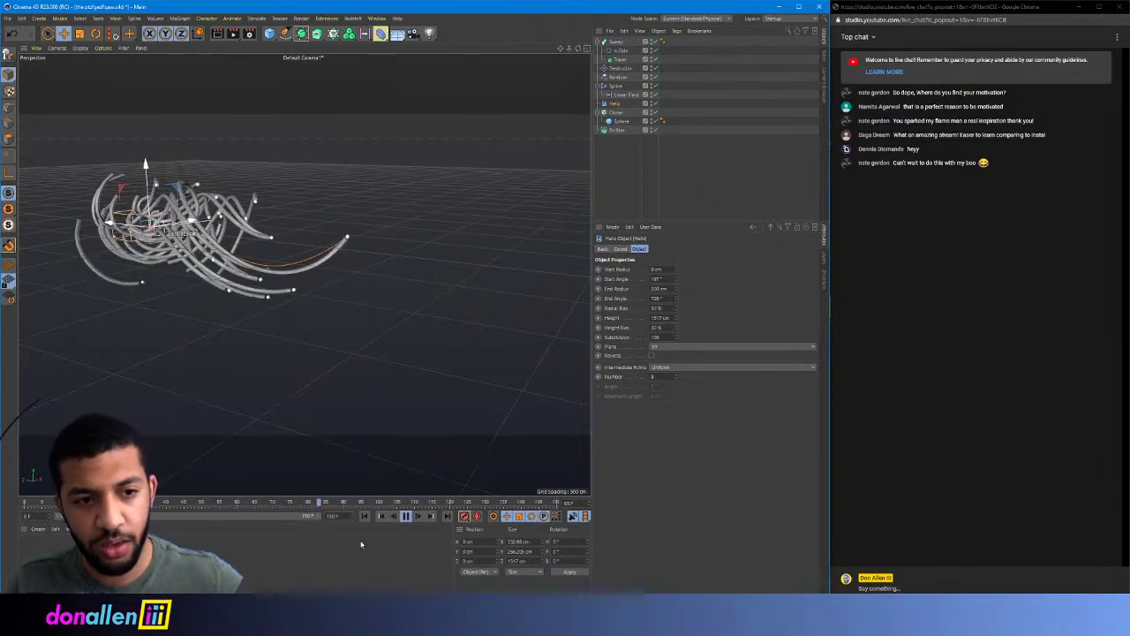
{"action": "left_click", "coordinate": [392, 293]}
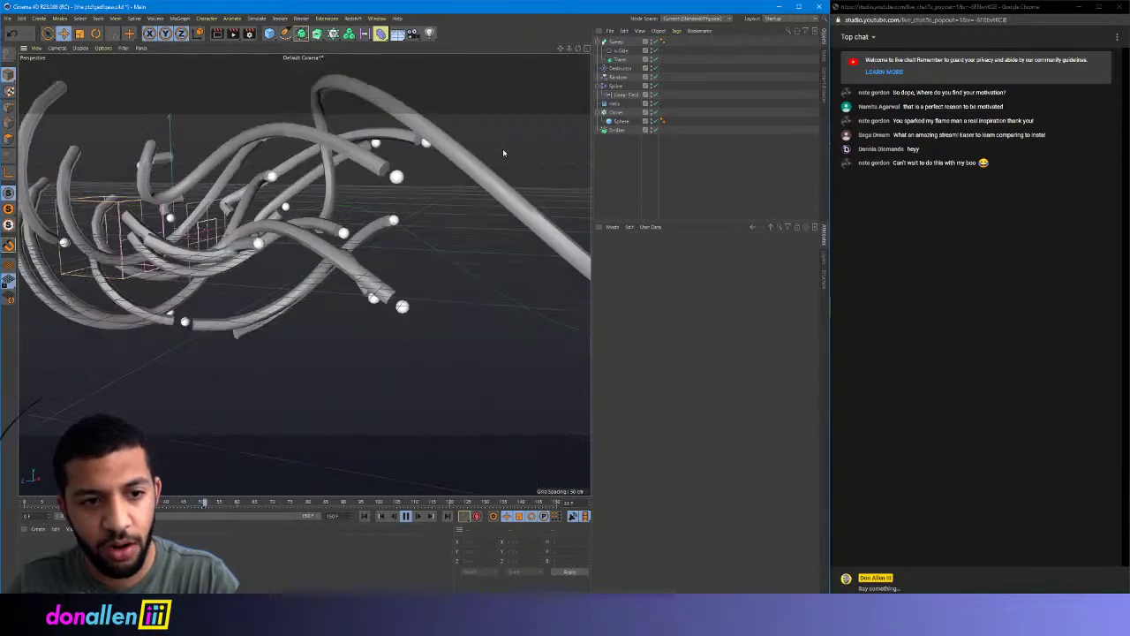
- Set the Random effector's X, Y and Z position variation to 34 cm each and check the replayed animation
{"action": "left_click", "coordinate": [618, 77]}
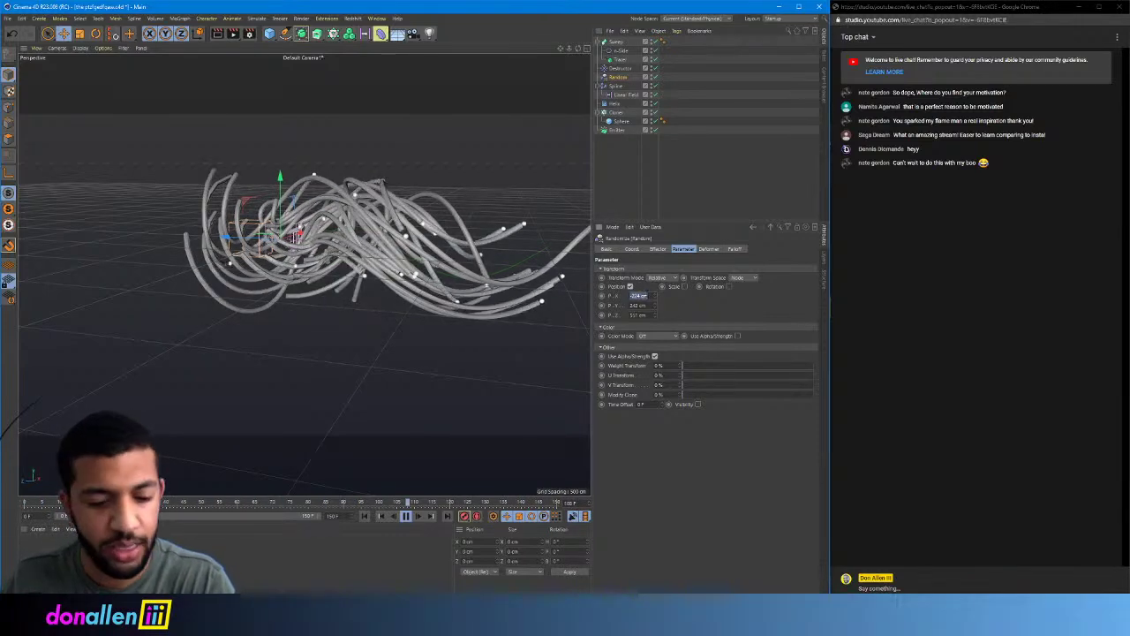
{"action": "type", "text": "14"}
{"action": "key", "text": "Tab"}
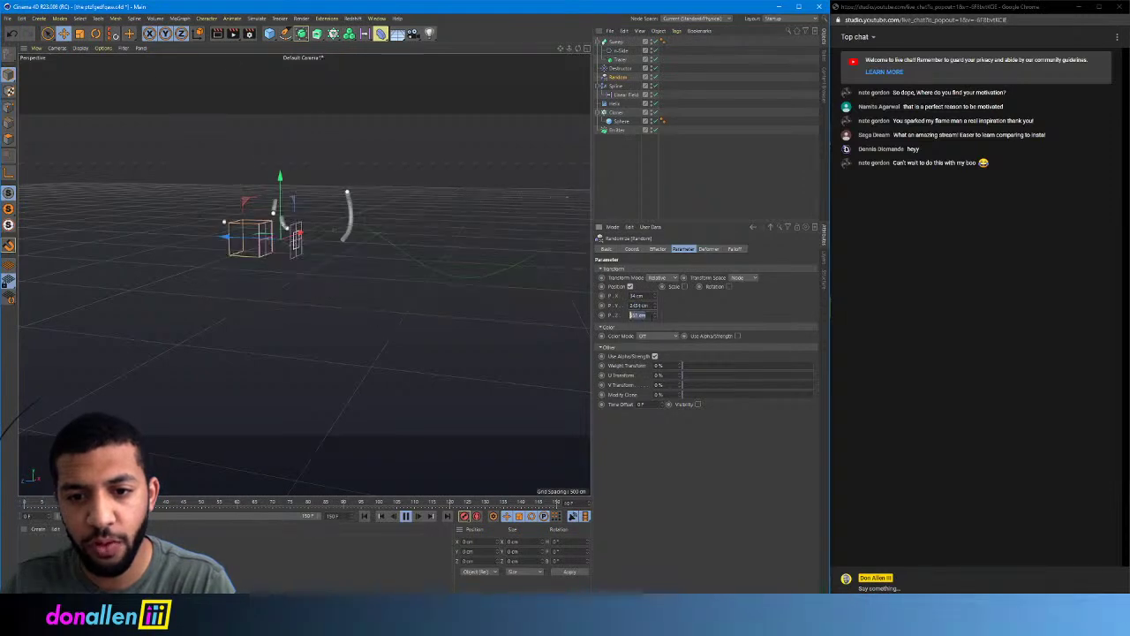
{"action": "type", "text": "34"}
{"action": "key", "text": "Return"}
{"action": "double_click", "coordinate": [649, 306]}
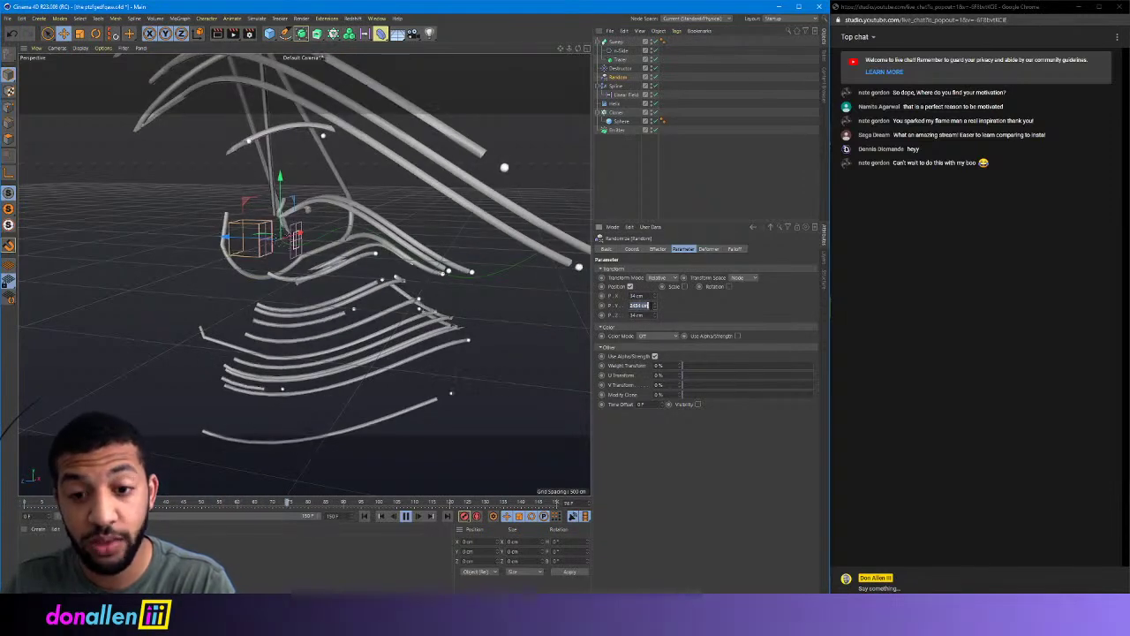
{"action": "type", "text": "34"}
{"action": "key", "text": "Return"}
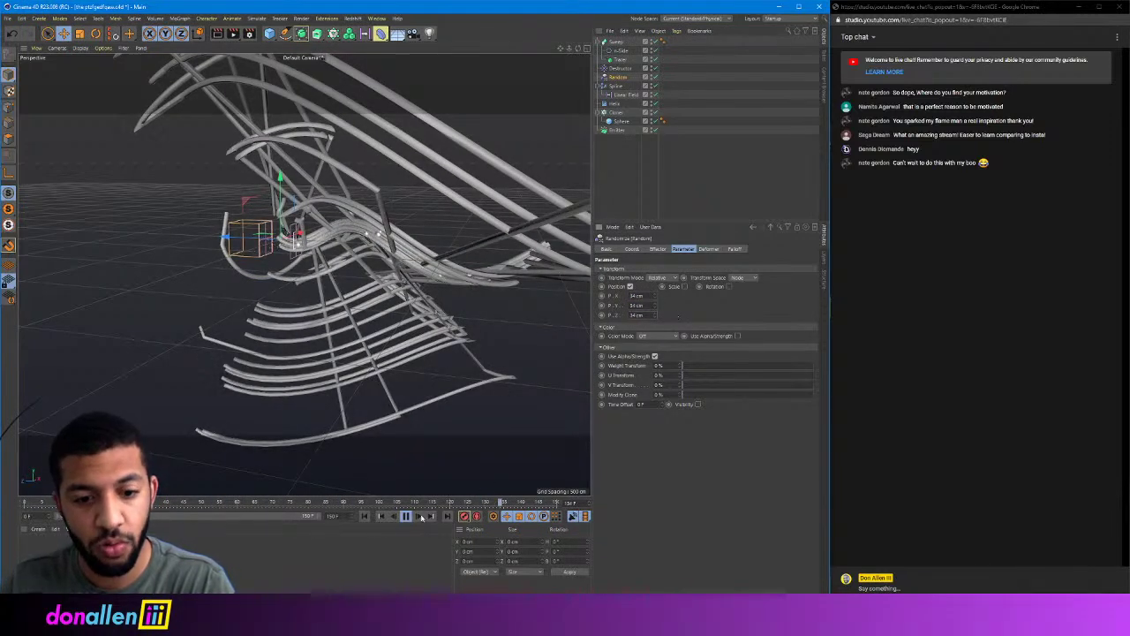
{"action": "left_click_drag", "start_coordinate": [397, 207], "coordinate": [242, 204], "text": "alt"}
{"action": "scroll", "coordinate": [362, 229], "scroll_direction": "up", "scroll_amount": 3}
{"action": "mouse_move", "coordinate": [460, 327]}
{"action": "left_mouse_down", "text": "alt"}
{"action": "mouse_move", "coordinate": [368, 284]}
{"action": "mouse_move", "coordinate": [445, 330]}
{"action": "left_mouse_up", "text": "alt"}
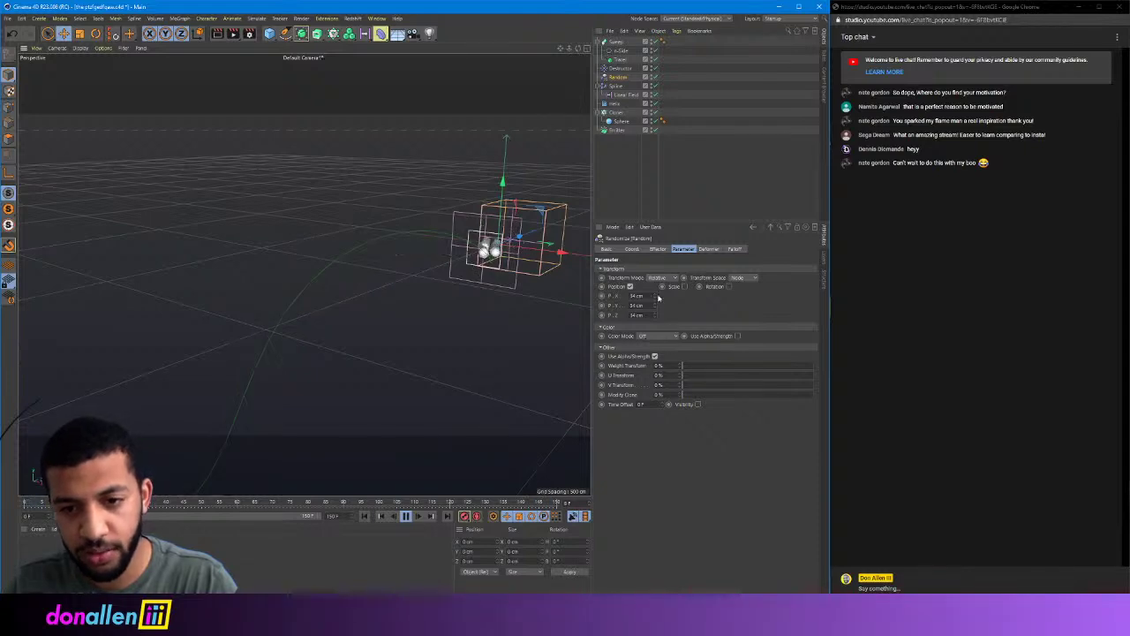
- Set the Random effector's X and Y position variation to 83 cm and its Z variation to 0 cm
{"action": "left_click_drag", "start_coordinate": [655, 296], "coordinate": [655, 284]}
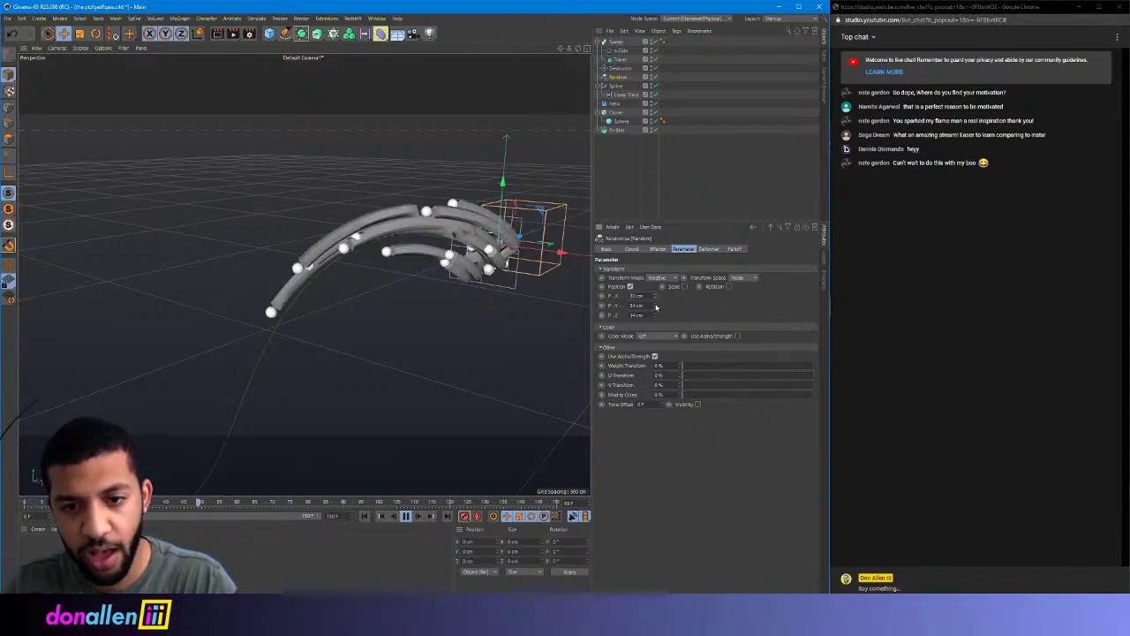
{"action": "double_click", "coordinate": [645, 306]}
{"action": "type", "text": "80"}
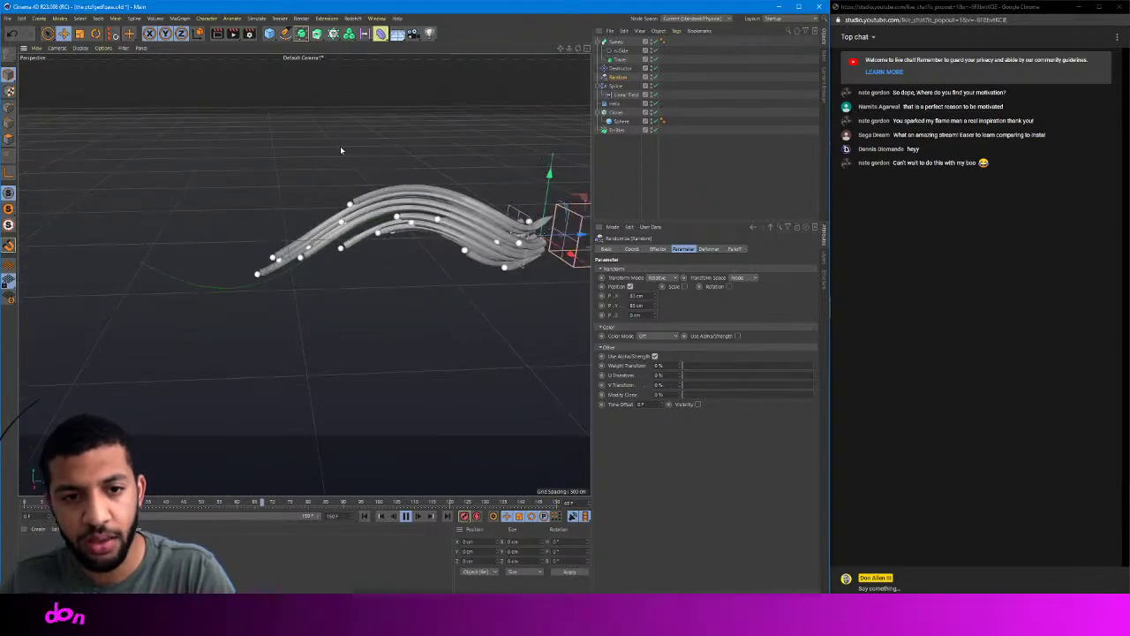
{"action": "mouse_move", "coordinate": [297, 173]}
{"action": "left_mouse_down", "text": "alt"}
{"action": "mouse_move", "coordinate": [321, 159]}
{"action": "mouse_move", "coordinate": [305, 273]}
{"action": "mouse_move", "coordinate": [417, 199]}
{"action": "mouse_move", "coordinate": [467, 280]}
{"action": "mouse_move", "coordinate": [403, 260]}
{"action": "mouse_move", "coordinate": [416, 242]}
{"action": "mouse_move", "coordinate": [345, 246]}
{"action": "mouse_move", "coordinate": [424, 243]}
{"action": "left_mouse_up", "text": "alt"}
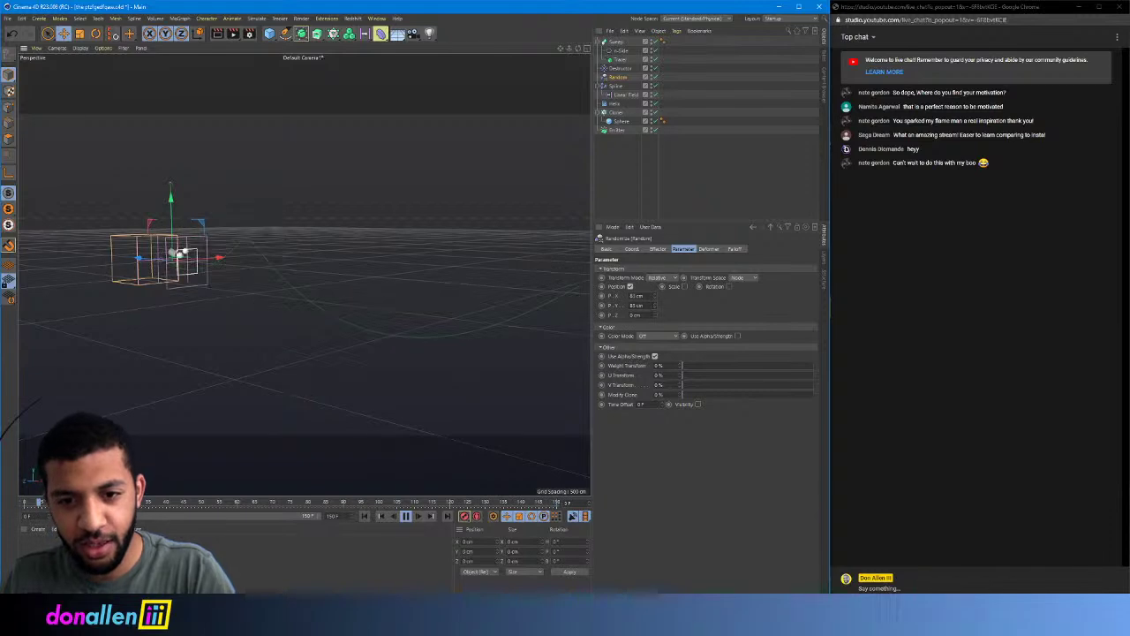
- Try X and Y position variations of 200 cm on the Random effector, inspect the tubes up close, and undo the change
{"action": "left_click", "coordinate": [646, 296]}
{"action": "type", "text": "200"}
{"action": "key", "text": "Tab"}
{"action": "type", "text": "2"}
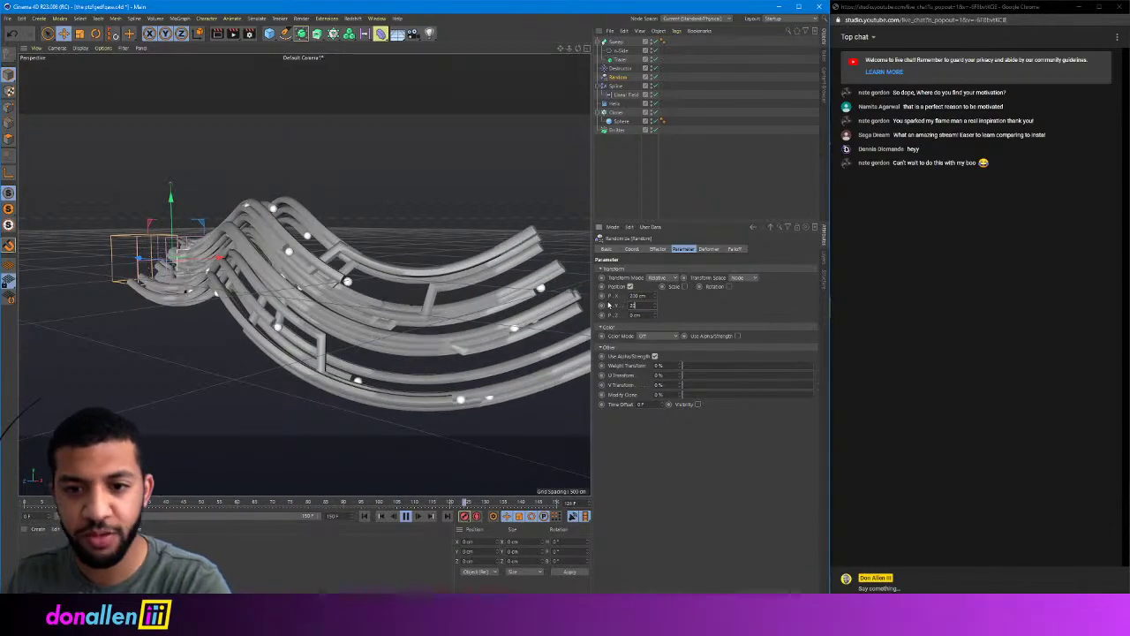
{"action": "left_click", "coordinate": [387, 160]}
{"action": "mouse_move", "coordinate": [364, 166]}
{"action": "left_mouse_down", "text": "alt"}
{"action": "mouse_move", "coordinate": [303, 270]}
{"action": "mouse_move", "coordinate": [383, 177]}
{"action": "mouse_move", "coordinate": [442, 168]}
{"action": "mouse_move", "coordinate": [312, 126]}
{"action": "left_mouse_up", "text": "alt"}
{"action": "middle_click_drag", "start_coordinate": [312, 126], "coordinate": [499, 143], "text": "alt"}
{"action": "middle_click_drag", "start_coordinate": [169, 108], "coordinate": [278, 159], "text": "alt"}
{"action": "right_click_drag", "start_coordinate": [277, 159], "coordinate": [335, 205], "text": "alt"}
{"action": "key", "text": "ctrl+z"}
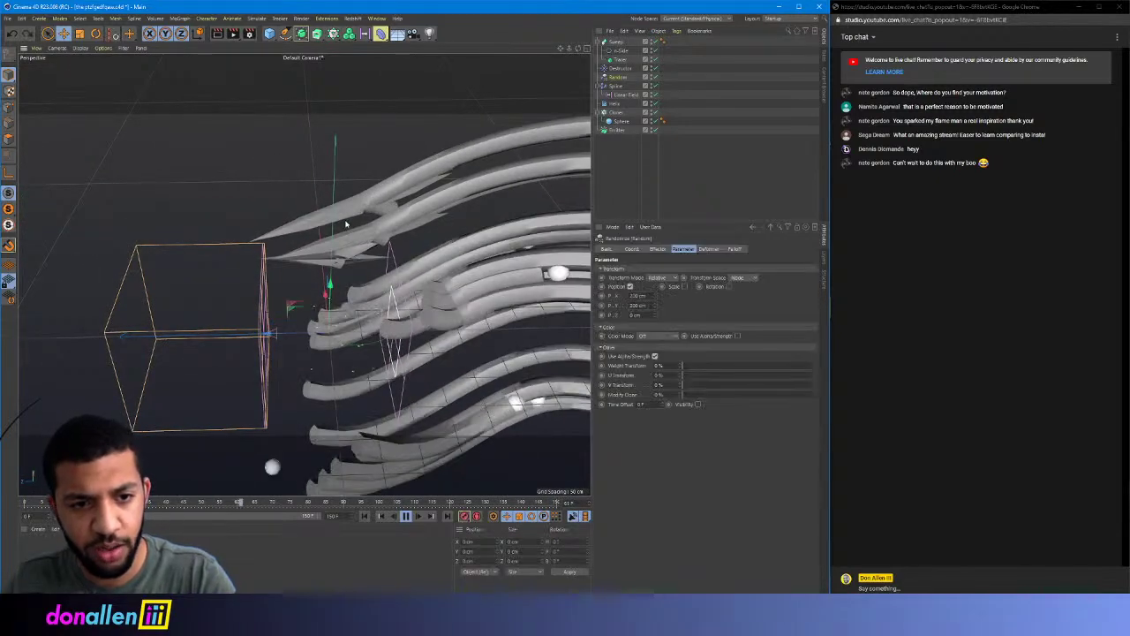
{"action": "key", "text": "ctrl+z"}
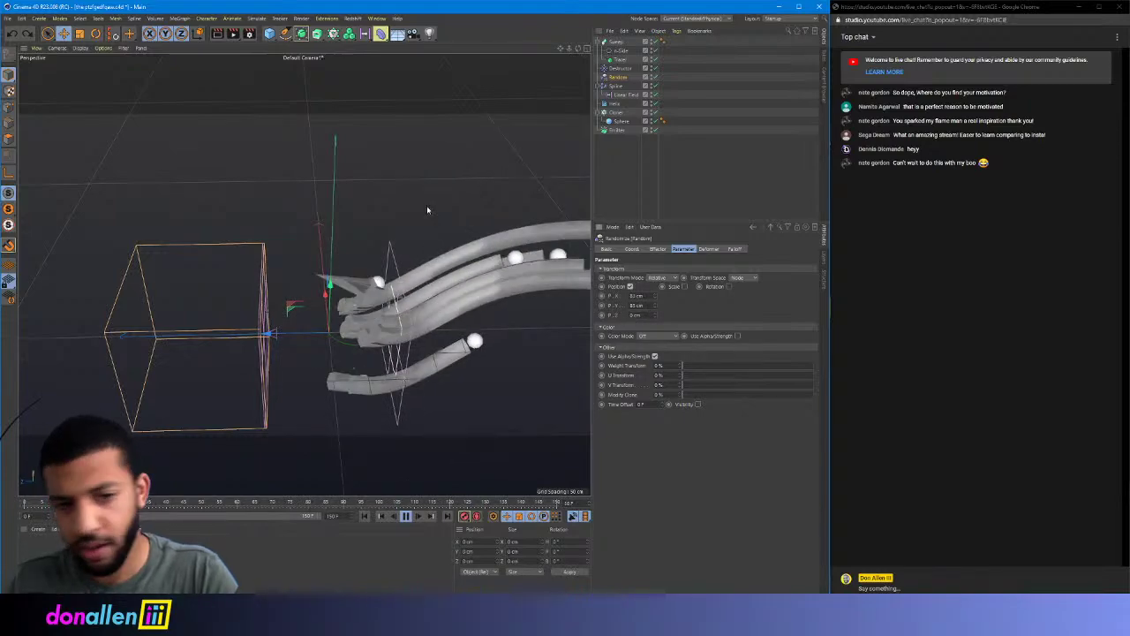
- Set the Random effector's Z position variation to 83 cm and check the playing tubes from another angle
{"action": "middle_click_drag", "start_coordinate": [481, 191], "coordinate": [341, 139], "text": "alt"}
{"action": "left_click_drag", "start_coordinate": [643, 316], "coordinate": [618, 314]}
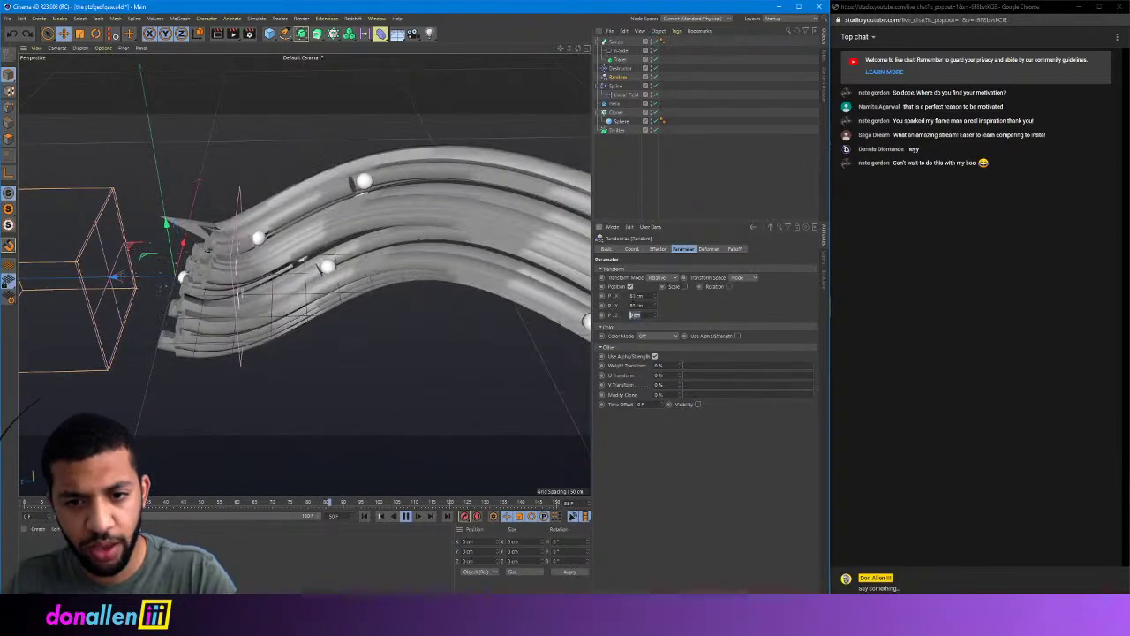
{"action": "type", "text": "83"}
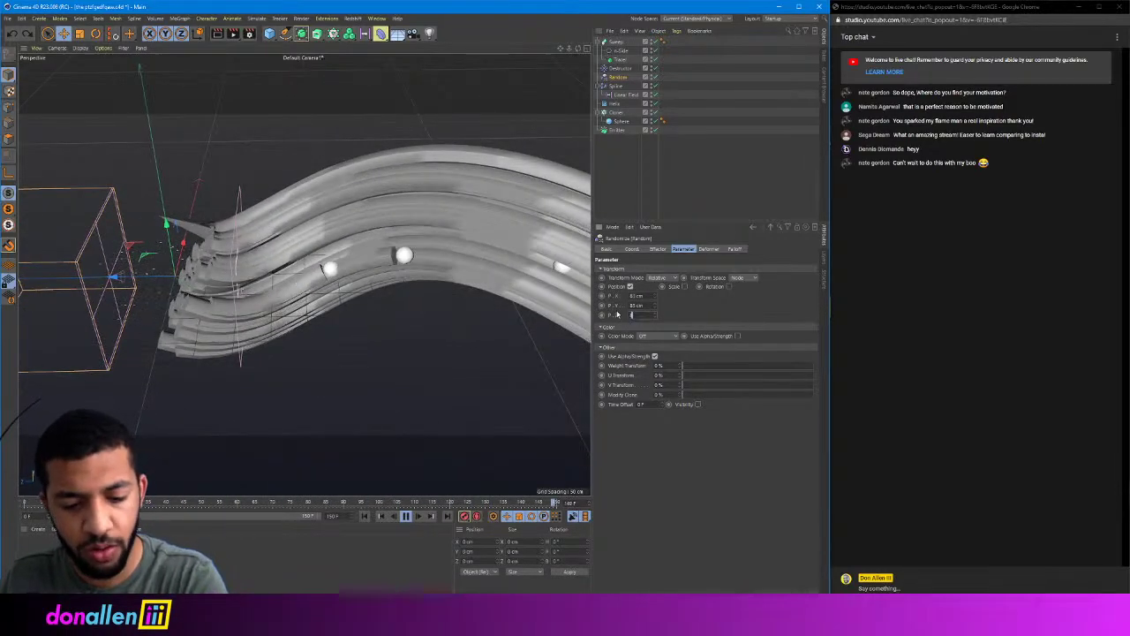
{"action": "key", "text": "Return"}
{"action": "left_click", "coordinate": [472, 123]}
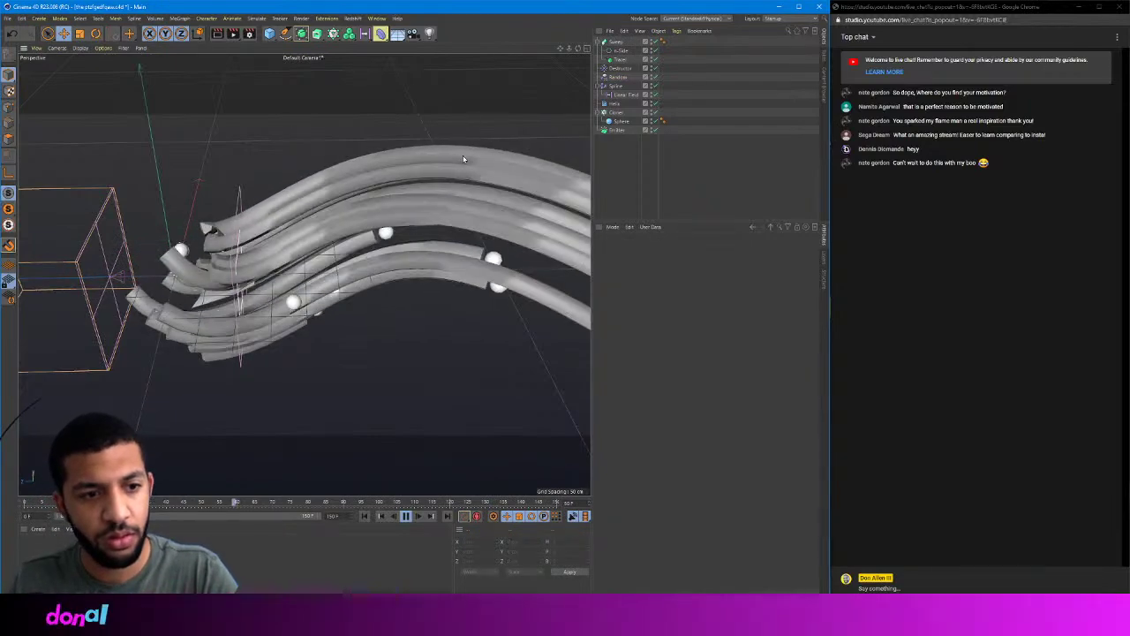
{"action": "scroll", "coordinate": [362, 130], "scroll_direction": "down", "scroll_amount": 5}
{"action": "left_click_drag", "start_coordinate": [377, 129], "coordinate": [248, 144], "text": "alt"}
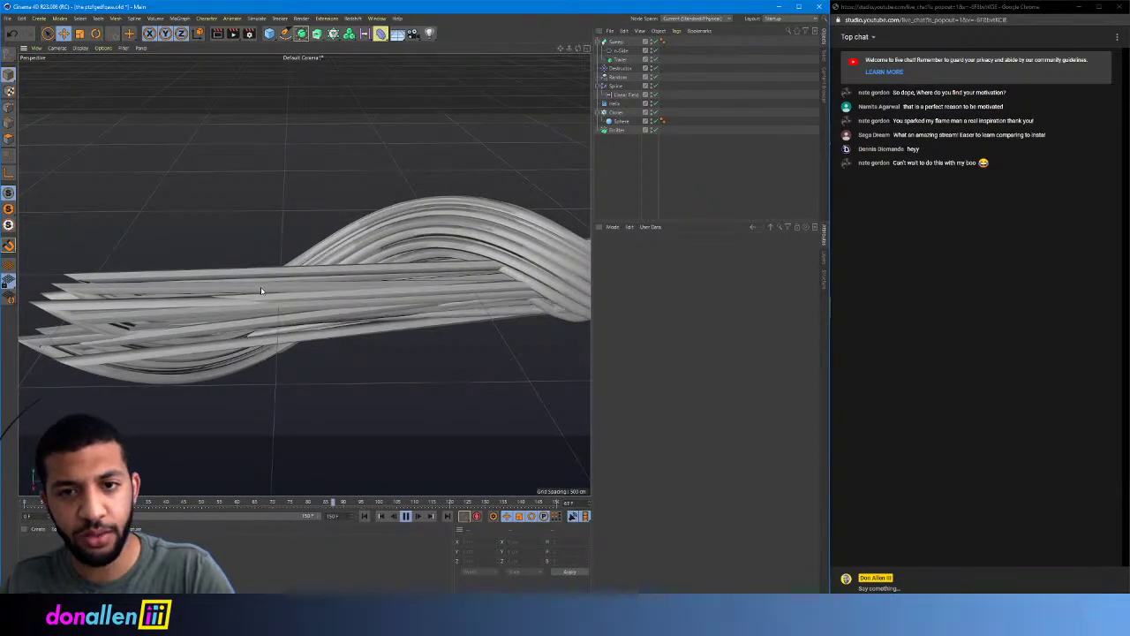
- Switch the Random effector's Transform Mode to Absolute and greatly increase its X and Y position variation
{"action": "key", "text": "ctrl+z"}
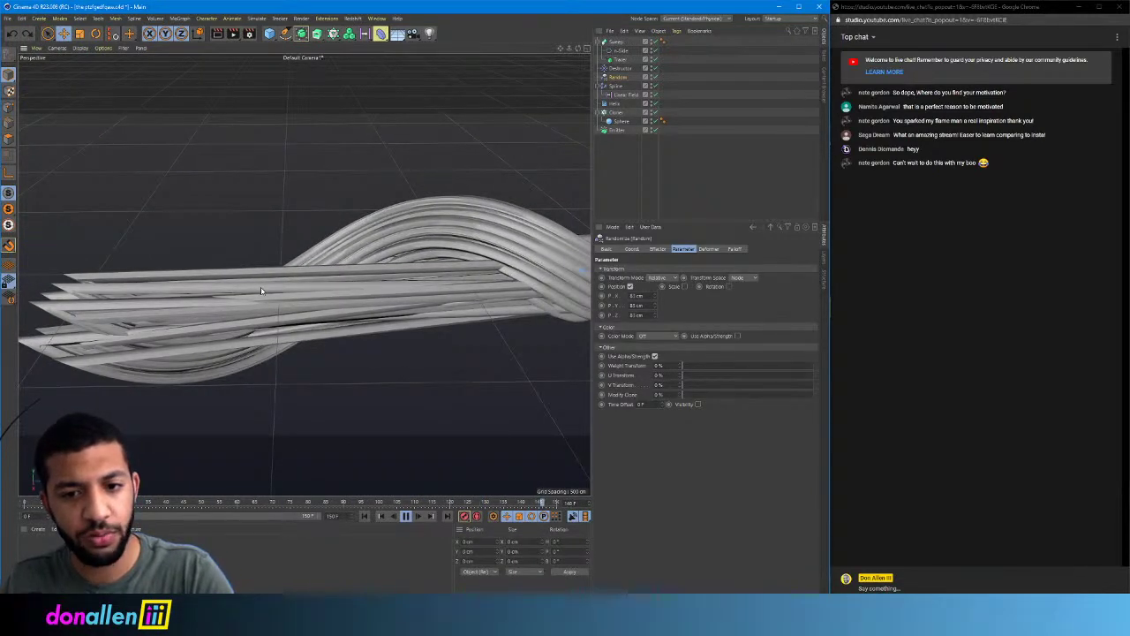
{"action": "left_click", "coordinate": [660, 278]}
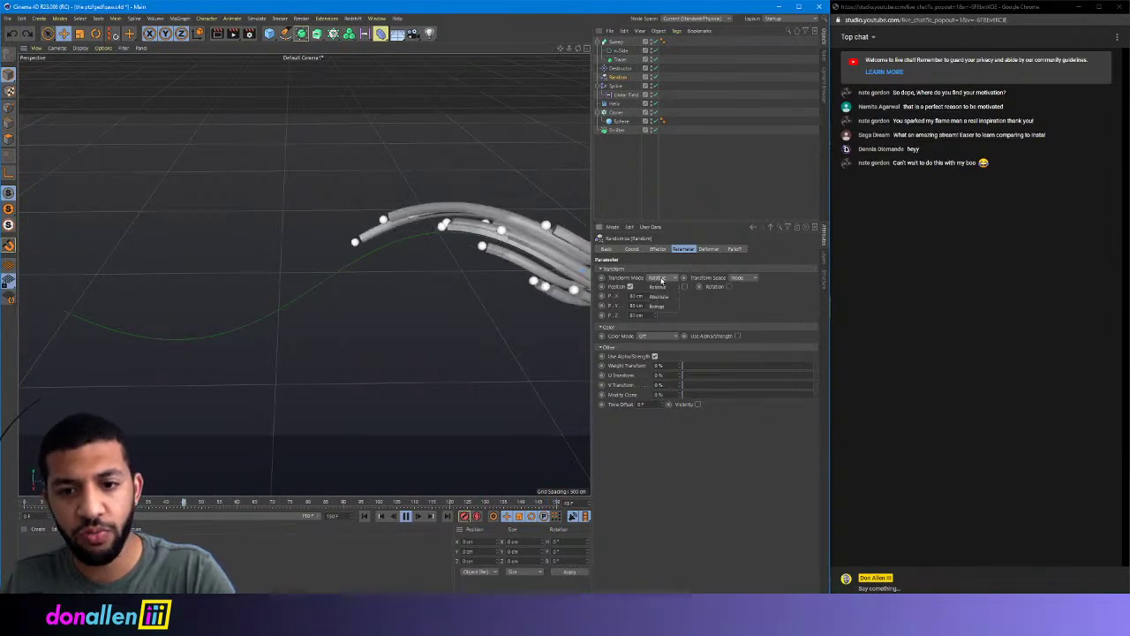
{"action": "left_click", "coordinate": [662, 296]}
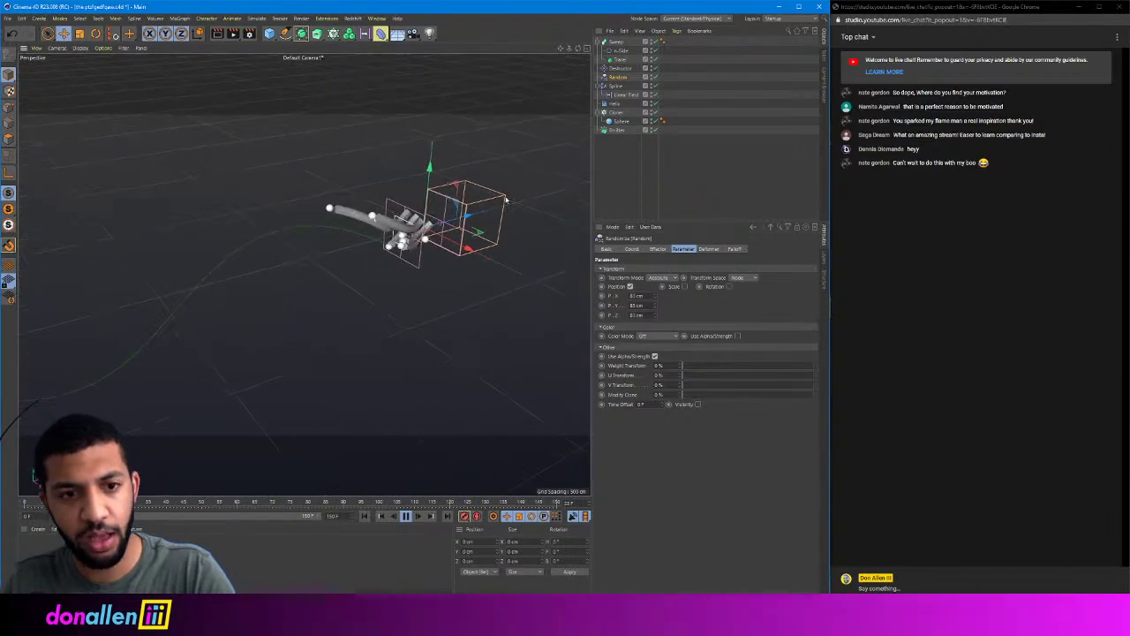
{"action": "mouse_move", "coordinate": [656, 305]}
{"action": "left_mouse_down"}
{"action": "mouse_move", "coordinate": [658, 294]}
{"action": "mouse_move", "coordinate": [656, 309]}
{"action": "left_mouse_up"}
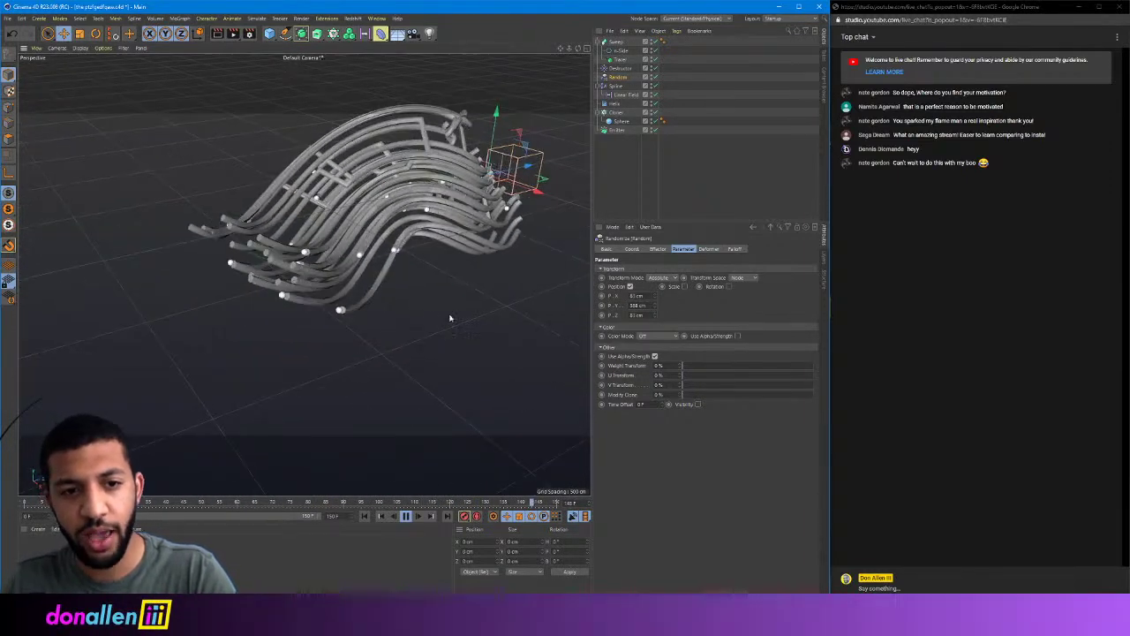
{"action": "mouse_move", "coordinate": [655, 295]}
{"action": "left_mouse_down"}
{"action": "mouse_move", "coordinate": [656, 286]}
{"action": "mouse_move", "coordinate": [655, 304]}
{"action": "left_mouse_up"}
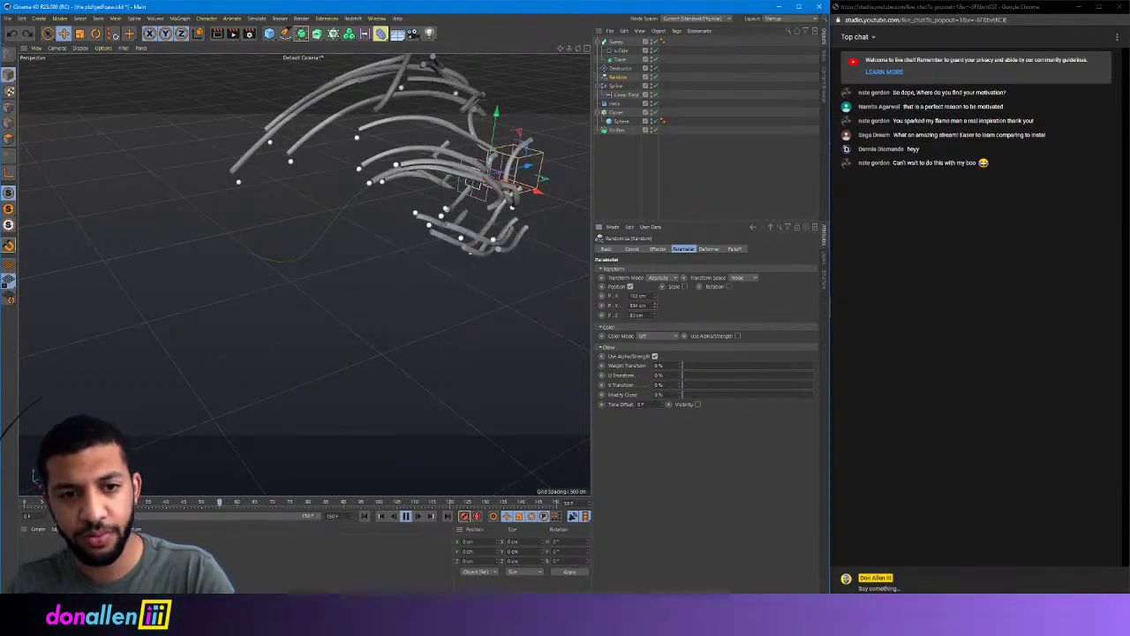
{"action": "left_click_drag", "start_coordinate": [655, 306], "coordinate": [655, 291]}
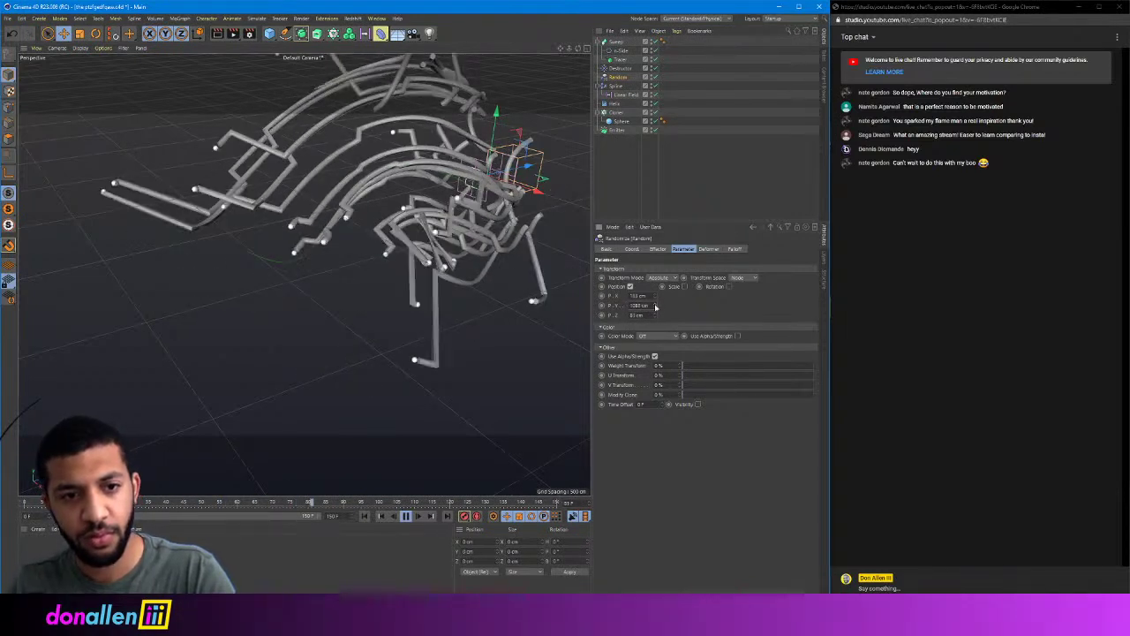
- Inspect the scattered tubes from other angles and bring the Random effector's X position variation to about -158 cm
{"action": "left_click_drag", "start_coordinate": [435, 299], "coordinate": [459, 239], "text": "alt"}
{"action": "middle_click_drag", "start_coordinate": [374, 265], "coordinate": [388, 198], "text": "alt"}
{"action": "left_click_drag", "start_coordinate": [389, 196], "coordinate": [411, 201], "text": "alt"}
{"action": "left_click_drag", "start_coordinate": [655, 296], "coordinate": [655, 303]}
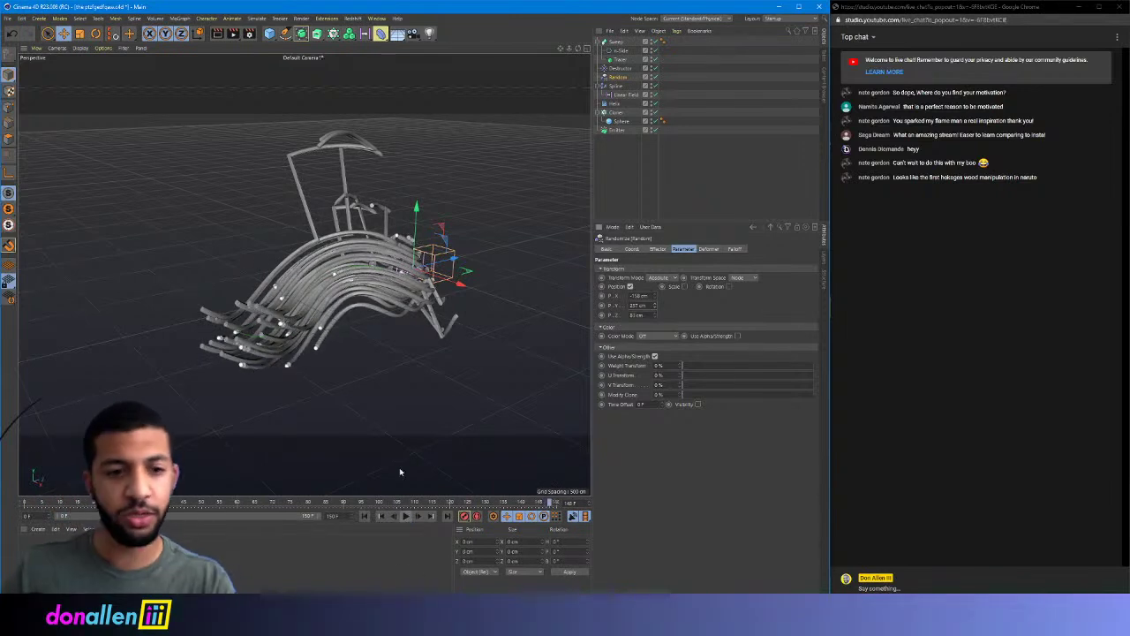
{"action": "left_click", "coordinate": [7, 18]}
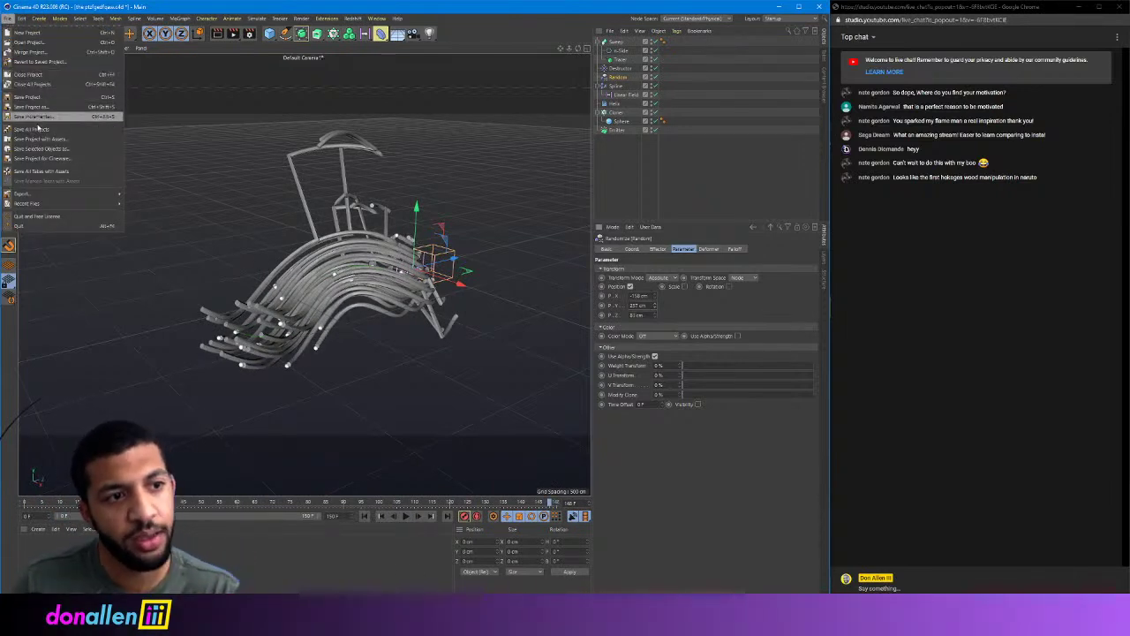
{"action": "left_click", "coordinate": [38, 105]}
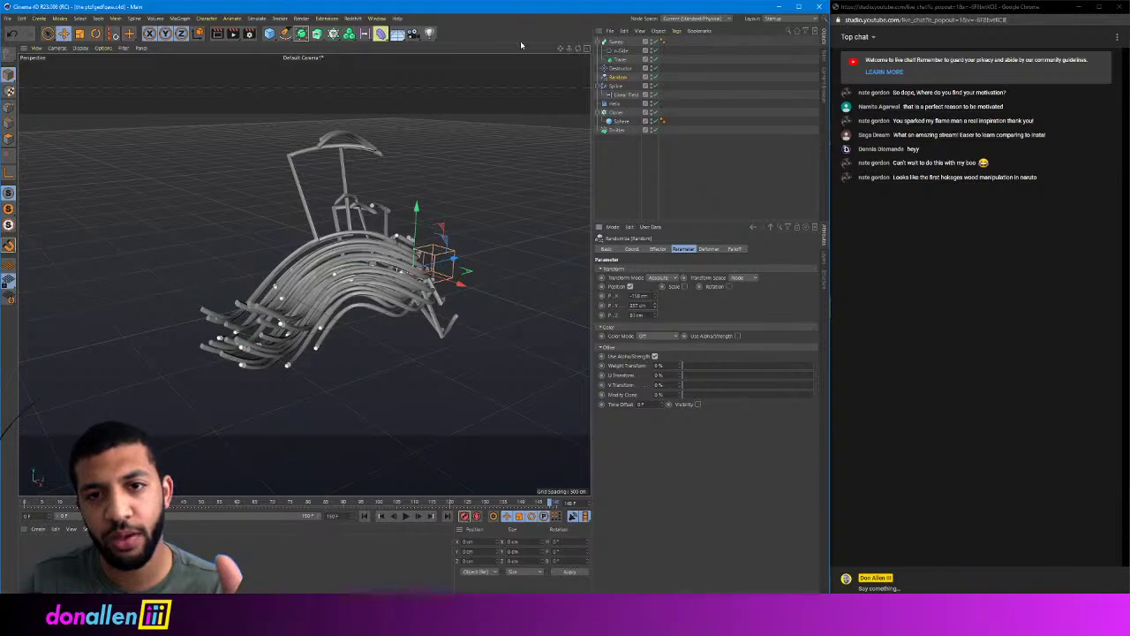
- Group all the objects in the scene under one null and name it Particle System
{"action": "left_click_drag", "start_coordinate": [632, 144], "coordinate": [605, 41]}
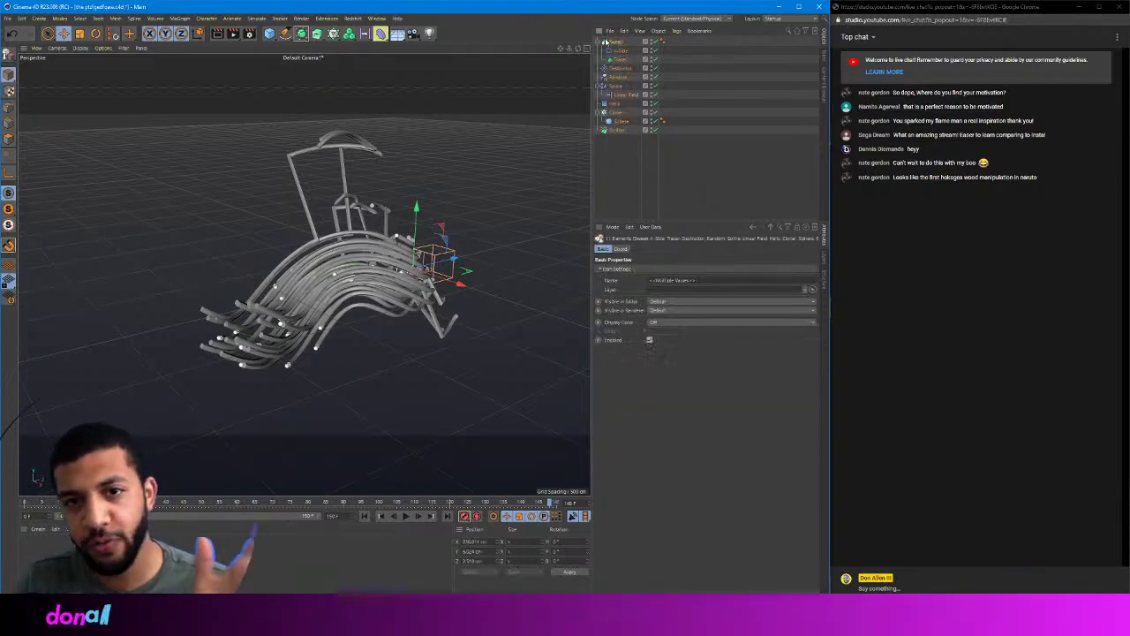
{"action": "right_click", "coordinate": [626, 68]}
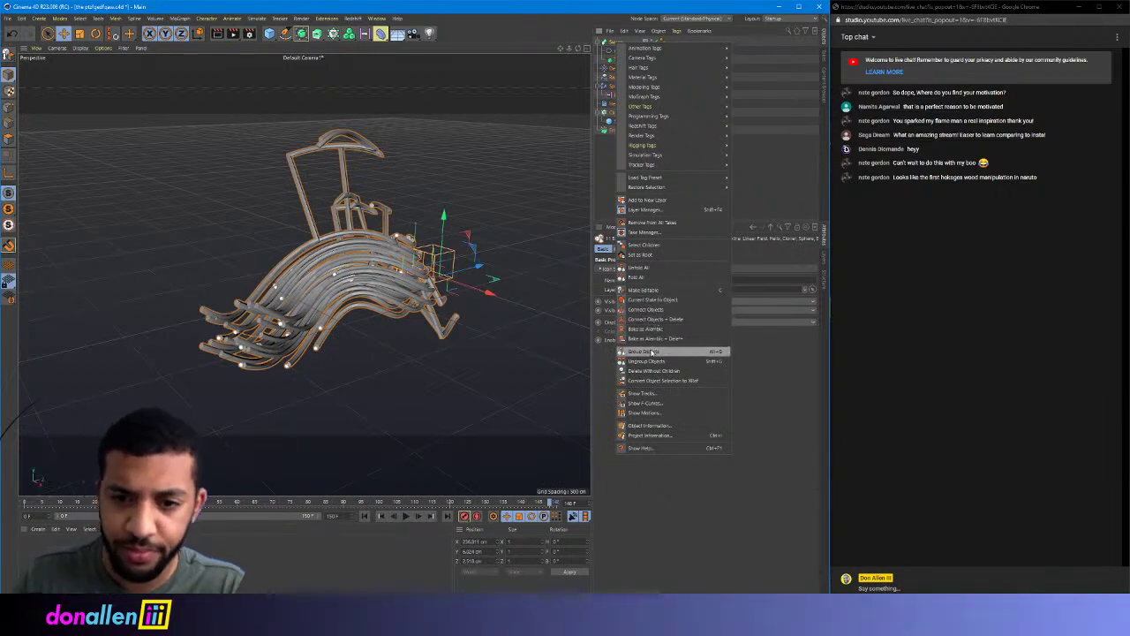
{"action": "left_click", "coordinate": [650, 362]}
{"action": "double_click", "coordinate": [616, 43]}
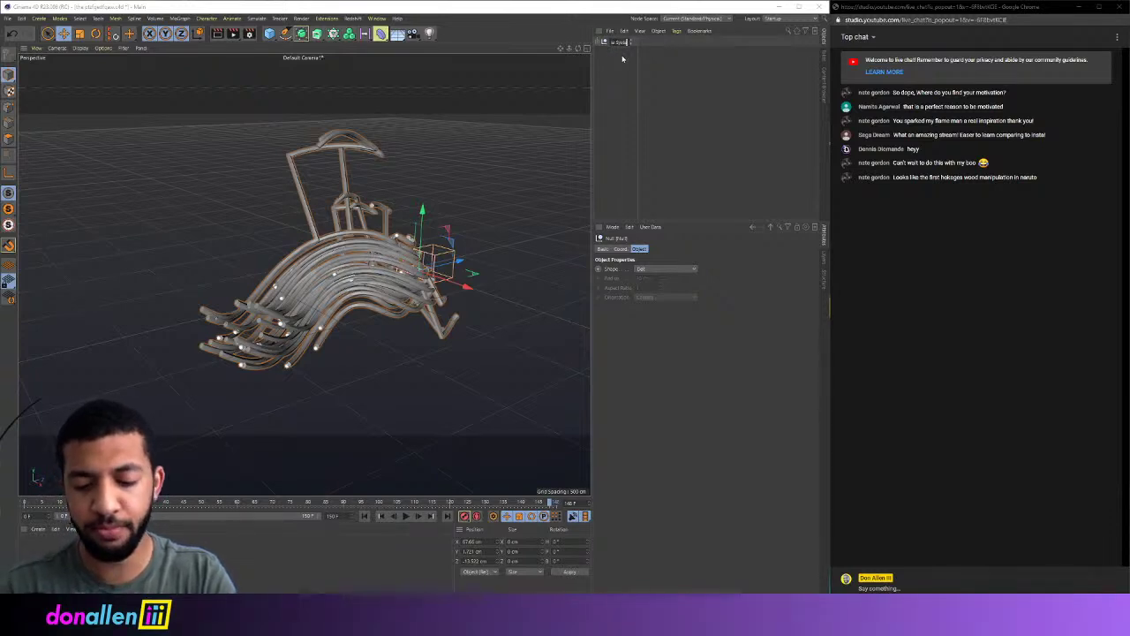
{"action": "key", "text": "Return"}
{"action": "left_click", "coordinate": [606, 77]}
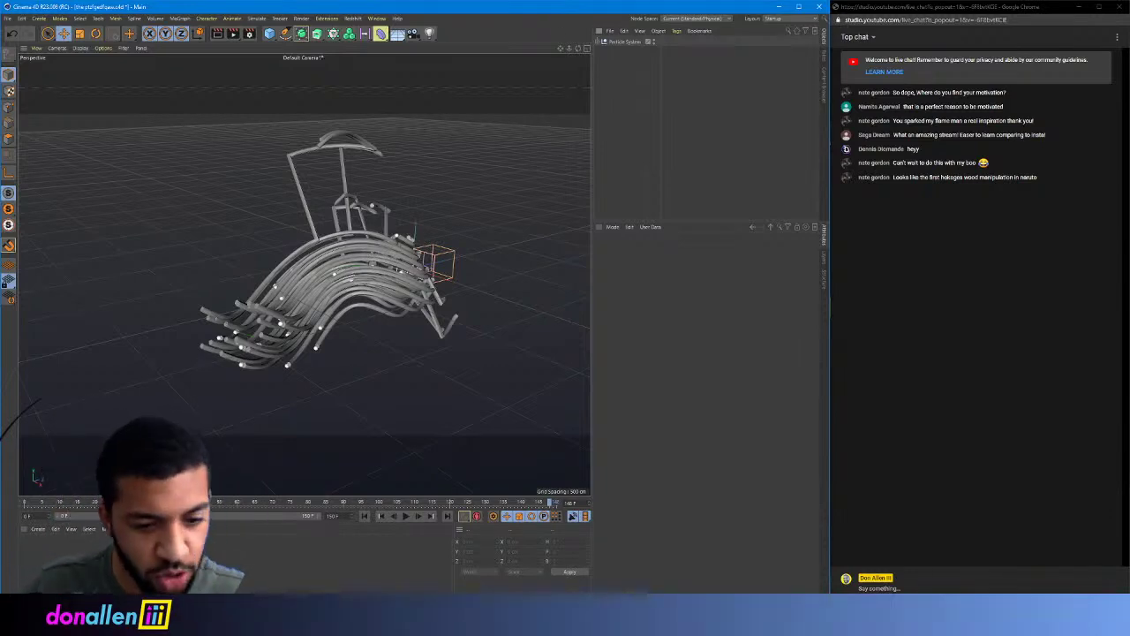
- Switch to the Chrome window with the YouTube Studio live streaming page
{"action": "mouse_move", "coordinate": [309, 618]}
{"action": "left_click", "coordinate": [333, 576]}
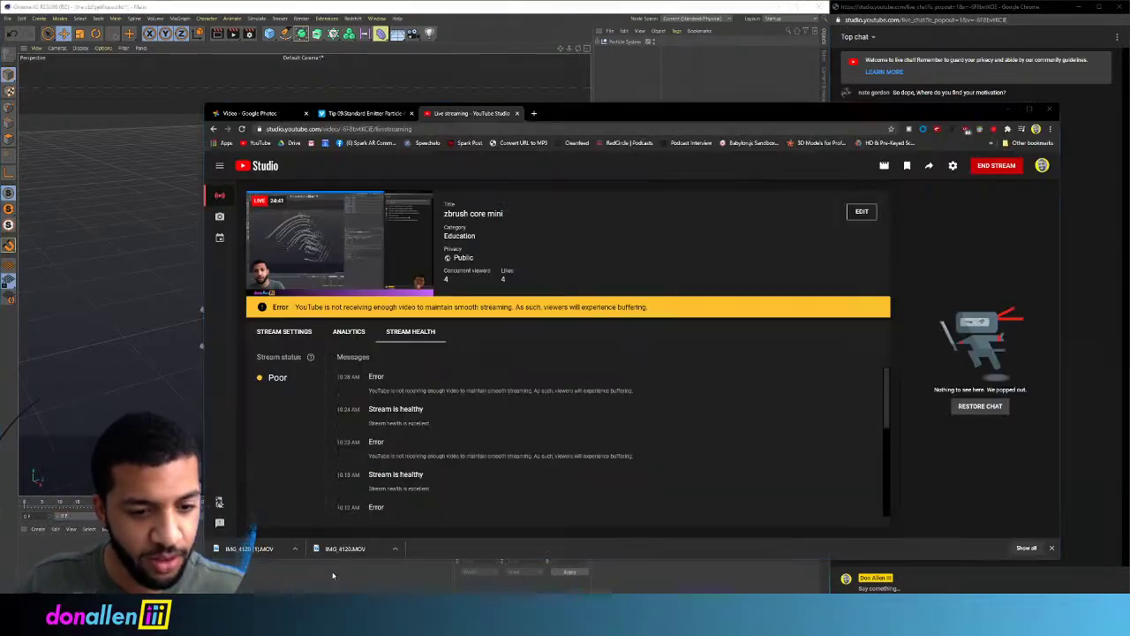